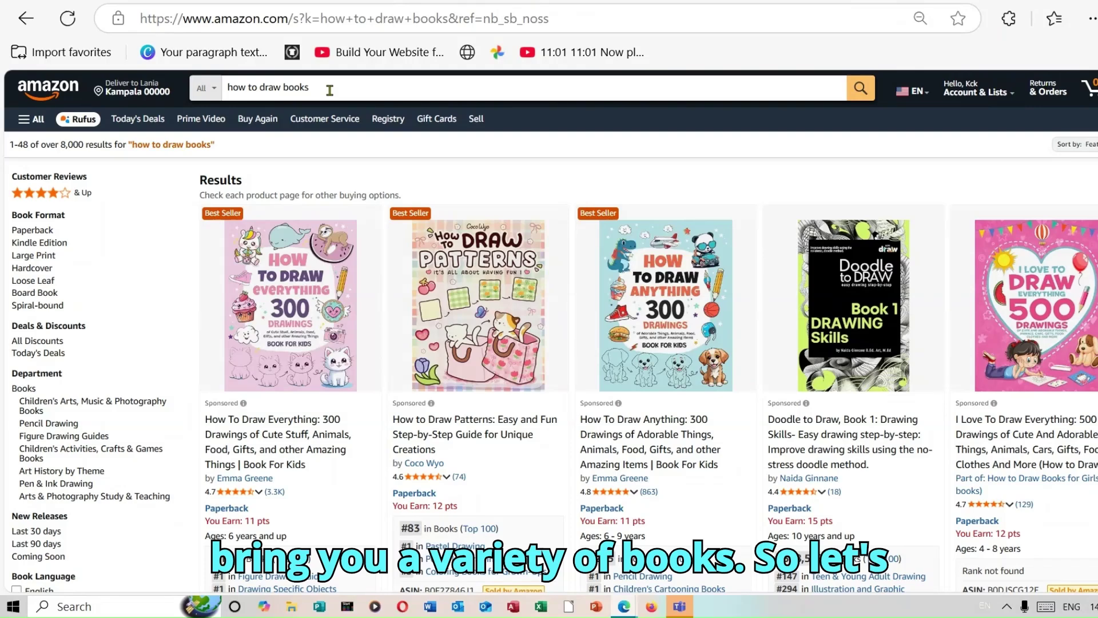
Open the How To Draw Everything book listing from the search results and review its title, features, reading age and print details.
left_click(275, 278)
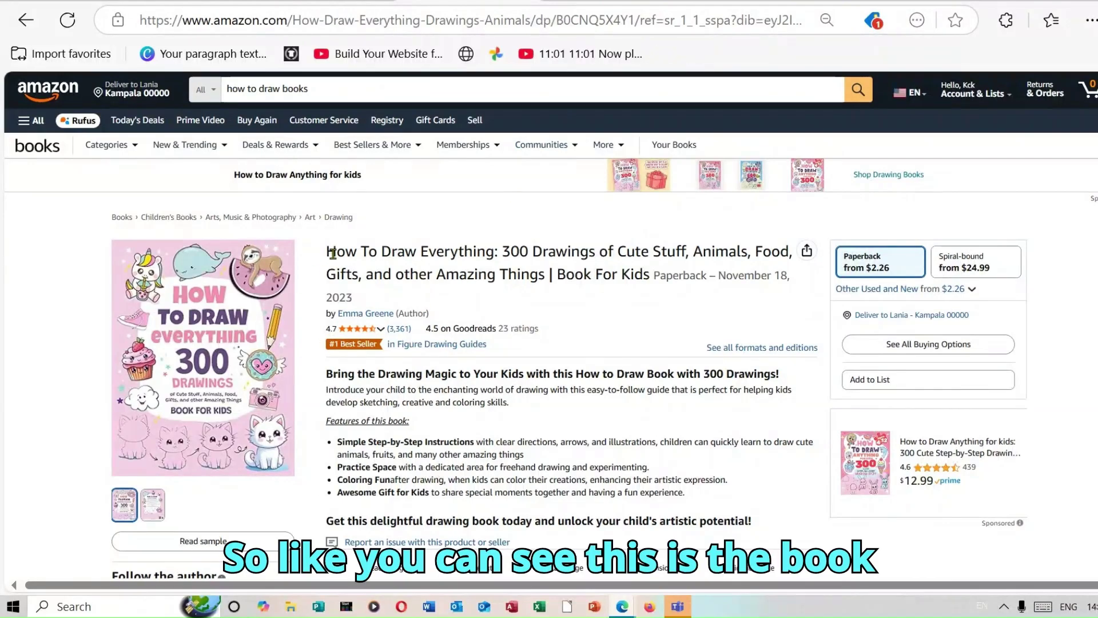
mouse_move(336, 252)
left_mouse_down()
mouse_move(632, 312)
mouse_move(618, 302)
left_mouse_up()
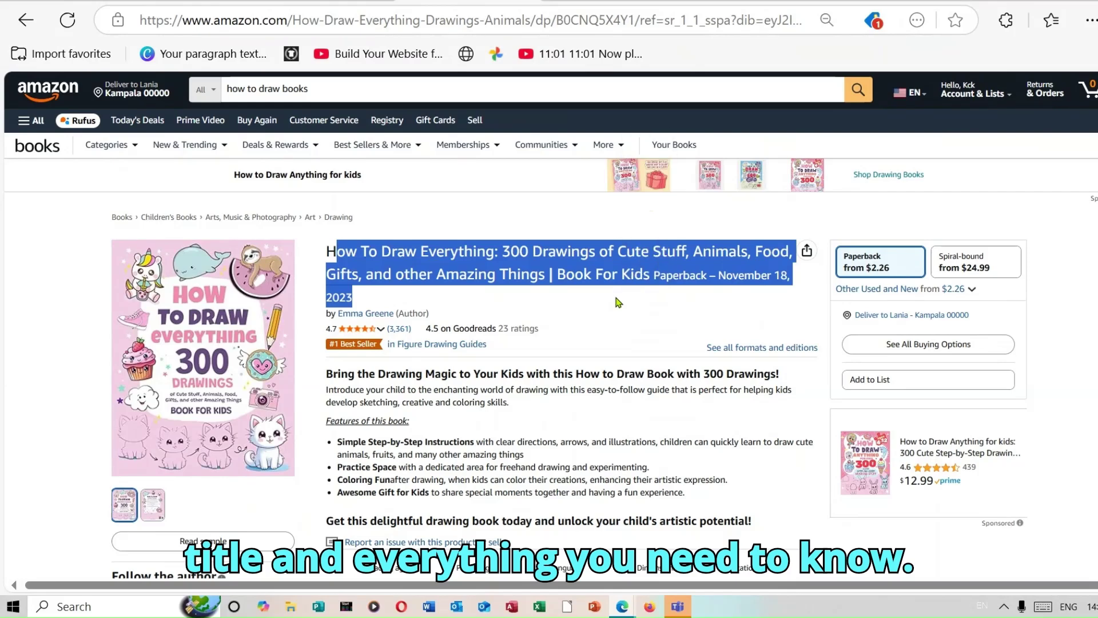
left_click(446, 428)
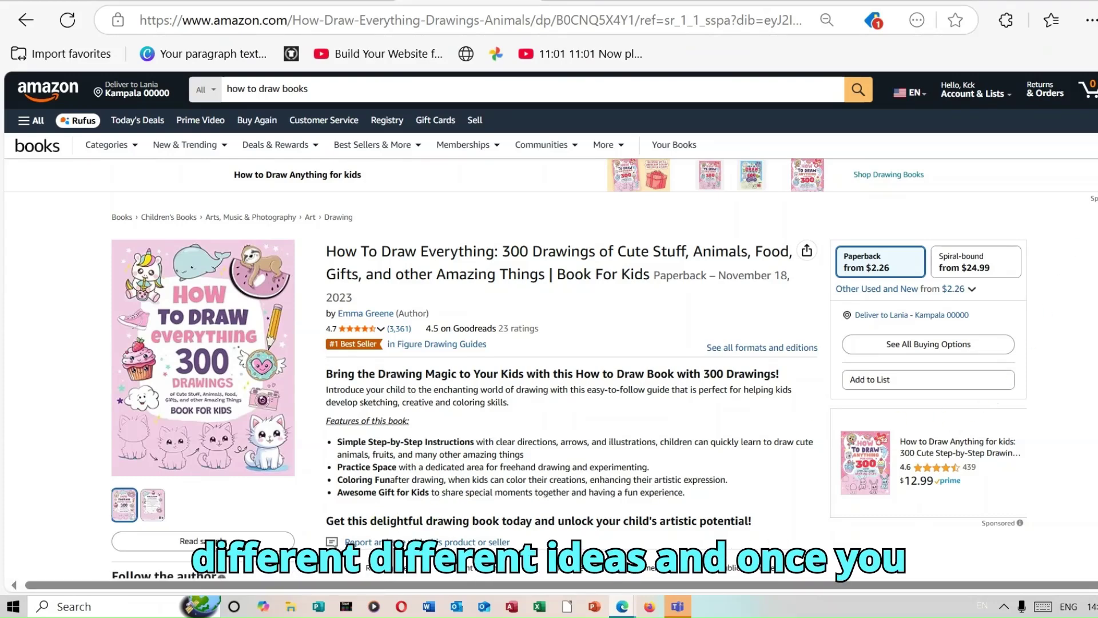
scroll(549, 326, "down", 4)
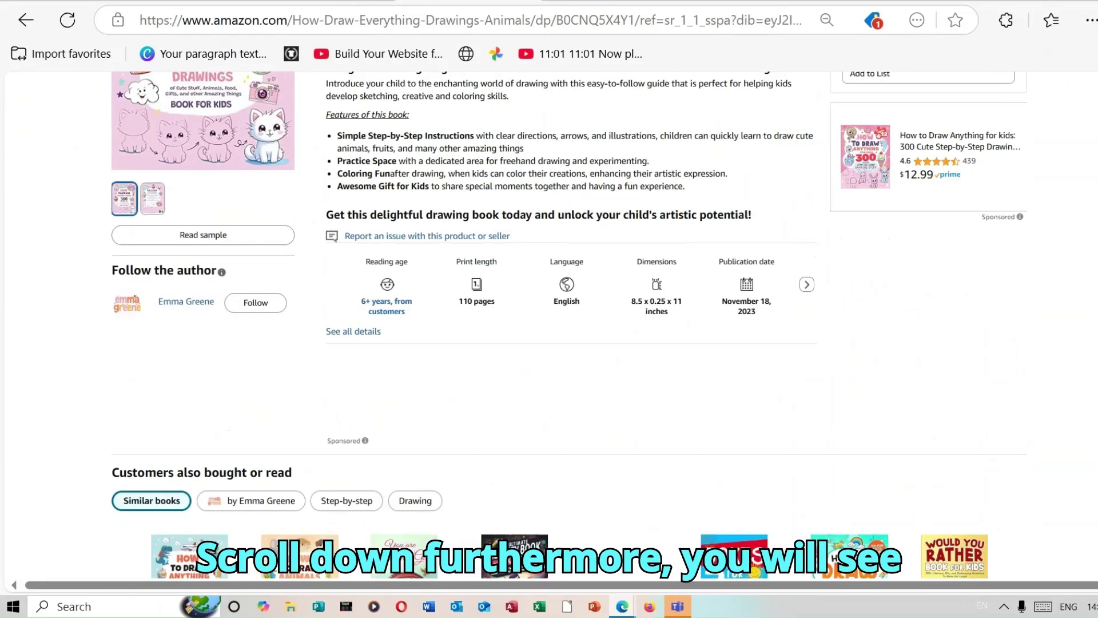
scroll(569, 343, "up", 1)
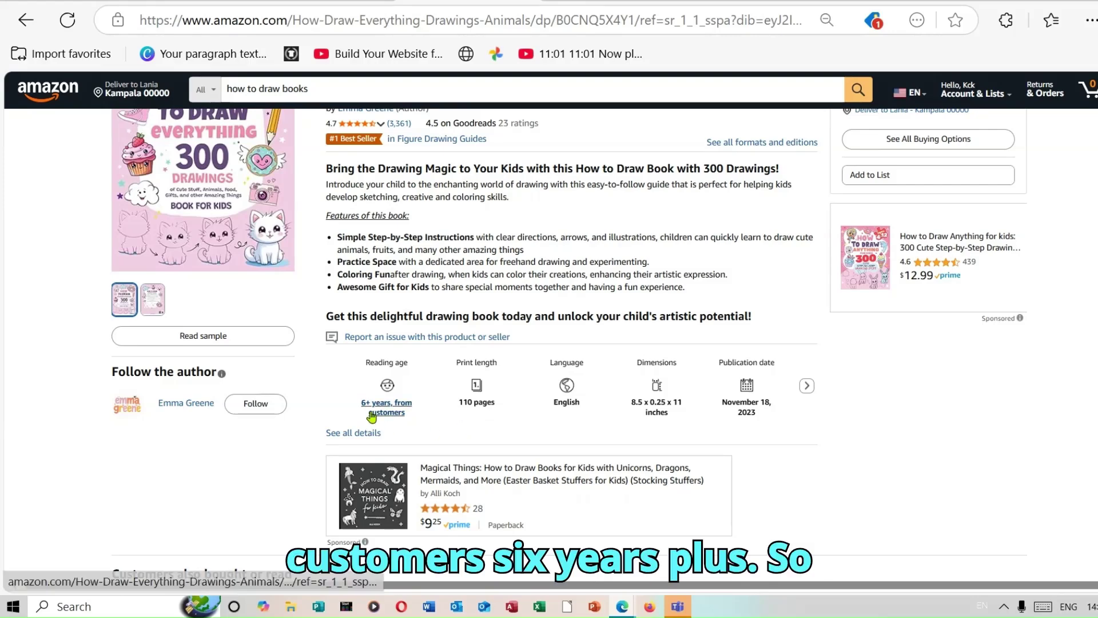
Open the book's sample and look through its pages to the kitten, bunny and giraffe drawing exercises.
left_click(222, 343)
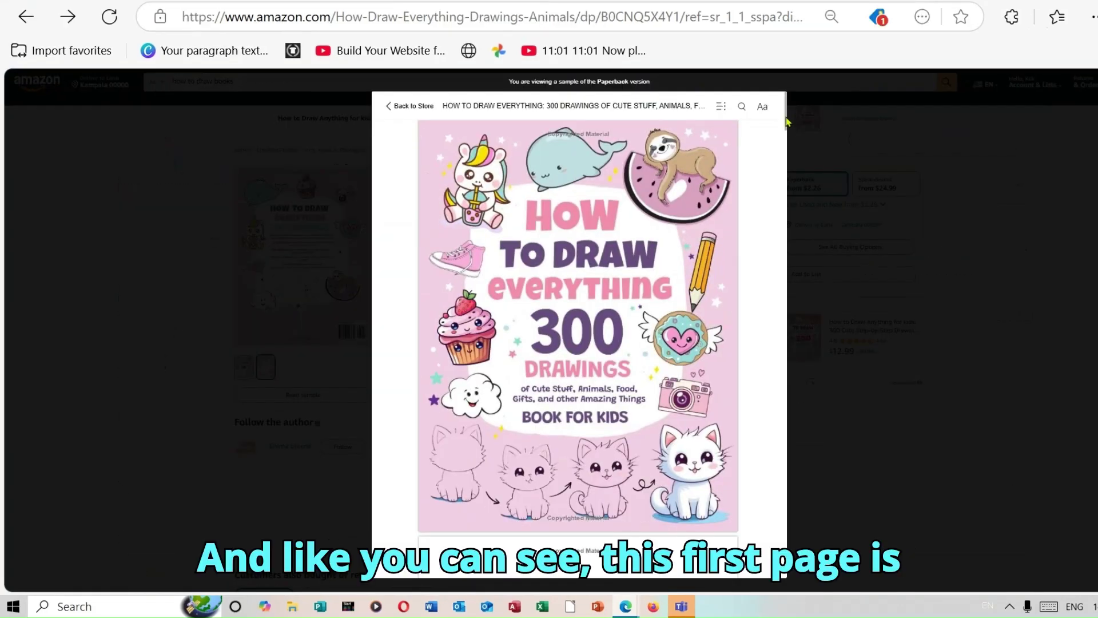
scroll(786, 122, "down", 10)
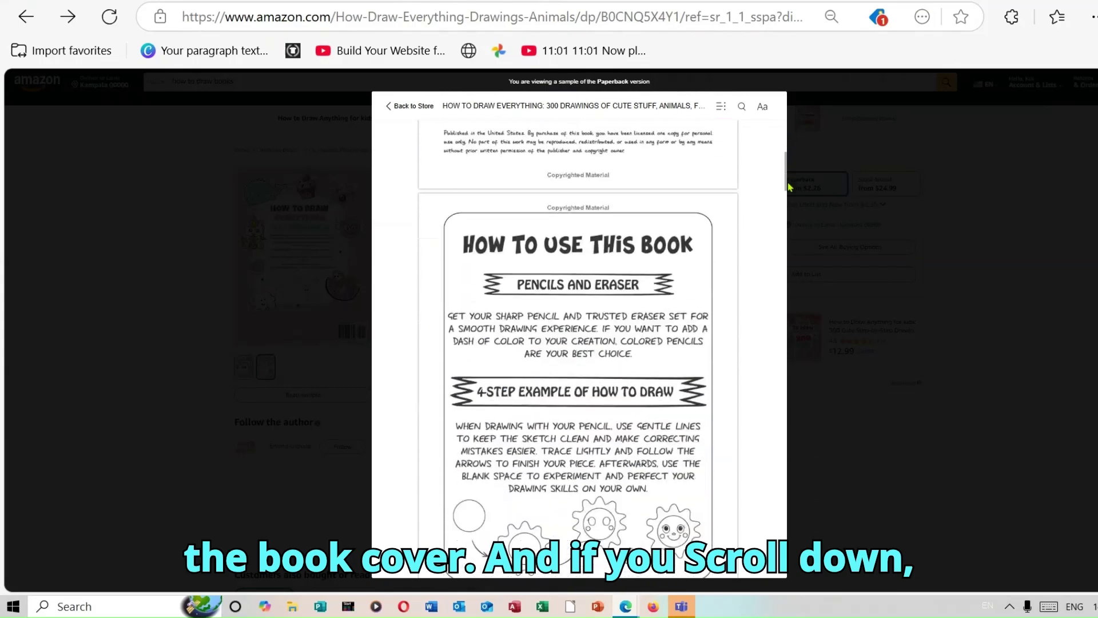
left_click_drag(788, 187, 777, 393)
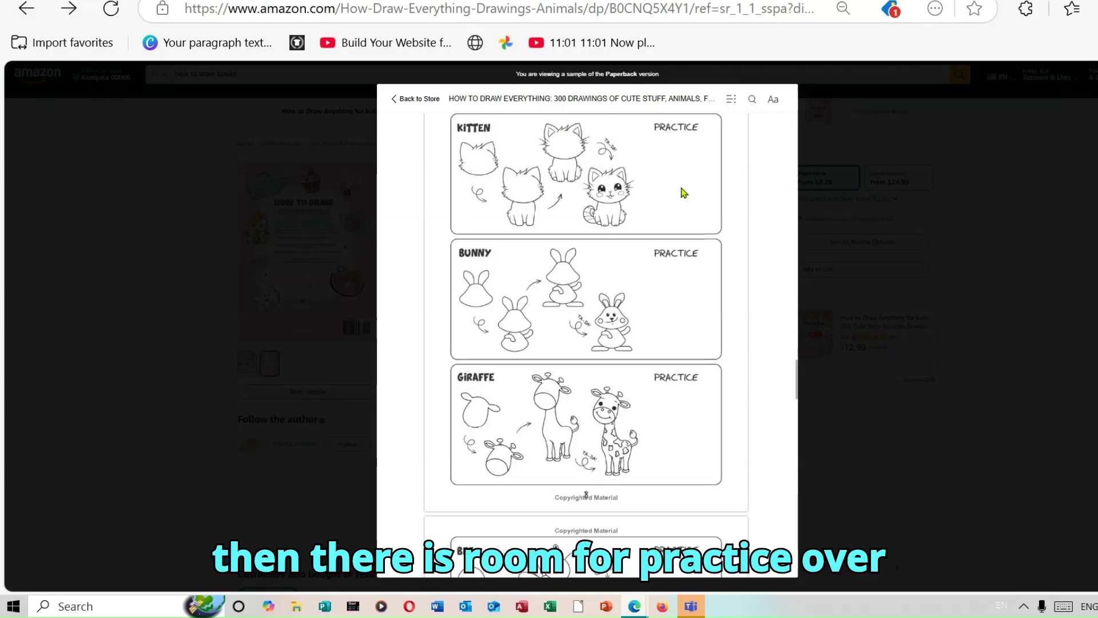
Capture the kitten, bunny and giraffe practice page with Snipping Tool and open the snip's file options for saving.
left_click(108, 606)
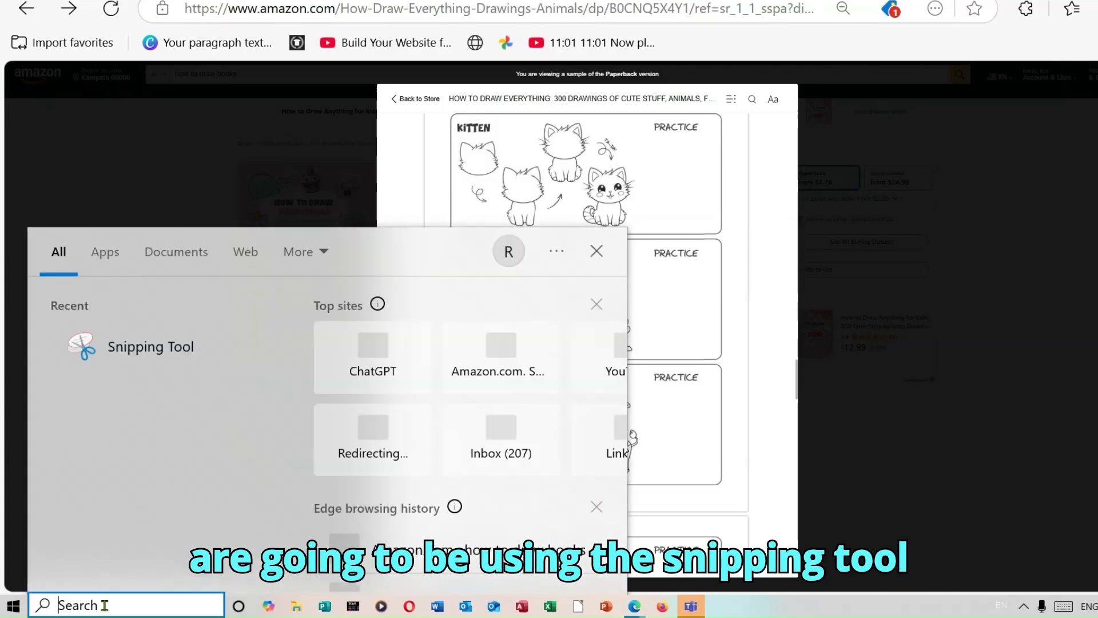
type("snipping tool")
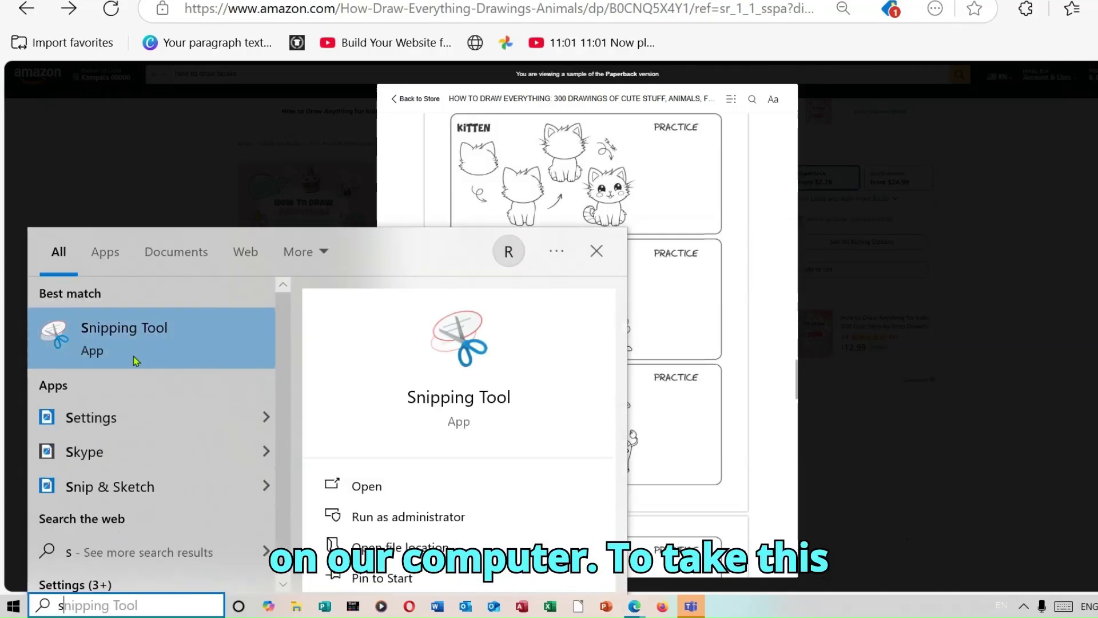
left_click(134, 358)
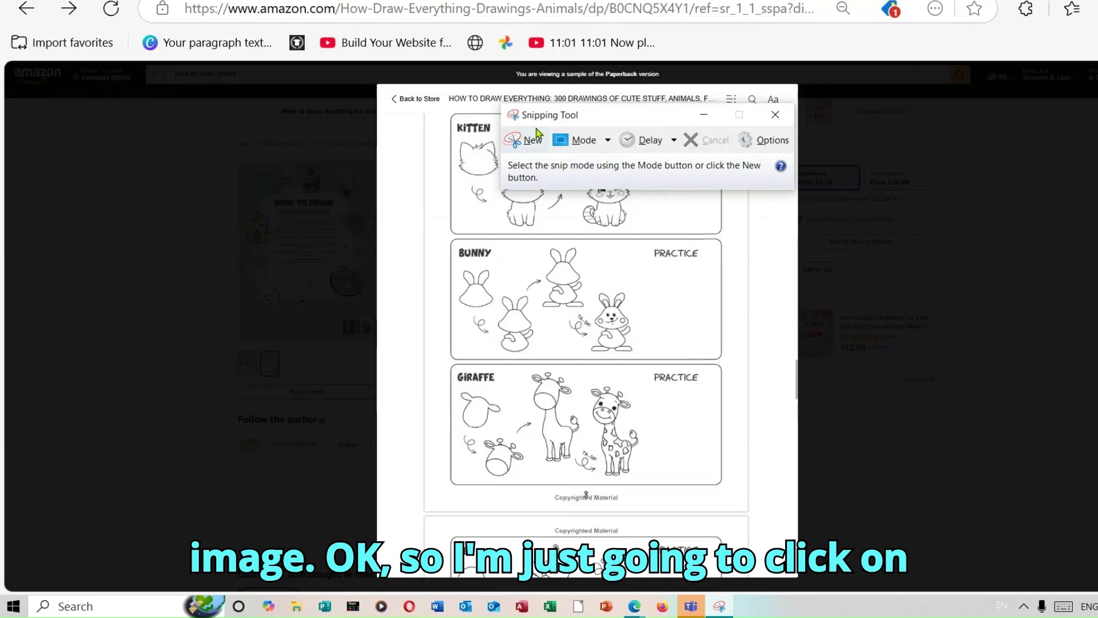
left_click(532, 144)
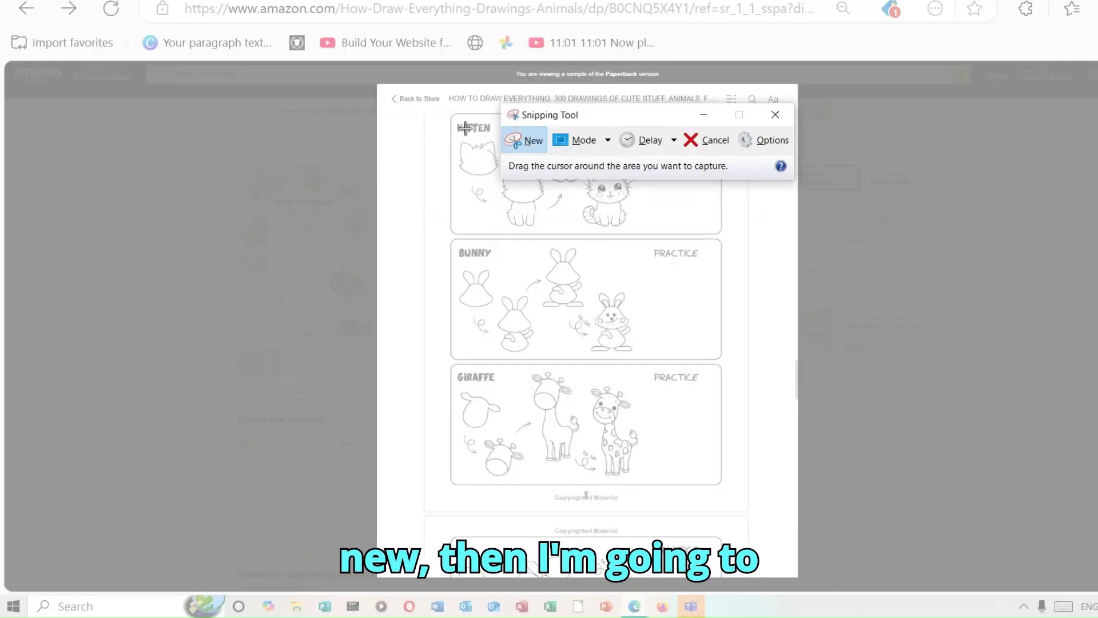
left_click_drag(446, 114, 740, 488)
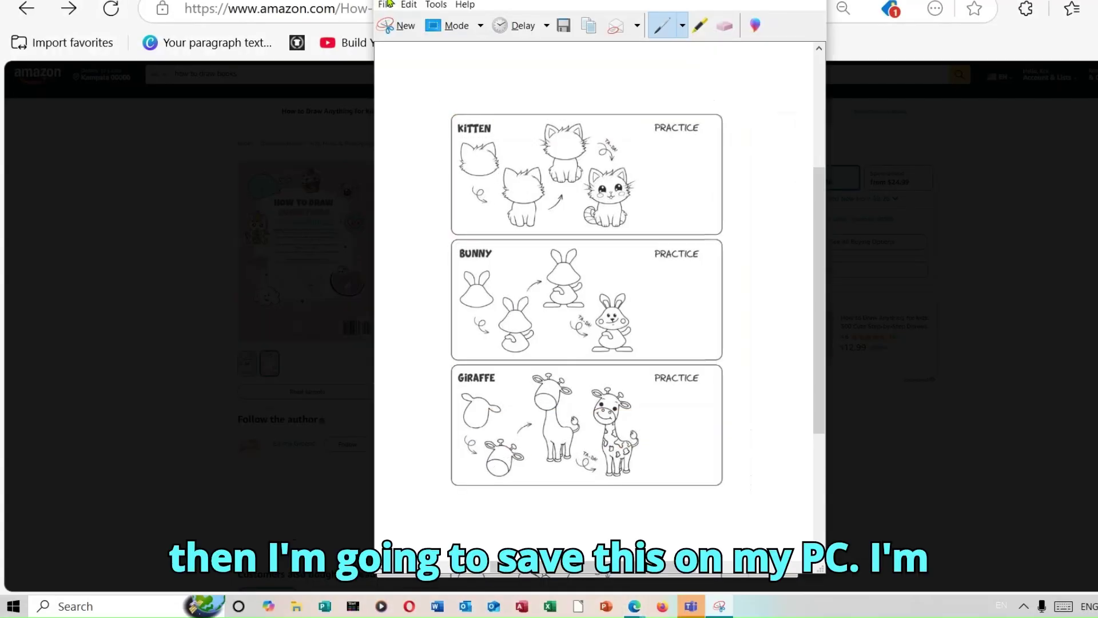
left_click(387, 4)
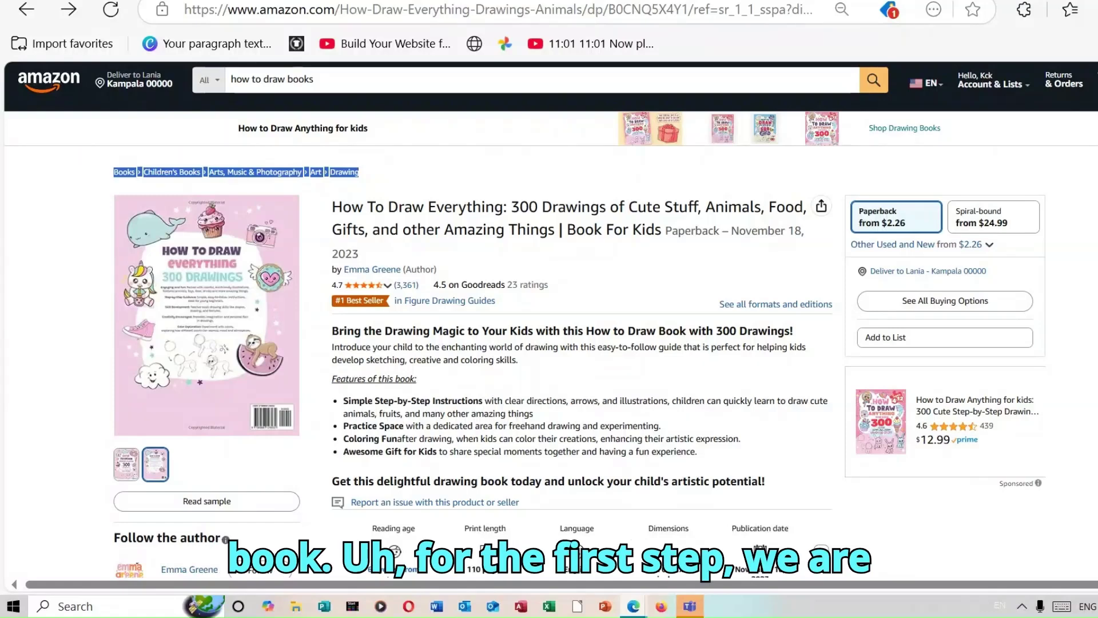
Switch to ChatGPT and submit the prepared prompt requesting 10 engaging theme ideas for a drawing book for kids ages 3 to 6.
key("ctrl+Tab")
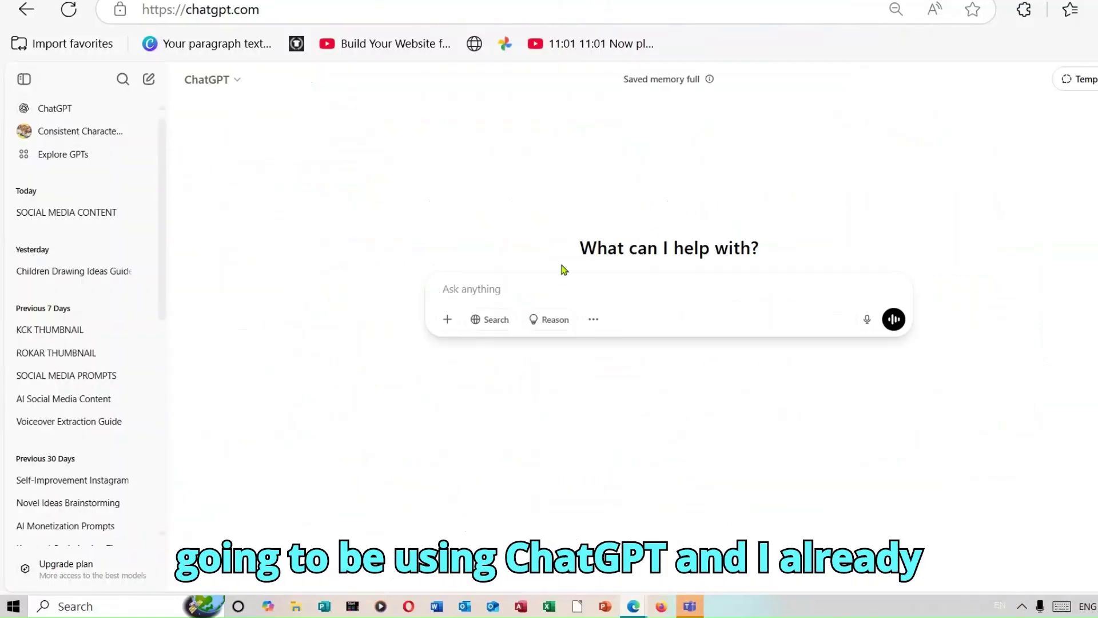
left_click(506, 287)
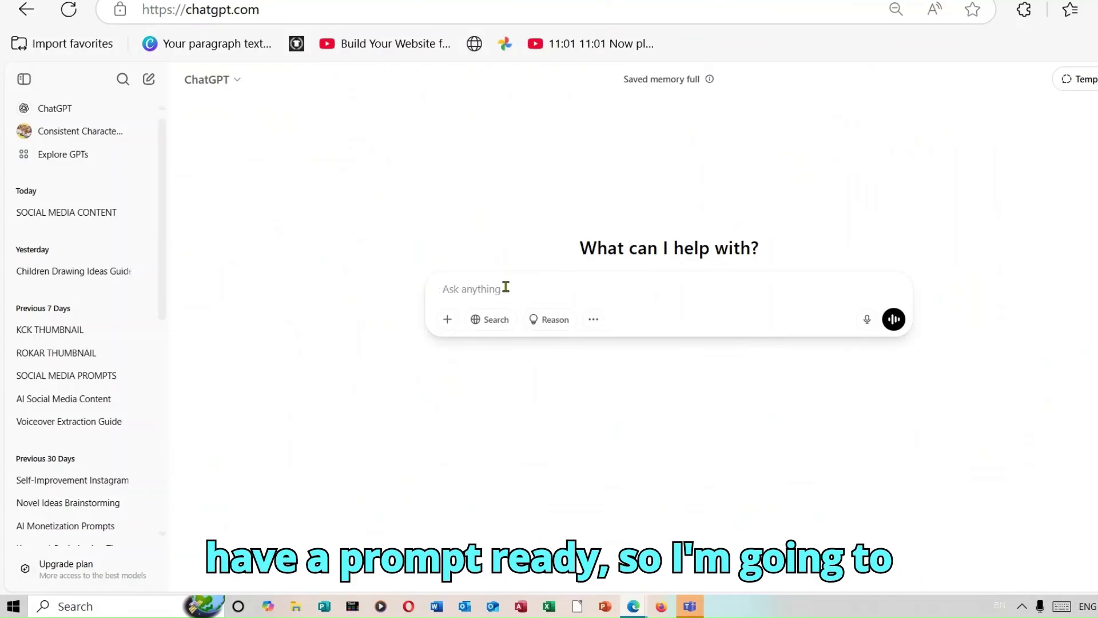
right_click(506, 287)
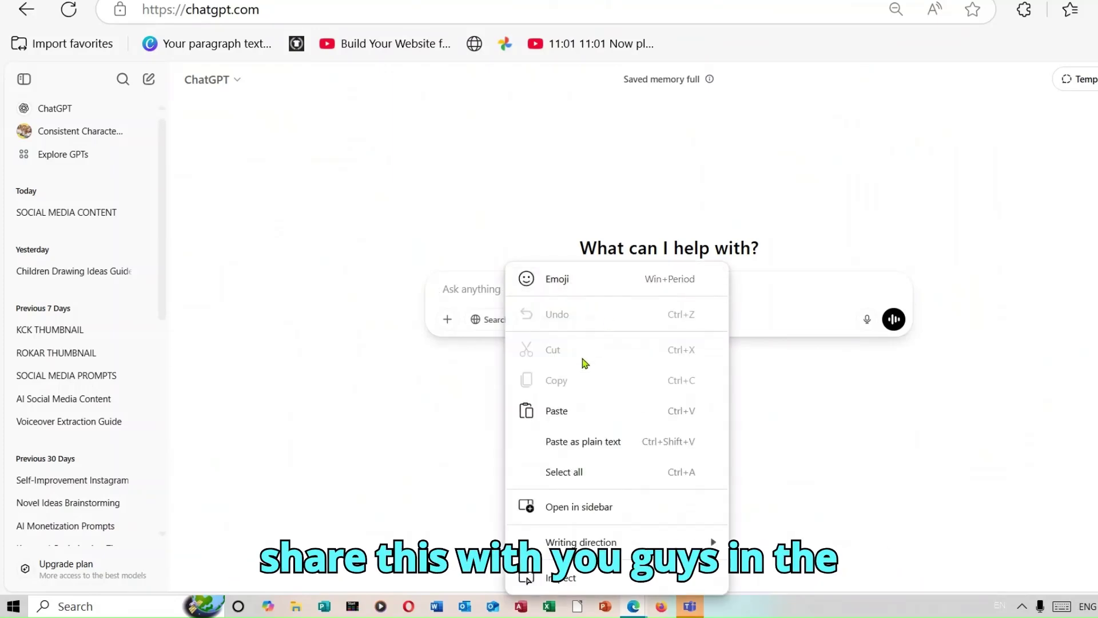
left_click(569, 409)
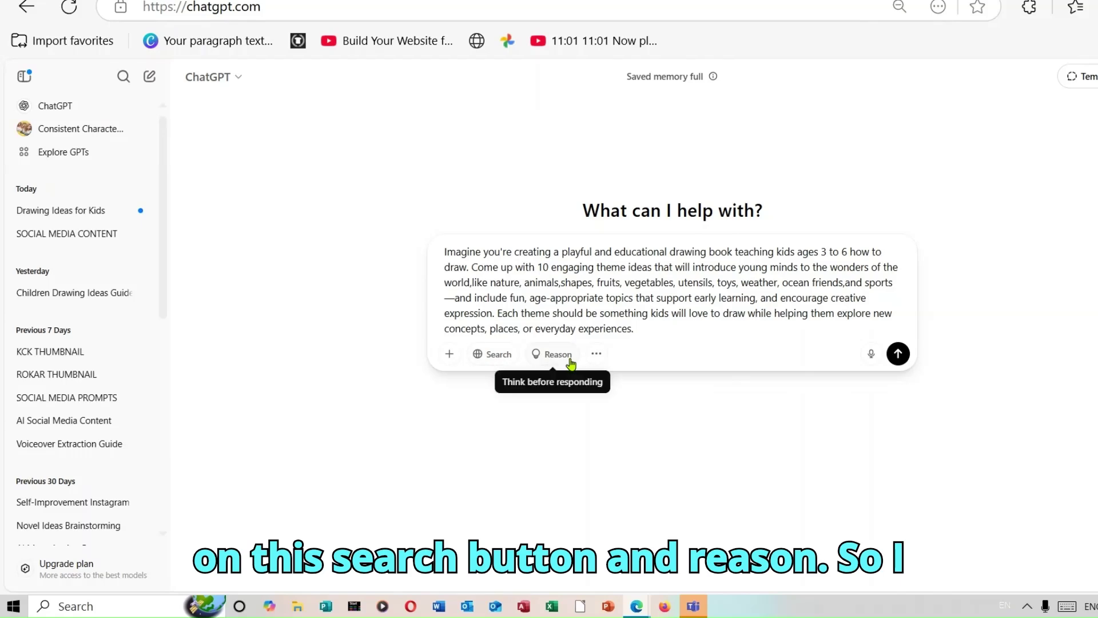
left_click(898, 354)
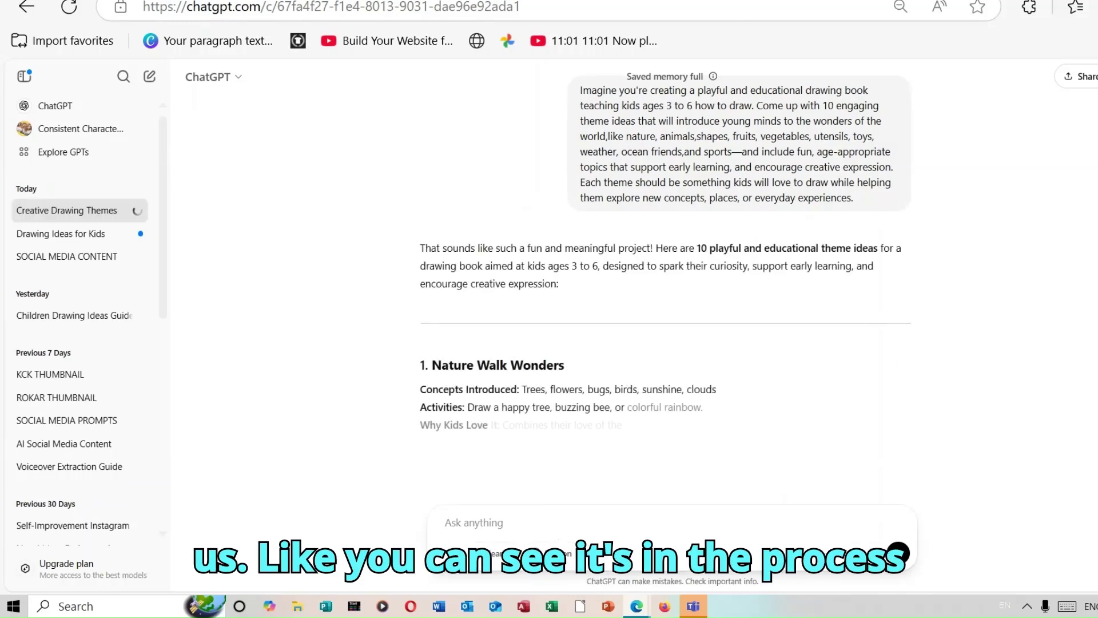
Ask for image generation prompts for idea #1 in clean simple black outline only, no color or shading, with one character per prompt.
scroll(669, 297, "down", 1)
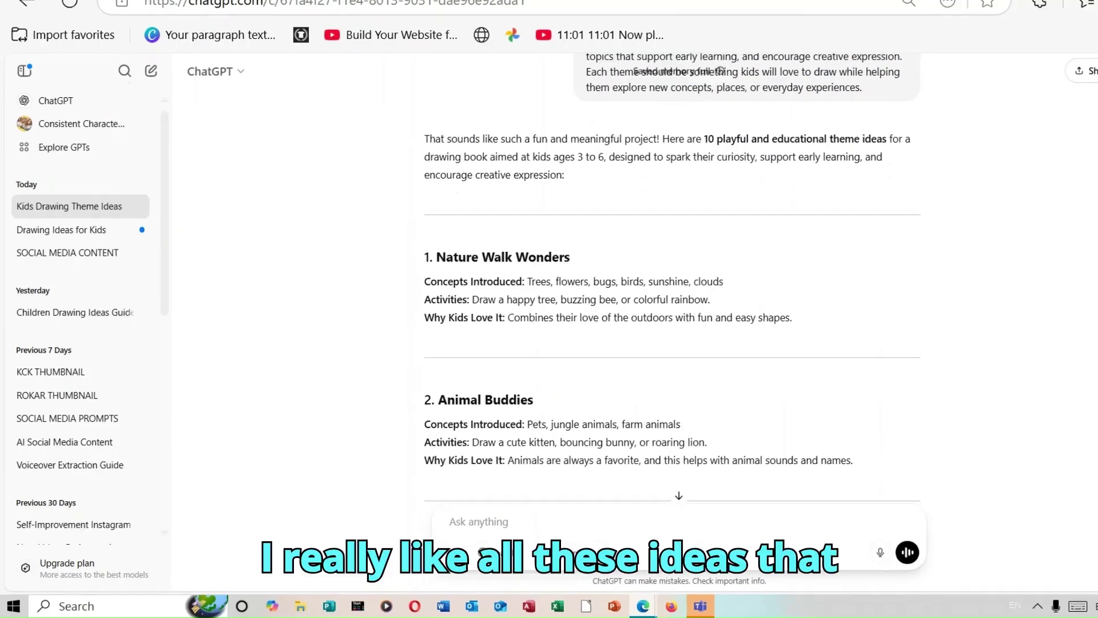
scroll(669, 298, "down", 3)
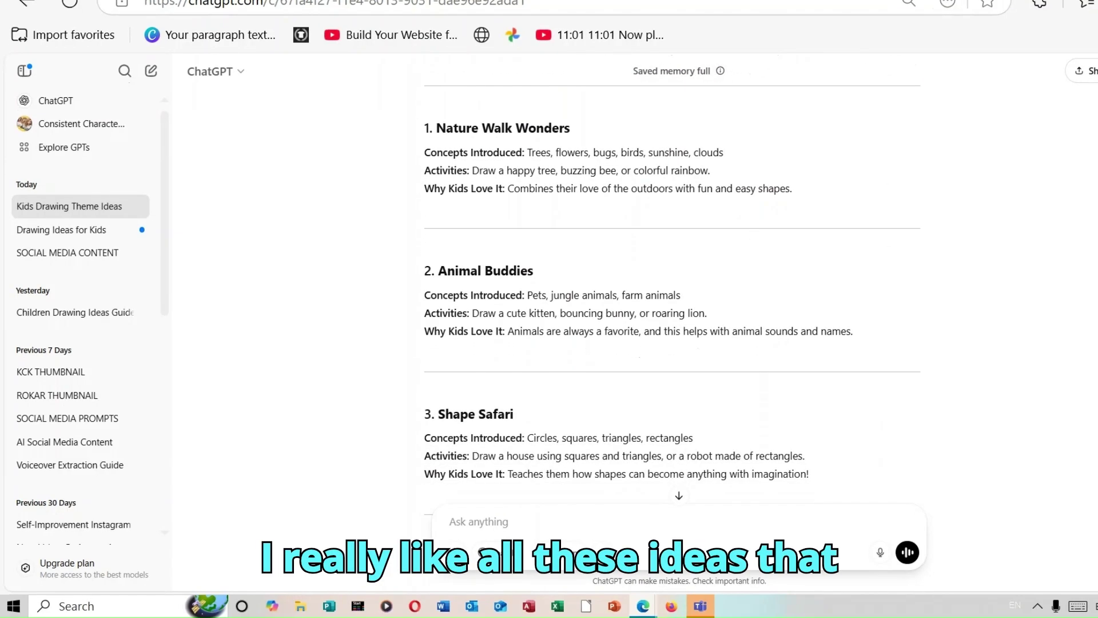
scroll(673, 297, "down", 5)
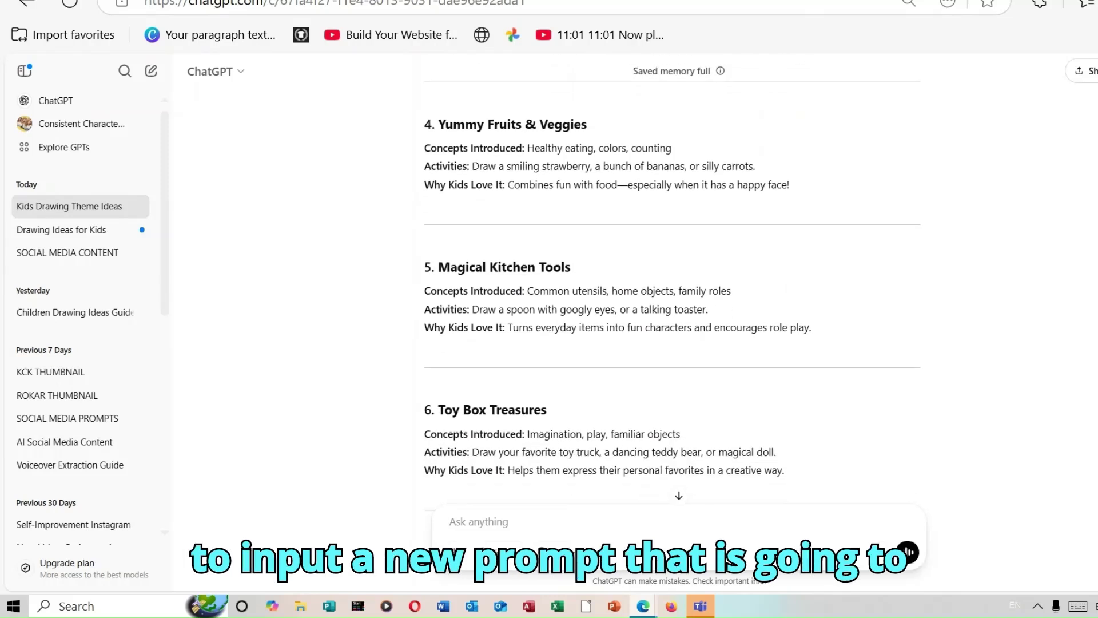
right_click(575, 521)
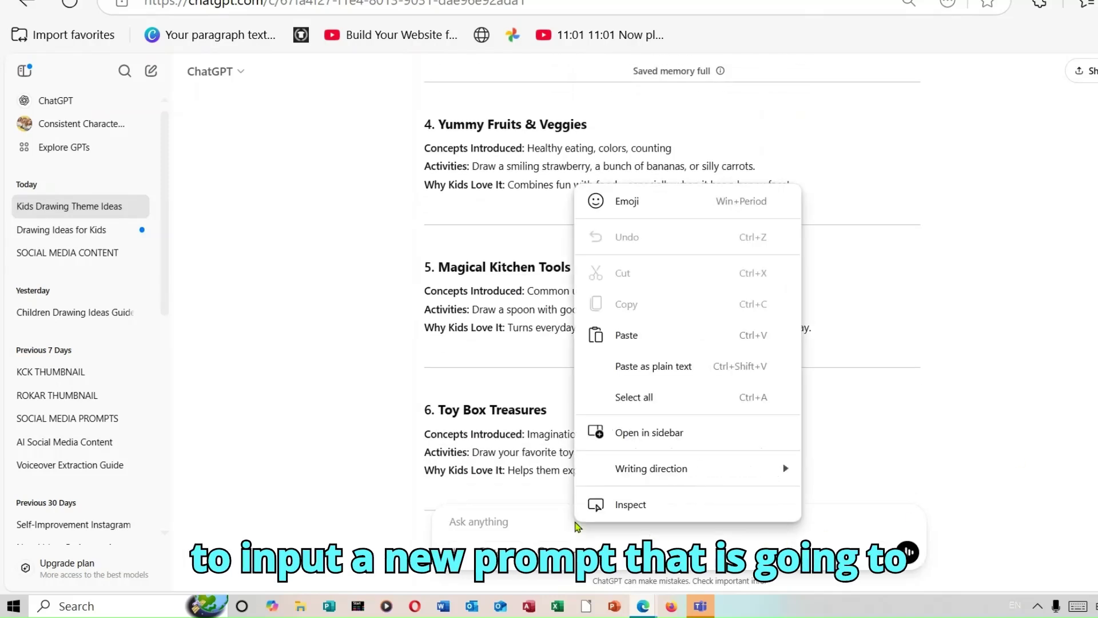
left_click(662, 338)
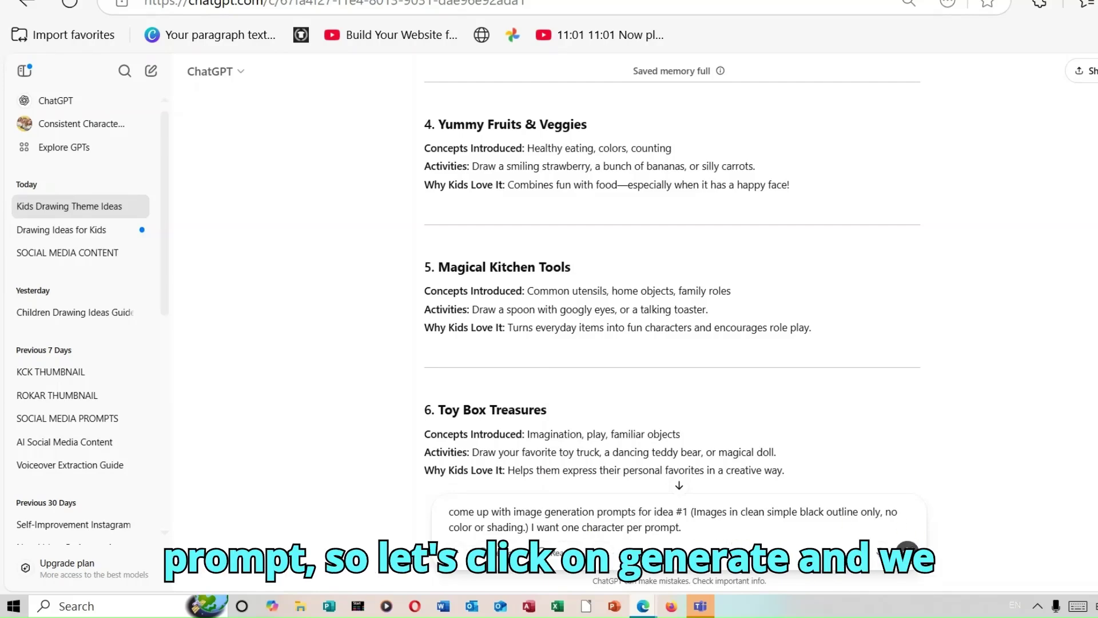
left_click(907, 552)
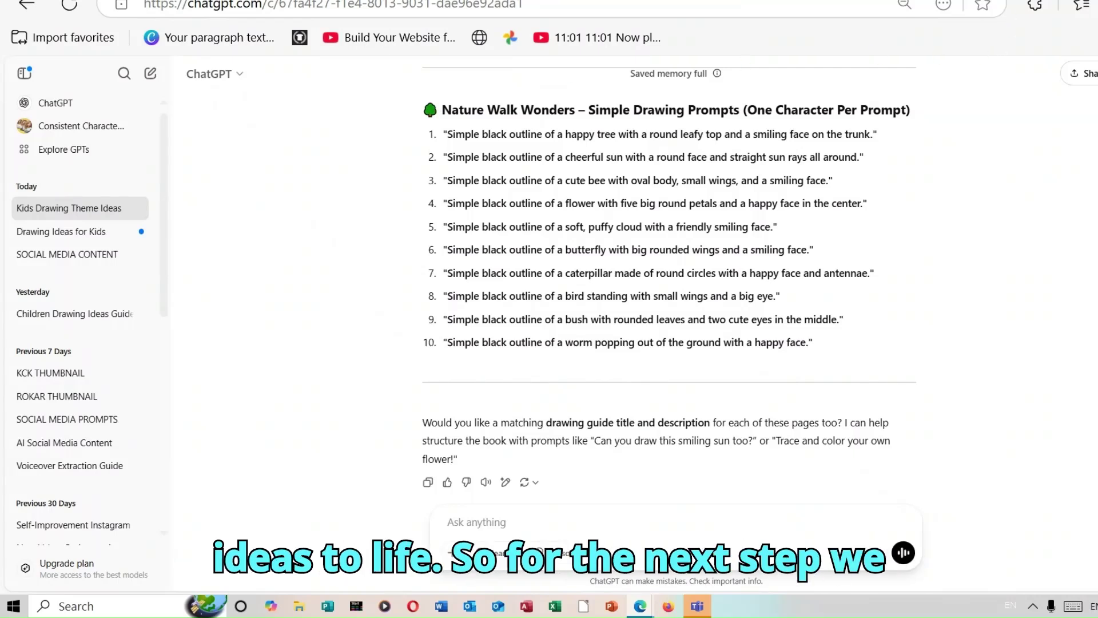
Switch to Canva AI and set up image creation with a 3:4 aspect ratio and the Sketch - Black & White style.
mouse_move(914, 2)
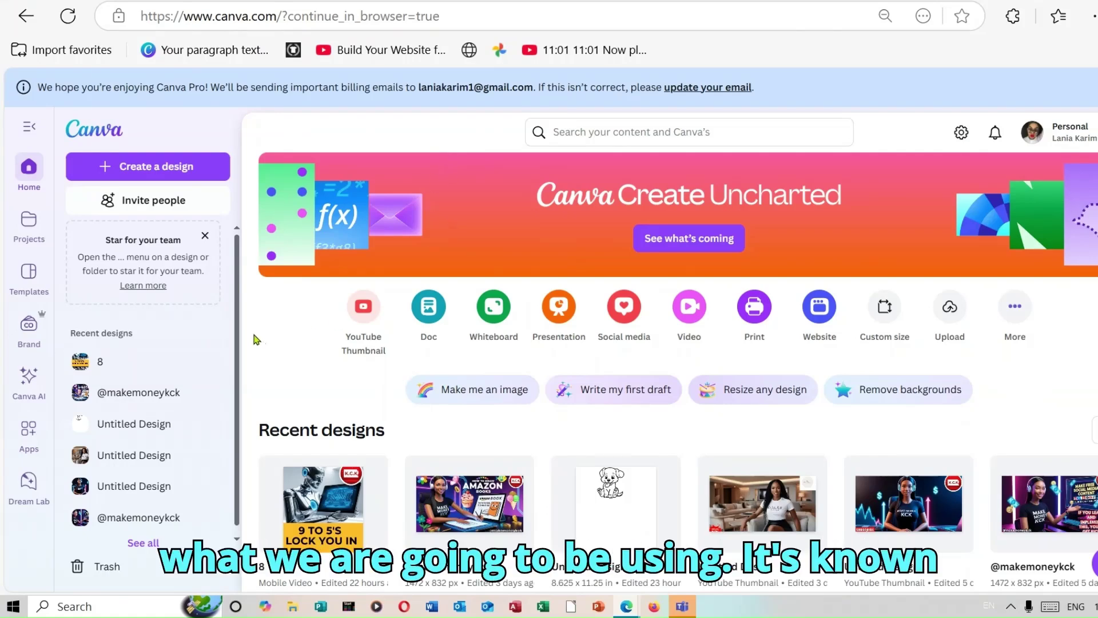
left_click(28, 377)
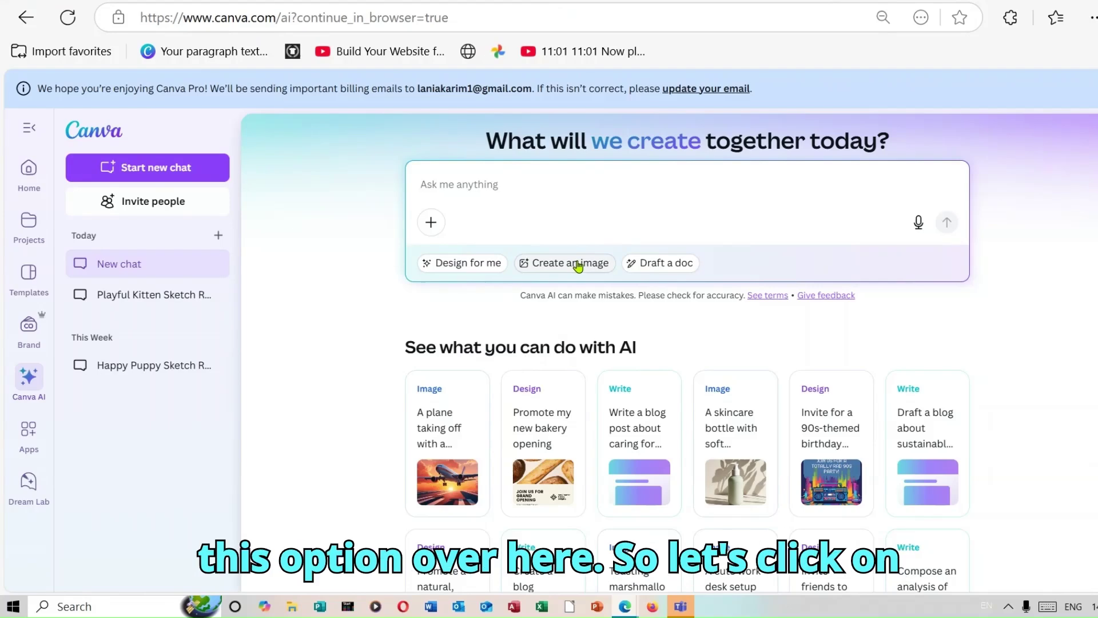
left_click(578, 266)
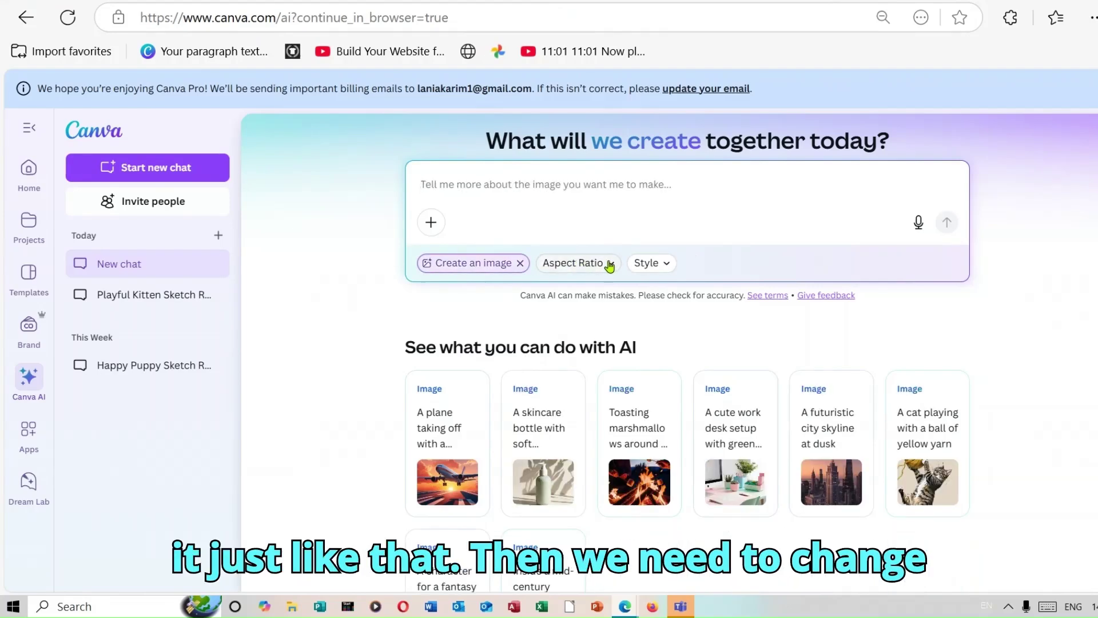
left_click(609, 265)
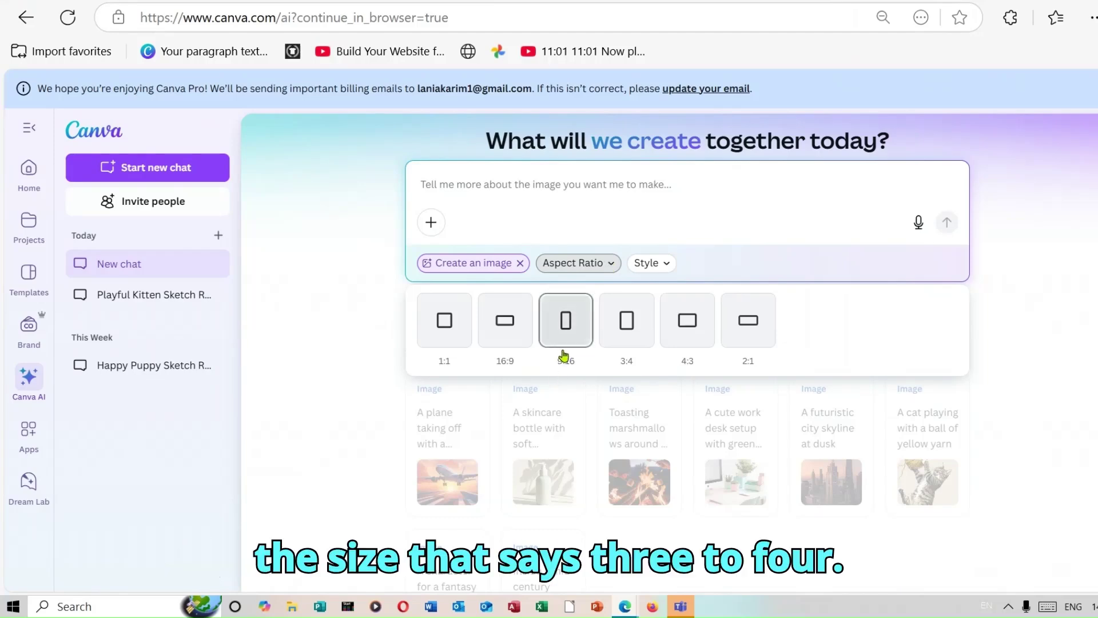
left_click(628, 325)
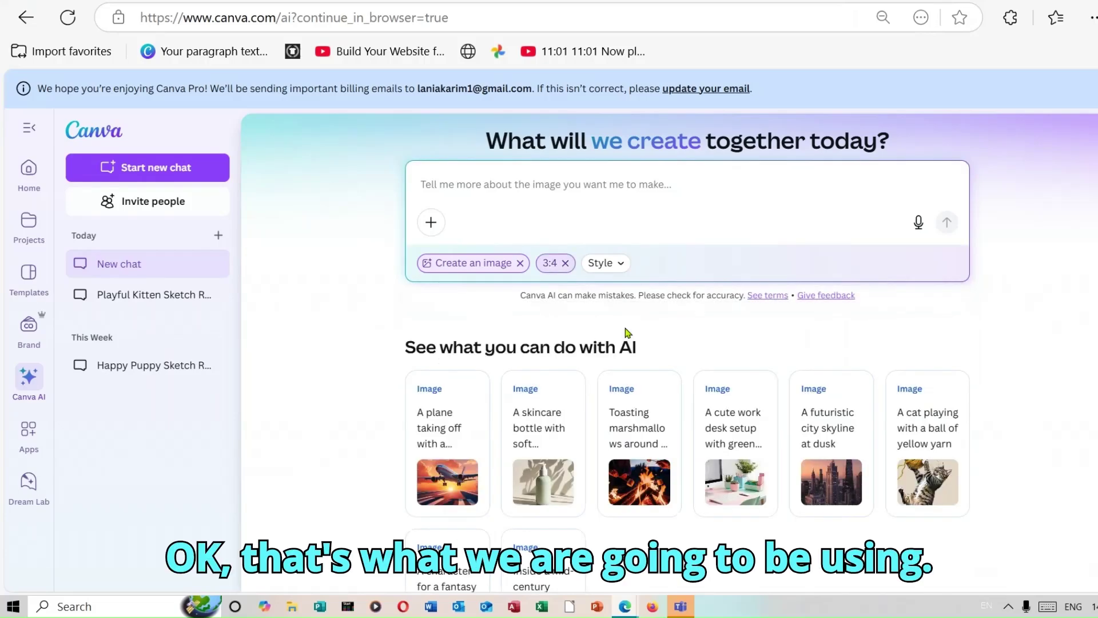
left_click(619, 267)
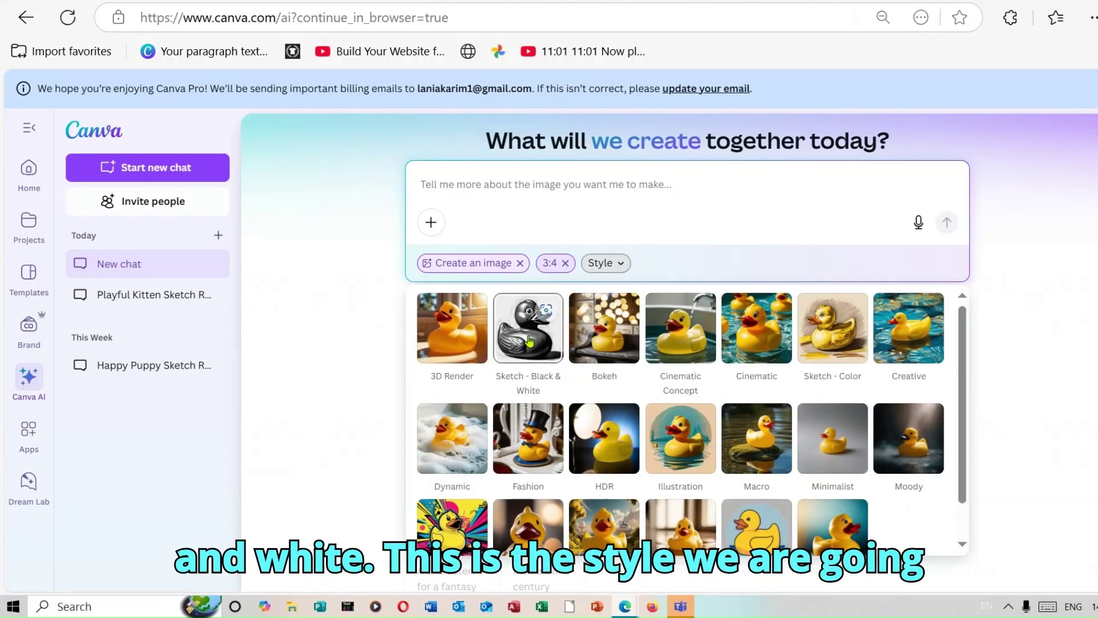
left_click(529, 342)
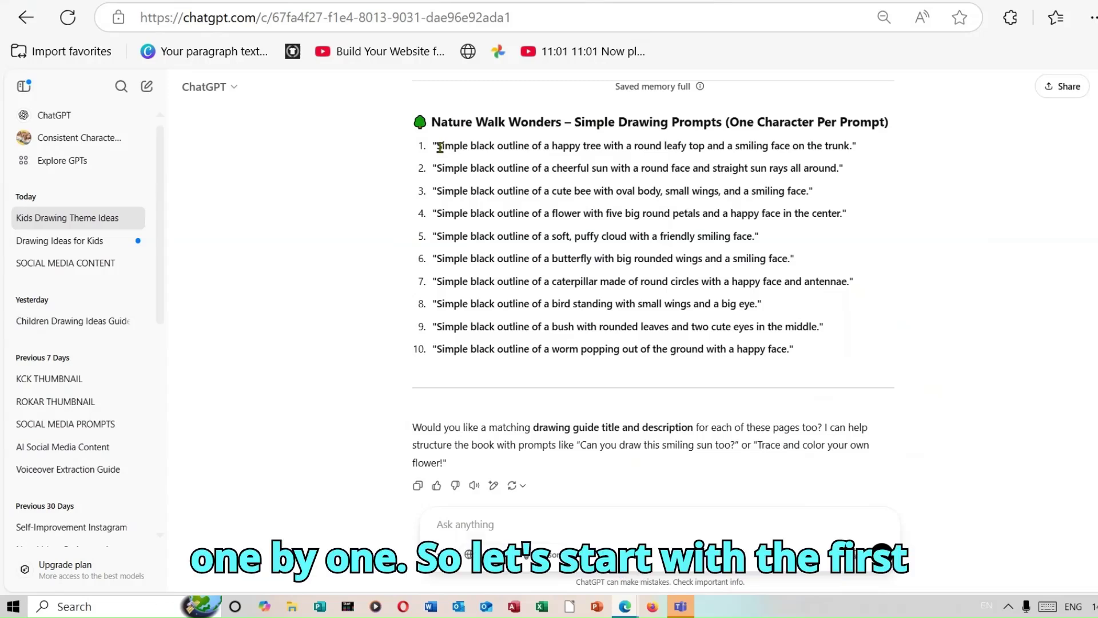
Switch back to ChatGPT and copy the first drawing prompt, describing a happy tree with a round leafy top.
left_click_drag(438, 147, 854, 147)
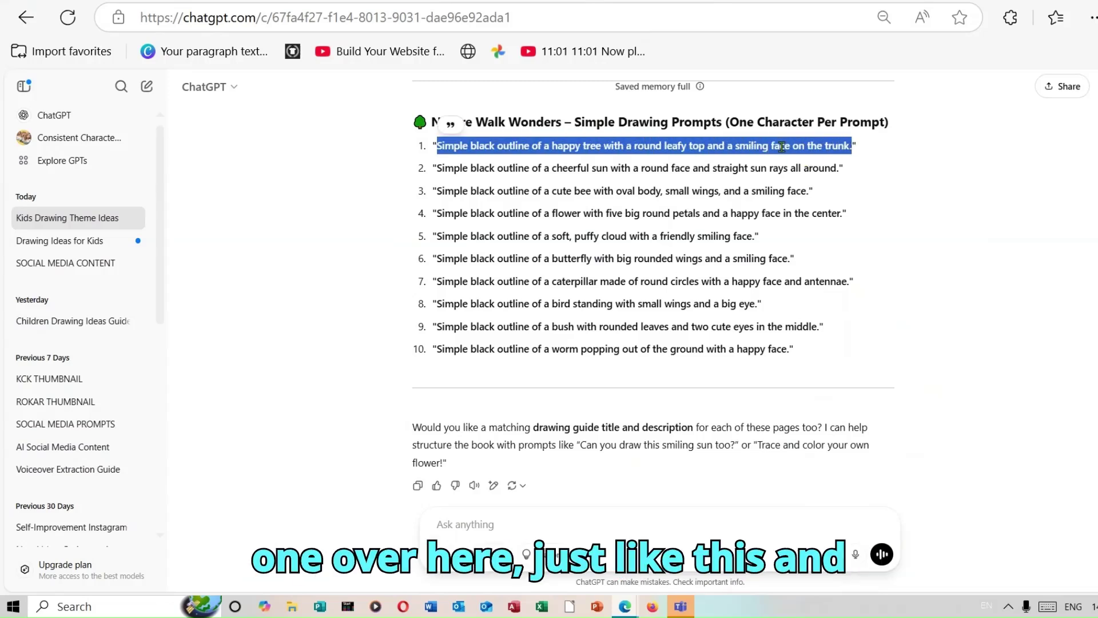
right_click(782, 146)
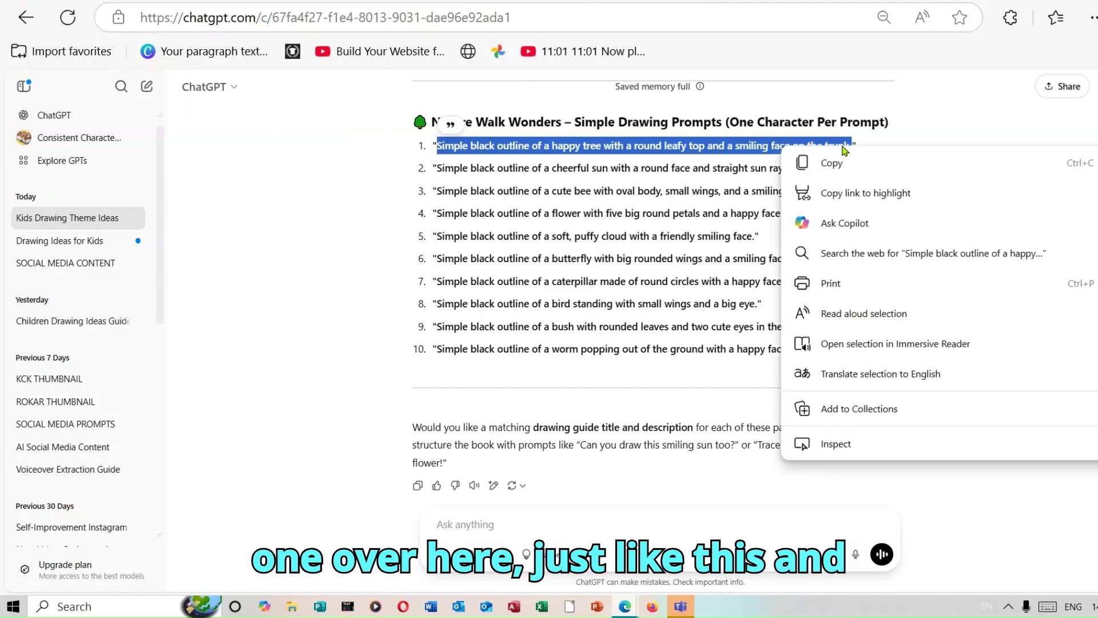
left_click(850, 177)
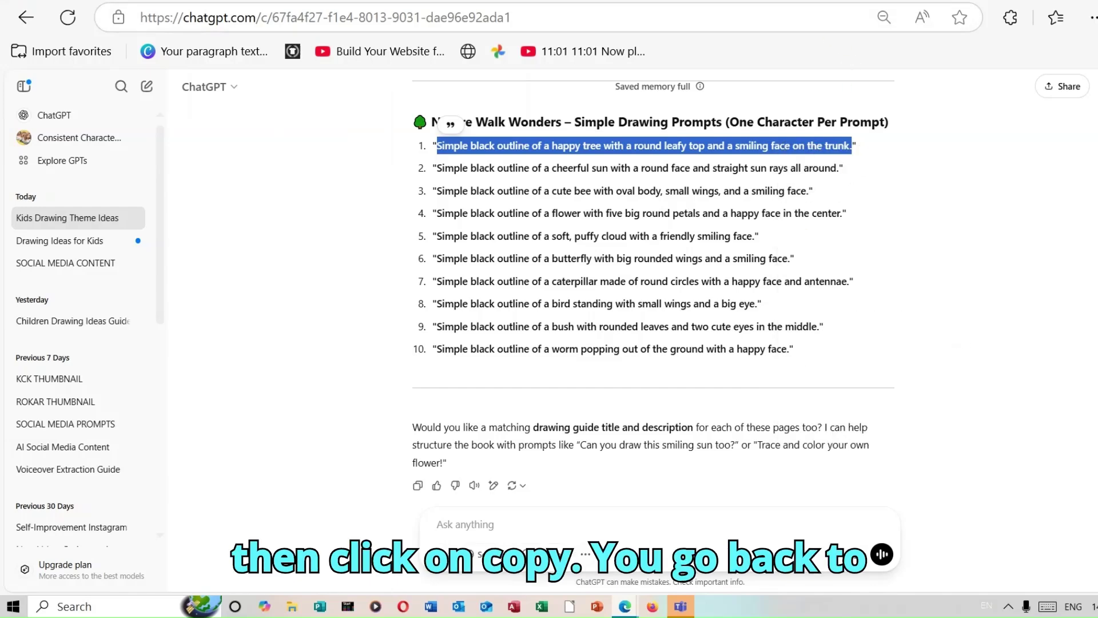
Switch to Canva AI, generate images from the copied happy tree prompt, and request more images of the tree.
left_click(883, 1)
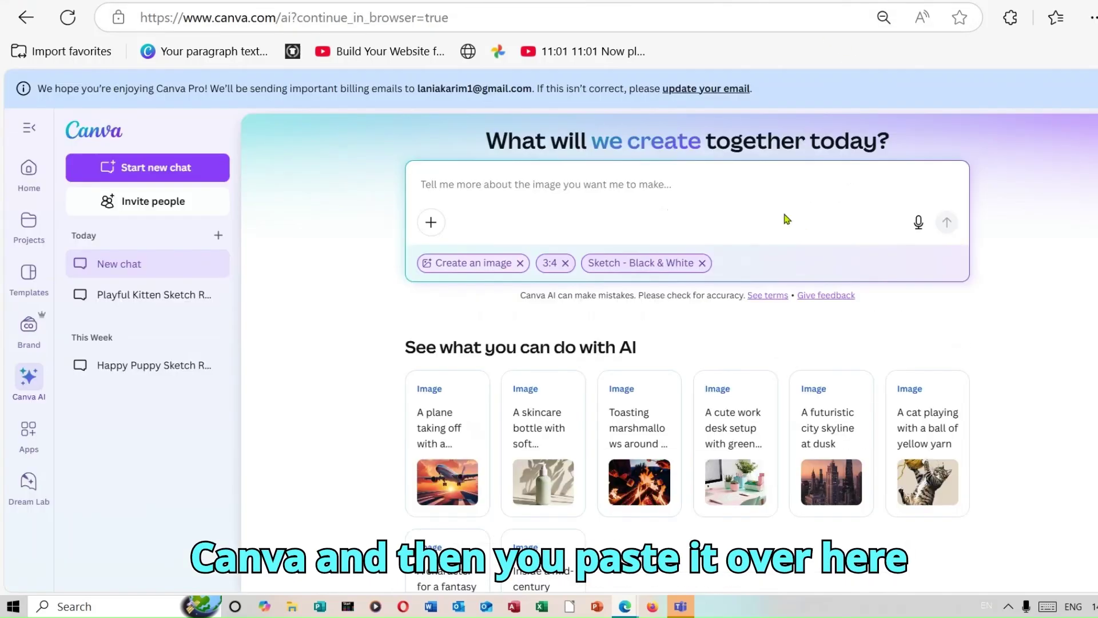
right_click(467, 179)
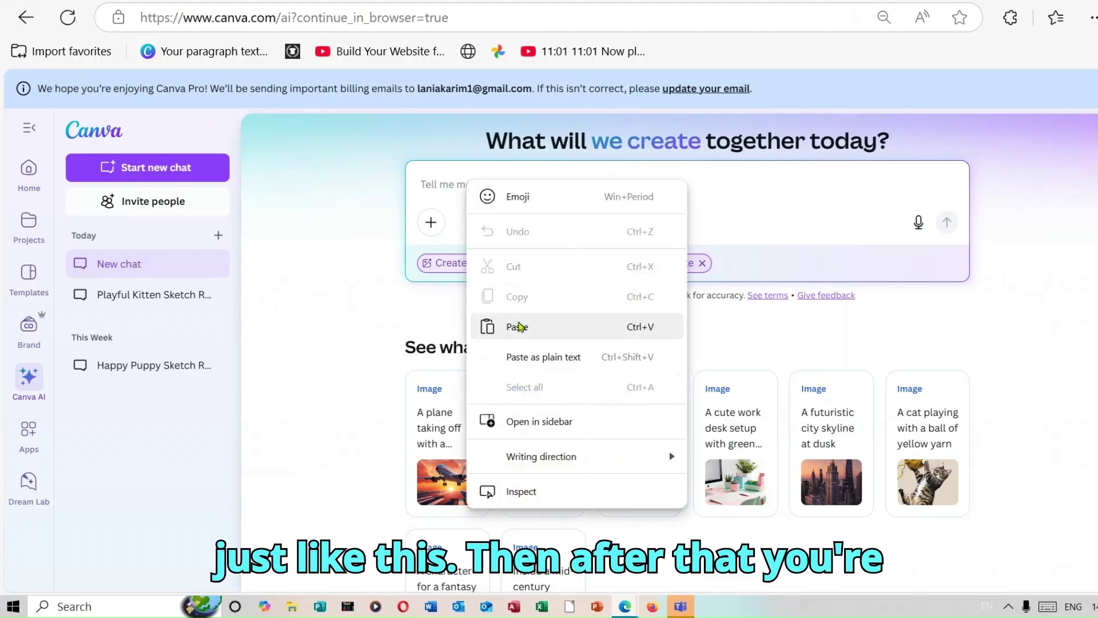
left_click(519, 326)
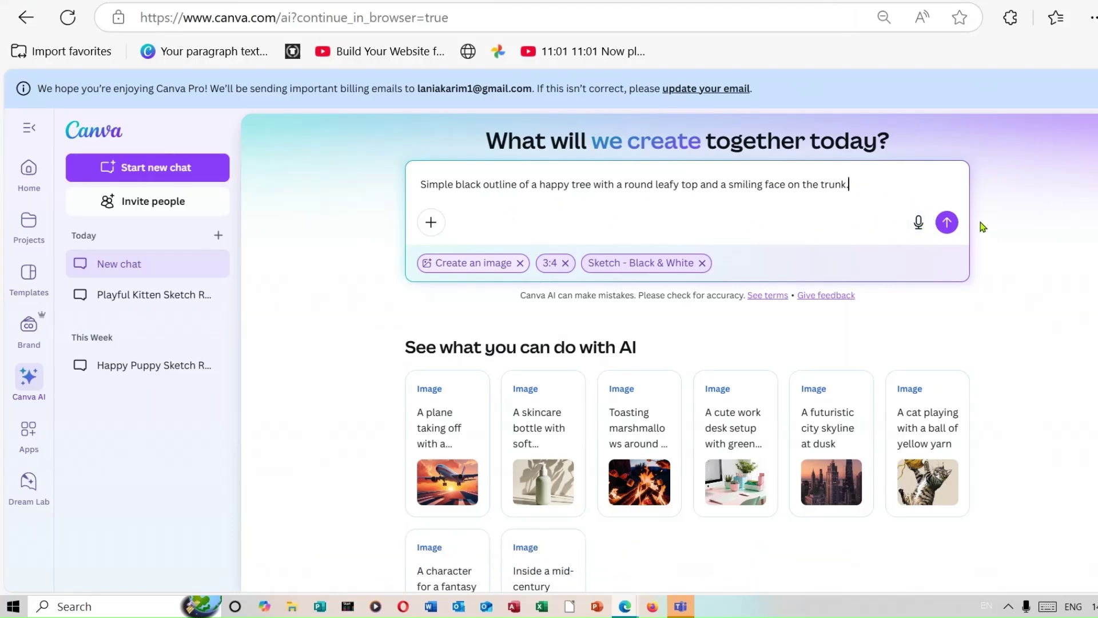
left_click(946, 223)
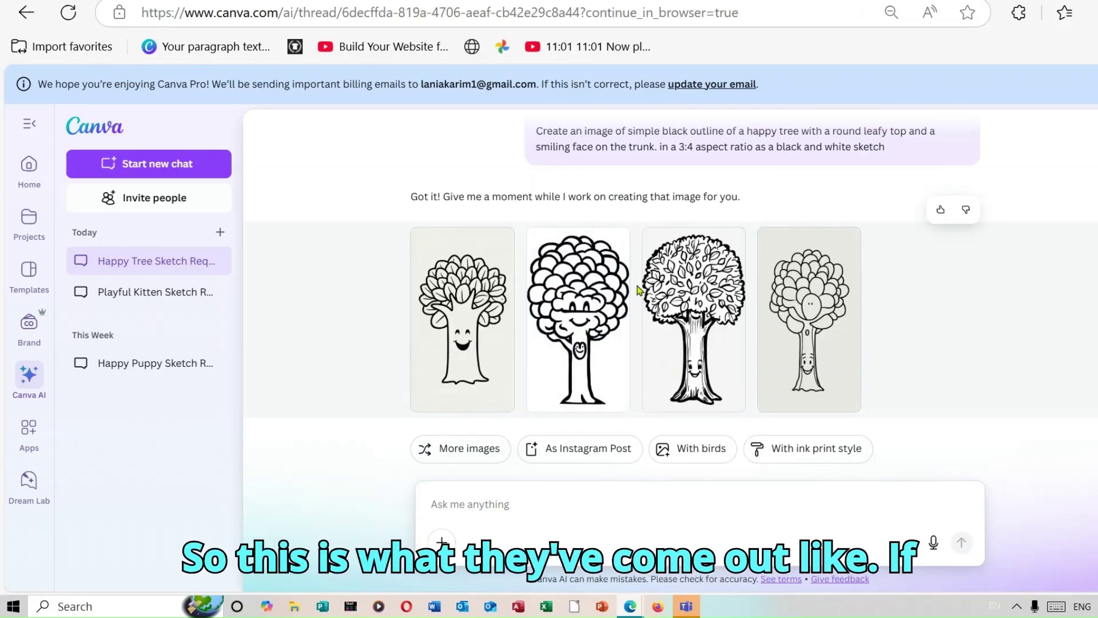
mouse_move(684, 315)
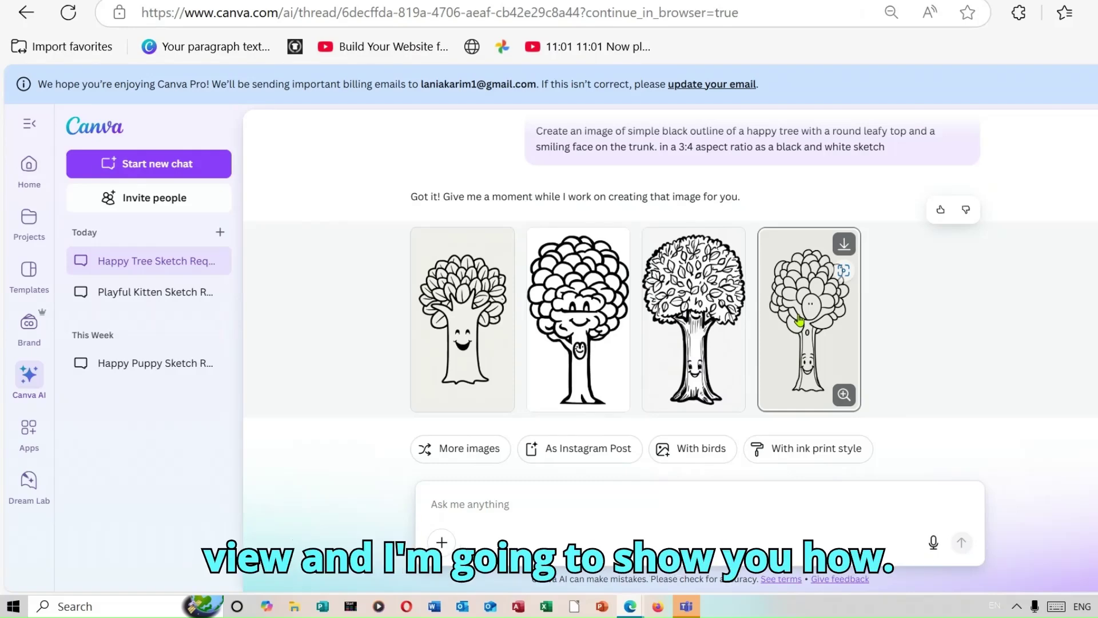
left_click(460, 448)
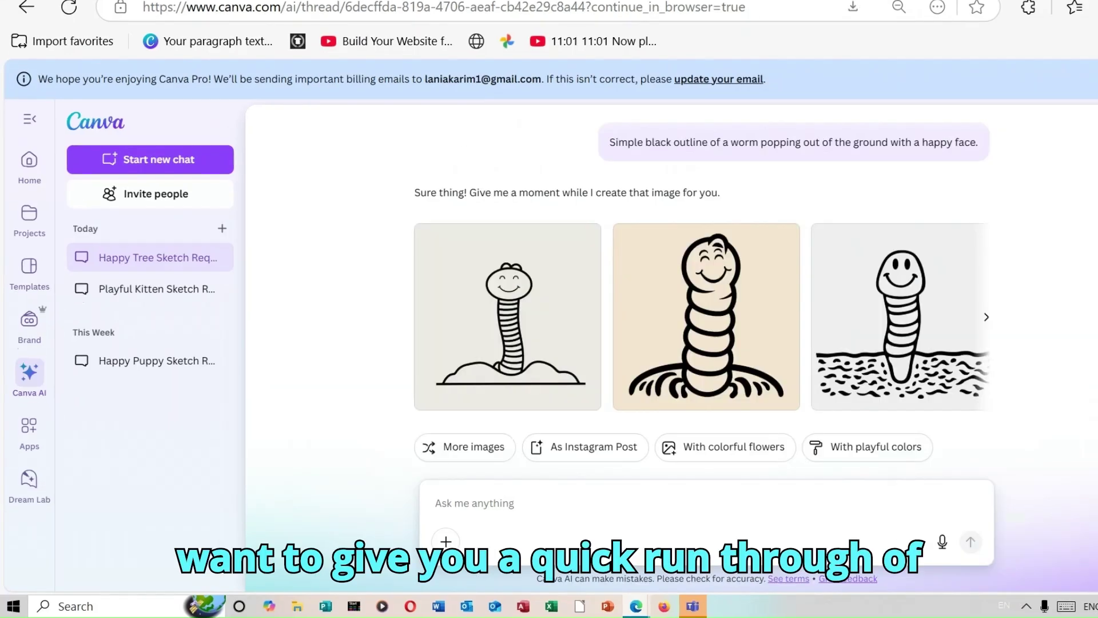
Review the generated outline images in the Canva AI chat, including the worm, bird, caterpillar, butterfly, cloud, flower and tree.
scroll(702, 299, "up", 5)
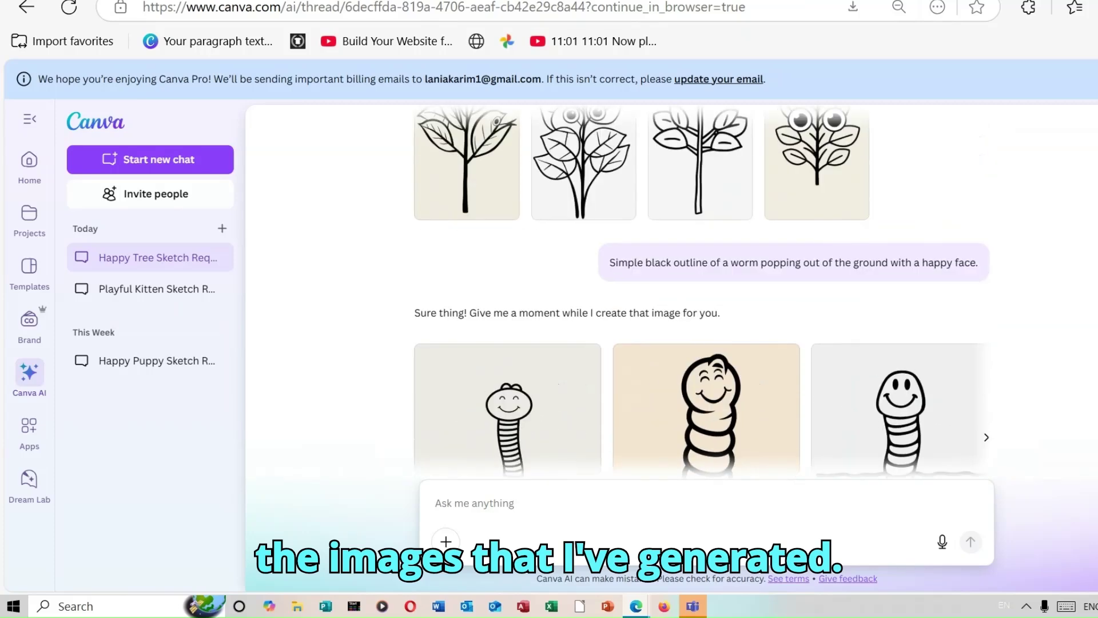
scroll(702, 299, "down", 6)
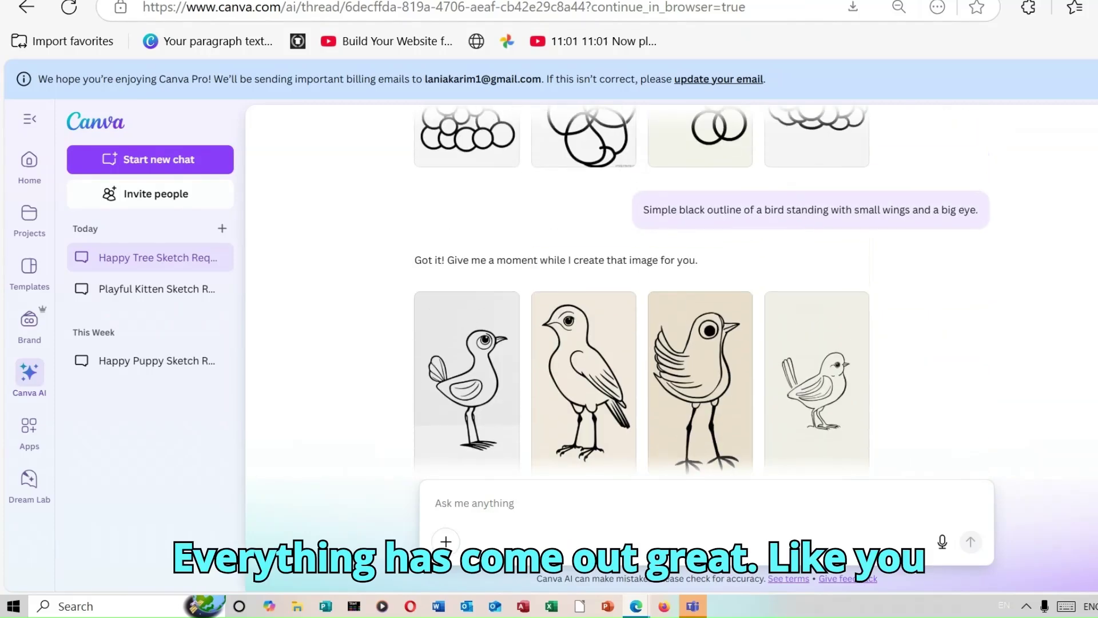
scroll(702, 299, "down", 8)
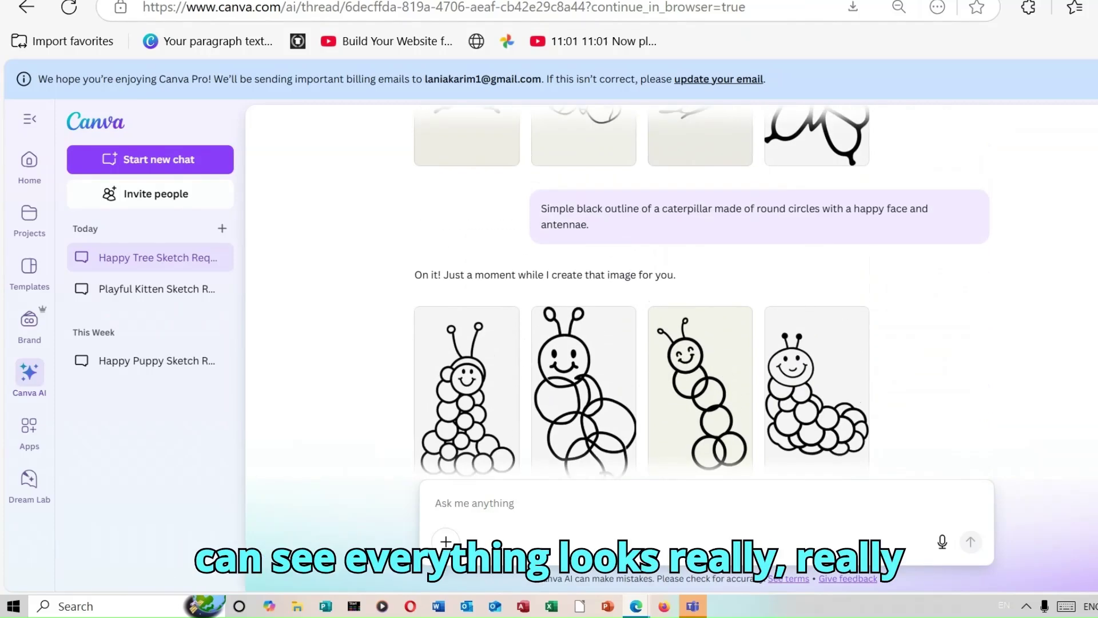
scroll(702, 299, "up", 3)
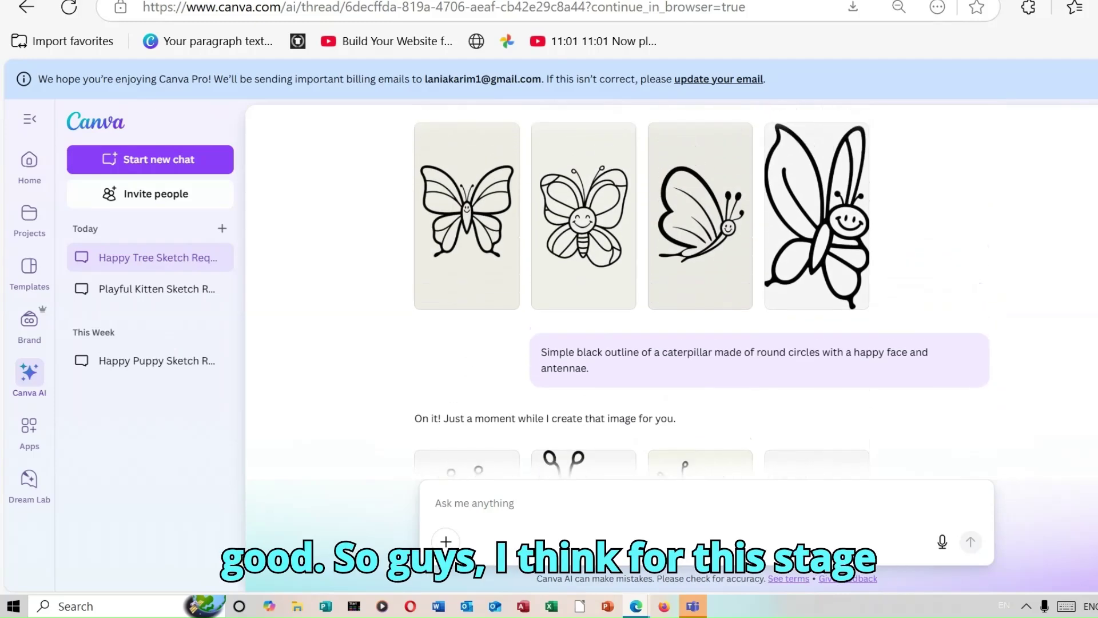
scroll(702, 300, "up", 4)
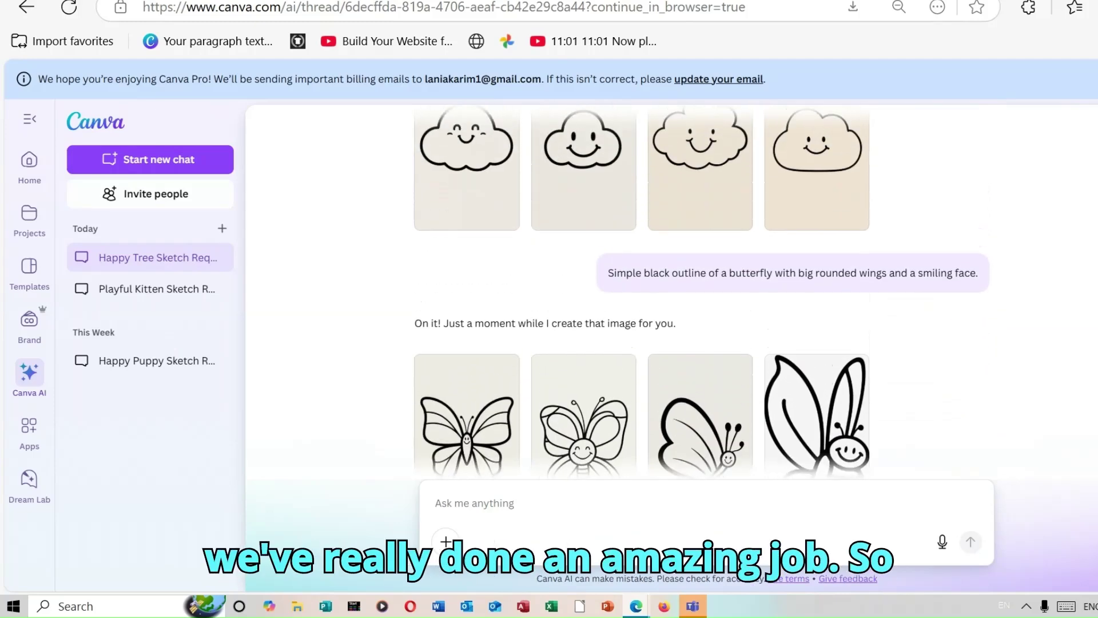
scroll(701, 299, "up", 8)
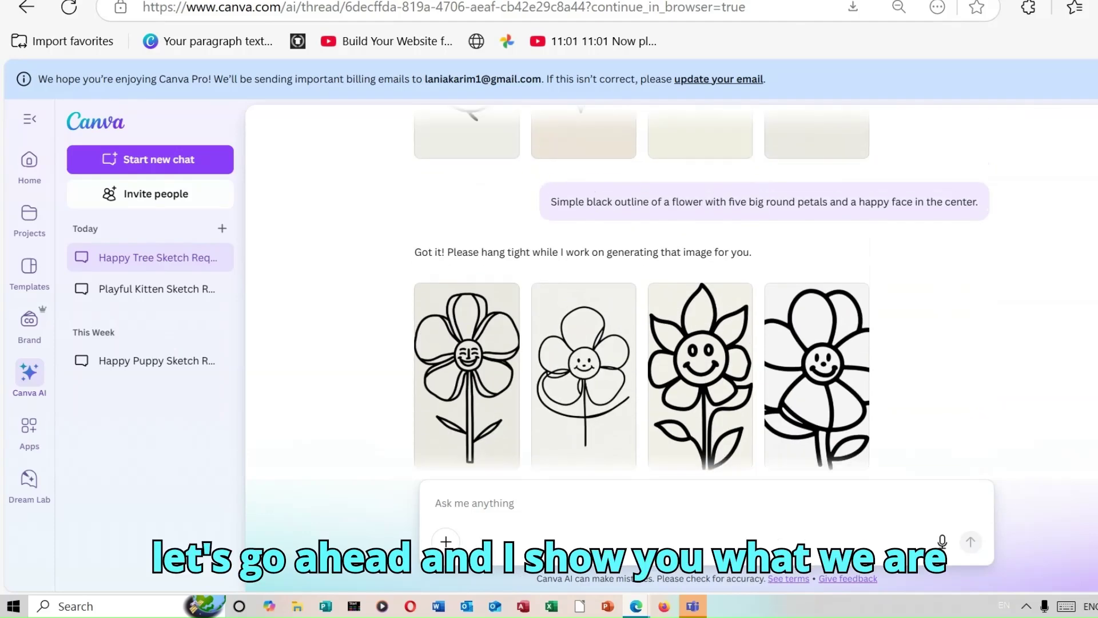
scroll(701, 473, "up", 3)
scroll(701, 473, "up", 12)
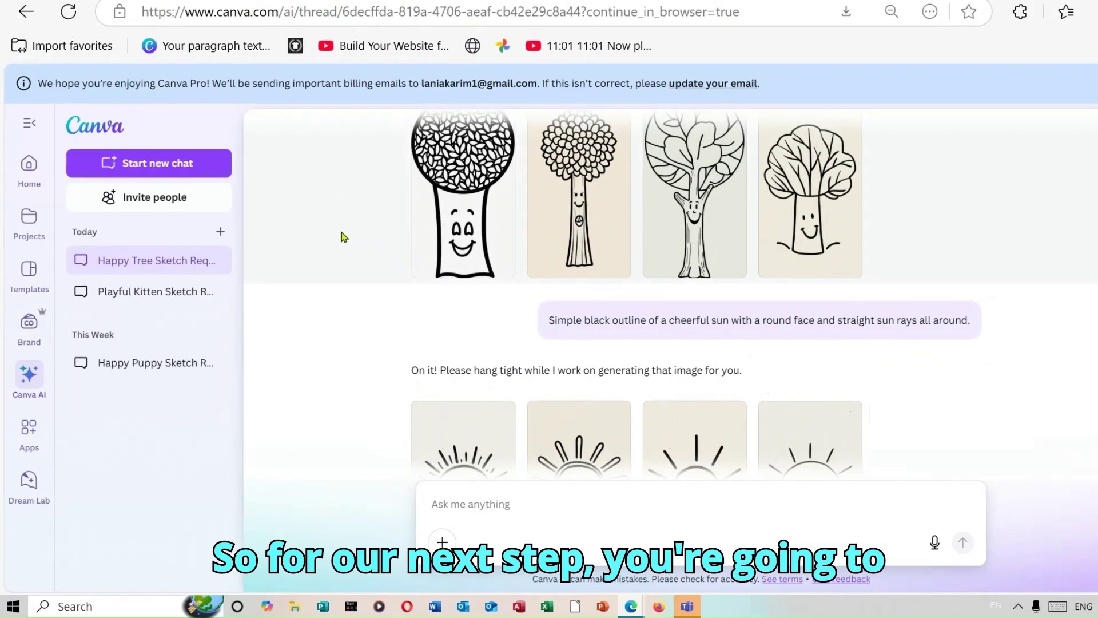
From the Canva home page, start a custom-size design and set its units to inches.
left_click(27, 181)
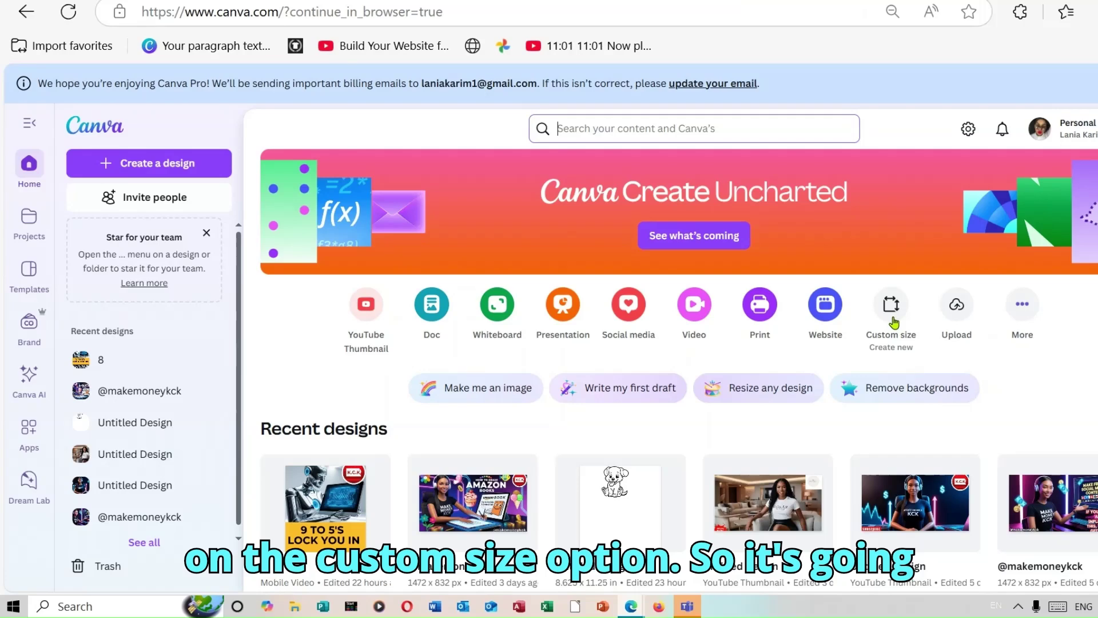
left_click(892, 309)
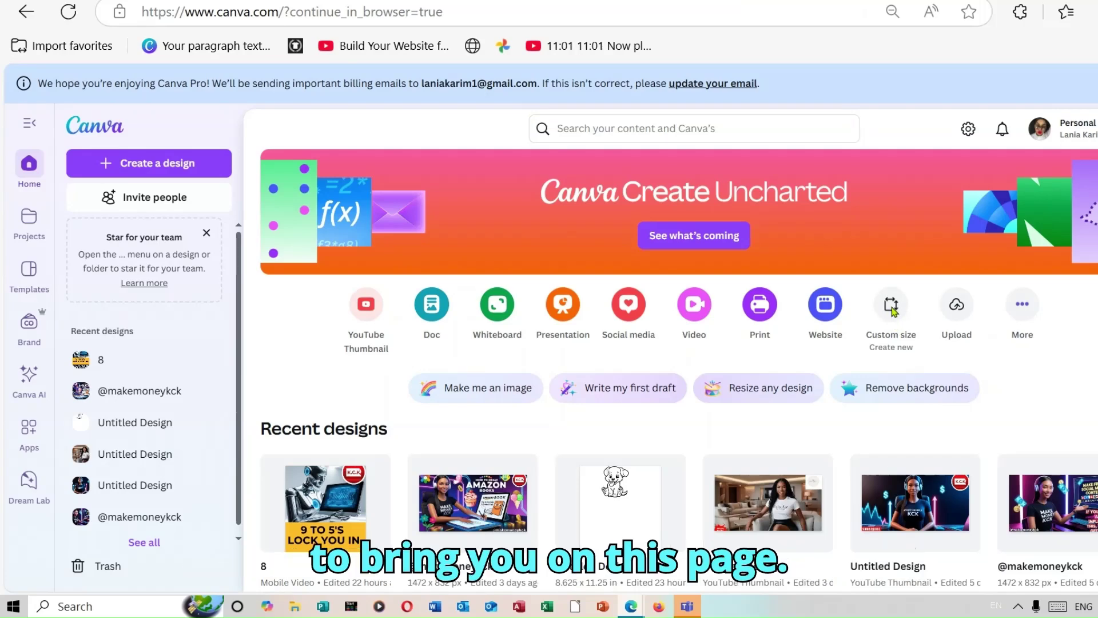
left_click(892, 308)
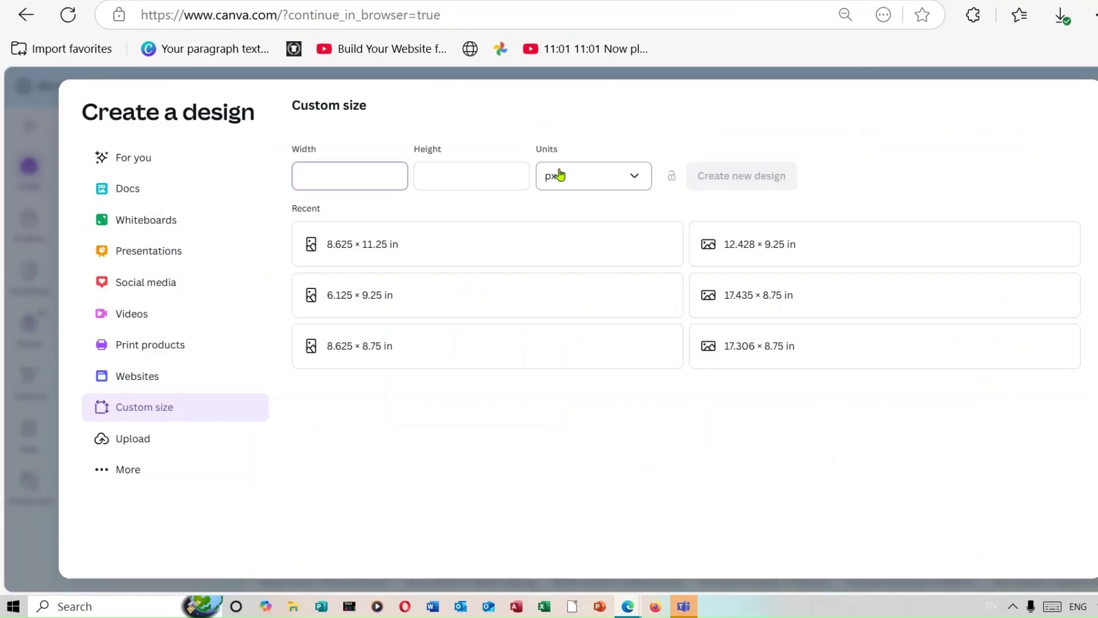
left_click(634, 176)
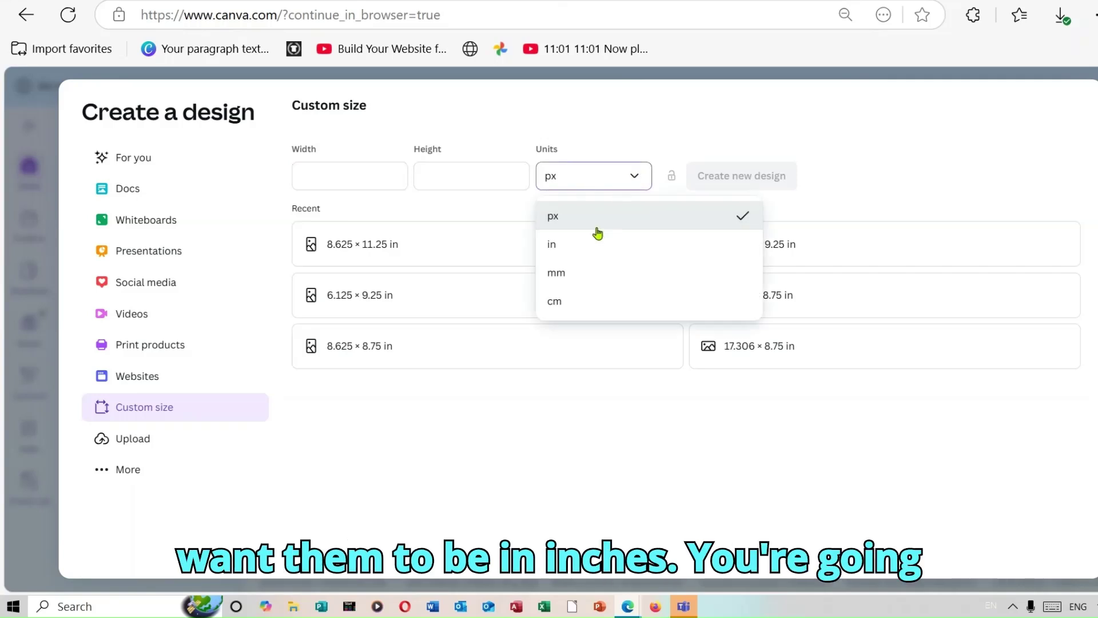
left_click(594, 246)
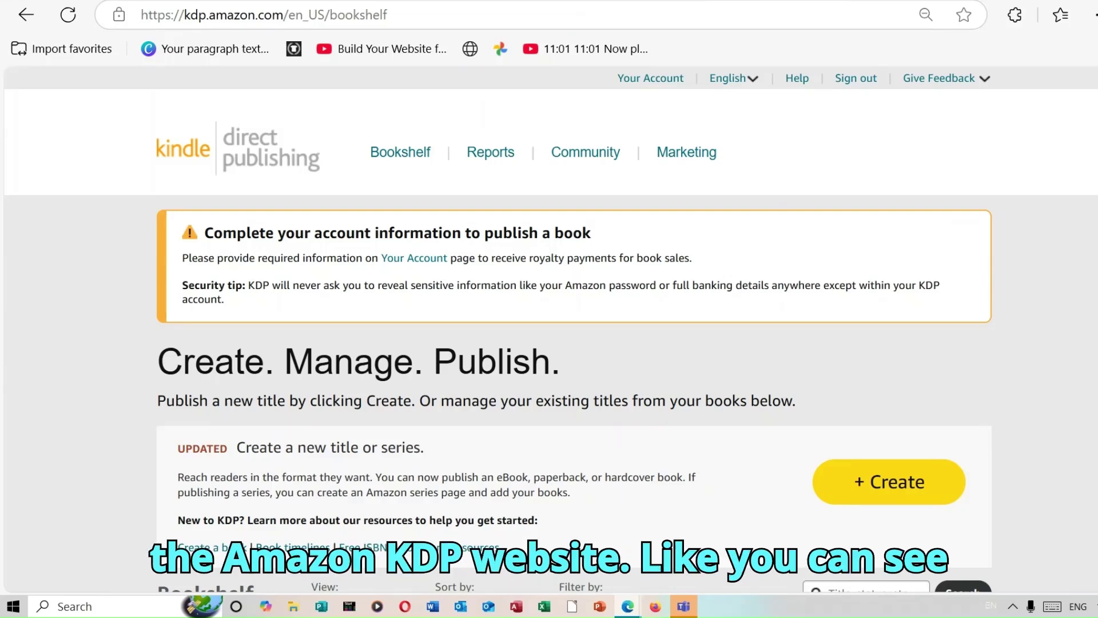
Switch to the Amazon KDP bookshelf and open its help page on trim size, bleed and margins via Format Your Paperback.
scroll(550, 329, "down", 3)
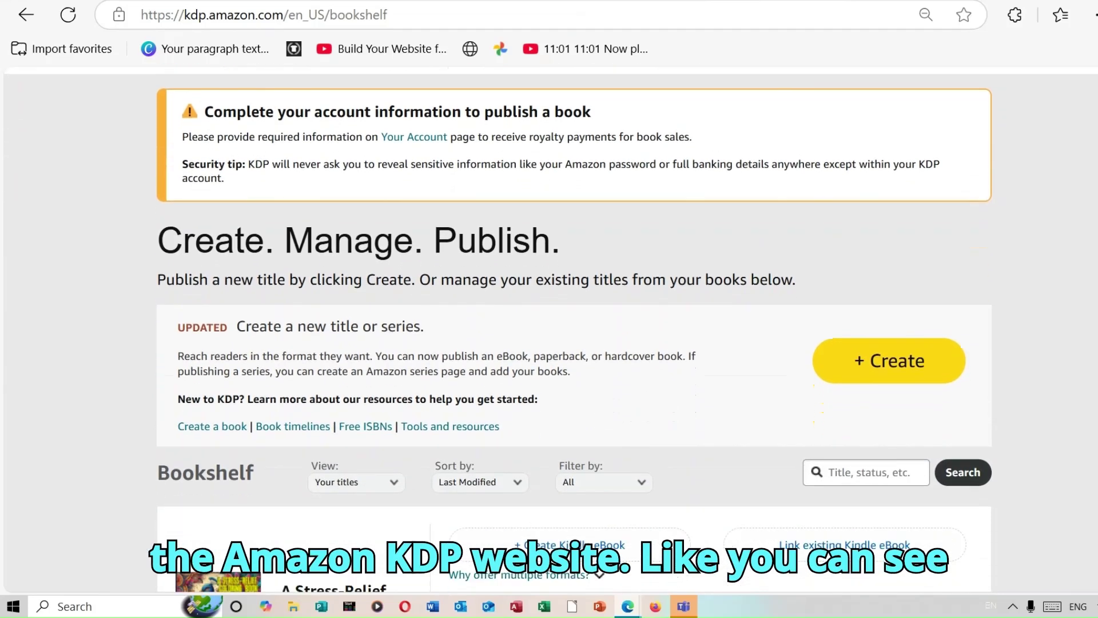
scroll(551, 329, "down", 1)
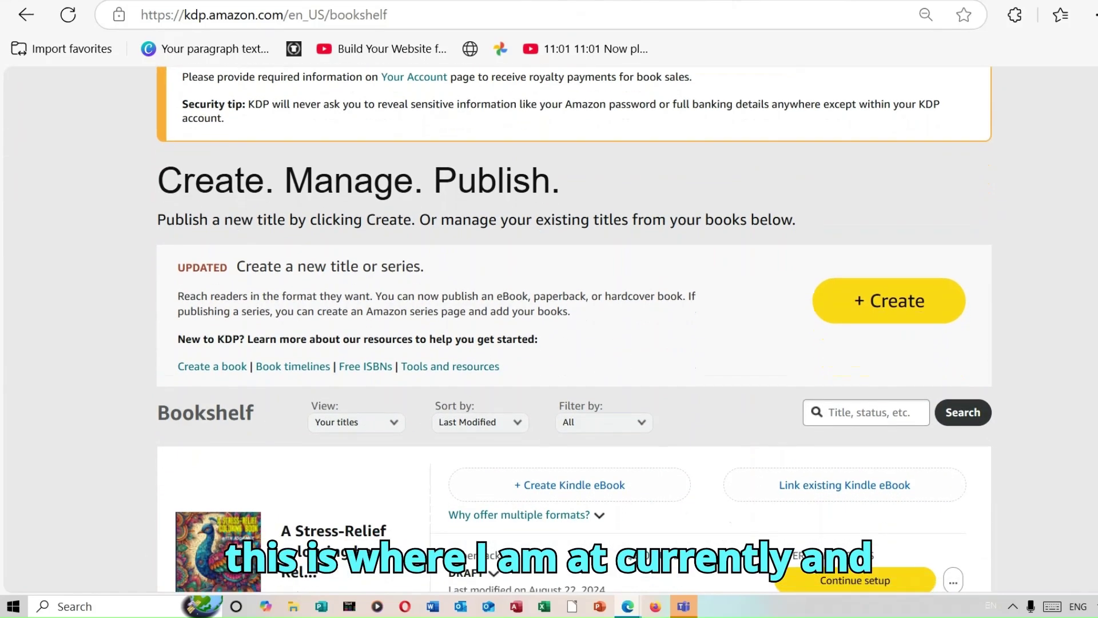
scroll(479, 234, "down", 1)
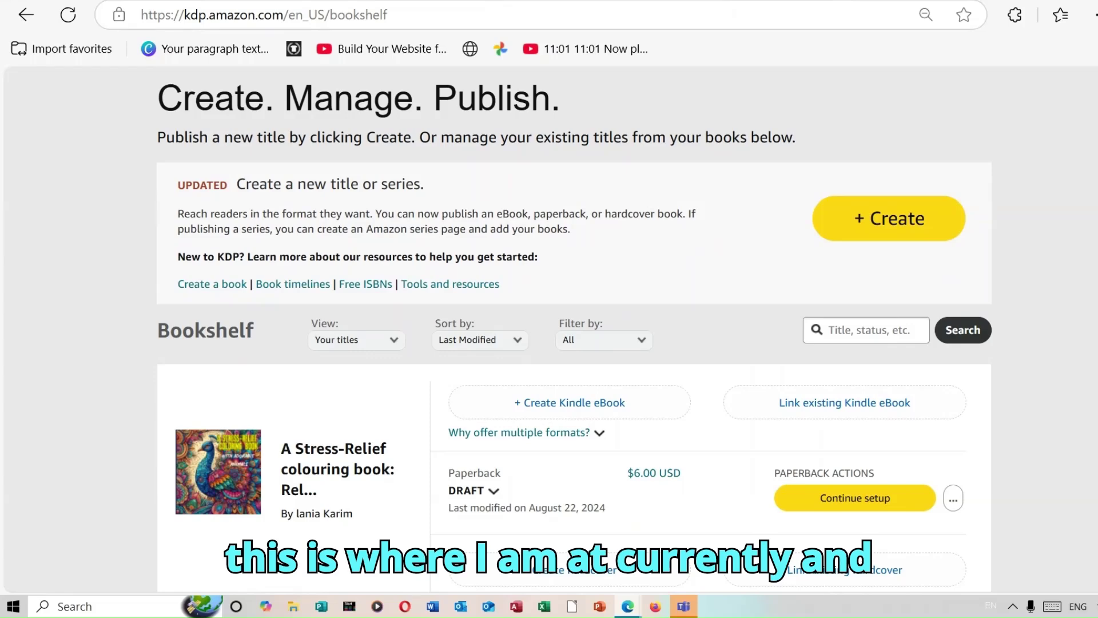
left_click(461, 285)
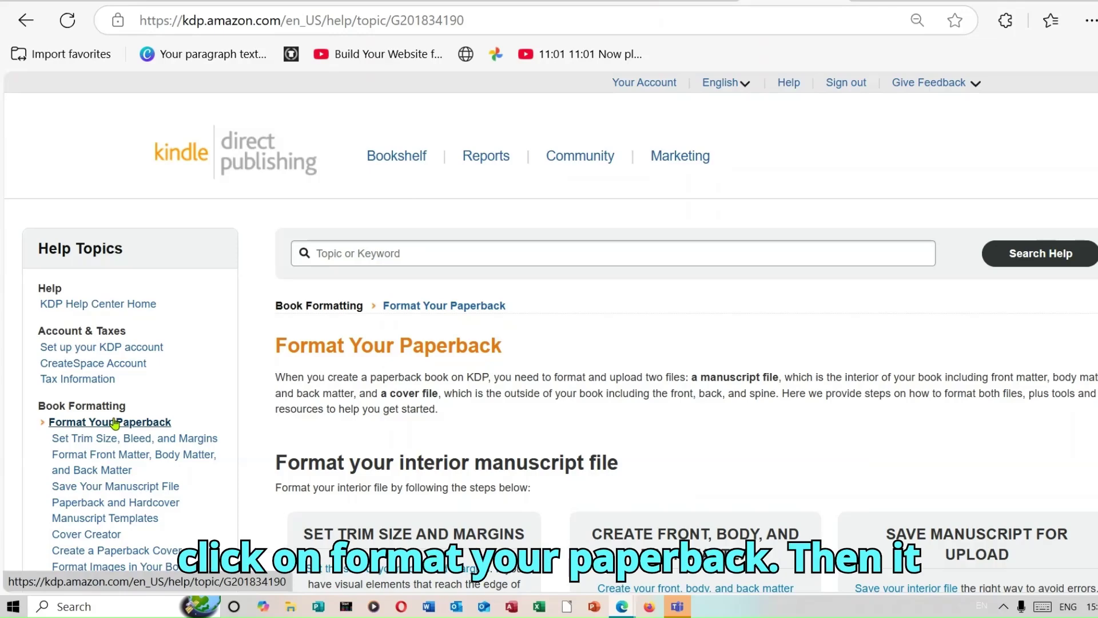
scroll(549, 332, "down", 3)
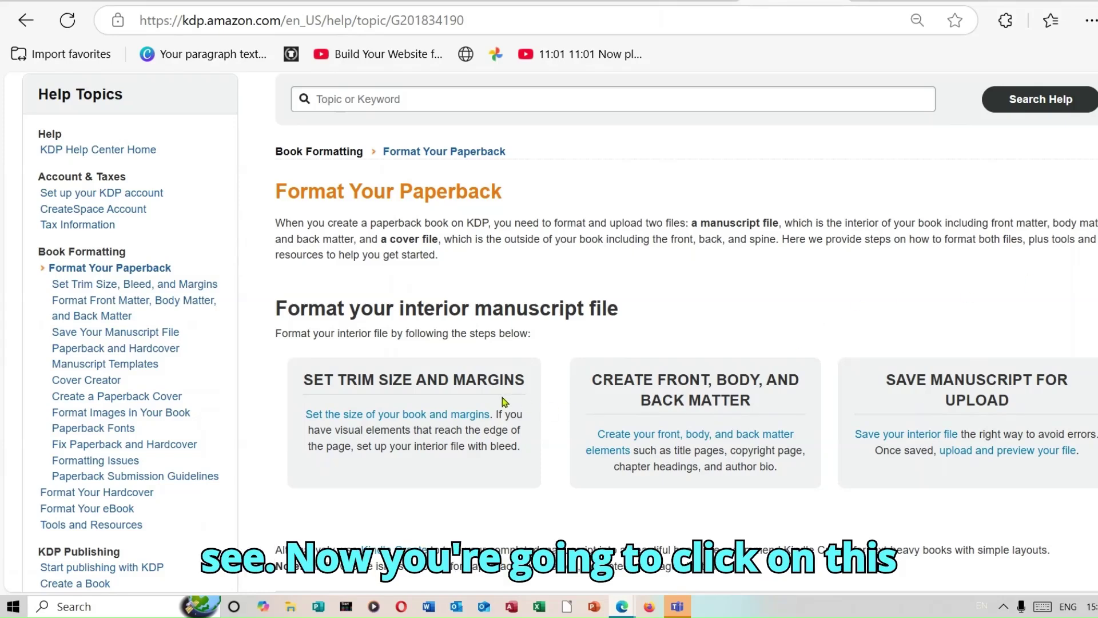
left_click(432, 421)
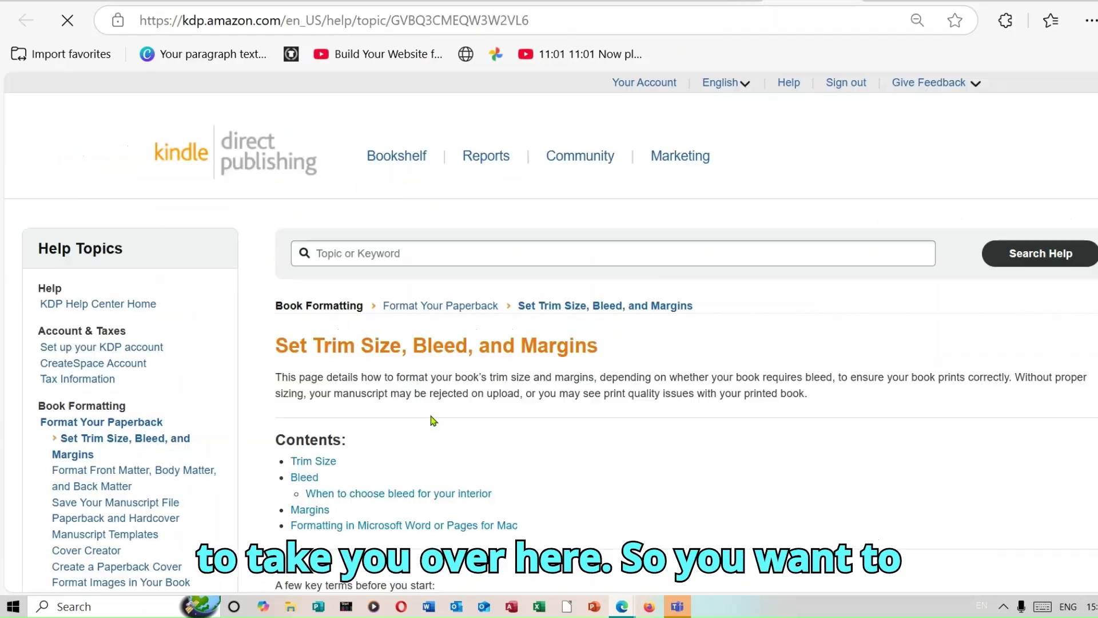
Find the kdp.amazon.com page size examples in the Bleed section and highlight the with-bleed size for 8.5" x 11".
left_click(302, 483)
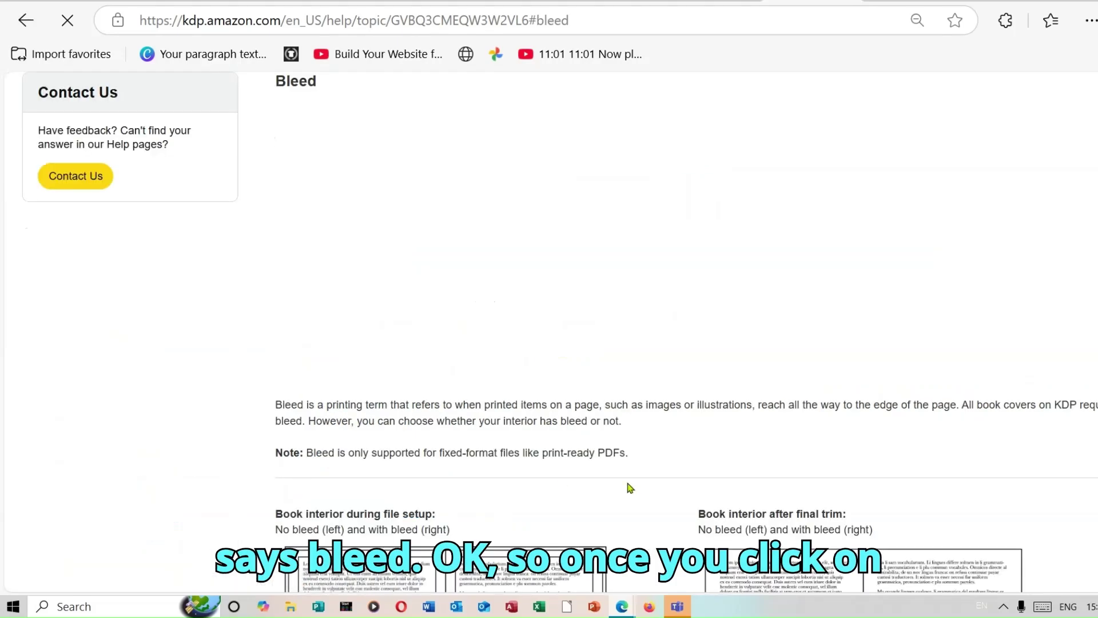
scroll(754, 311, "down", 6)
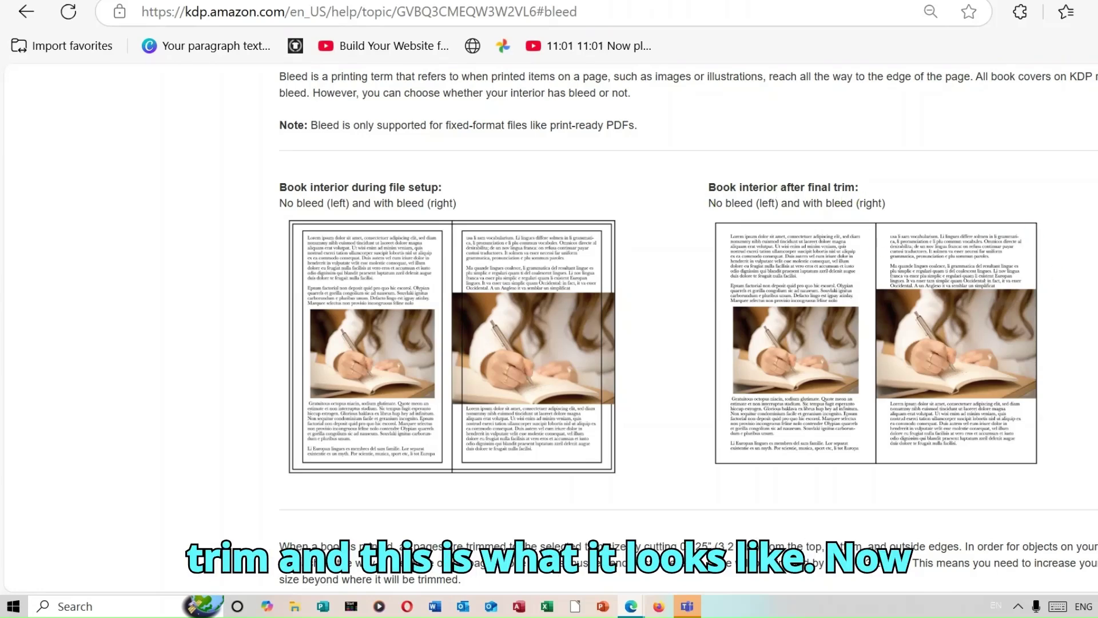
scroll(686, 326, "down", 3)
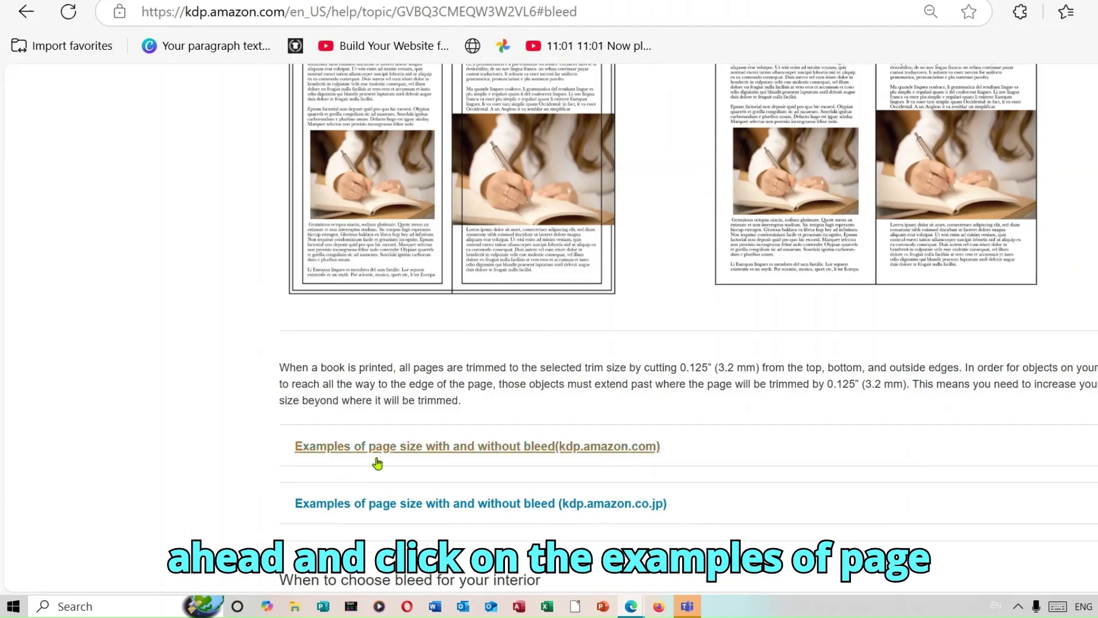
left_click(524, 457)
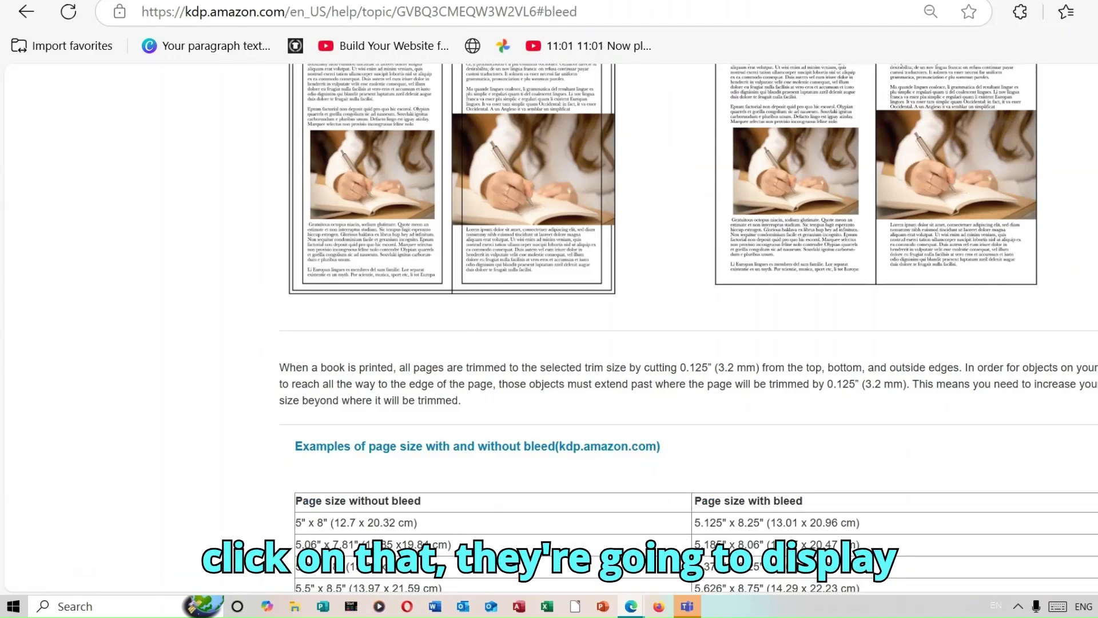
scroll(647, 335, "down", 6)
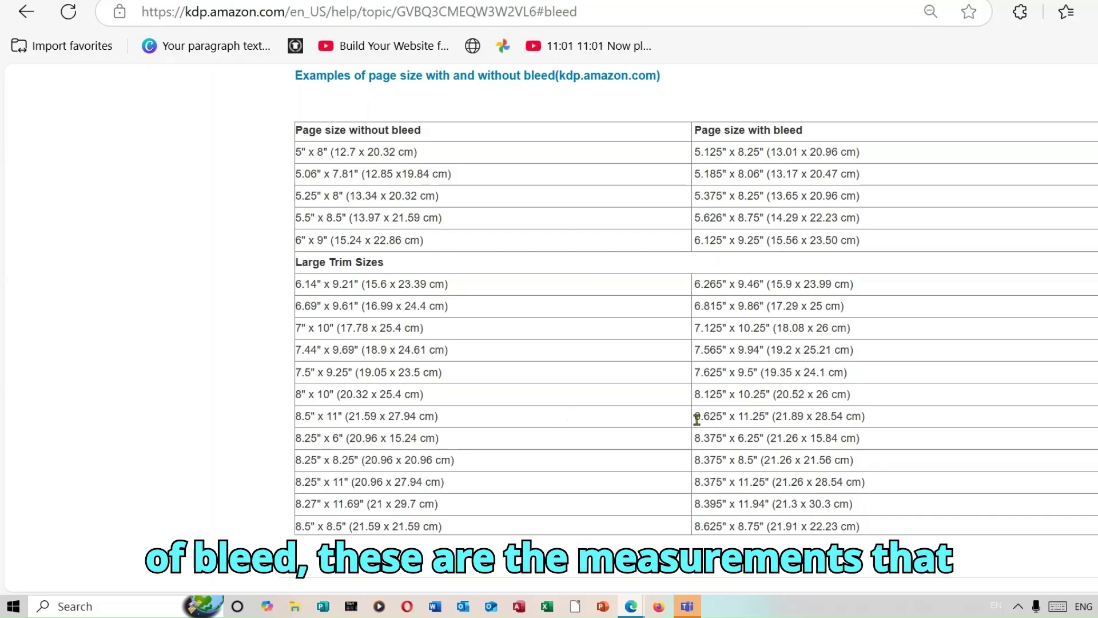
left_click_drag(697, 419, 769, 417)
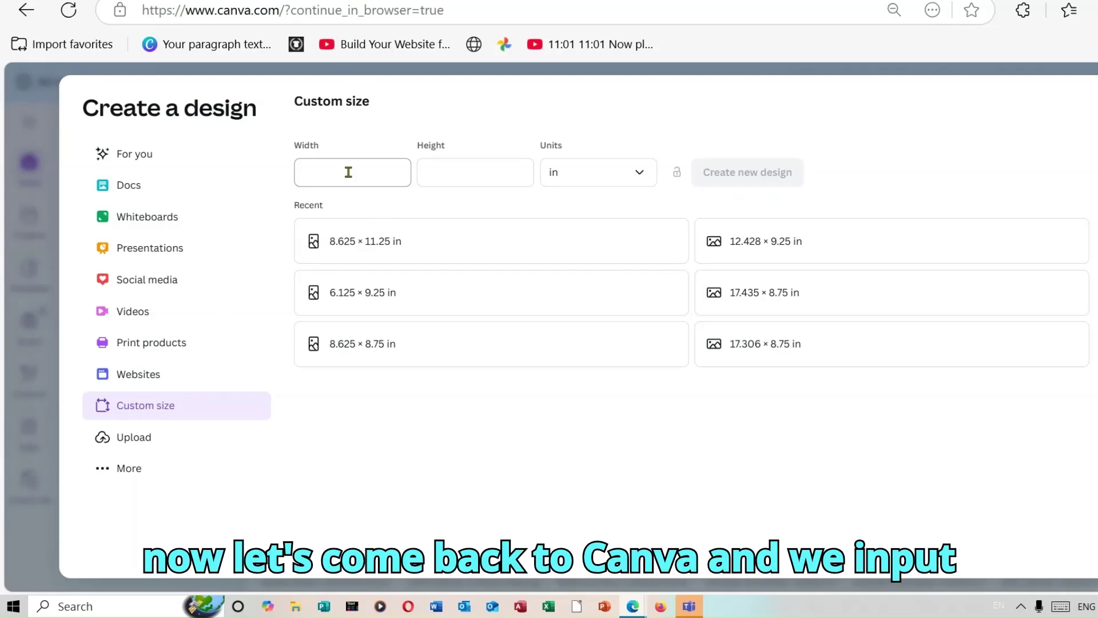
Set the custom size to 8.625 in wide by 11.25 in high and create the new design.
left_click(349, 172)
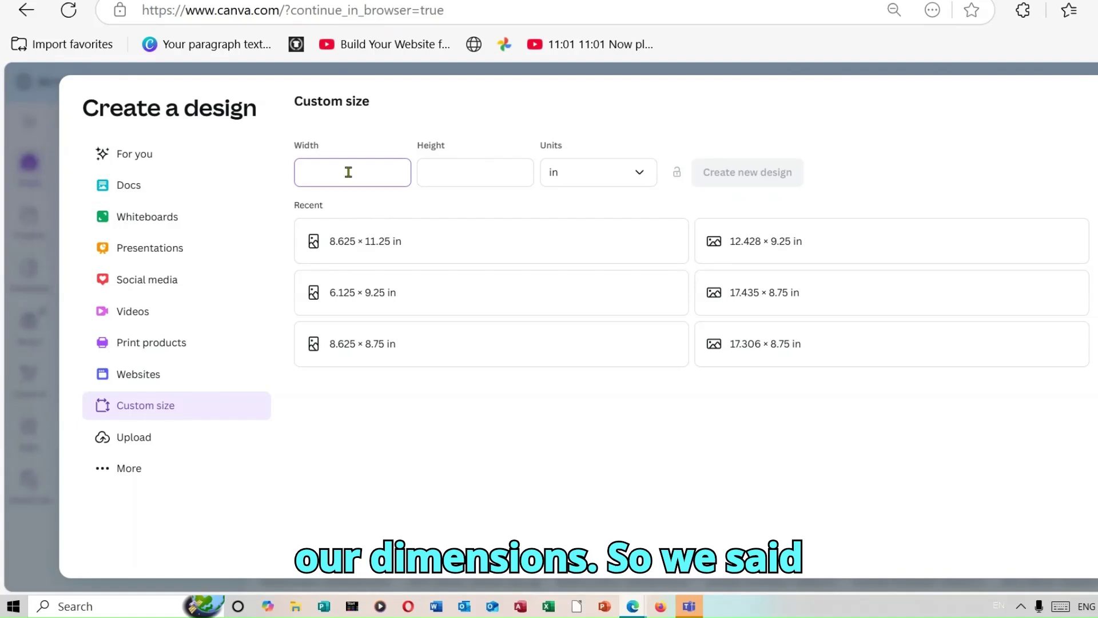
type("8")
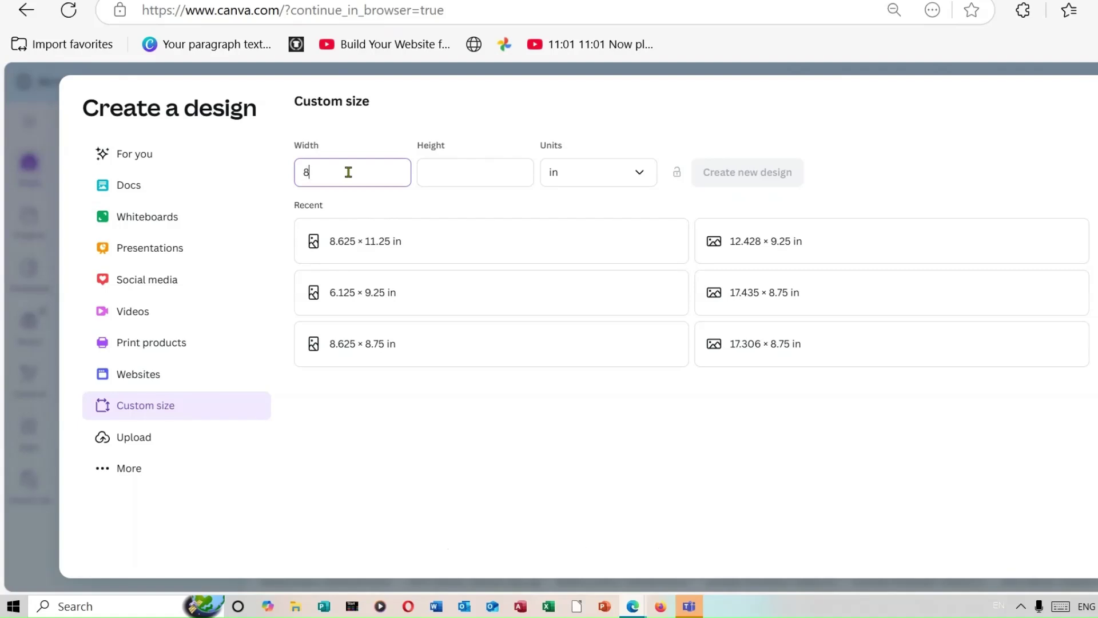
type(".")
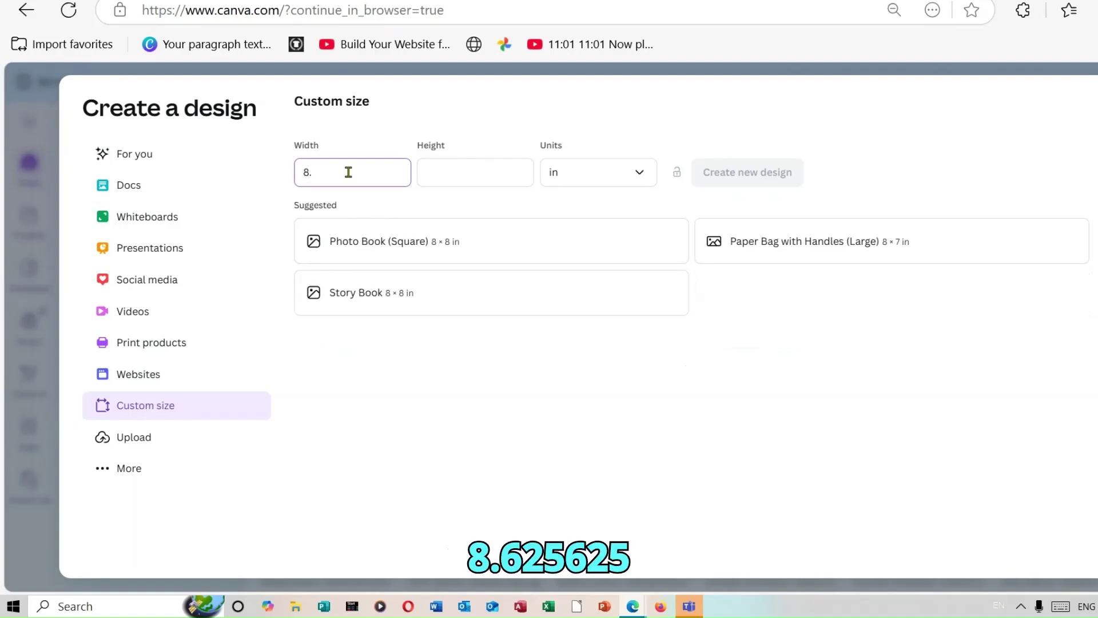
type("625")
left_click(482, 164)
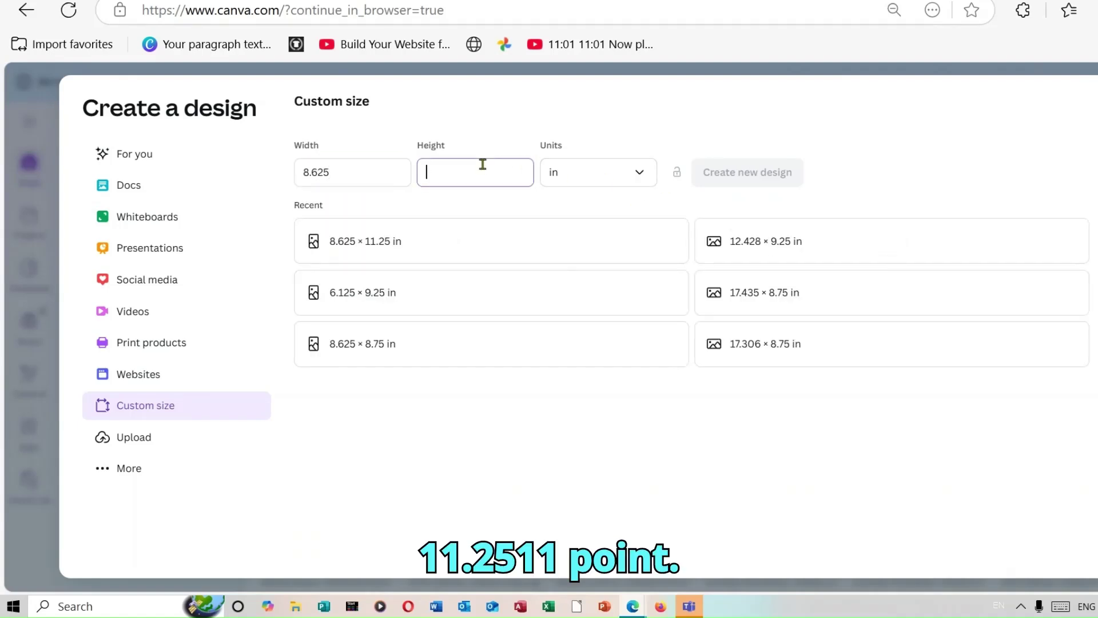
type("11")
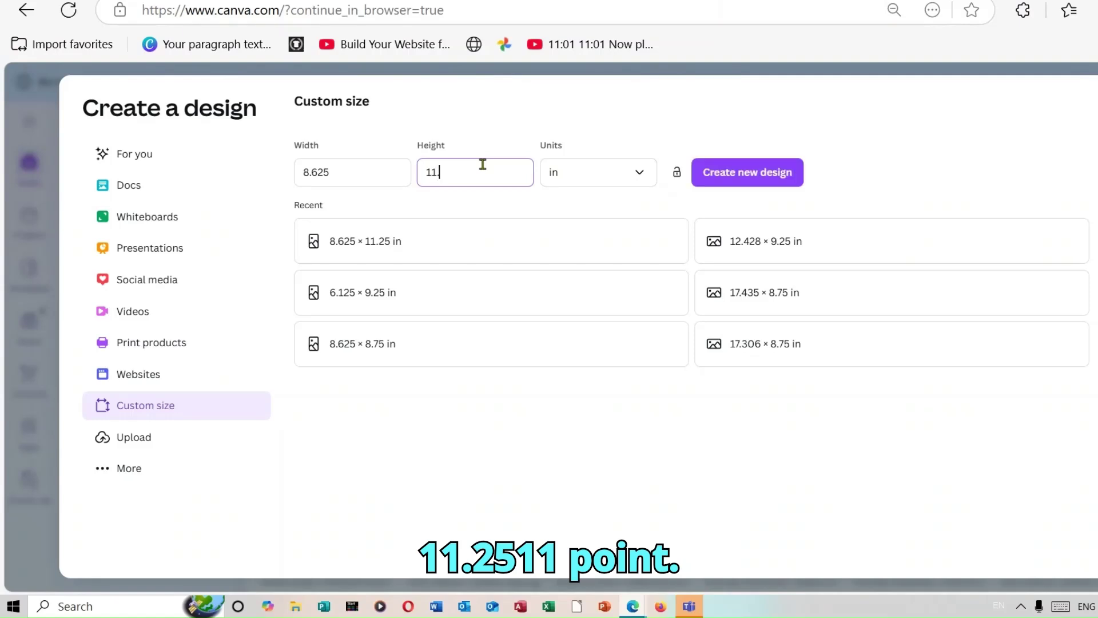
type(".25")
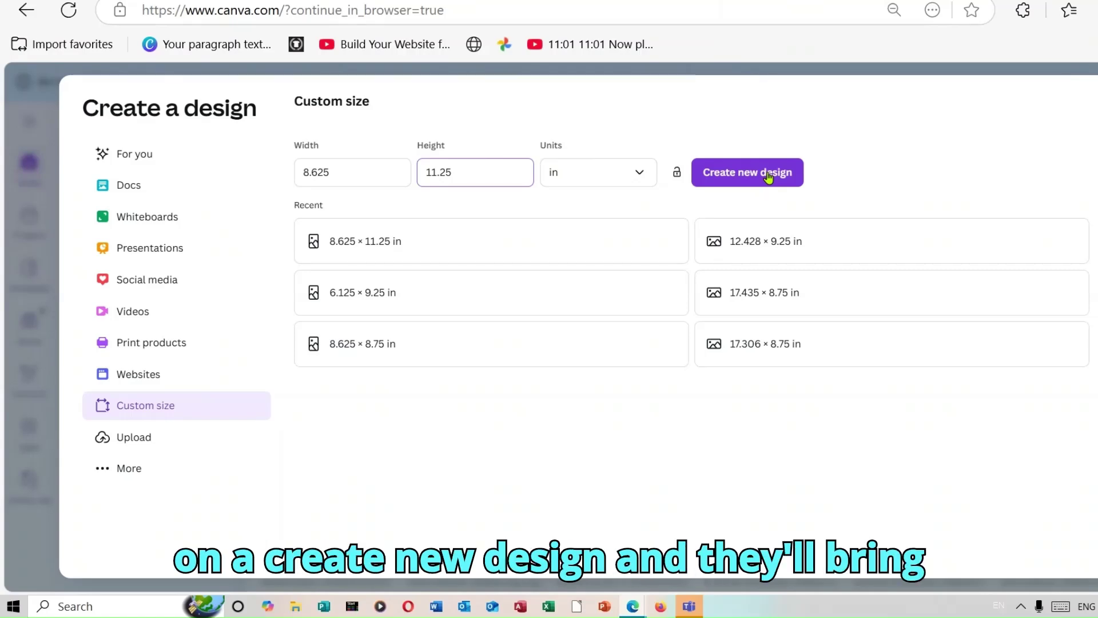
left_click(768, 176)
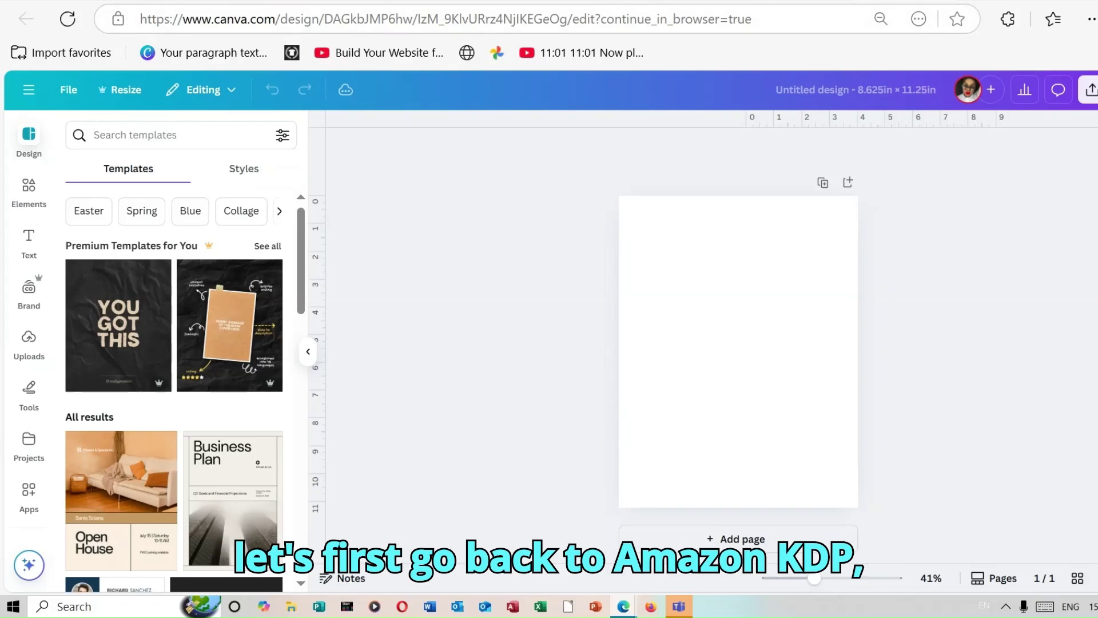
Check the minimum margin table on the KDP help page, and place a vertical guide 0.376 in from the Canva page's left edge.
left_click(858, 1)
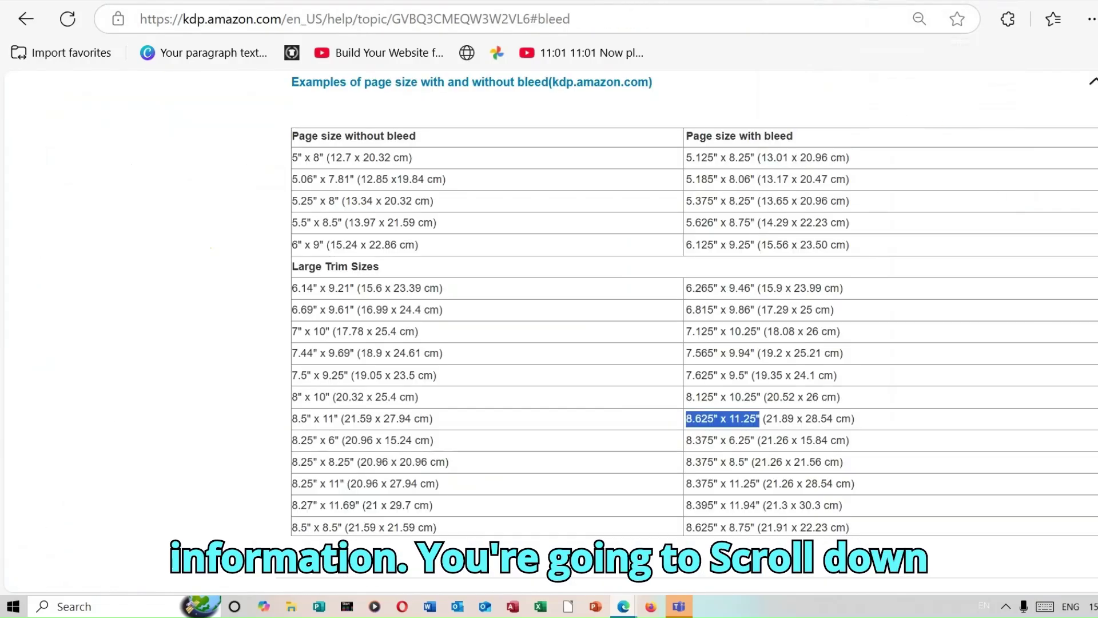
scroll(686, 331, "down", 20)
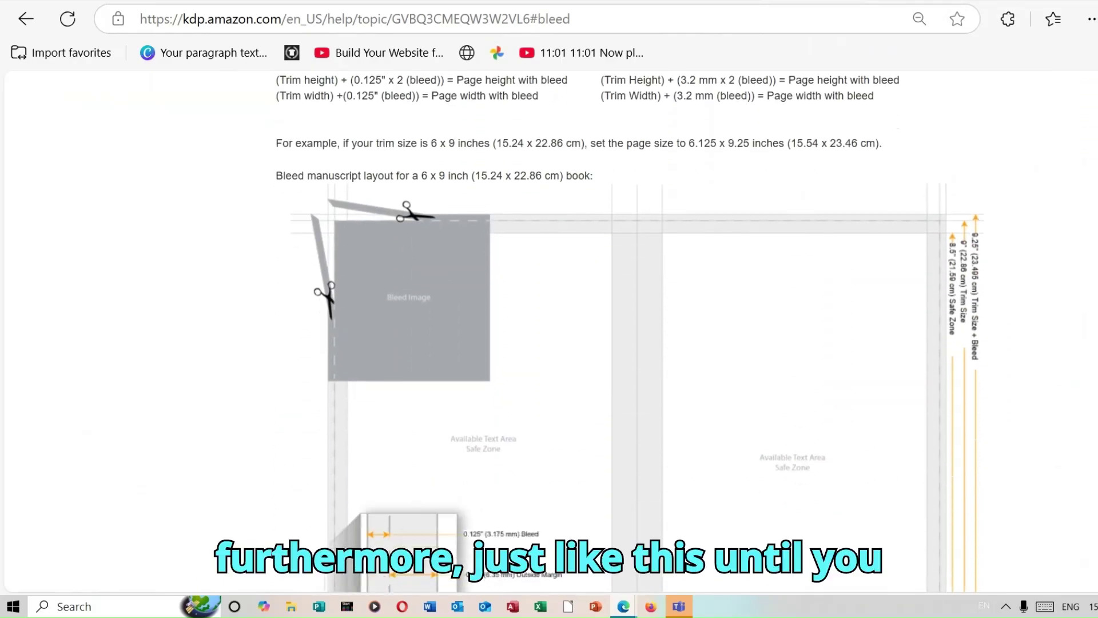
scroll(687, 332, "down", 10)
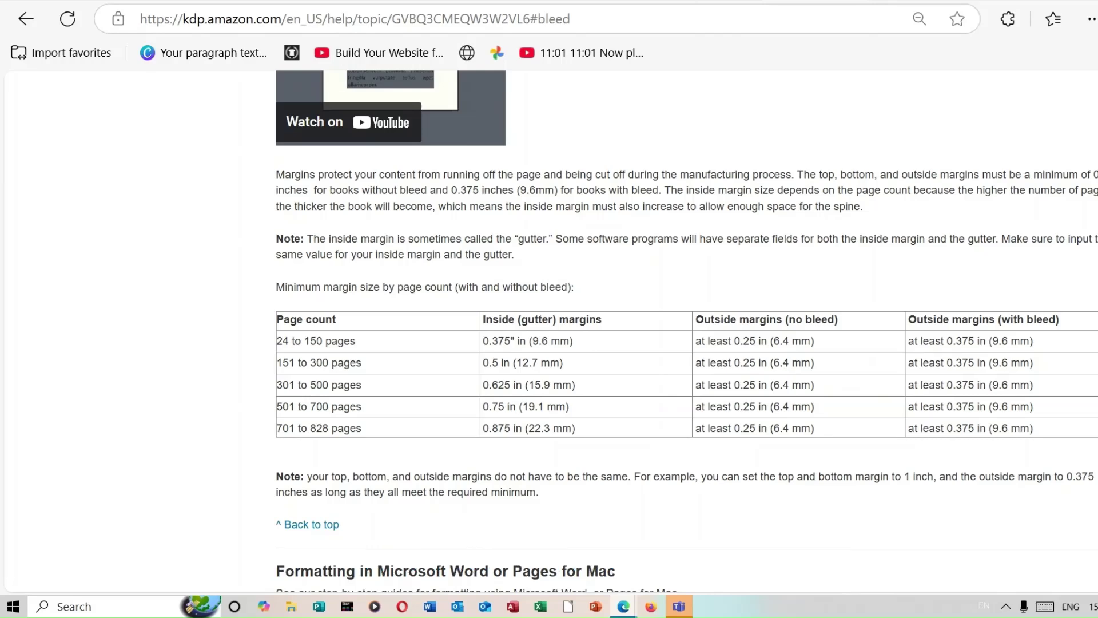
scroll(686, 334, "up", 1)
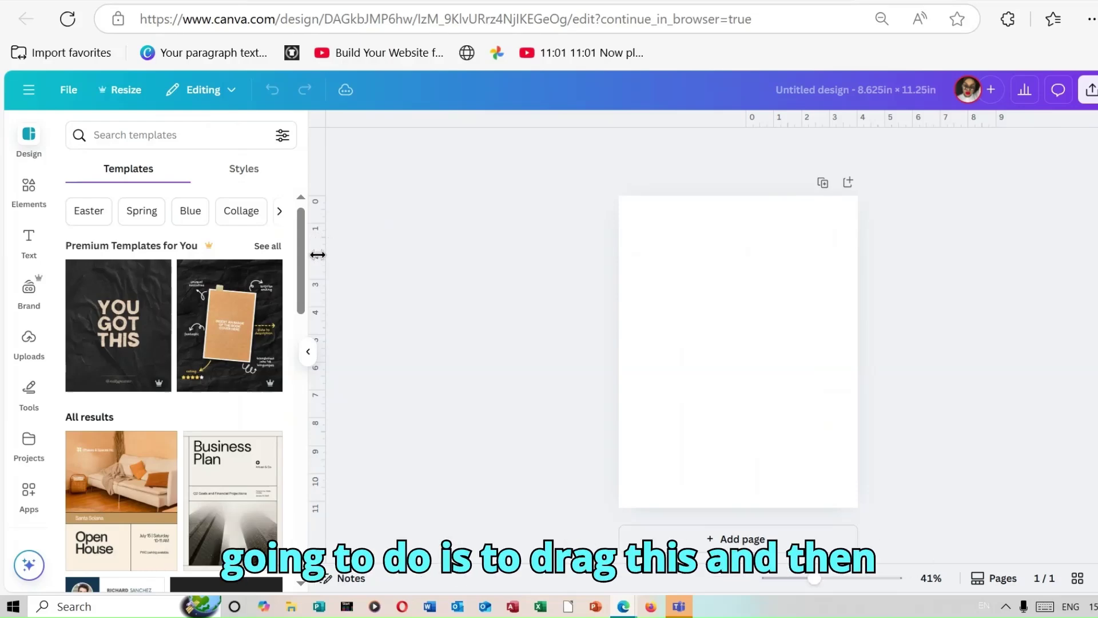
left_click_drag(320, 253, 630, 261)
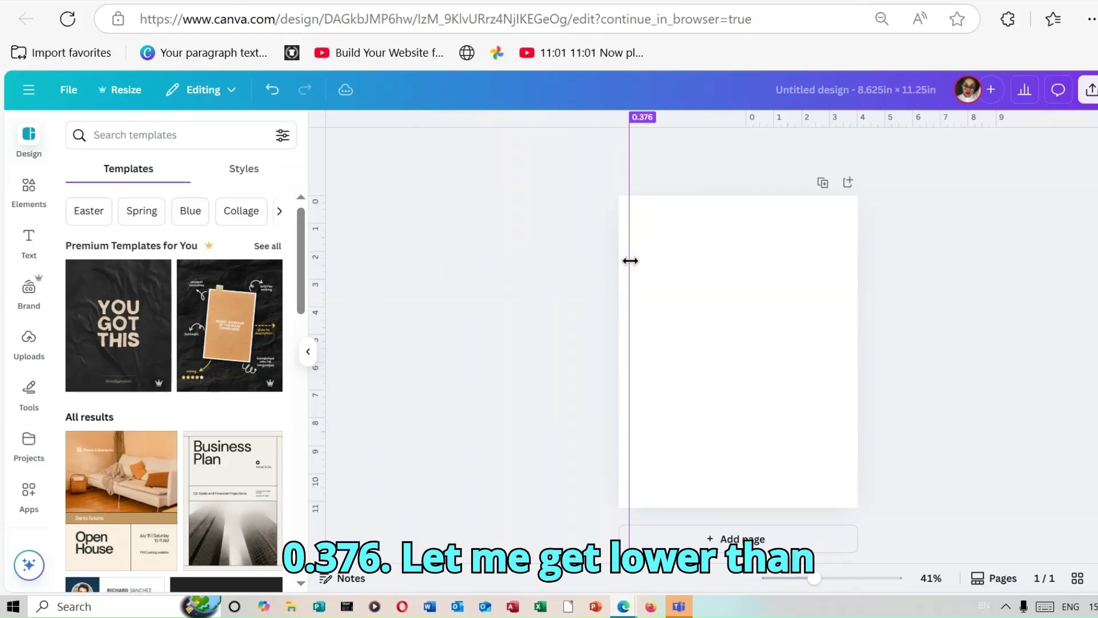
left_click_drag(630, 260, 629, 262)
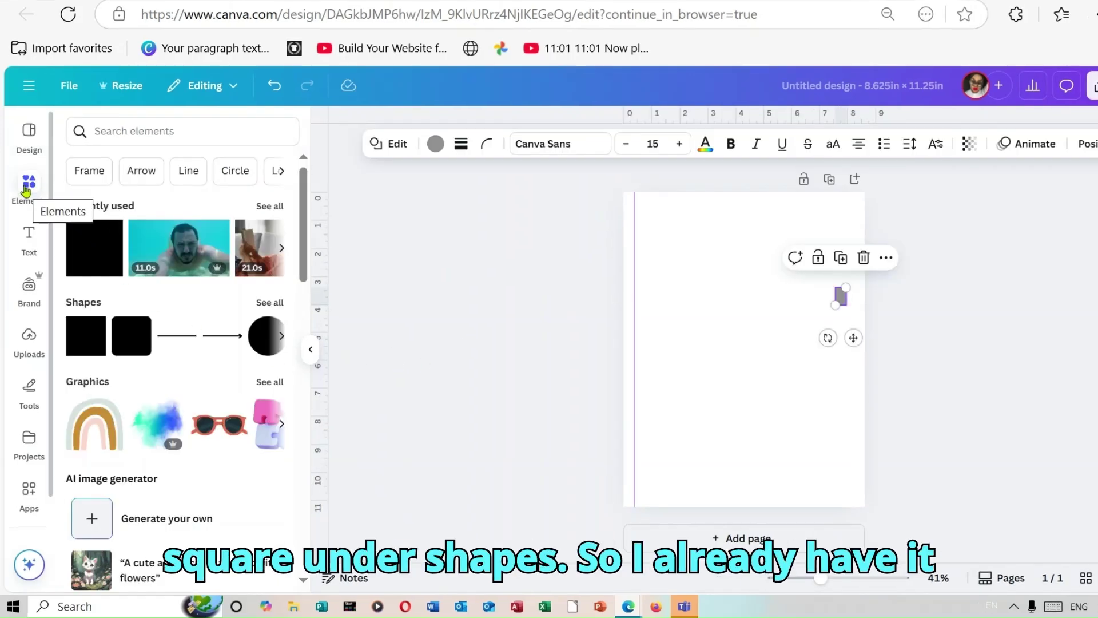
left_click(104, 262)
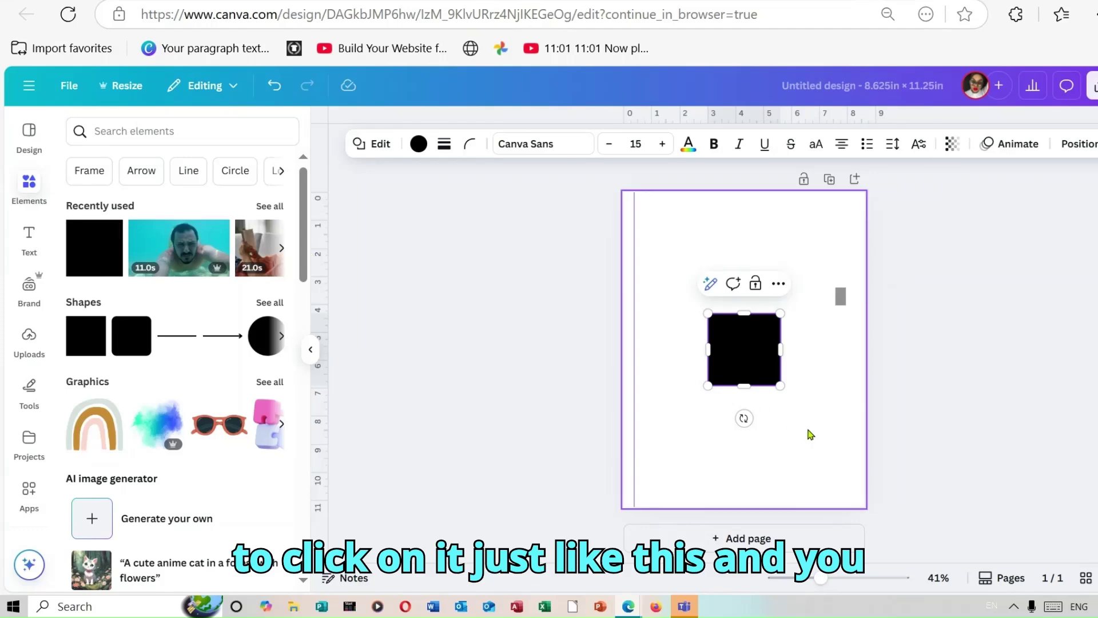
left_click_drag(781, 387, 725, 327)
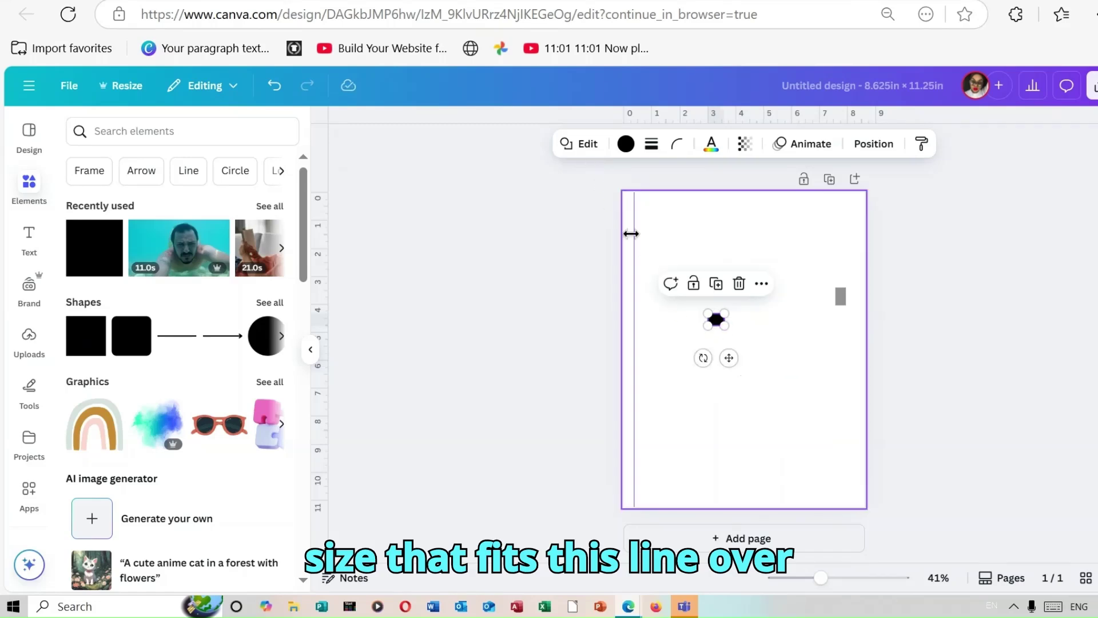
left_click(739, 283)
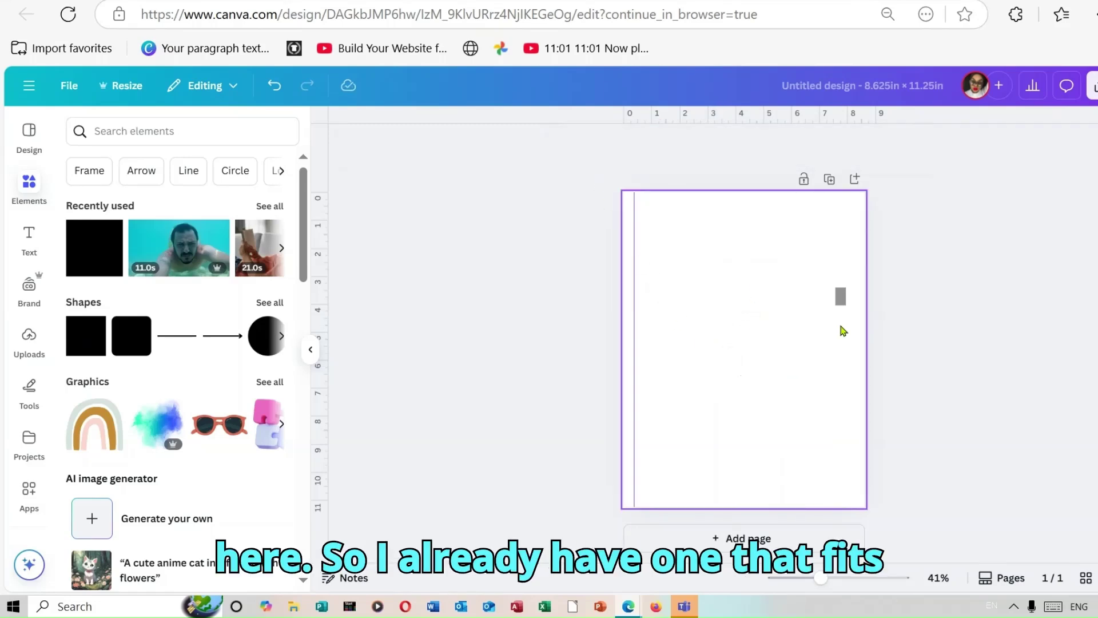
Move the small grey rectangle into the gap between the page's left edge and the vertical guide, and duplicate it.
left_click_drag(840, 302, 627, 277)
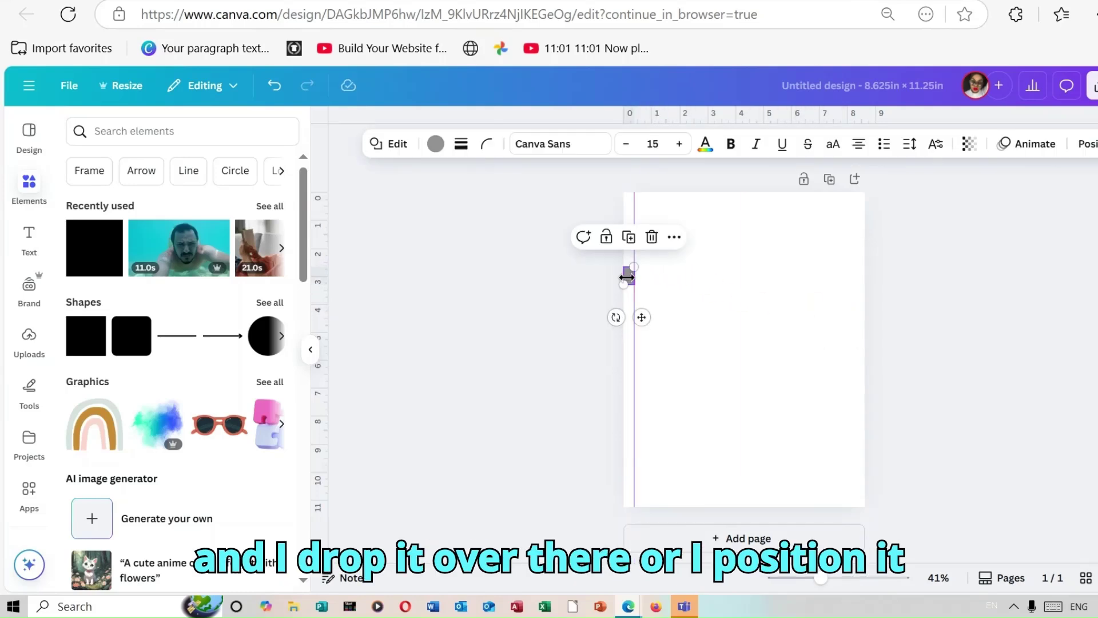
left_click(768, 263)
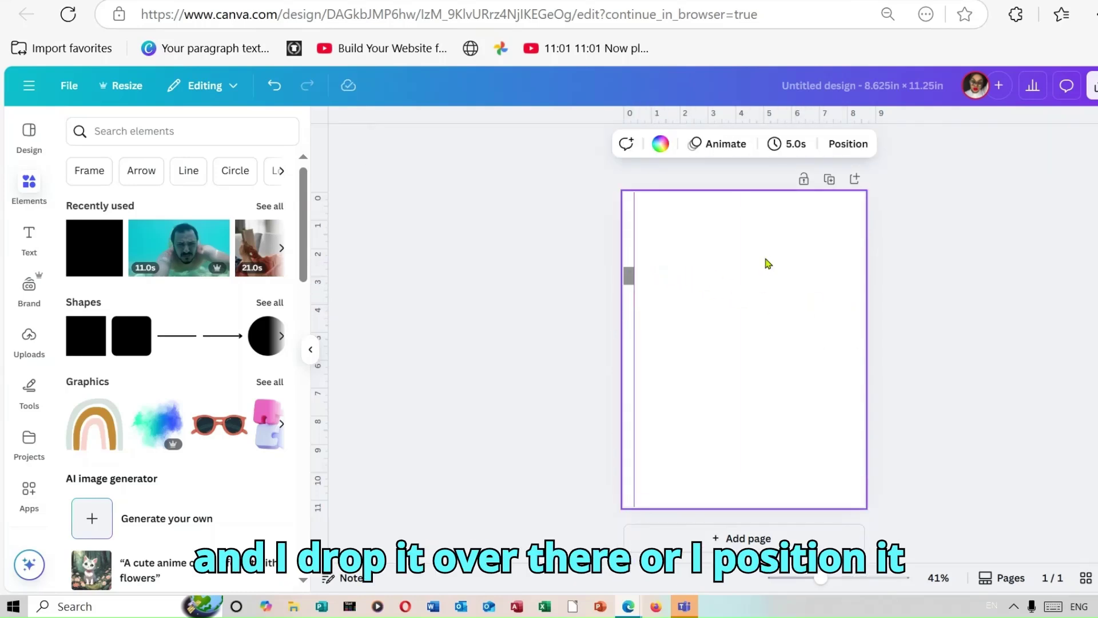
left_click(628, 275)
right_click(628, 276)
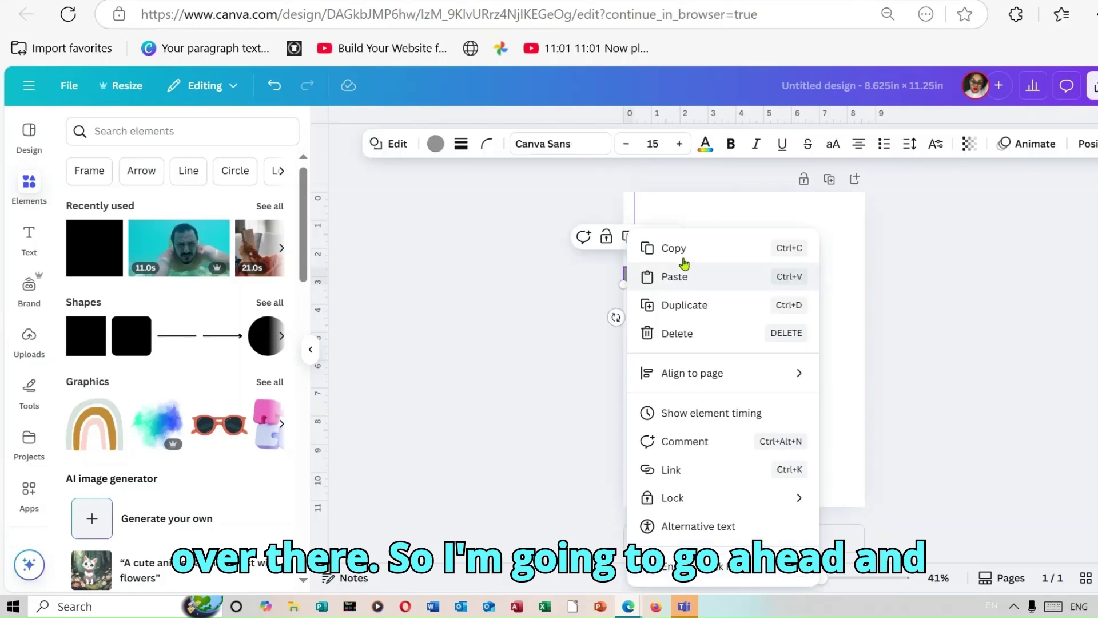
left_click(716, 312)
left_click(731, 293)
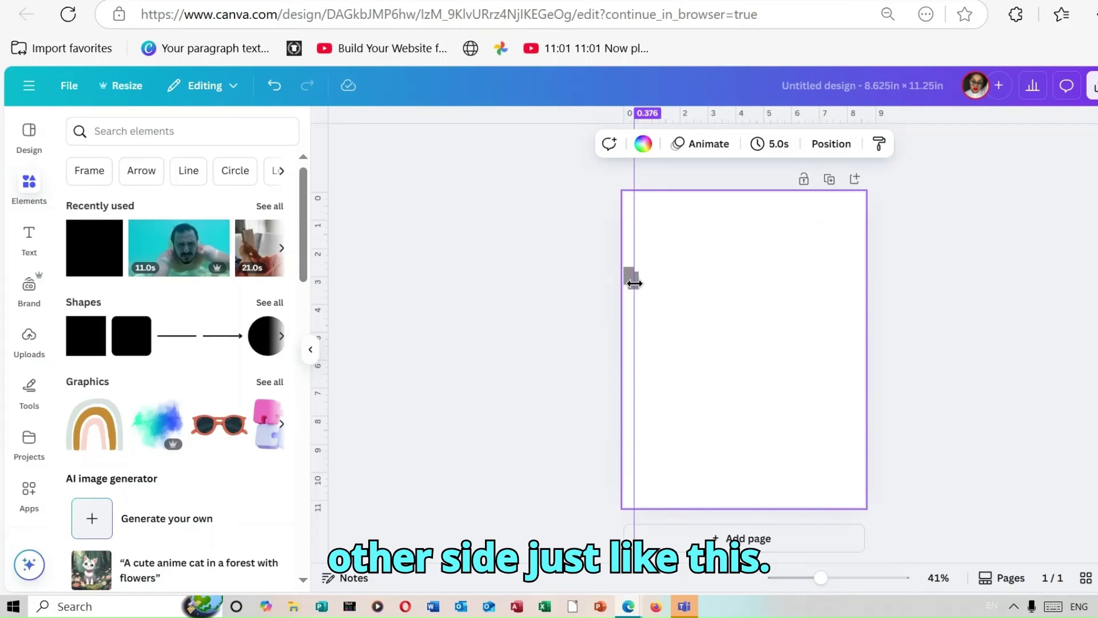
Place one rectangle copy against the page's right edge and another, rotated to horizontal, flush with the top edge.
left_click_drag(632, 287, 727, 200)
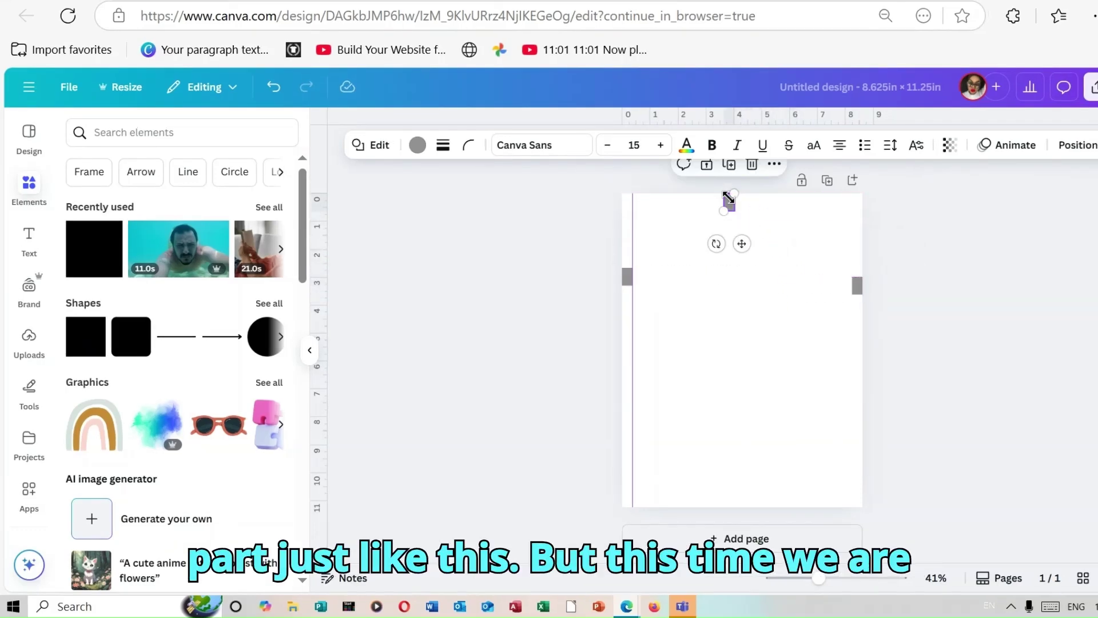
left_click_drag(716, 244, 775, 216)
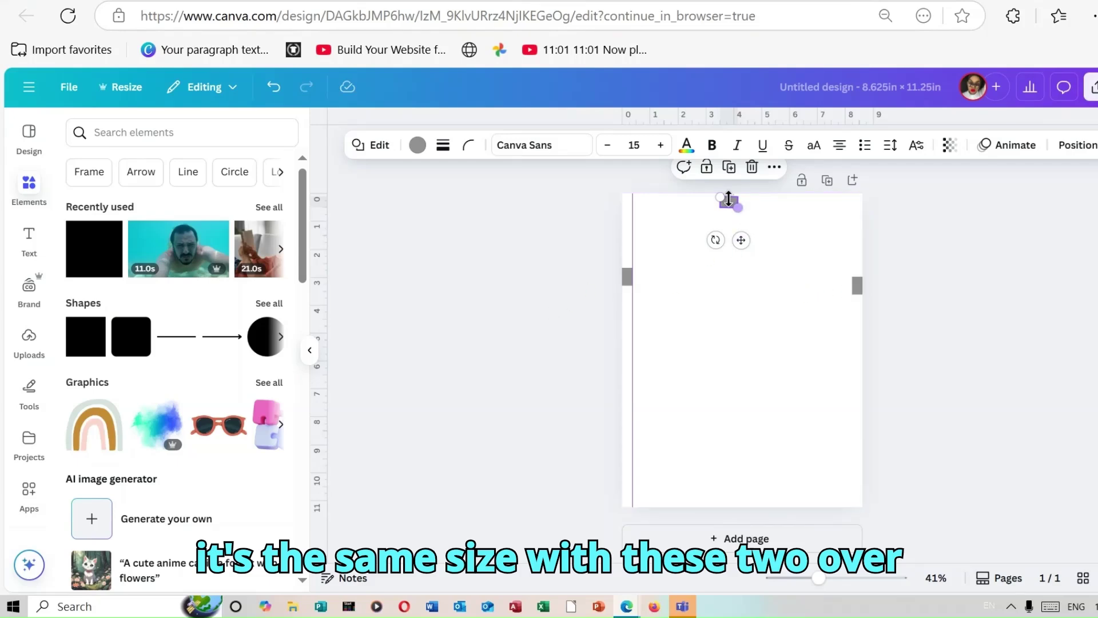
left_click(769, 222)
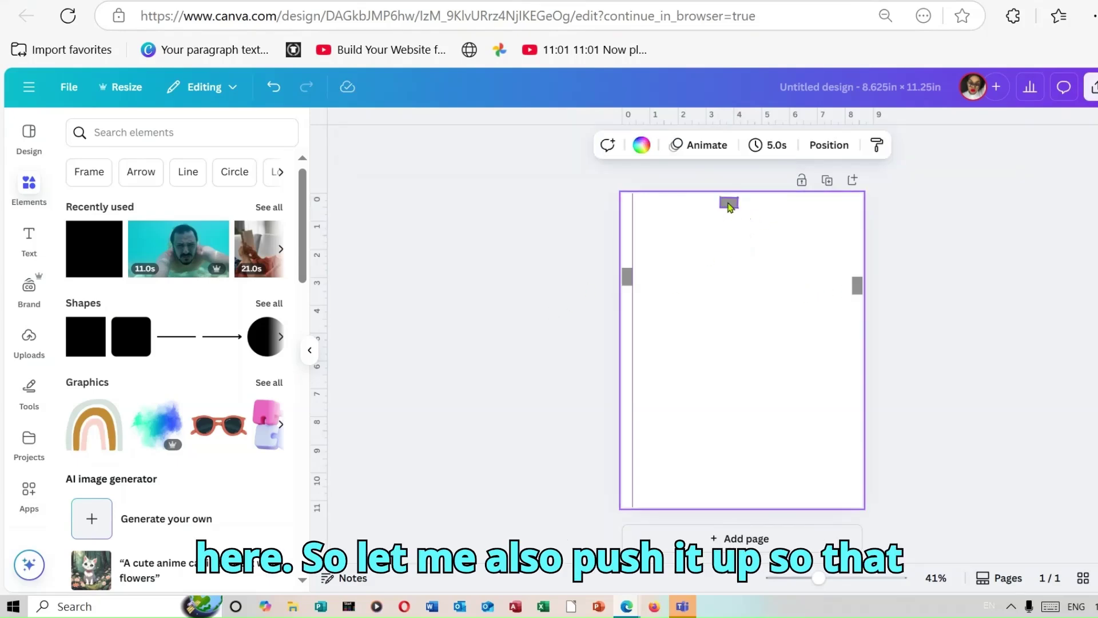
left_click_drag(725, 204, 727, 198)
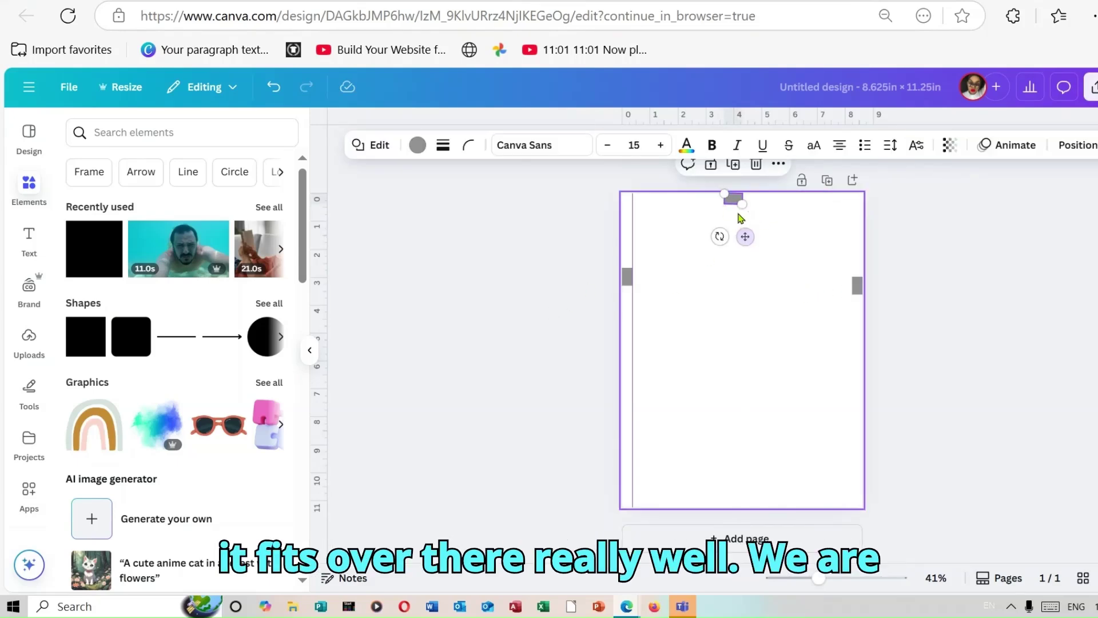
left_click(726, 249)
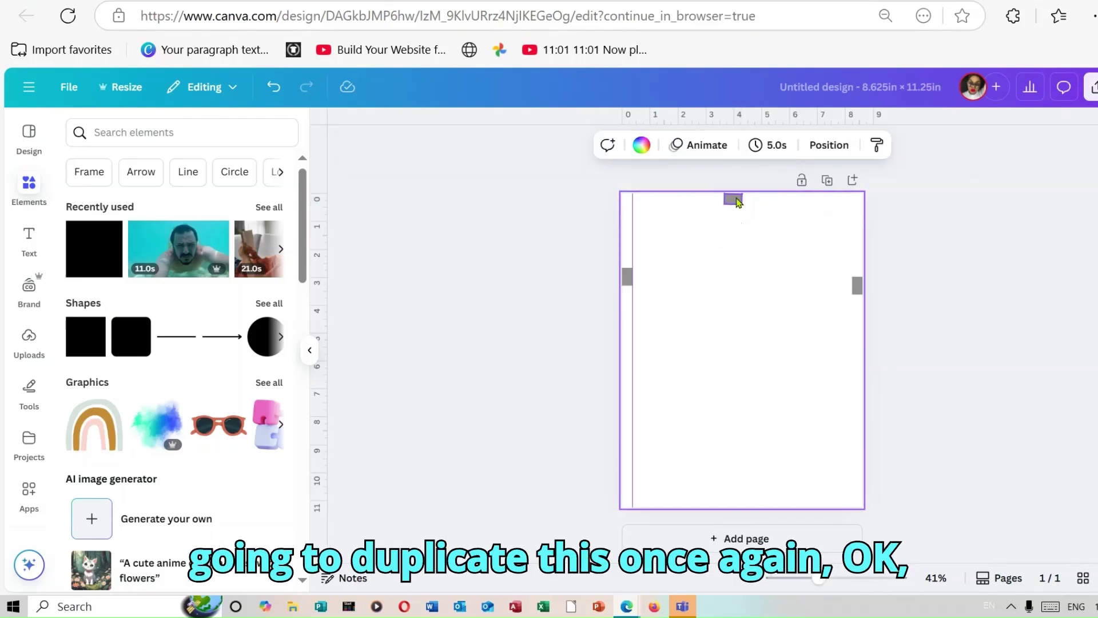
Duplicate the horizontal grey rectangle at the page's top edge and place the copy flush with the bottom edge.
right_click(736, 201)
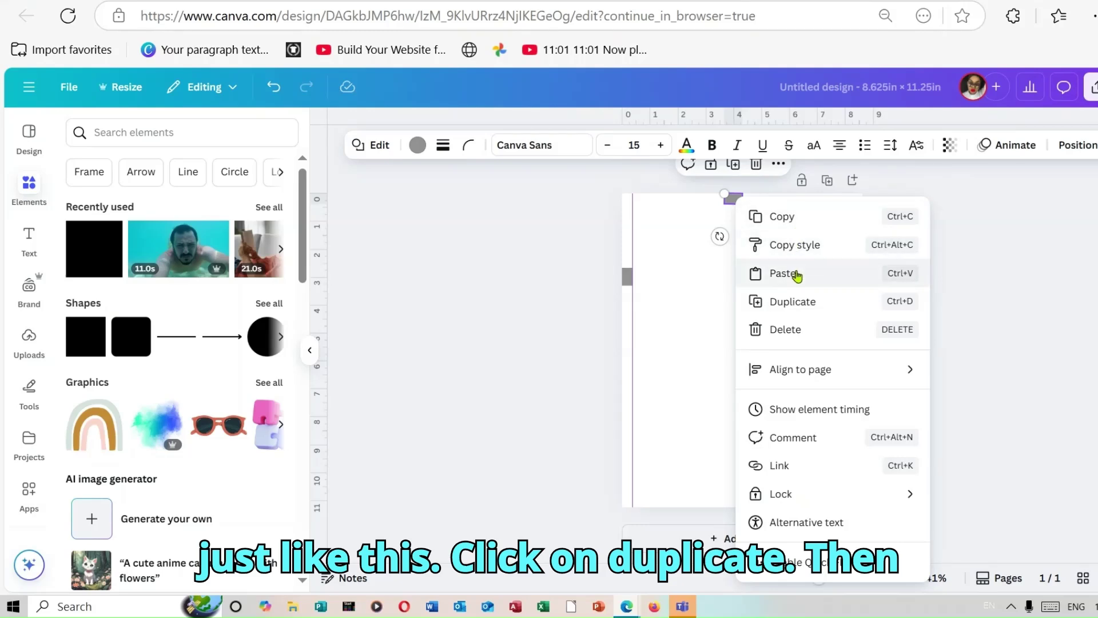
left_click(794, 302)
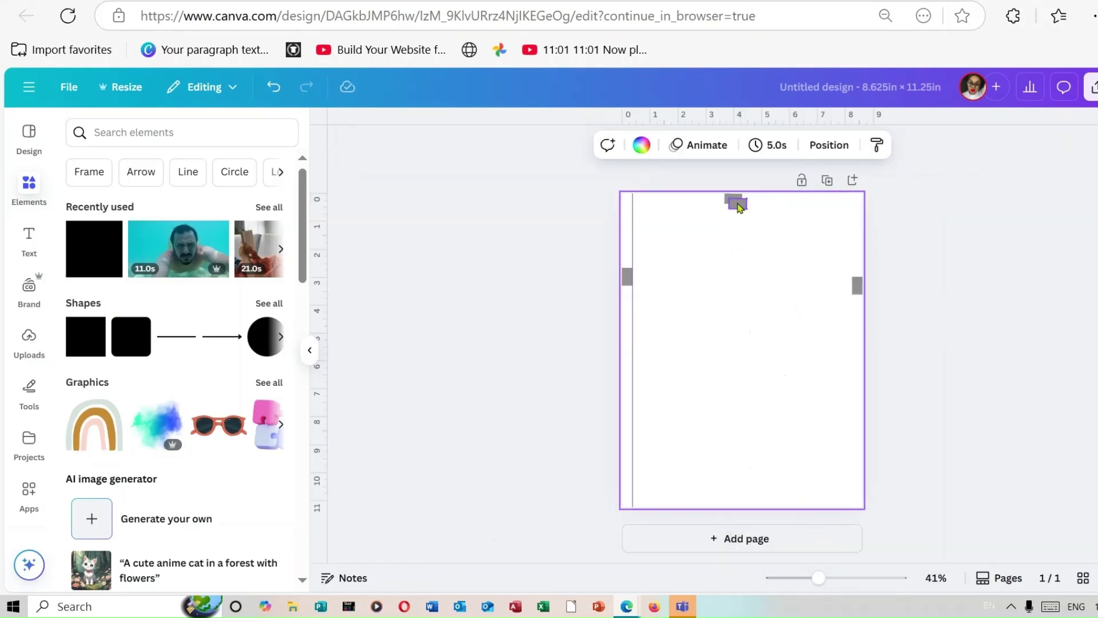
left_click_drag(759, 242, 751, 499)
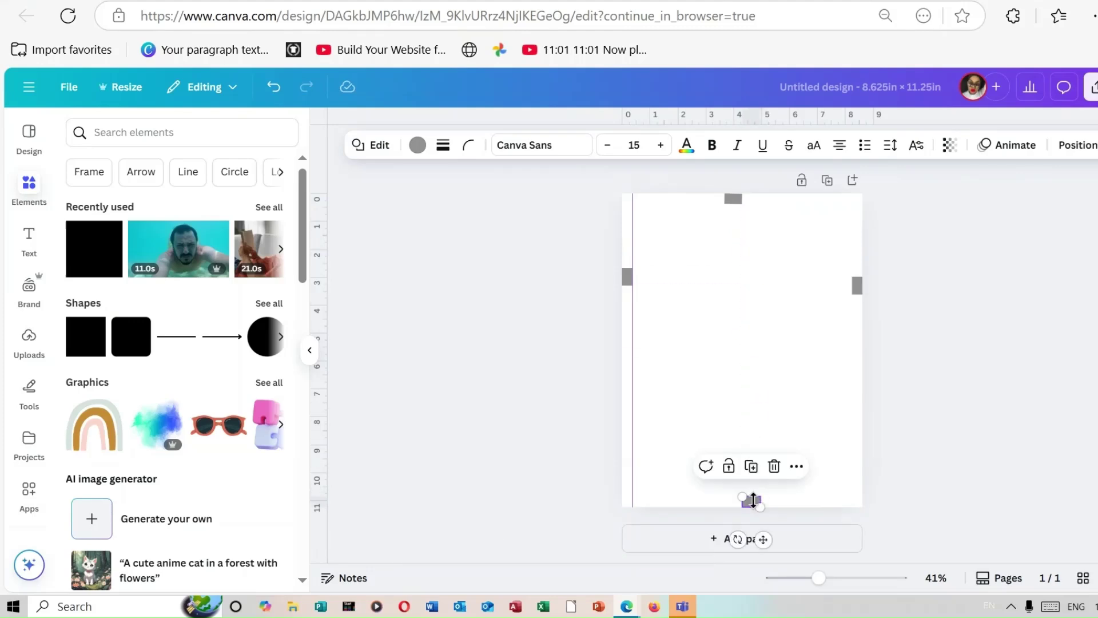
key("Escape")
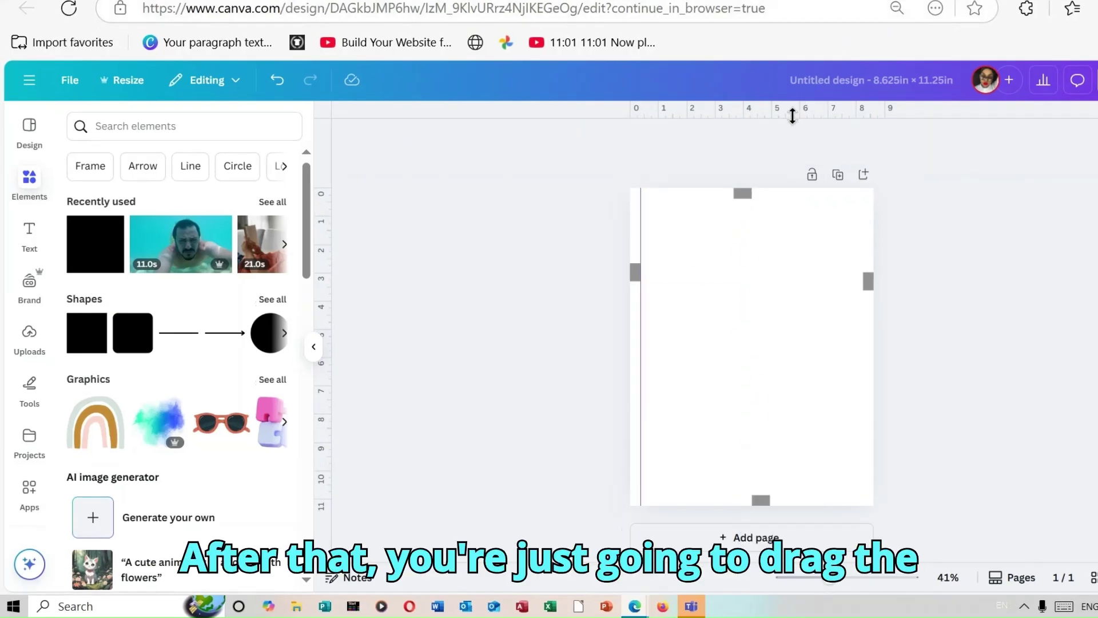
Add horizontal guides at the inner edges of the bottom and top rectangles and a vertical guide at the right rectangle's inner edge.
left_click_drag(792, 123, 828, 493)
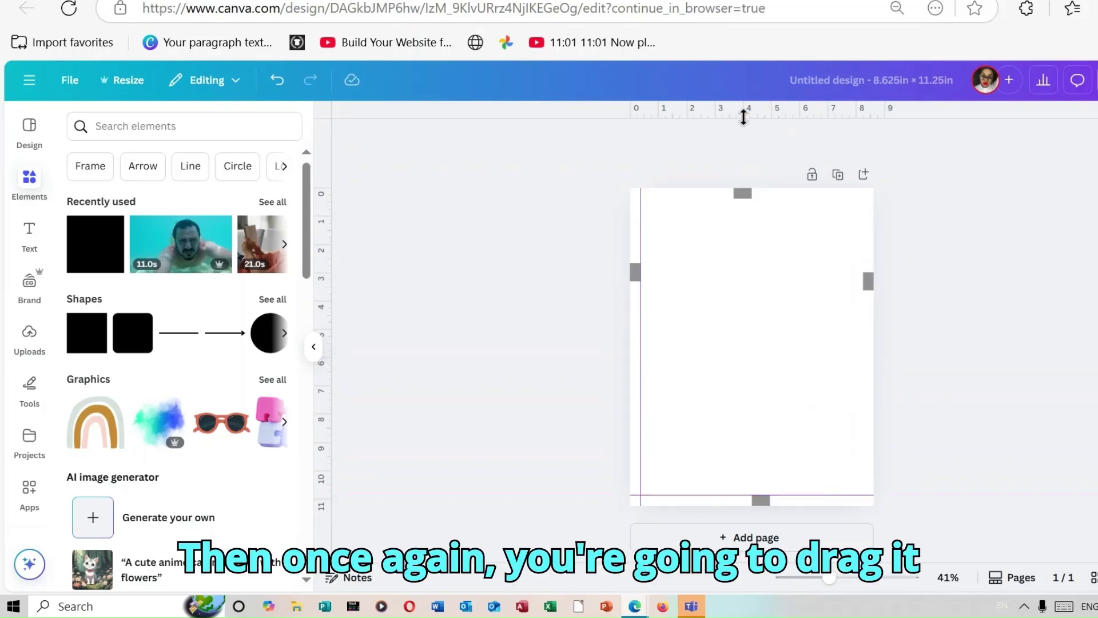
left_click_drag(744, 116, 755, 199)
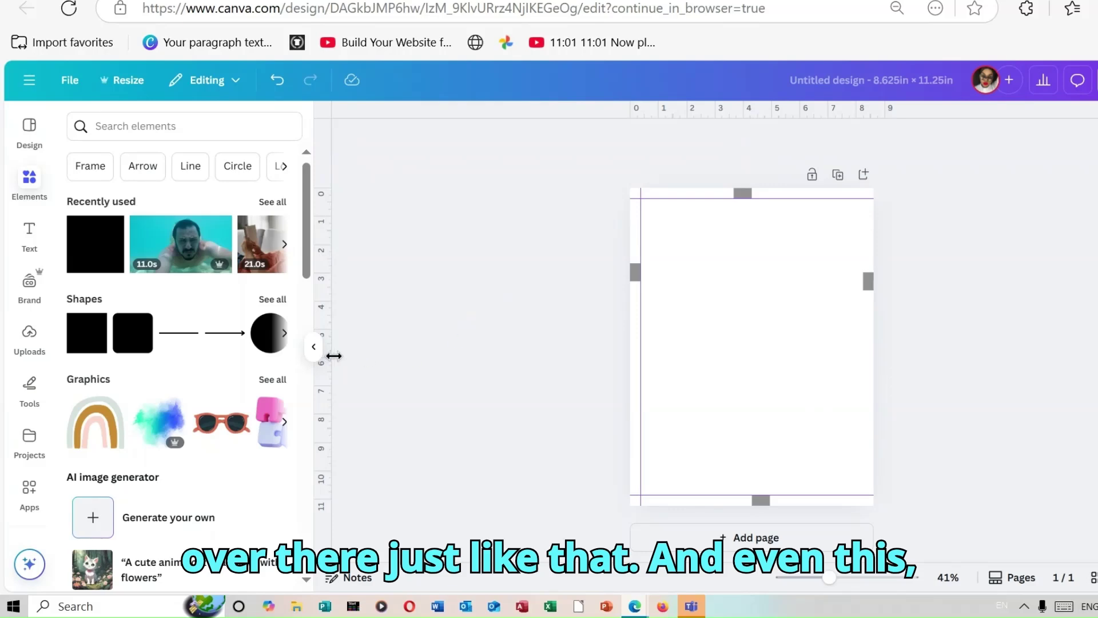
left_click_drag(334, 356, 863, 355)
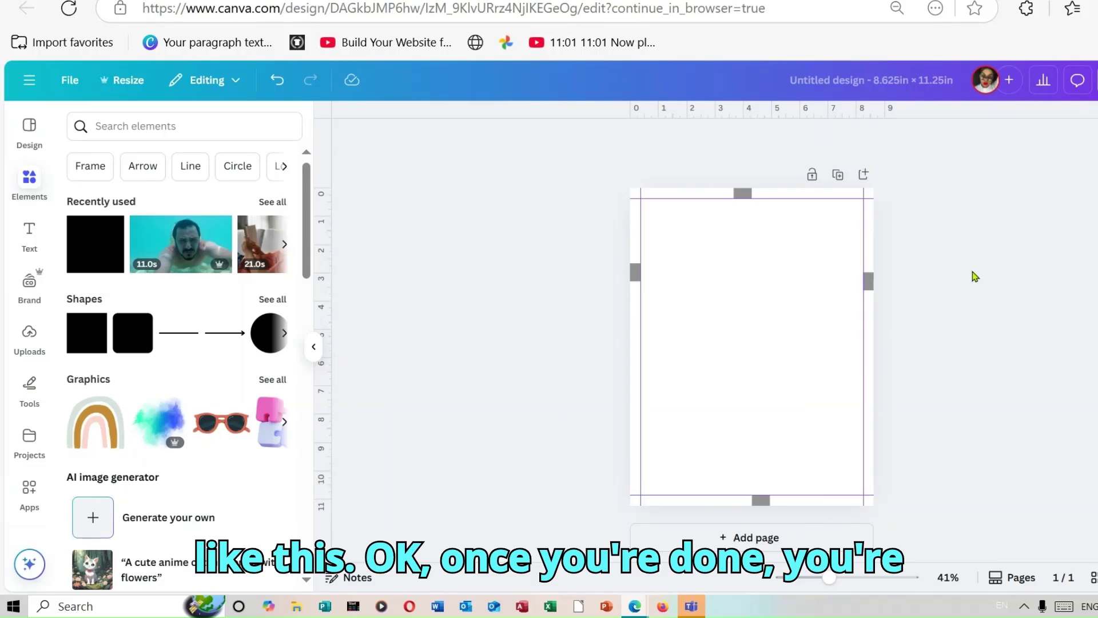
Delete the grey spacer rectangles from the page edges, keeping only the margin guides.
left_click(868, 281)
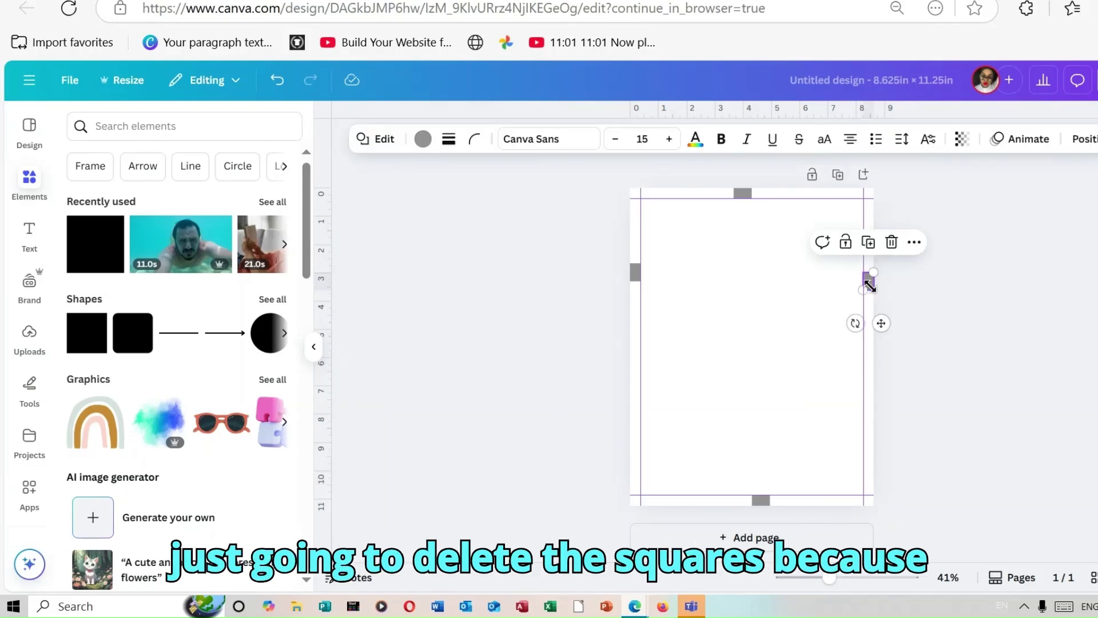
left_click(893, 244)
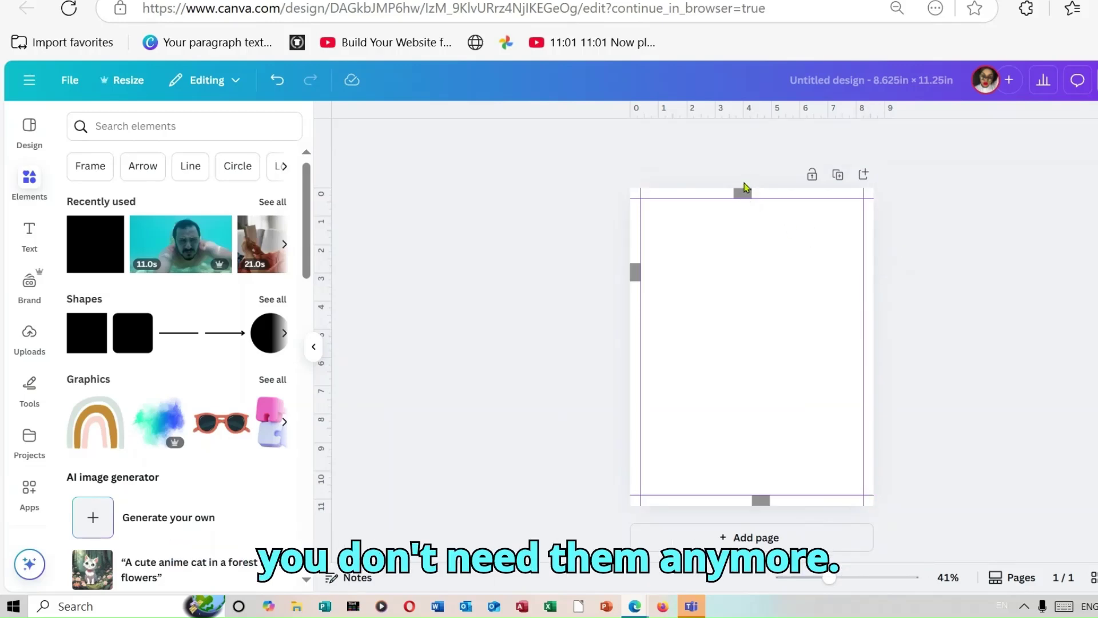
left_click(744, 196)
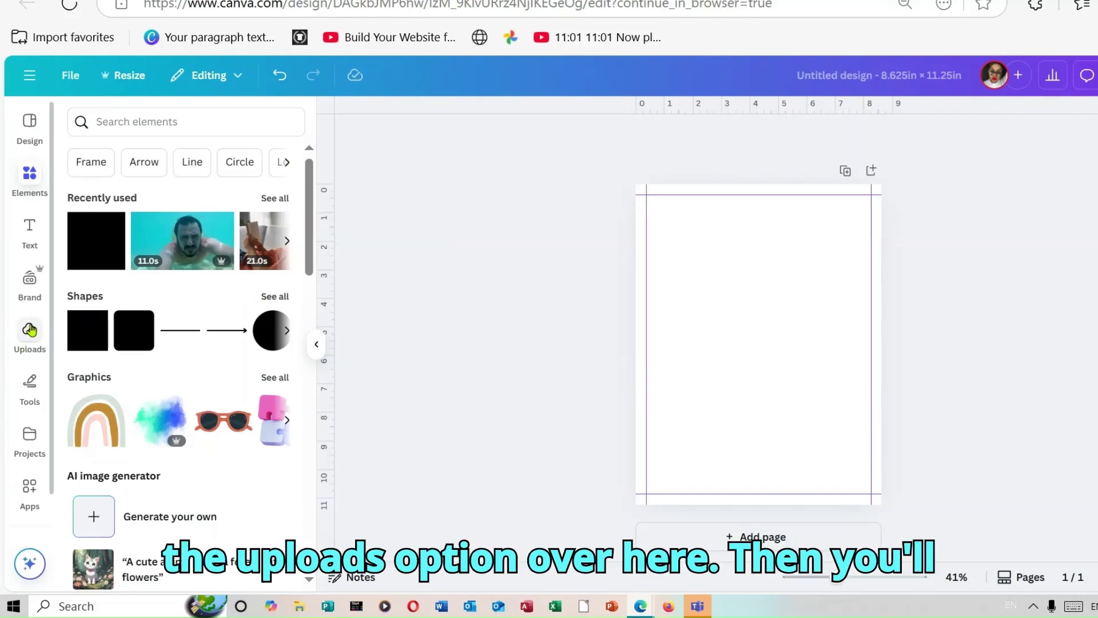
Insert the uploaded kitten, bunny and giraffe reference page, shrink it and place it in the page's lower-left corner inside the margin guides.
left_click(29, 330)
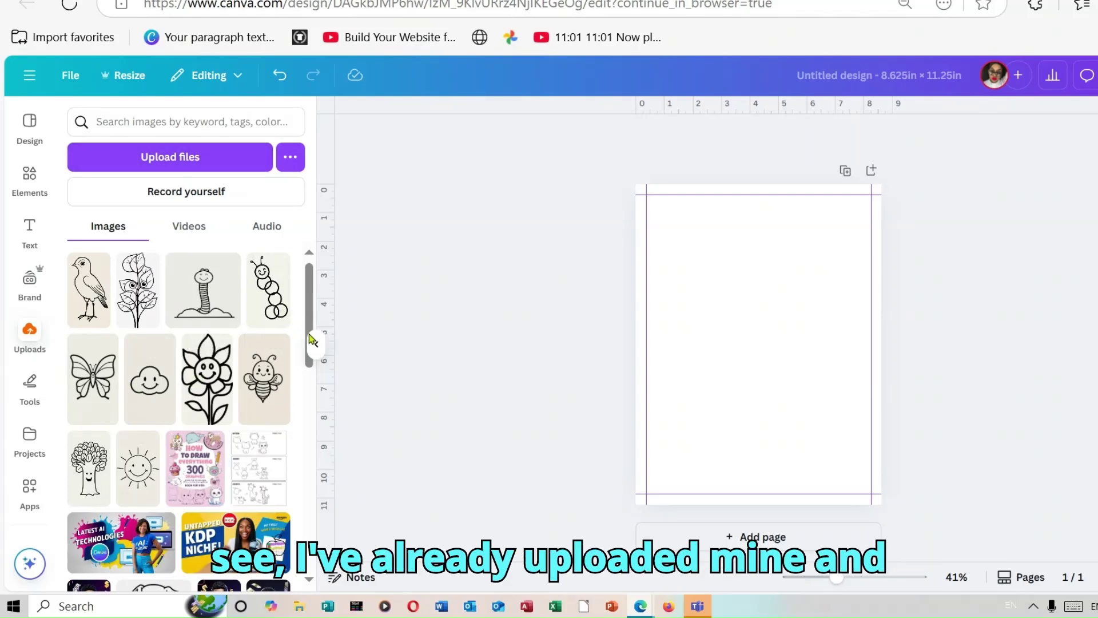
scroll(312, 370, "down", 1)
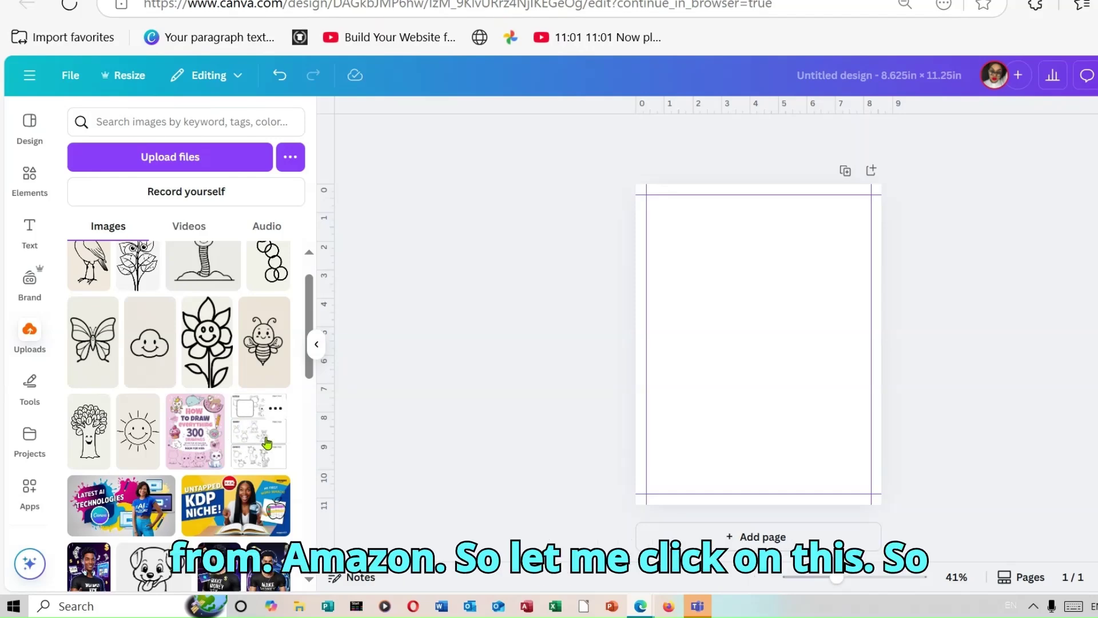
left_click(267, 444)
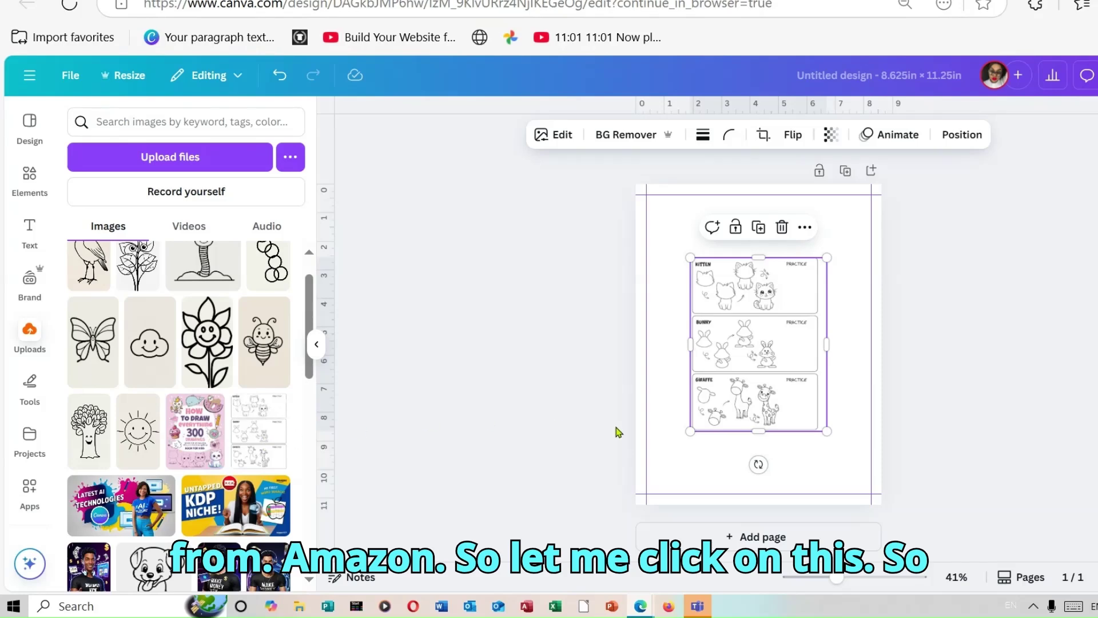
left_click_drag(730, 380, 712, 440)
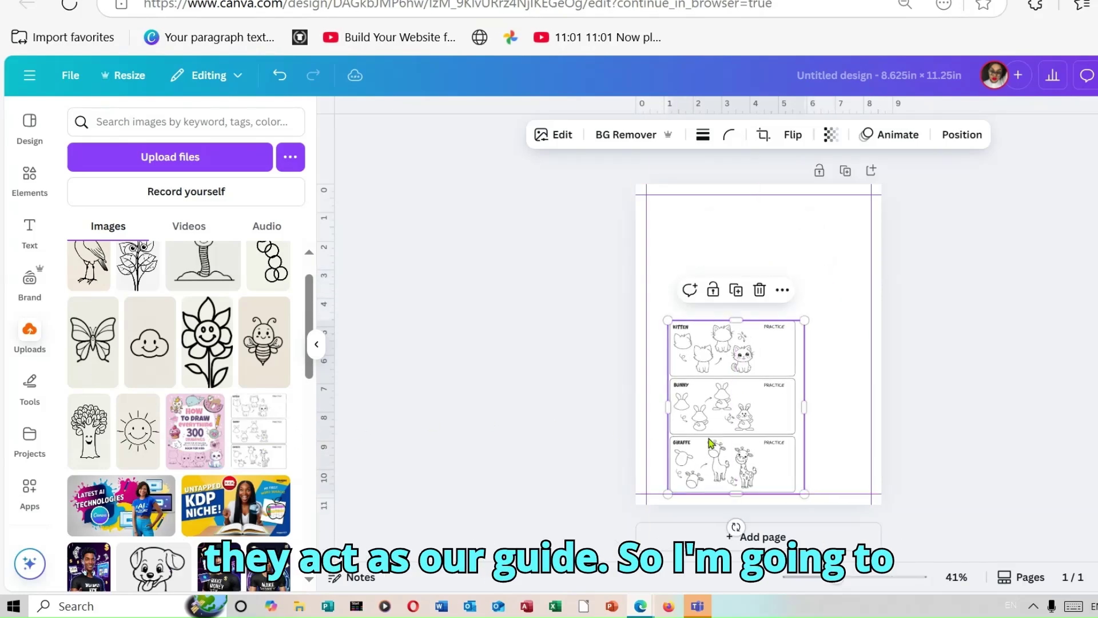
left_click_drag(801, 322, 657, 446)
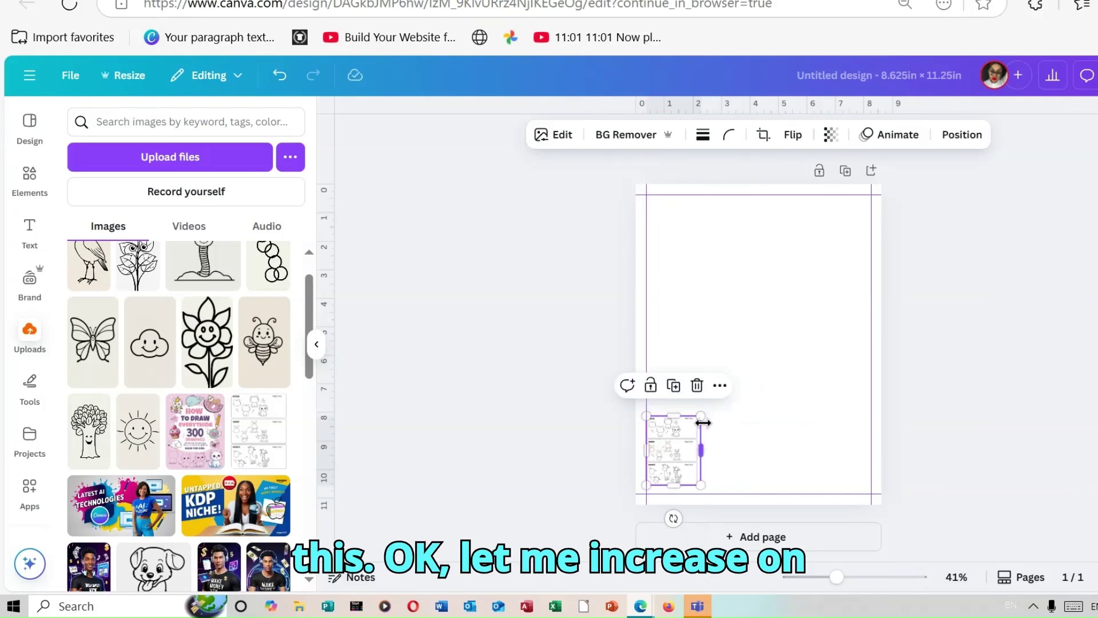
left_click_drag(701, 417, 724, 415)
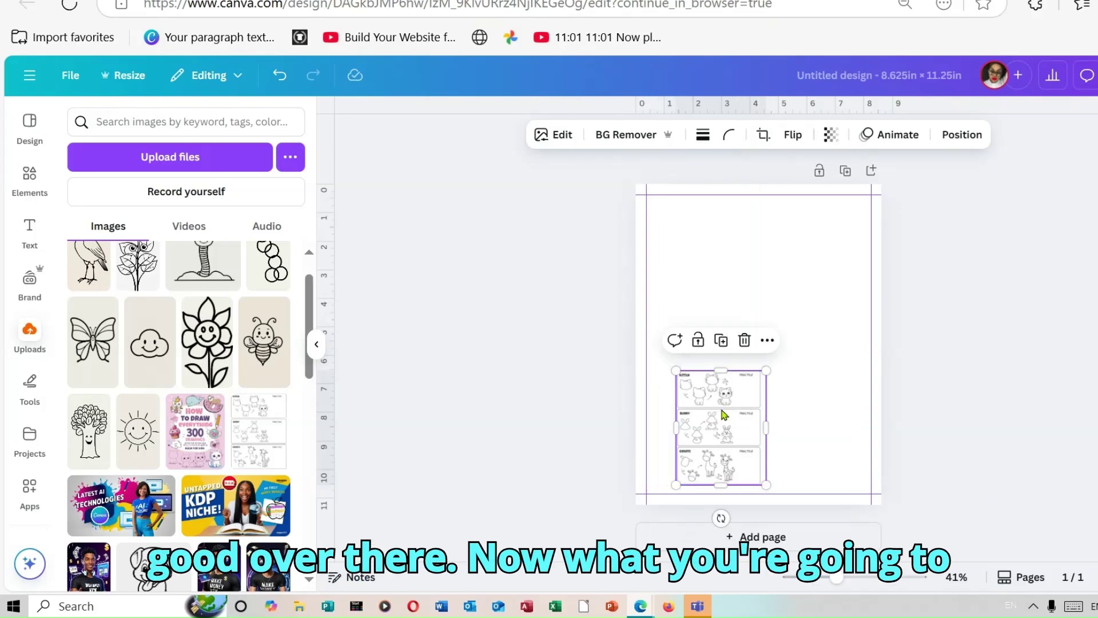
left_click_drag(710, 409, 680, 415)
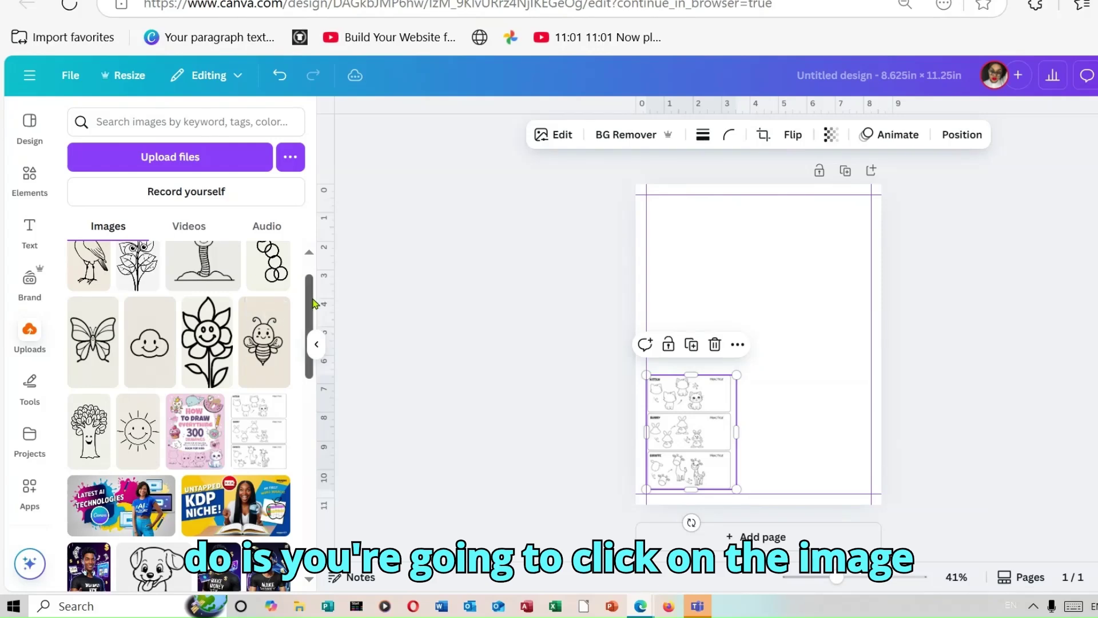
Insert the uploaded smiling sun drawing on the page and remove its beige background.
scroll(311, 260, "up", 1)
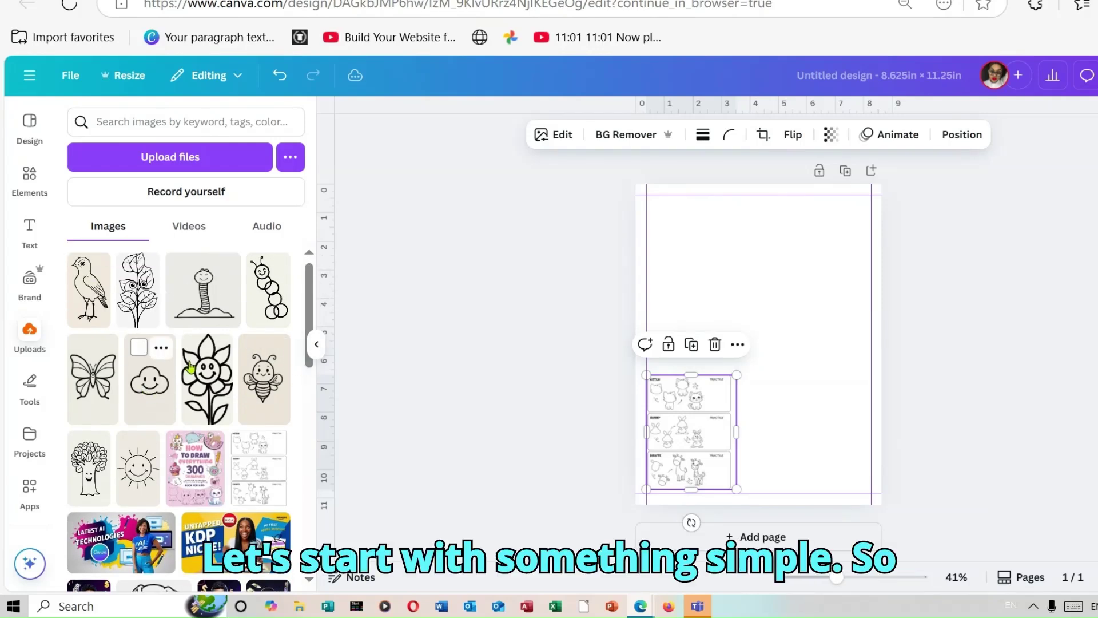
left_click(148, 471)
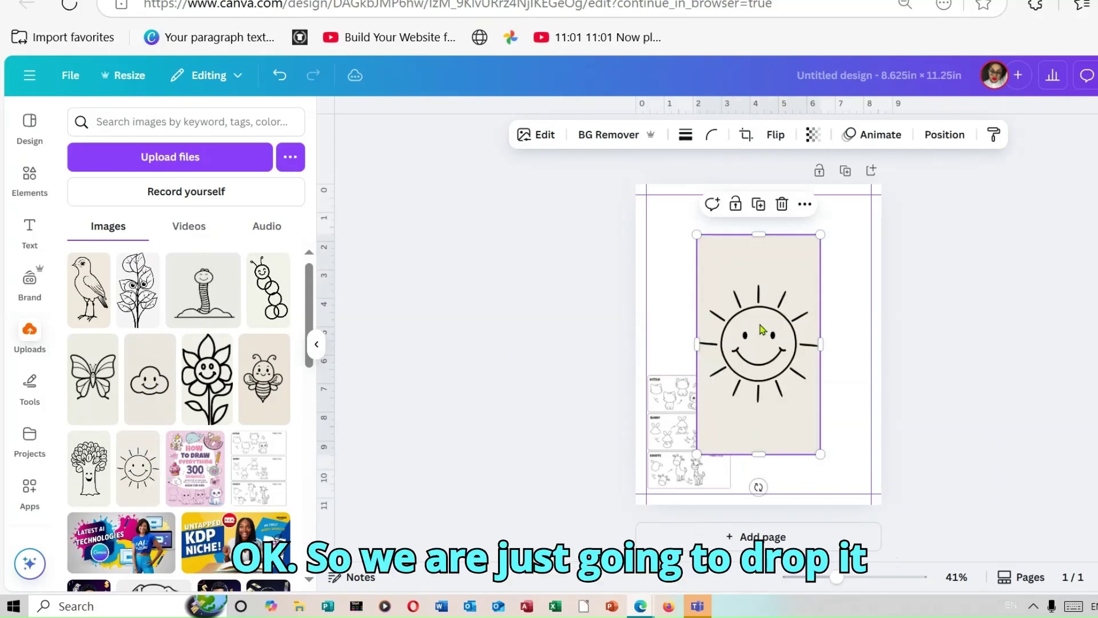
left_click_drag(762, 330, 777, 300)
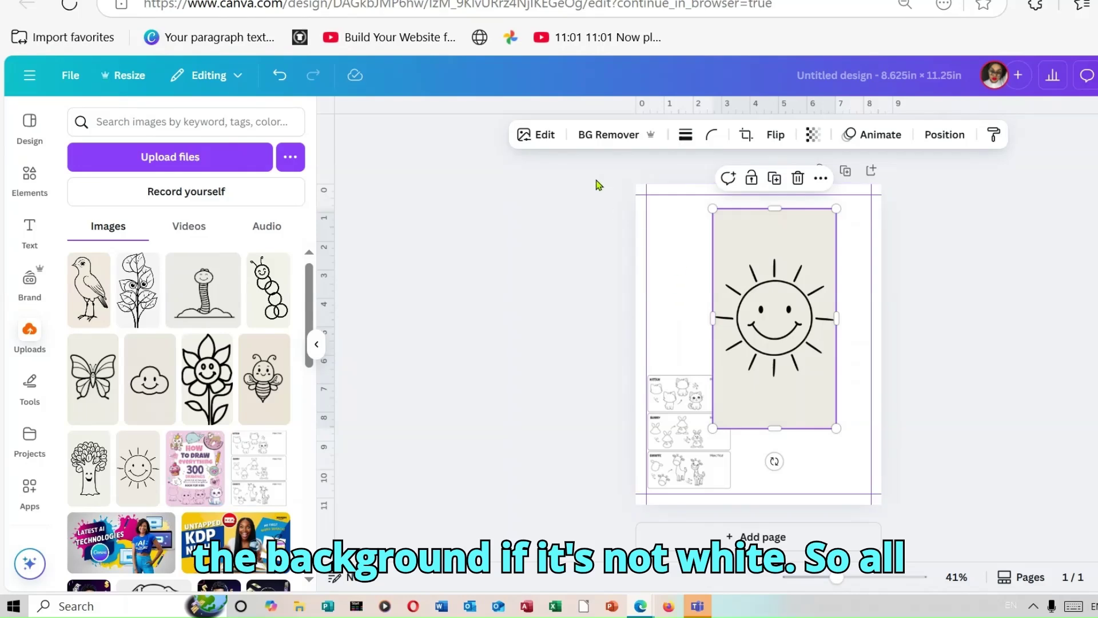
left_click(597, 136)
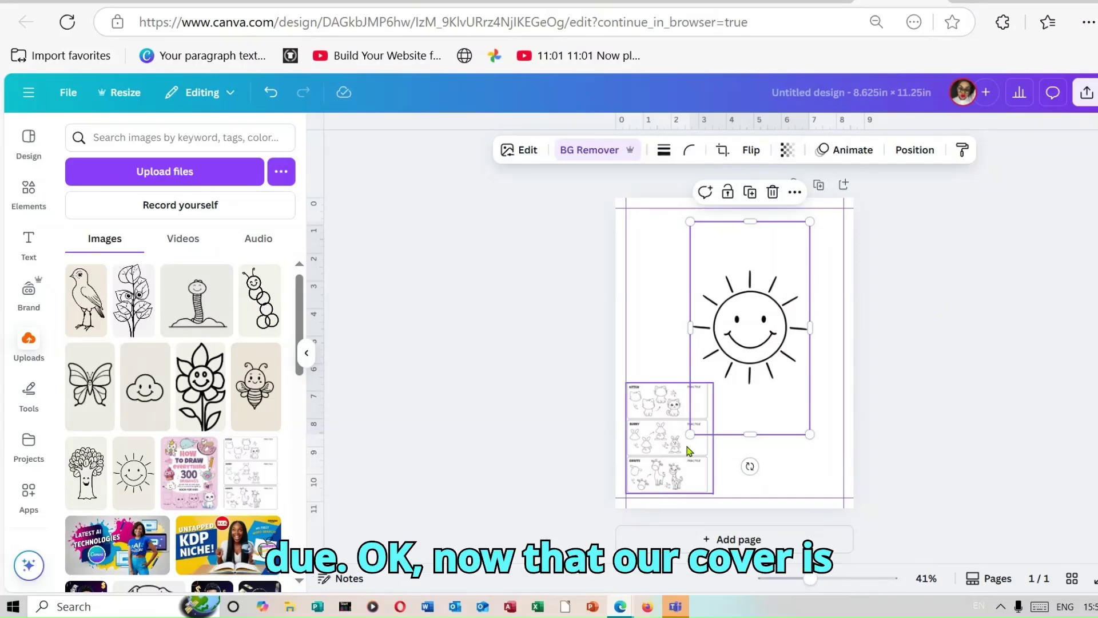
Resize the sun drawing and move it to the right side of the page, clear of the reference image.
left_click_drag(690, 434, 664, 465)
left_click(1015, 342)
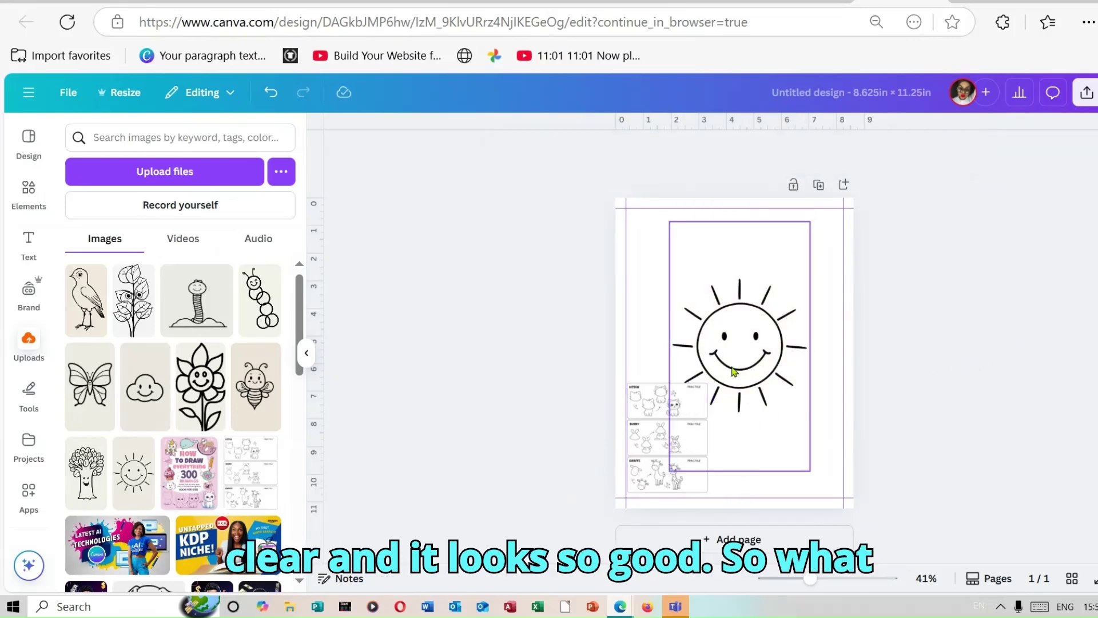
left_click_drag(733, 371, 852, 400)
Insert a square shape and stretch it across the top of the page from the left to the right margin guide.
left_click(29, 187)
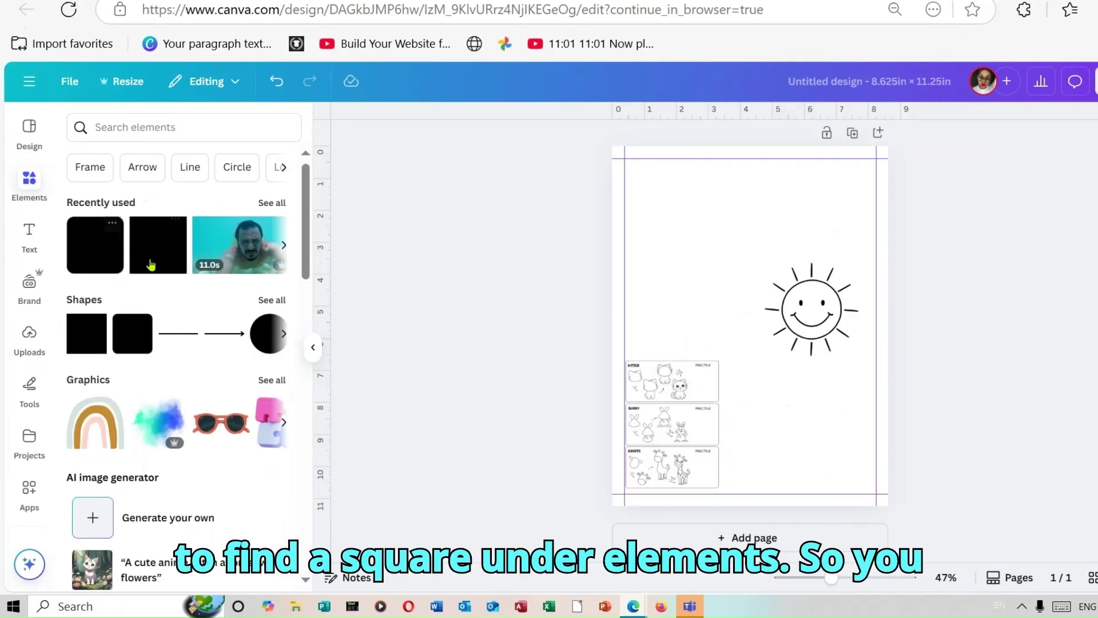
left_click(140, 325)
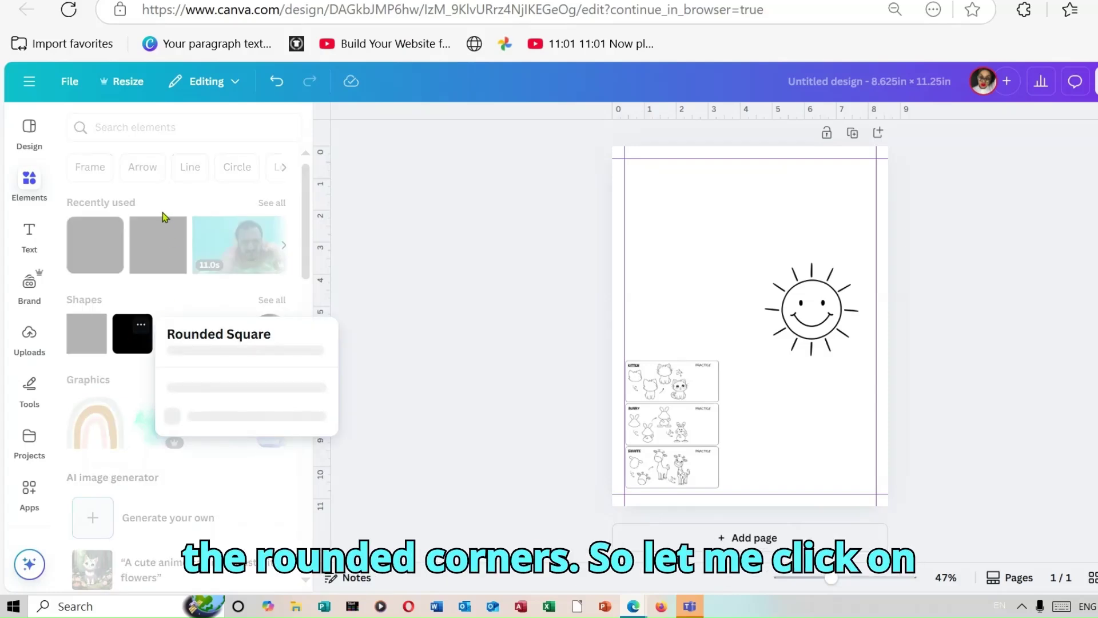
left_click(158, 246)
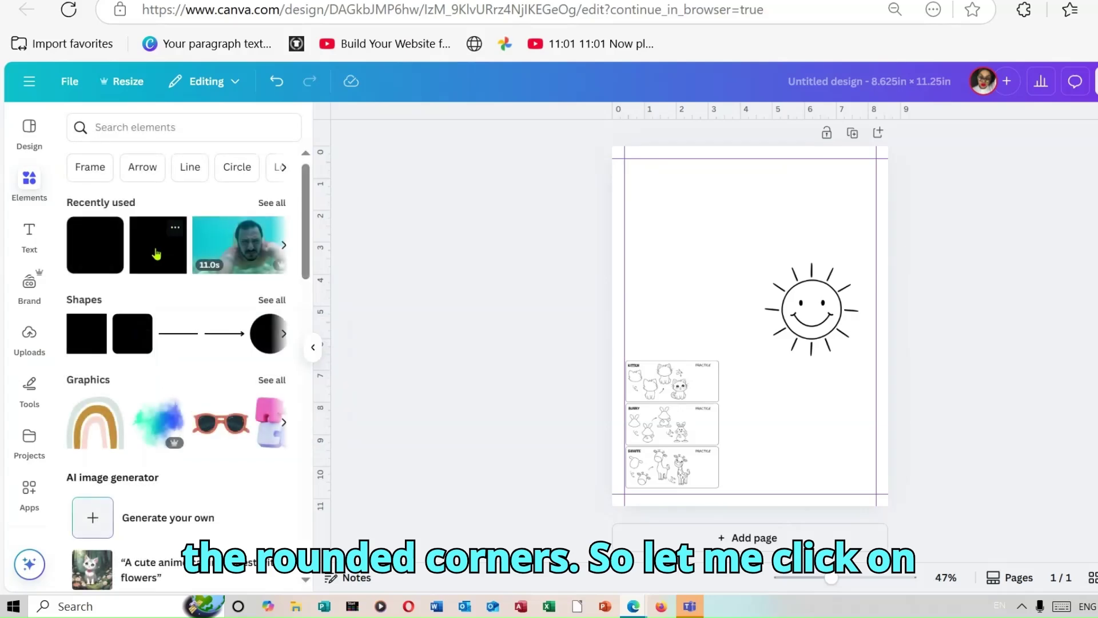
left_click(156, 253)
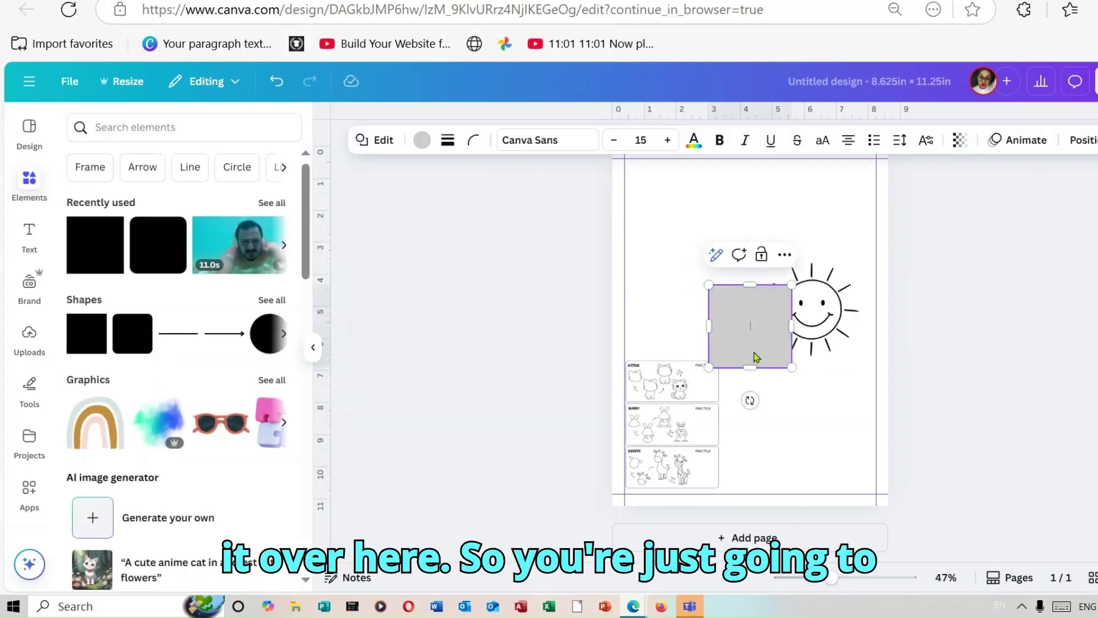
left_click_drag(754, 357, 876, 207)
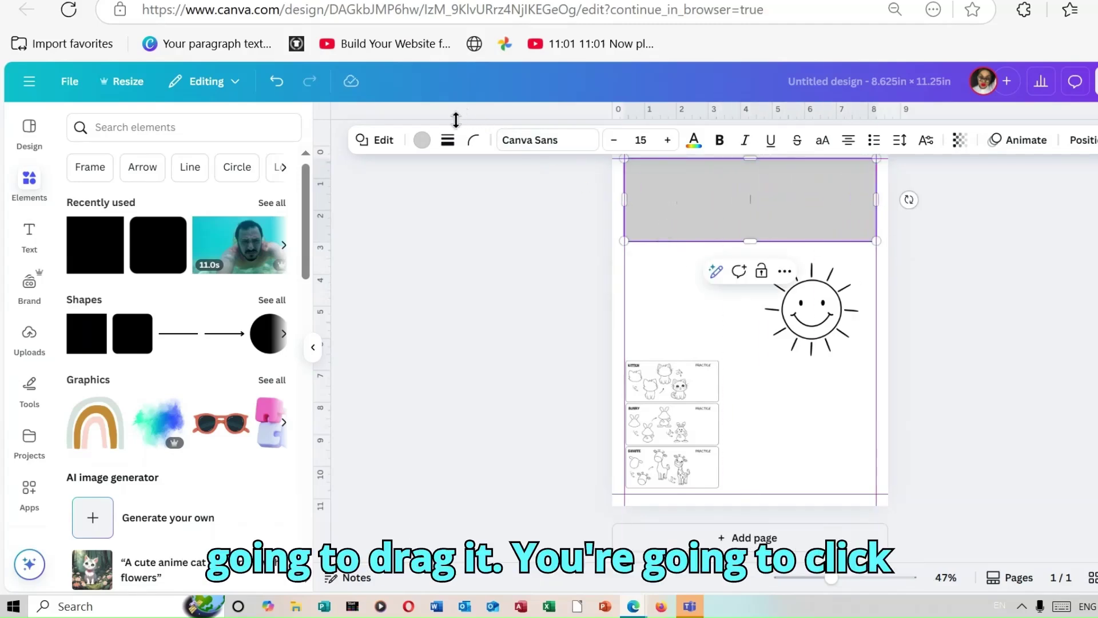
Remove the rectangle's grey fill and give it a dotted border with weight 4.
left_click(422, 139)
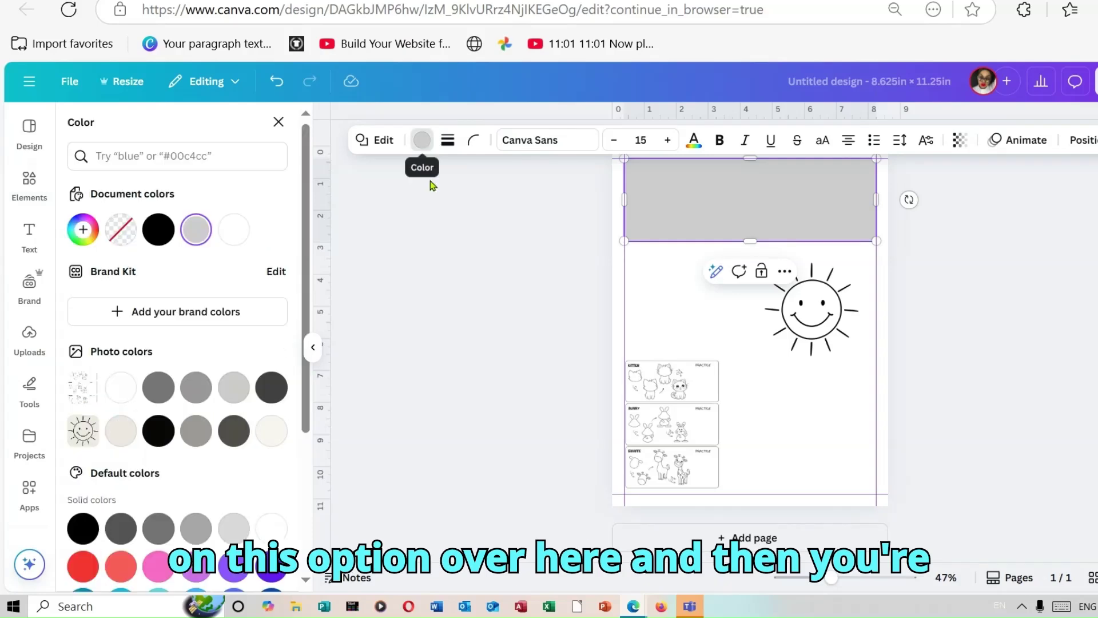
left_click(130, 229)
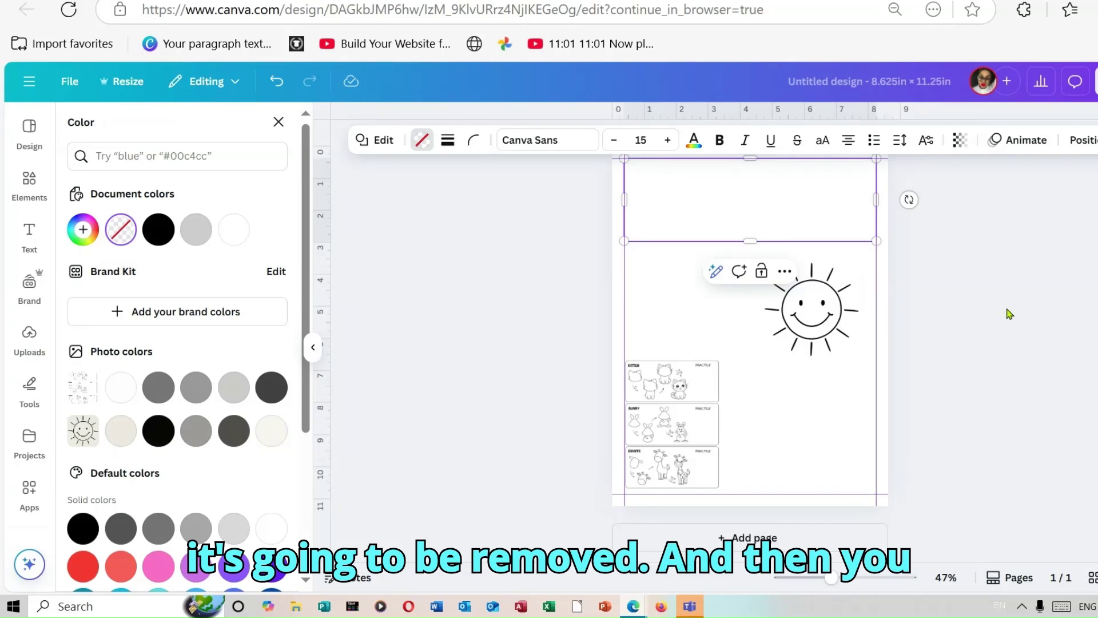
left_click(448, 143)
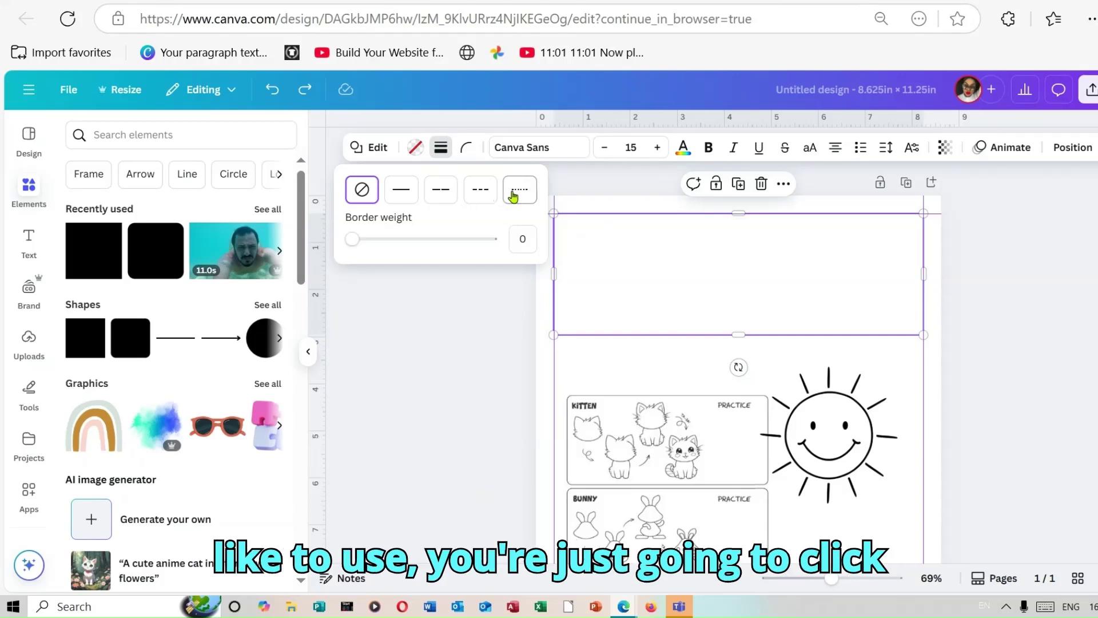
left_click(513, 196)
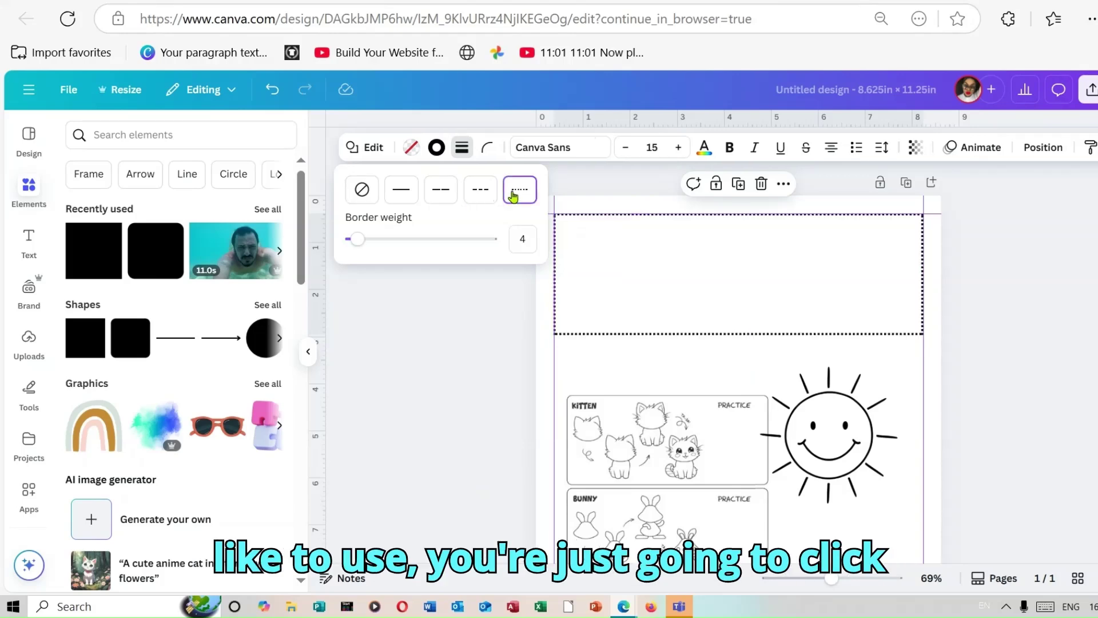
left_click(1067, 342)
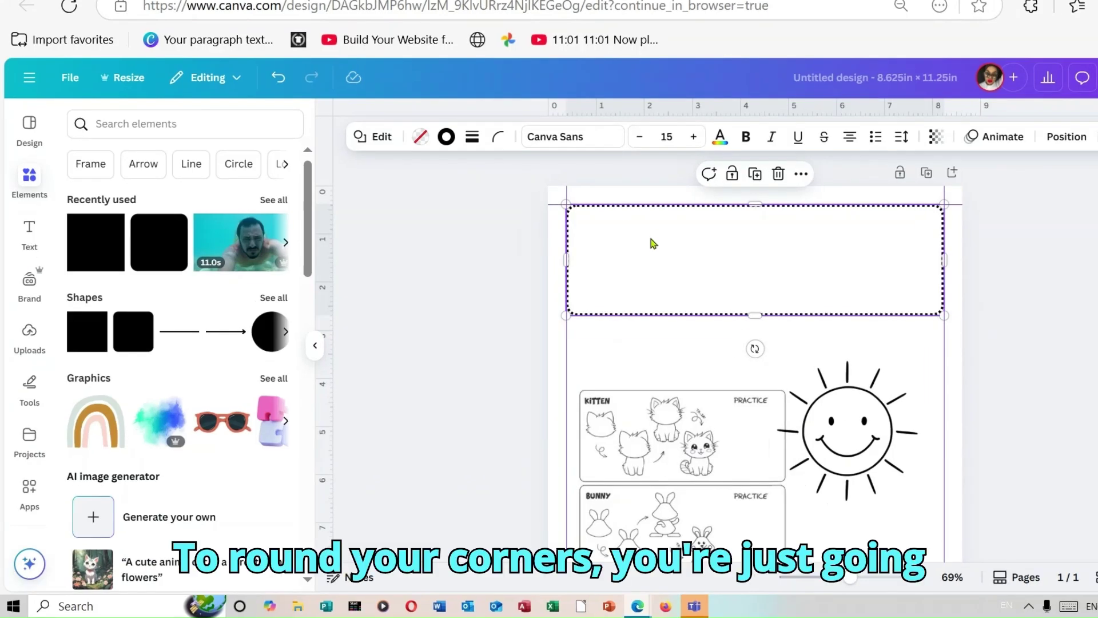
Round the corners of the dotted rectangle with a corner rounding of 22.
left_click(500, 138)
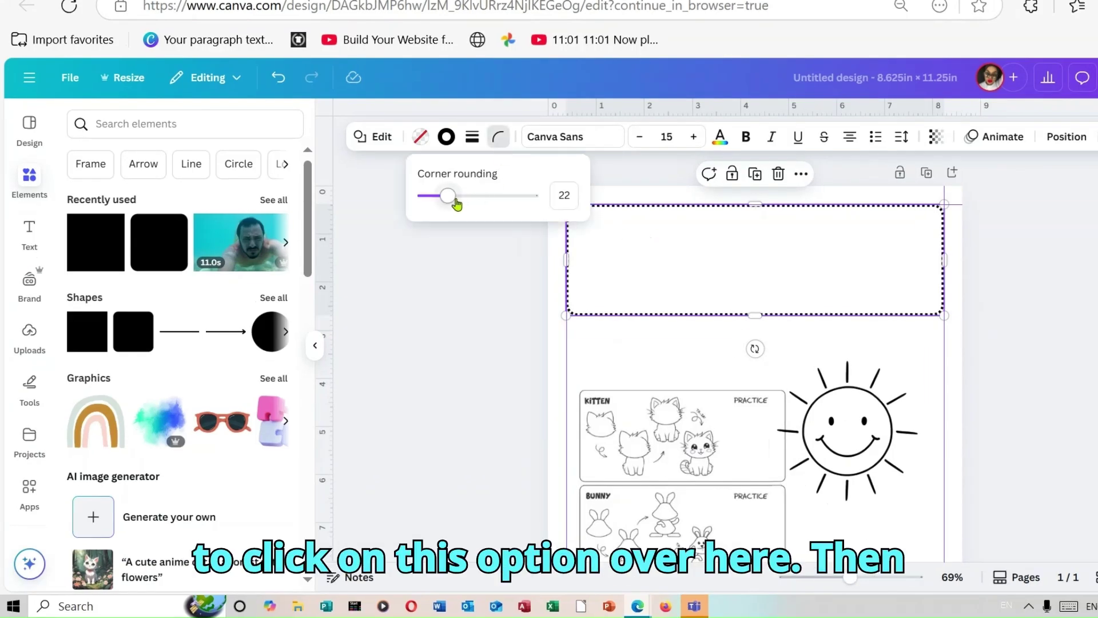
left_click(487, 253)
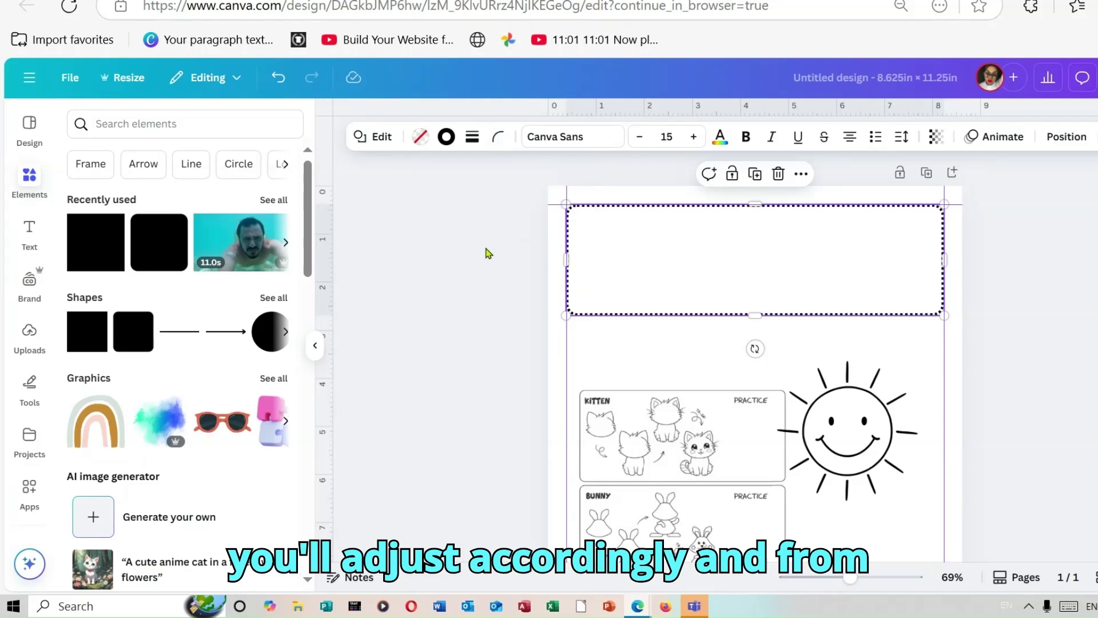
left_click(1051, 268)
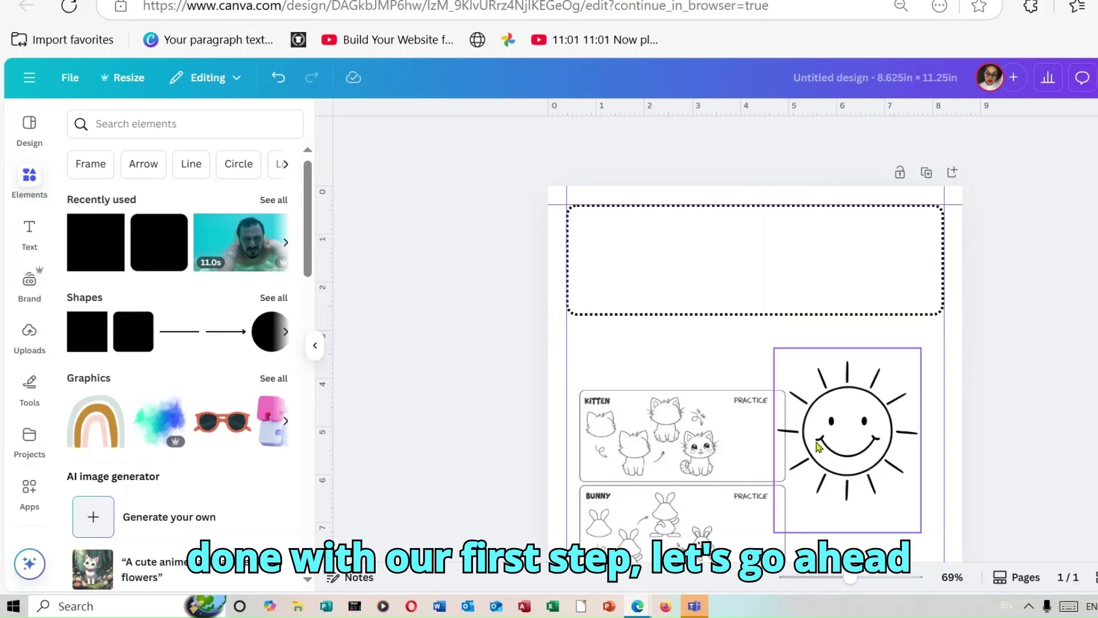
Shrink the sun to fit inside the dotted box near its centre, and move the reference image directly beneath the box.
left_click_drag(799, 449, 765, 277)
left_click_drag(720, 375, 776, 300)
left_click_drag(829, 272, 750, 280)
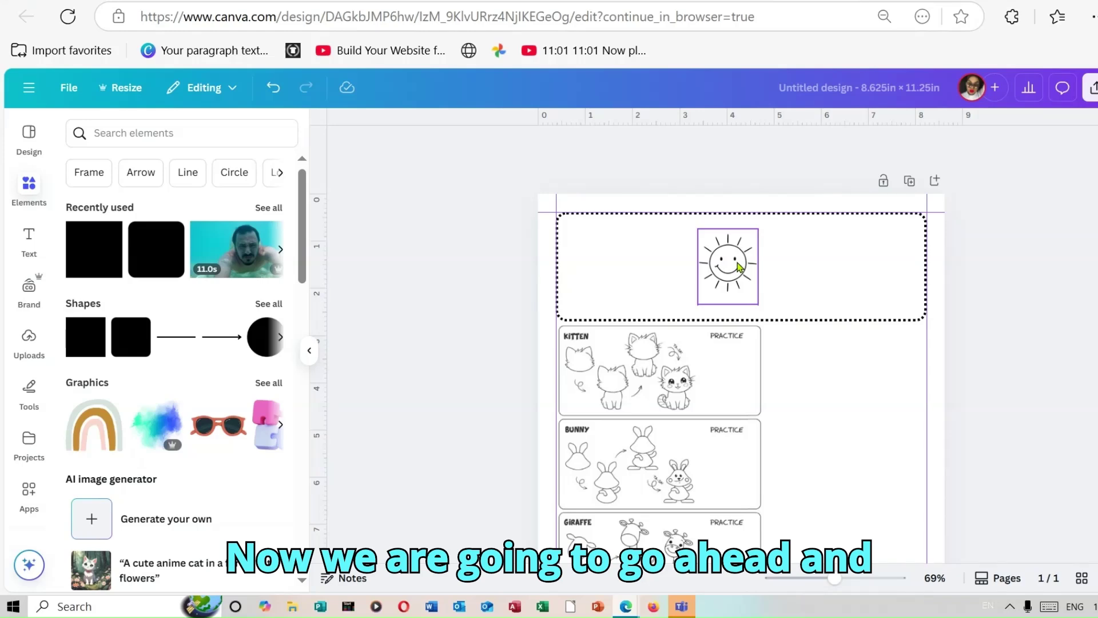
Duplicate the small sun and place the copy level with the original on its left side.
right_click(739, 267)
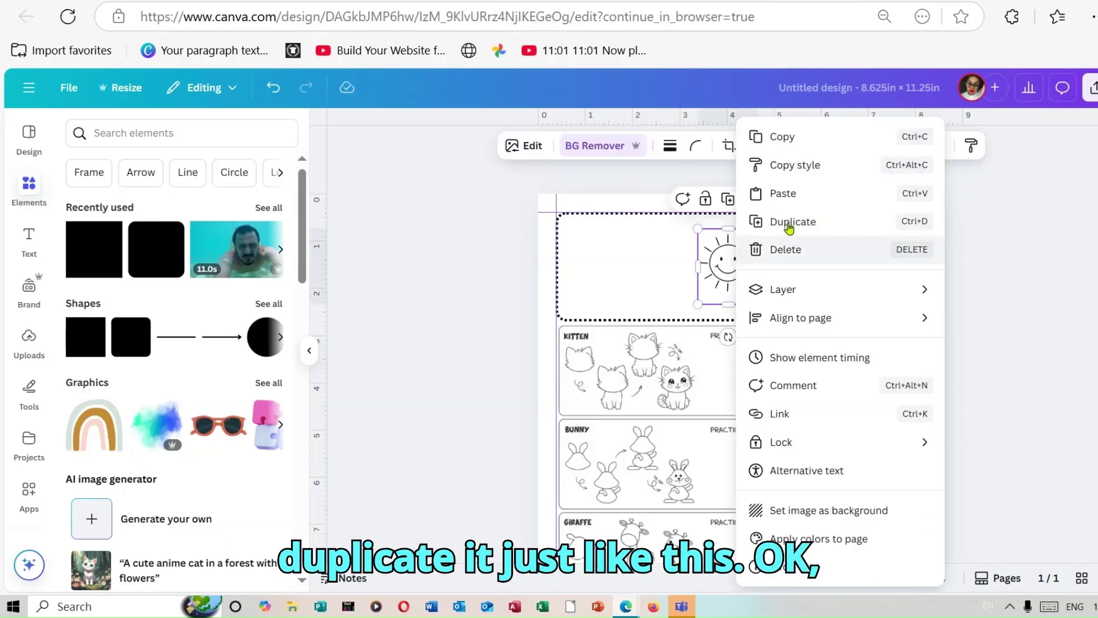
left_click(829, 224)
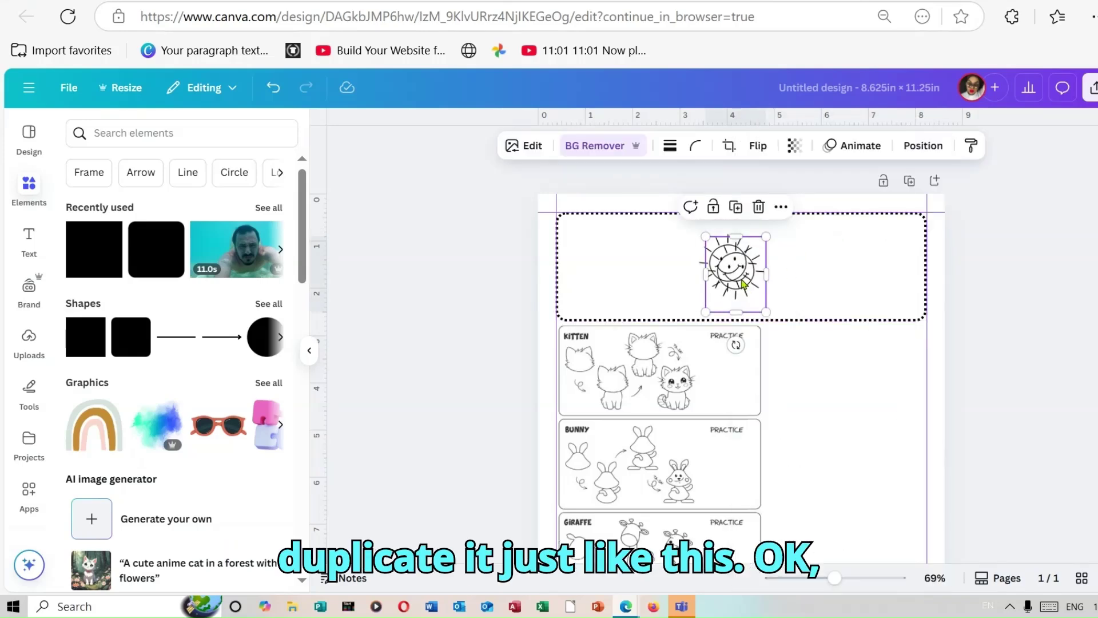
left_click_drag(740, 277, 672, 274)
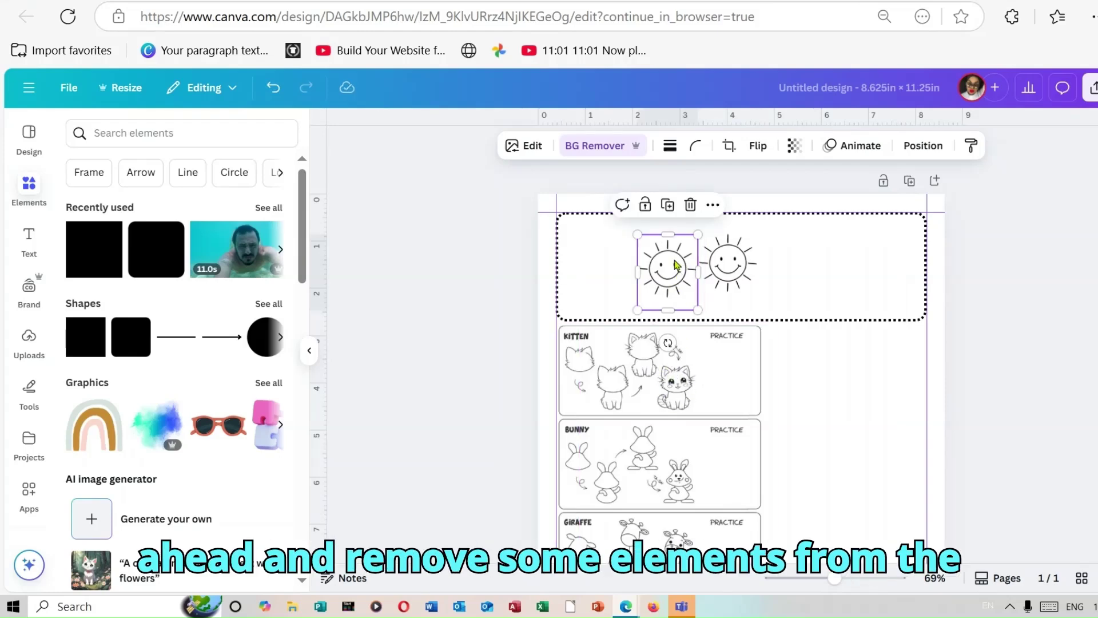
left_click_drag(676, 265, 676, 259)
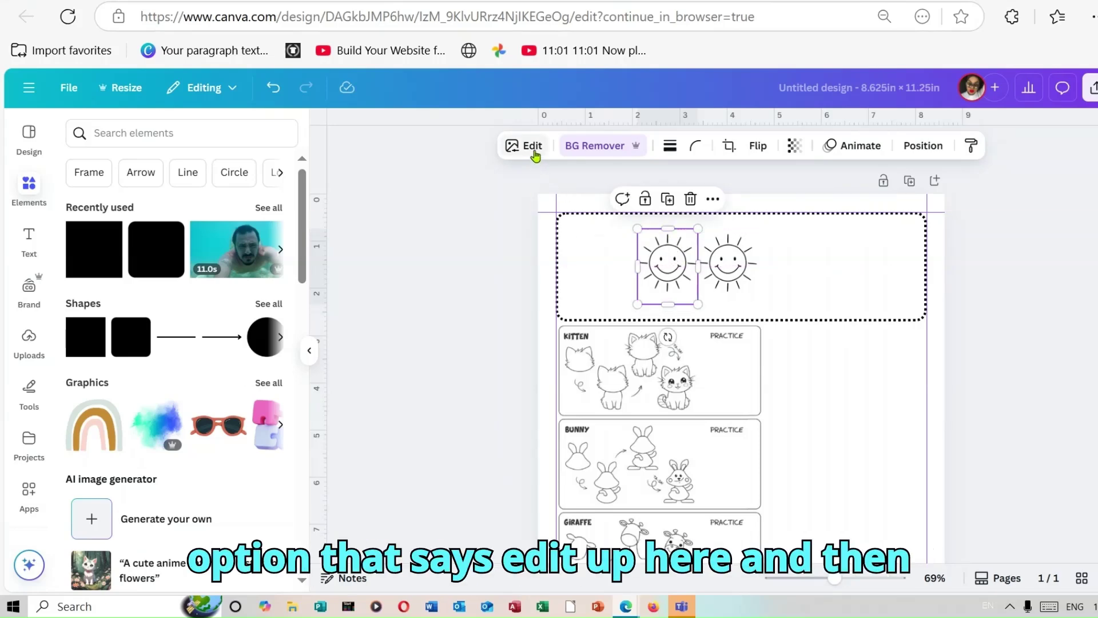
Erase both eyes from the left sun copy with Magic Eraser at brush size 40.
left_click(533, 150)
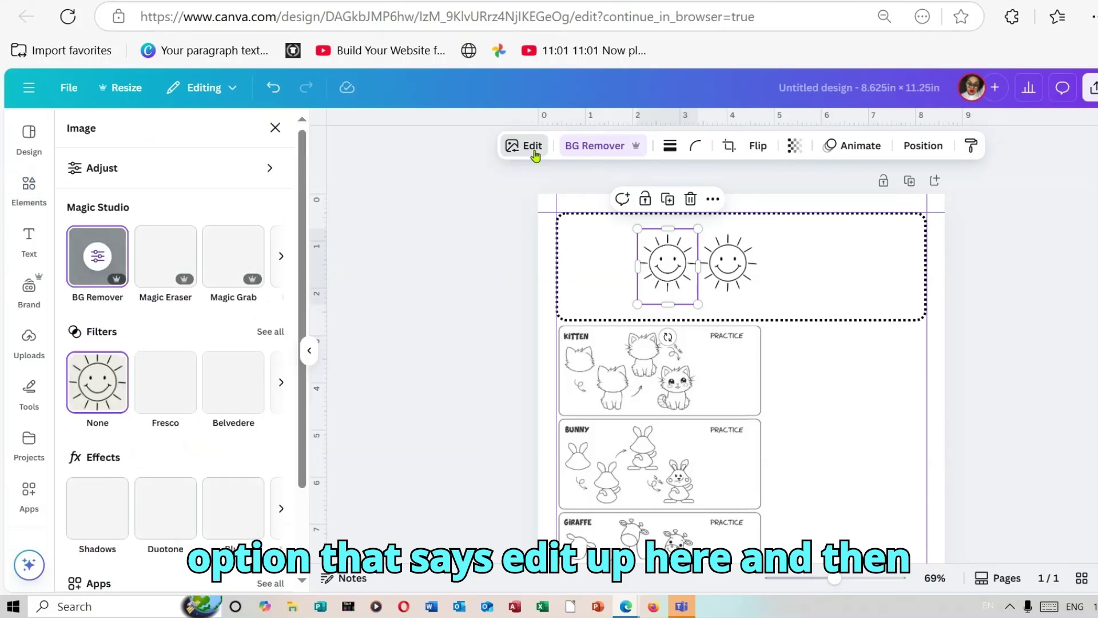
left_click(167, 254)
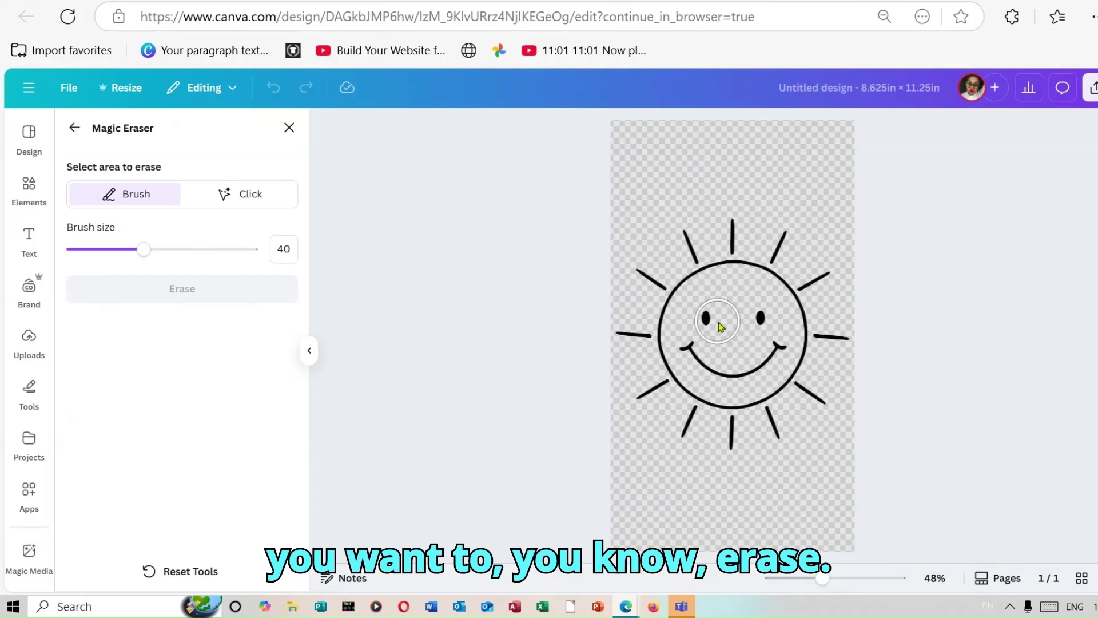
left_click_drag(720, 326, 763, 322)
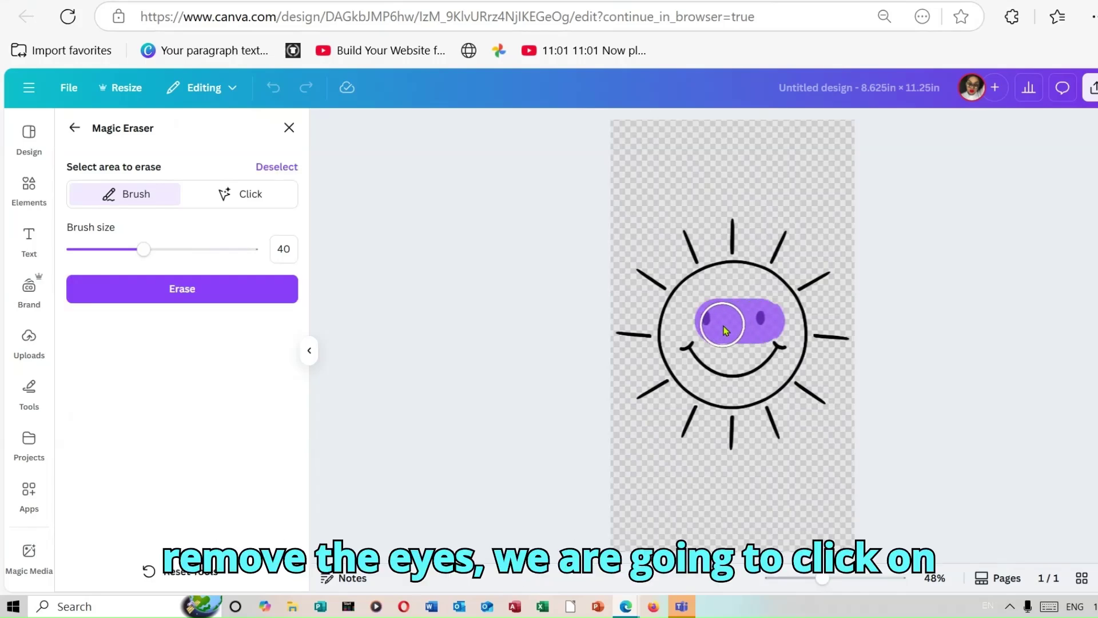
left_click(243, 301)
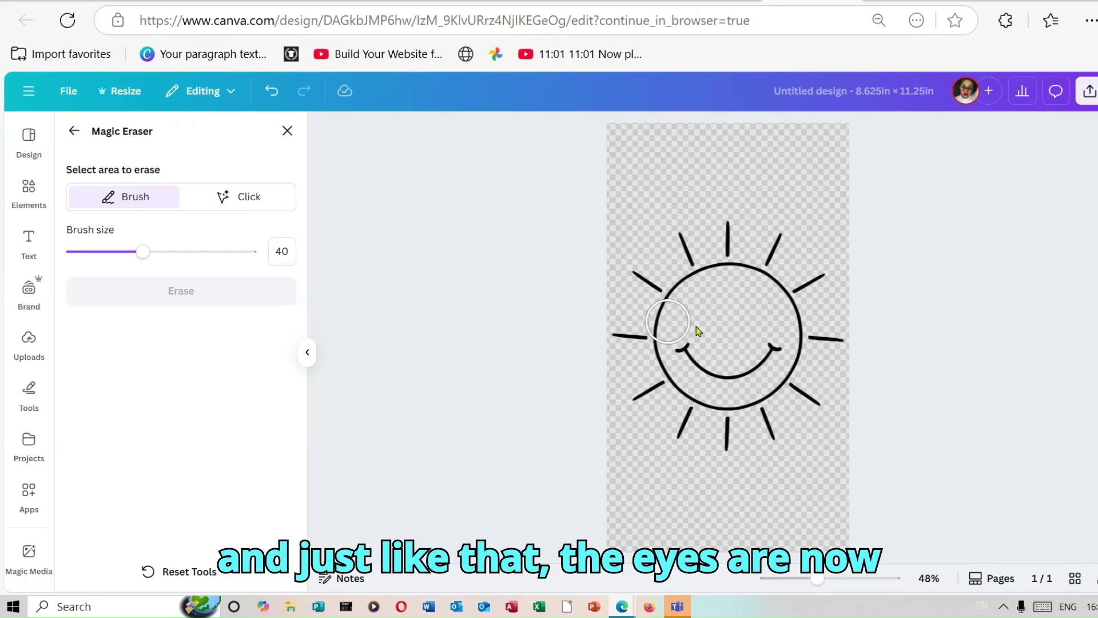
left_click(285, 132)
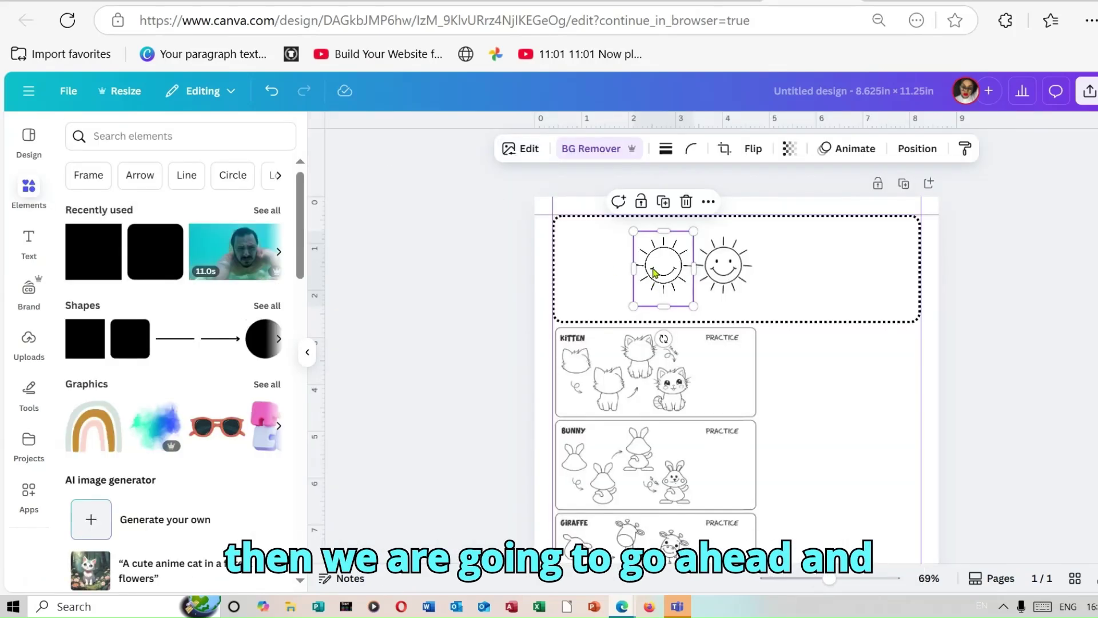
Duplicate the eyeless sun, place the copy to its left, and erase the copy's mouth with Magic Eraser at brush size 40.
right_click(654, 273)
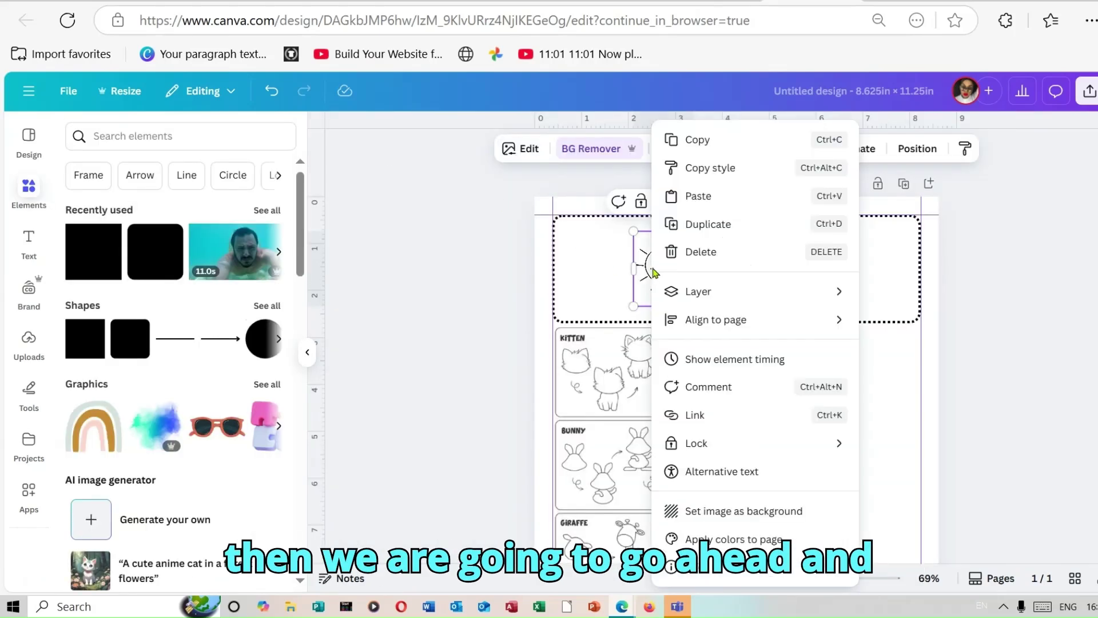
left_click(731, 227)
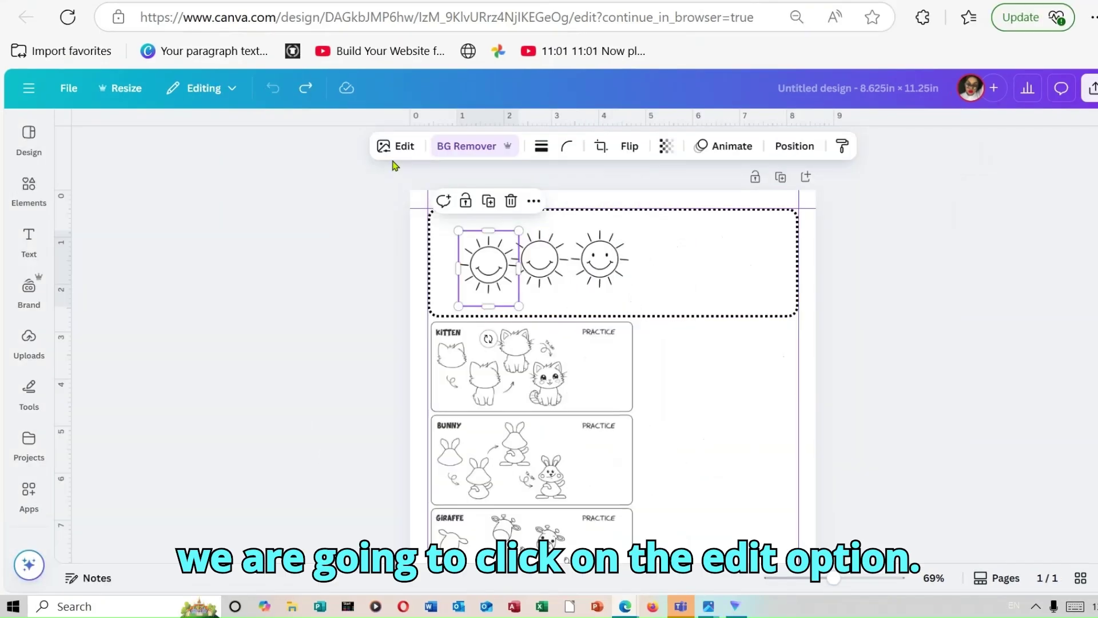
left_click(393, 152)
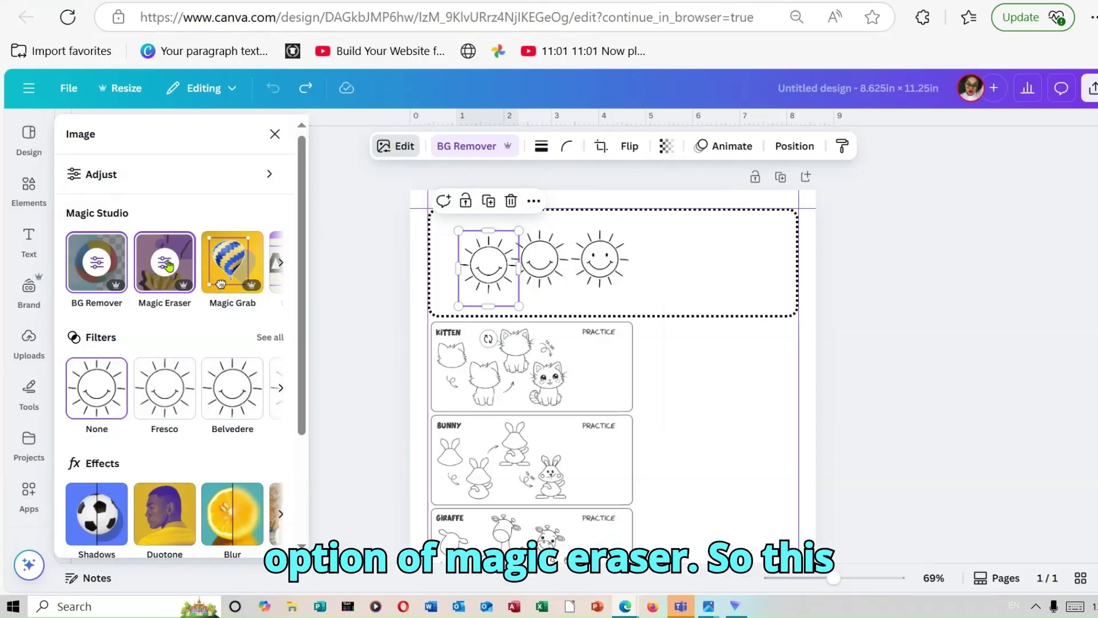
left_click(166, 263)
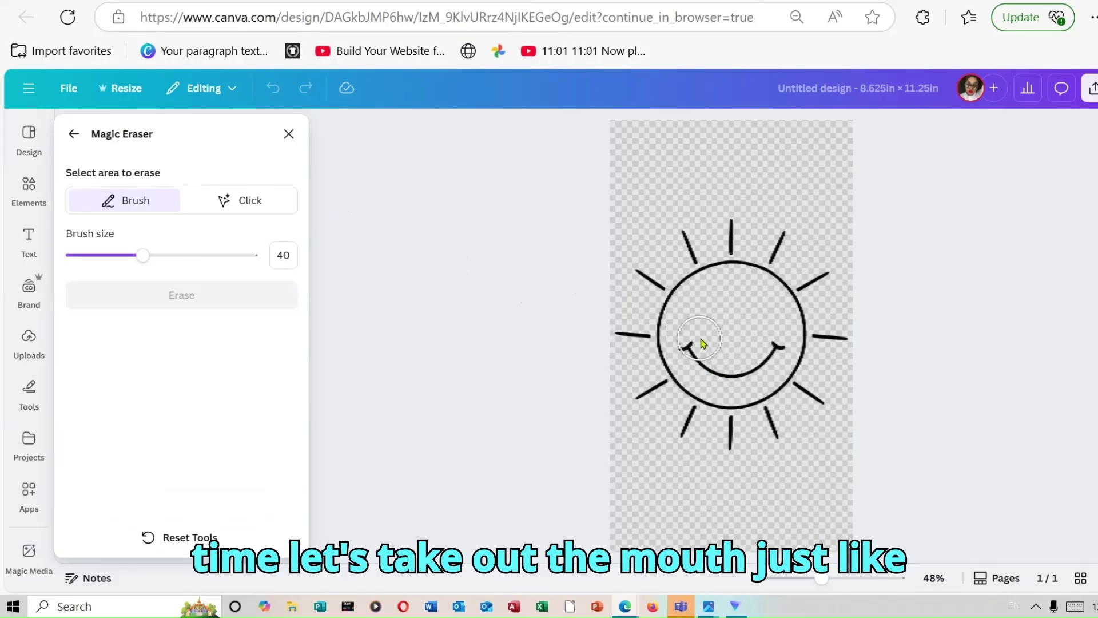
mouse_move(709, 346)
left_mouse_down()
mouse_move(753, 370)
mouse_move(779, 347)
left_mouse_up()
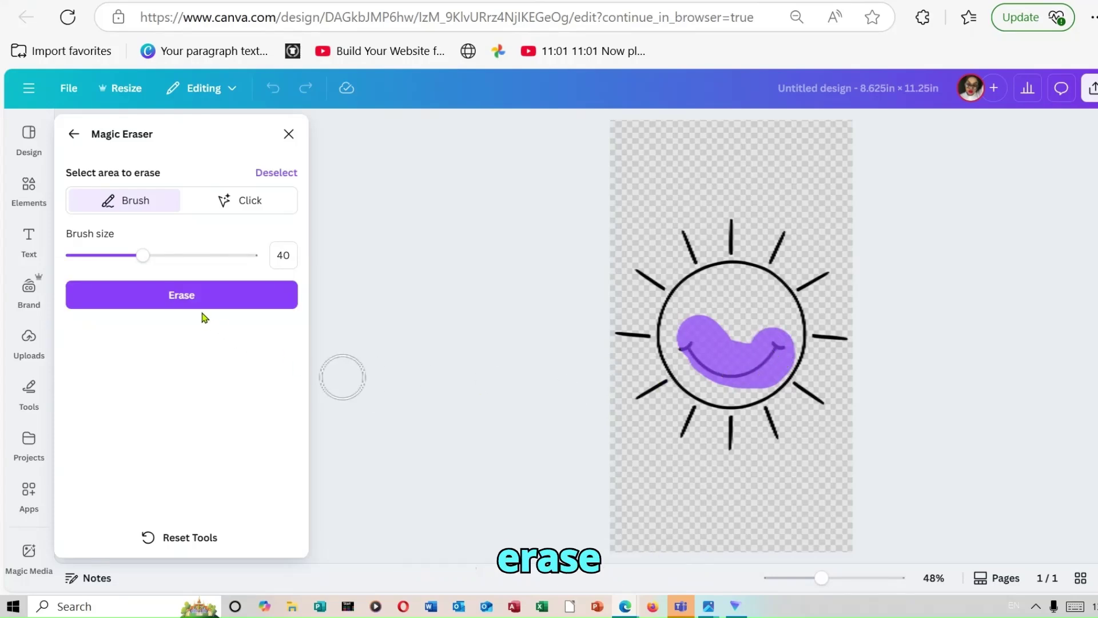
left_click(204, 301)
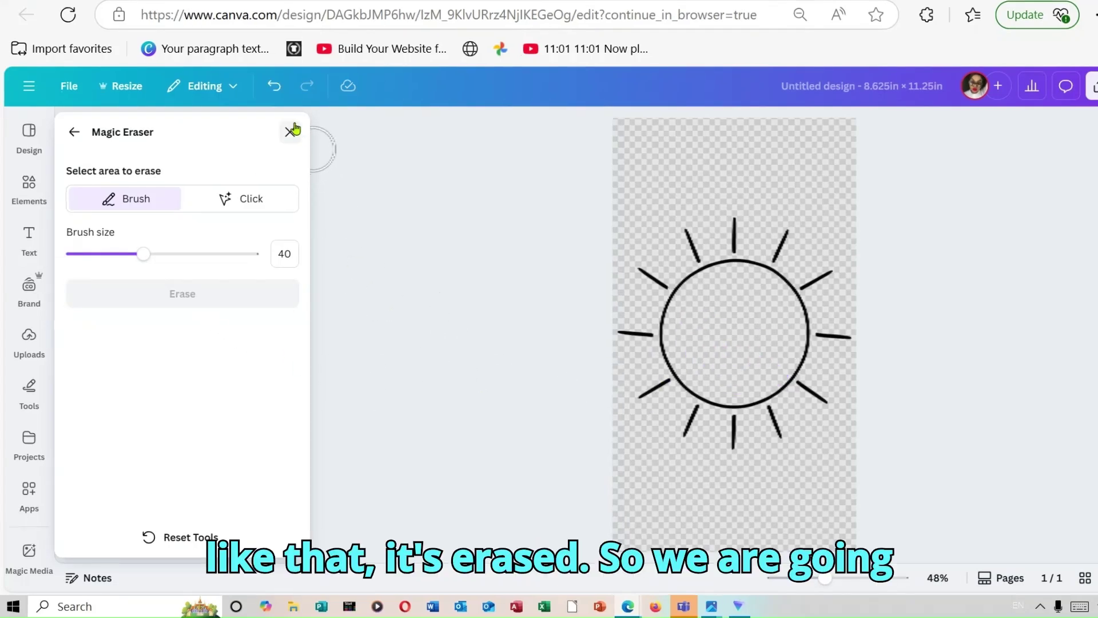
left_click(291, 132)
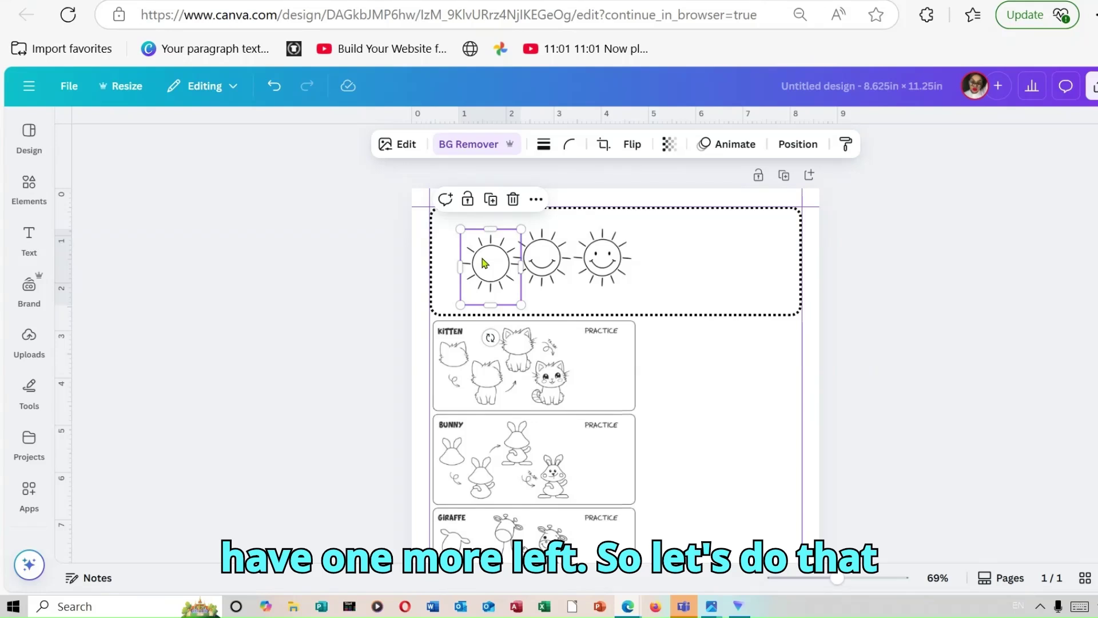
Duplicate the faceless sun and spread the four suns in a row across the dotted box, from plainest to complete.
left_click(406, 149)
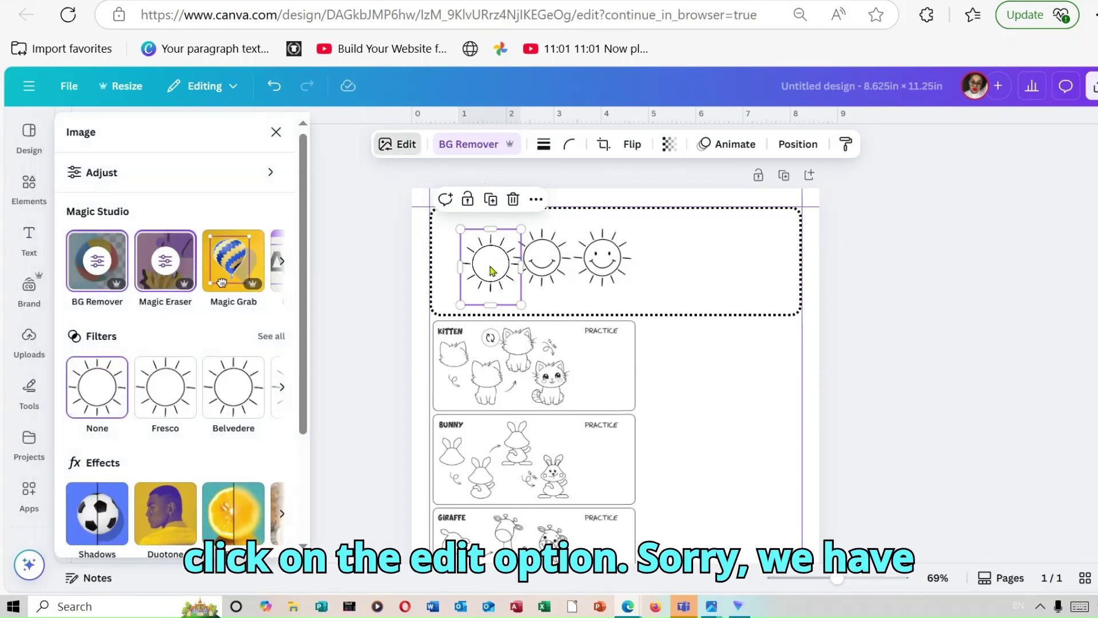
right_click(505, 280)
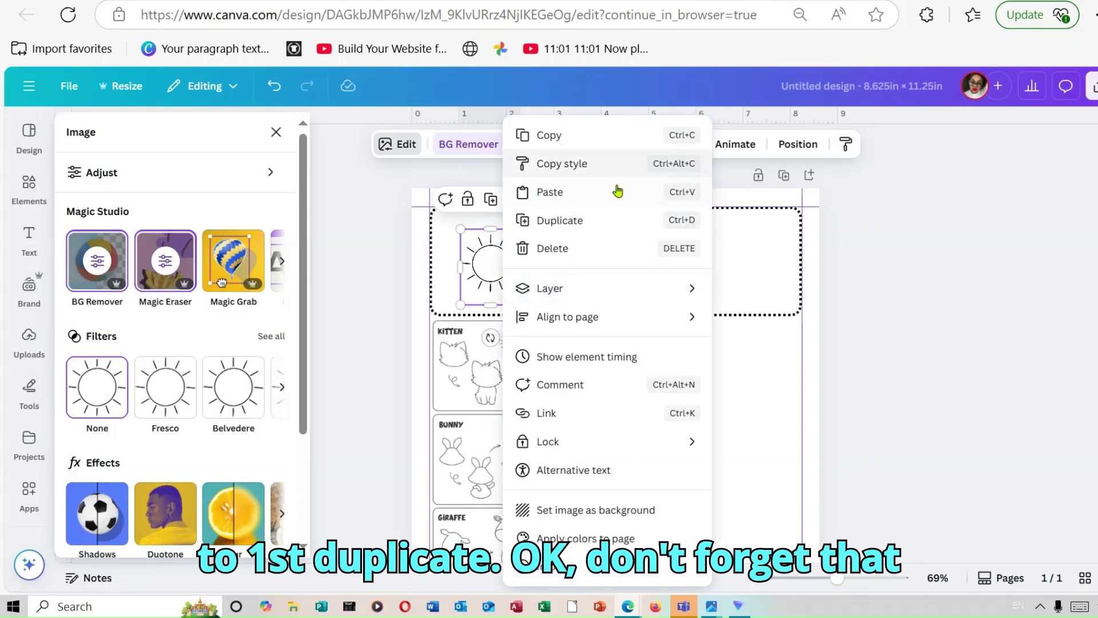
left_click(591, 226)
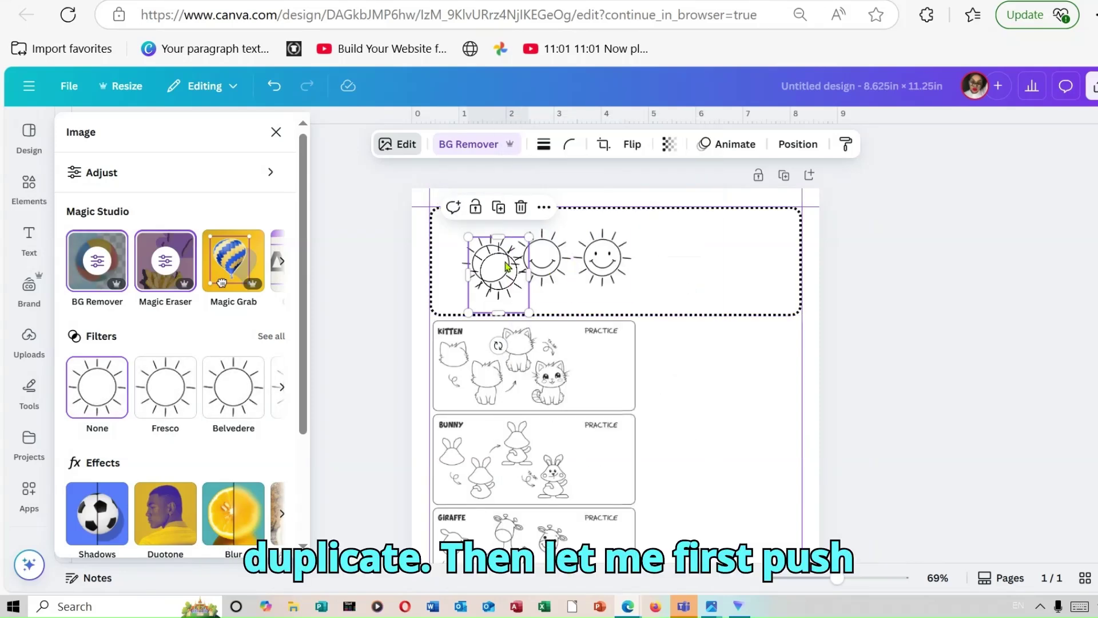
left_click_drag(622, 246, 699, 237)
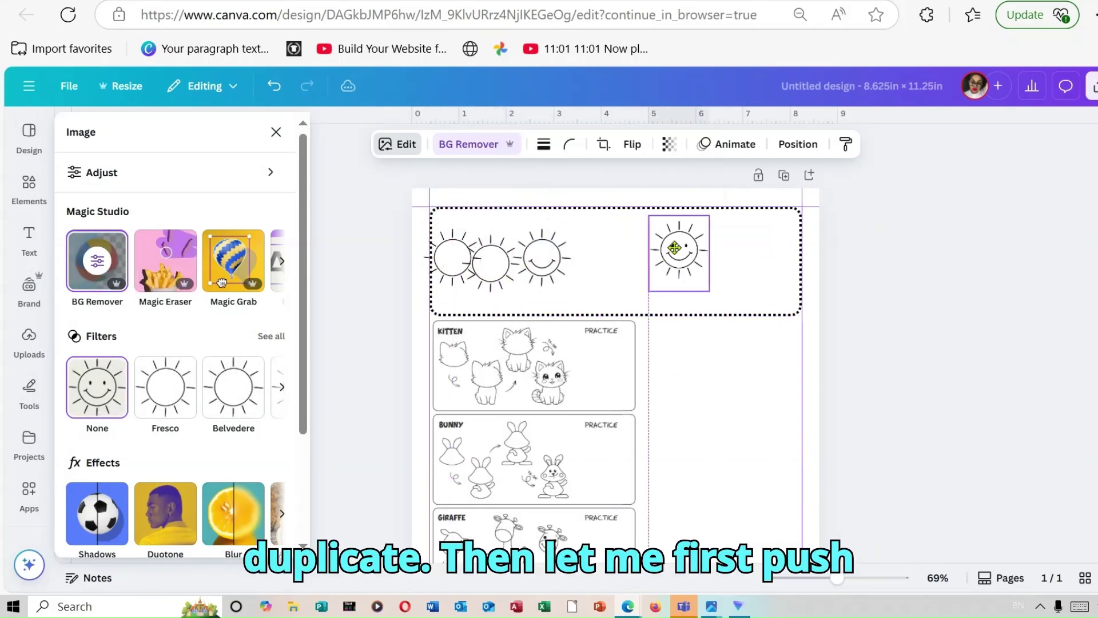
left_click_drag(544, 267, 606, 266)
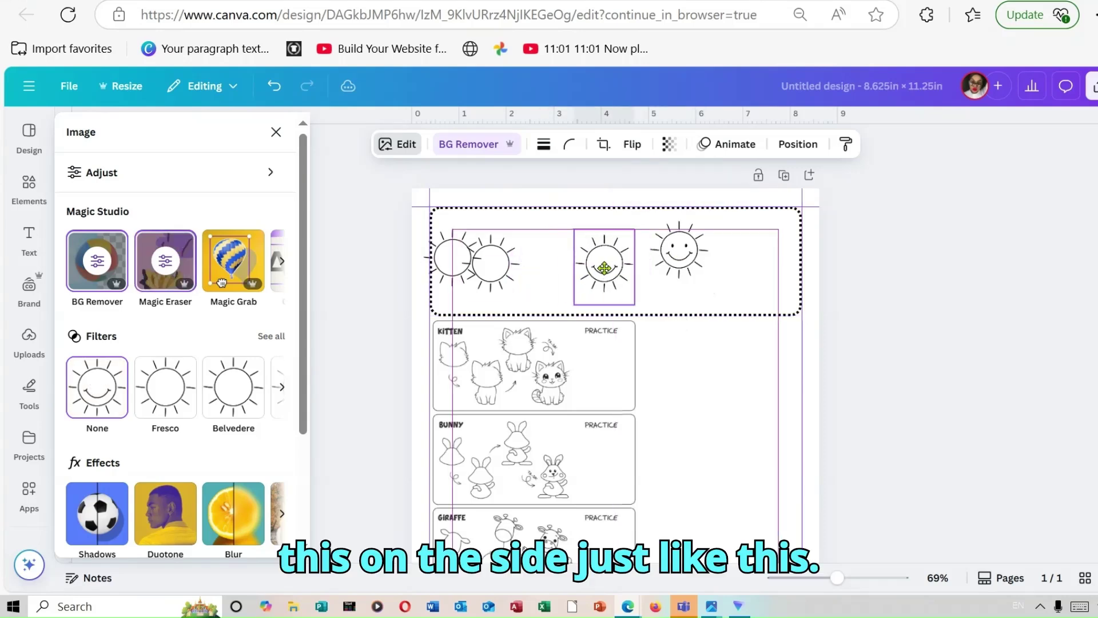
left_click(481, 261)
left_click_drag(498, 264, 544, 263)
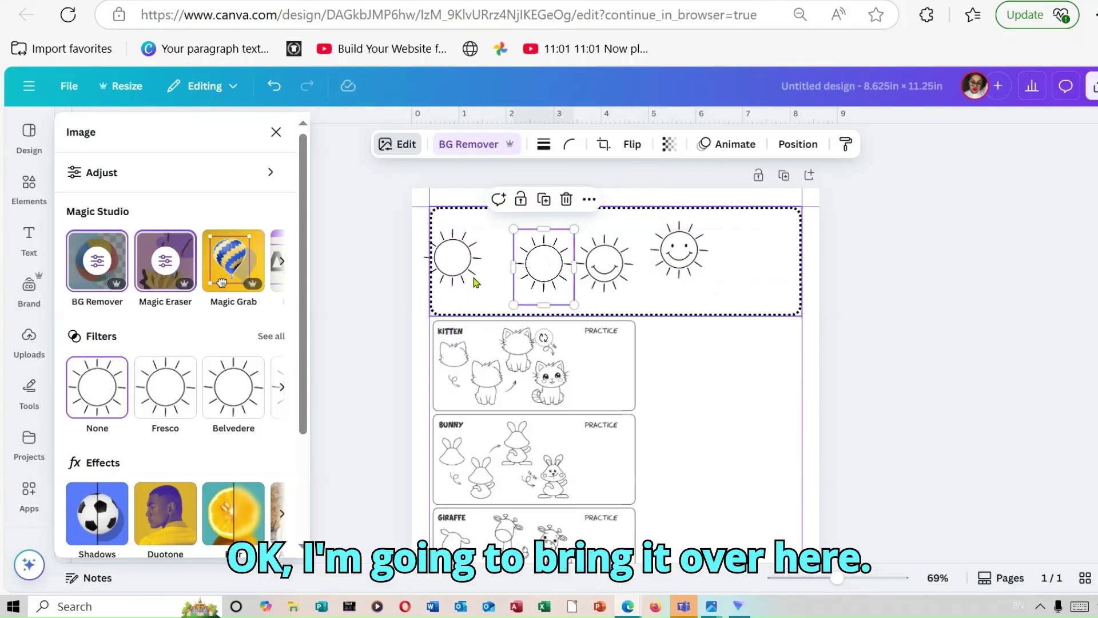
left_click_drag(457, 260, 489, 273)
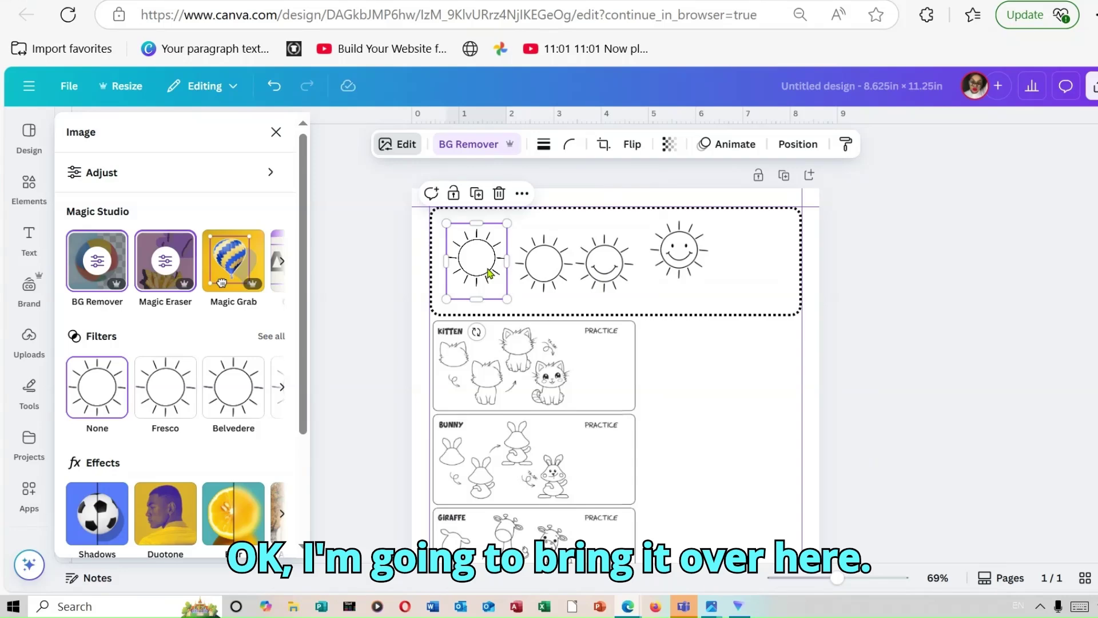
Erase all rays from the leftmost sun with Magic Eraser at brush size 40, leaving only the circle.
left_click(160, 270)
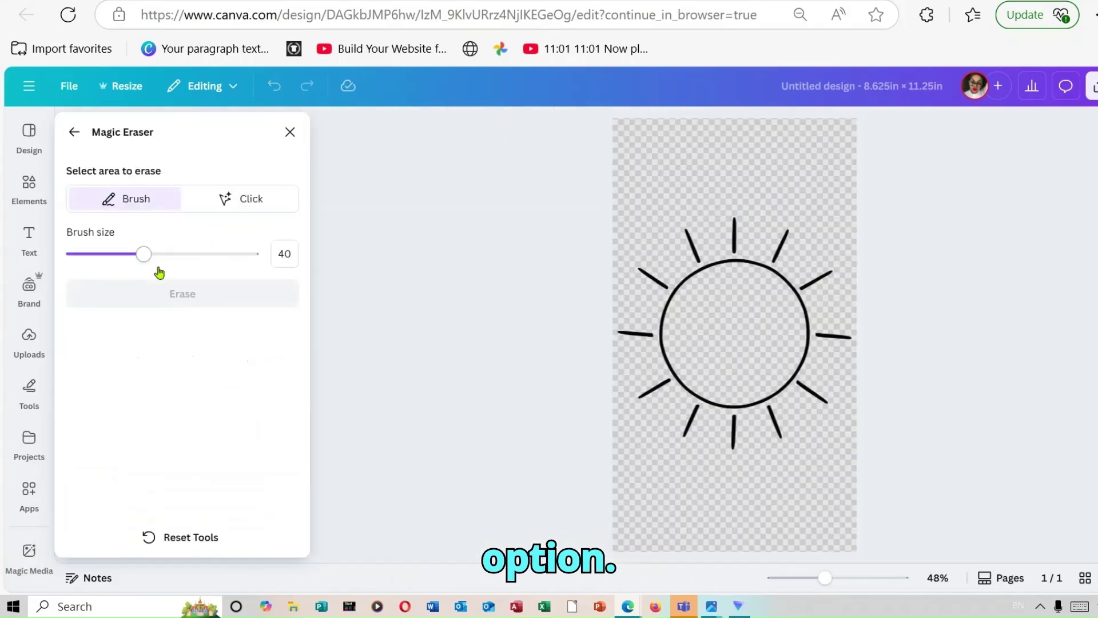
mouse_move(648, 276)
left_mouse_down()
mouse_move(715, 232)
mouse_move(826, 299)
mouse_move(691, 431)
mouse_move(615, 326)
left_mouse_up()
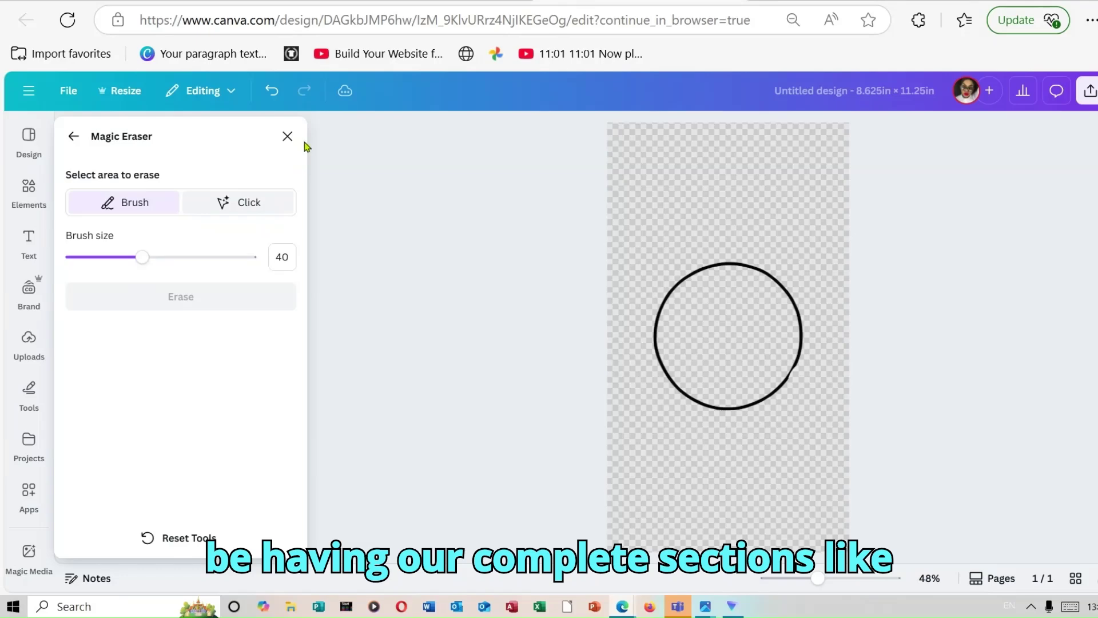
left_click(287, 136)
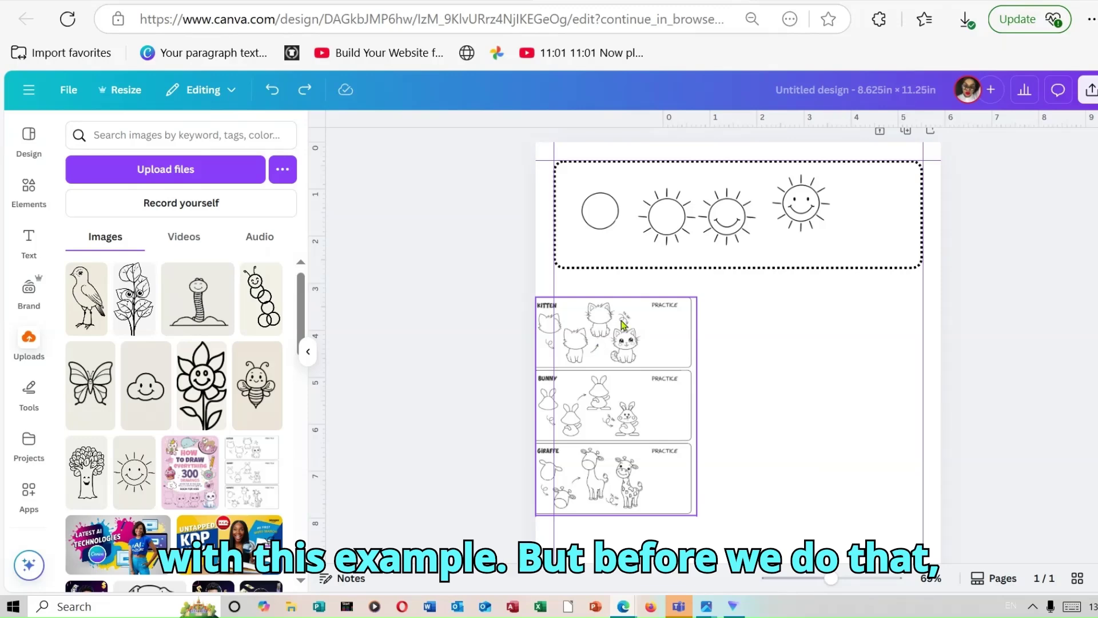
Move the reference image farther down the page and extend the dotted box's lower edge to make it taller.
left_click_drag(624, 343, 695, 413)
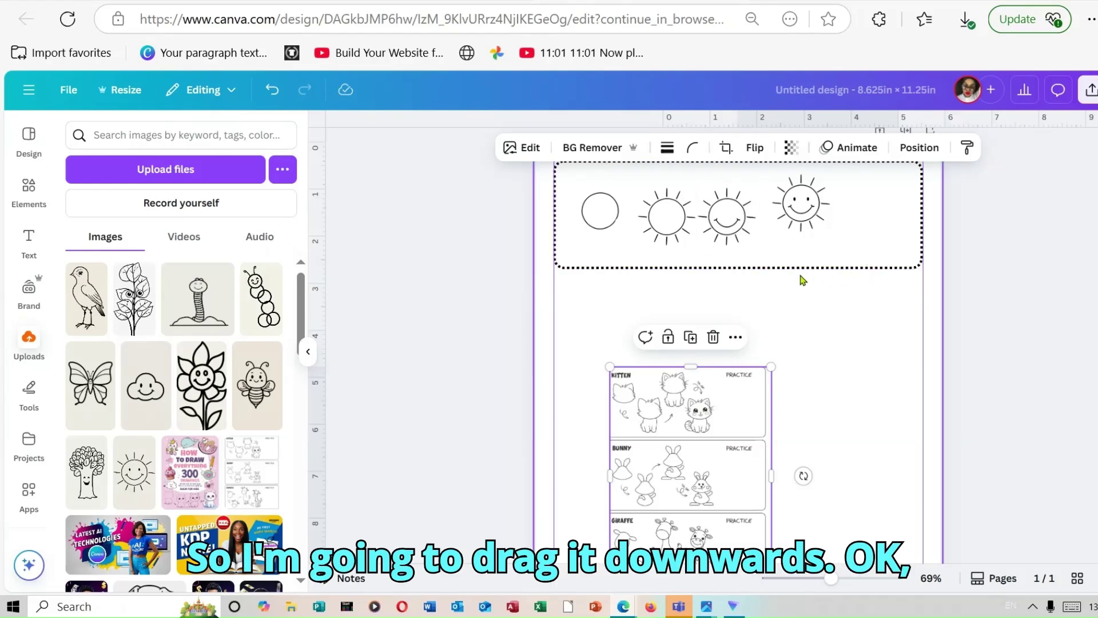
left_click(759, 264)
left_click_drag(739, 272, 739, 312)
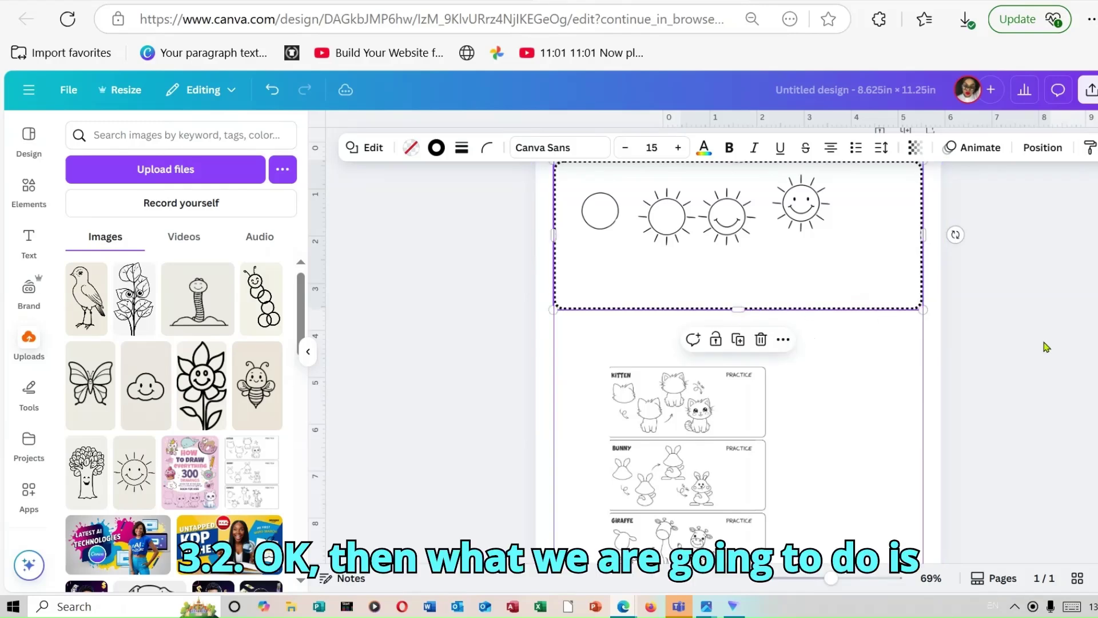
left_click(1079, 364)
scroll(871, 297, "down", 1)
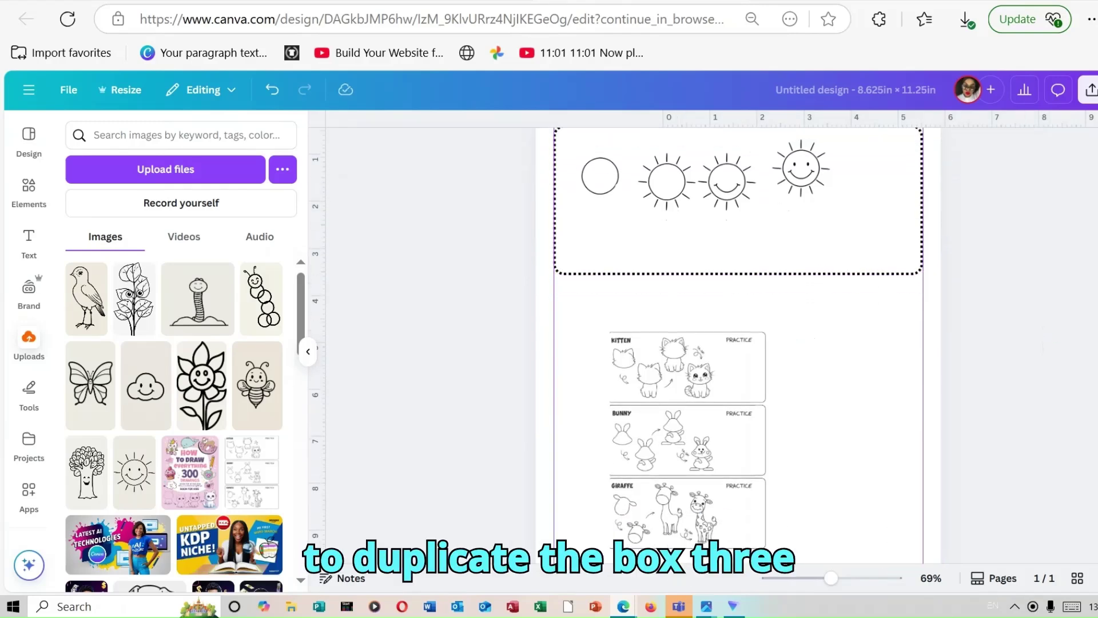
scroll(871, 287, "up", 1)
left_click(817, 314)
right_click(816, 311)
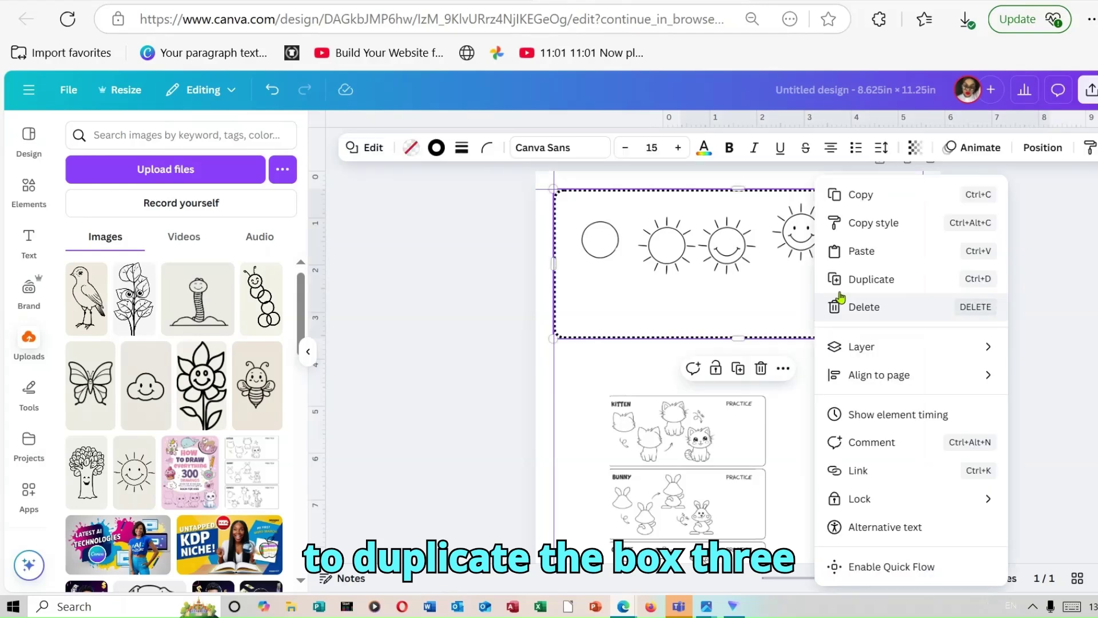
key("Escape")
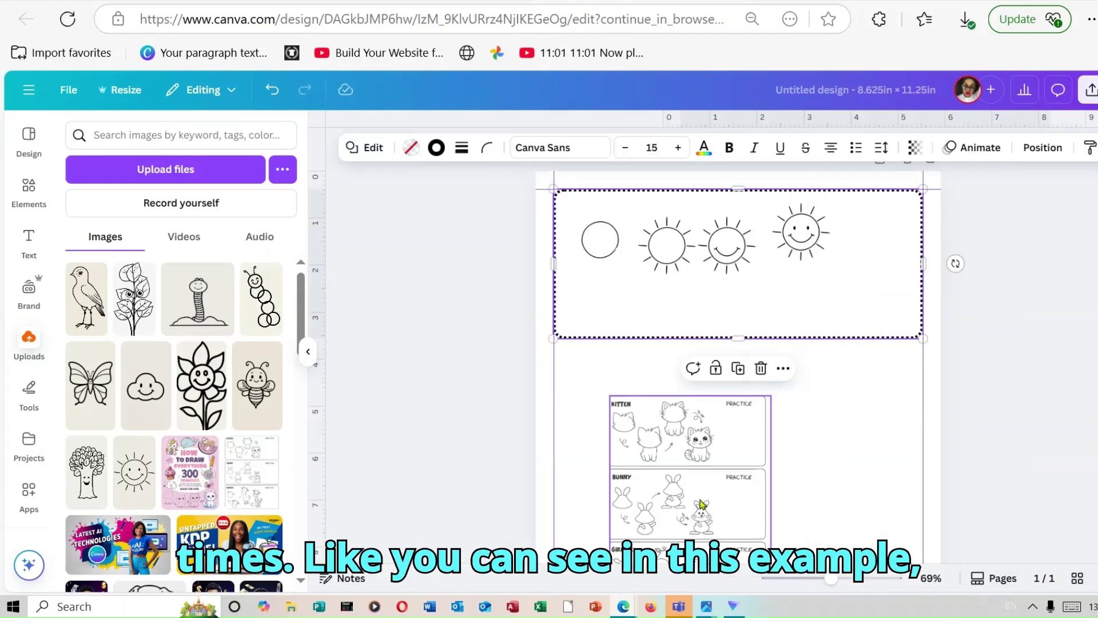
left_click_drag(702, 503, 633, 438)
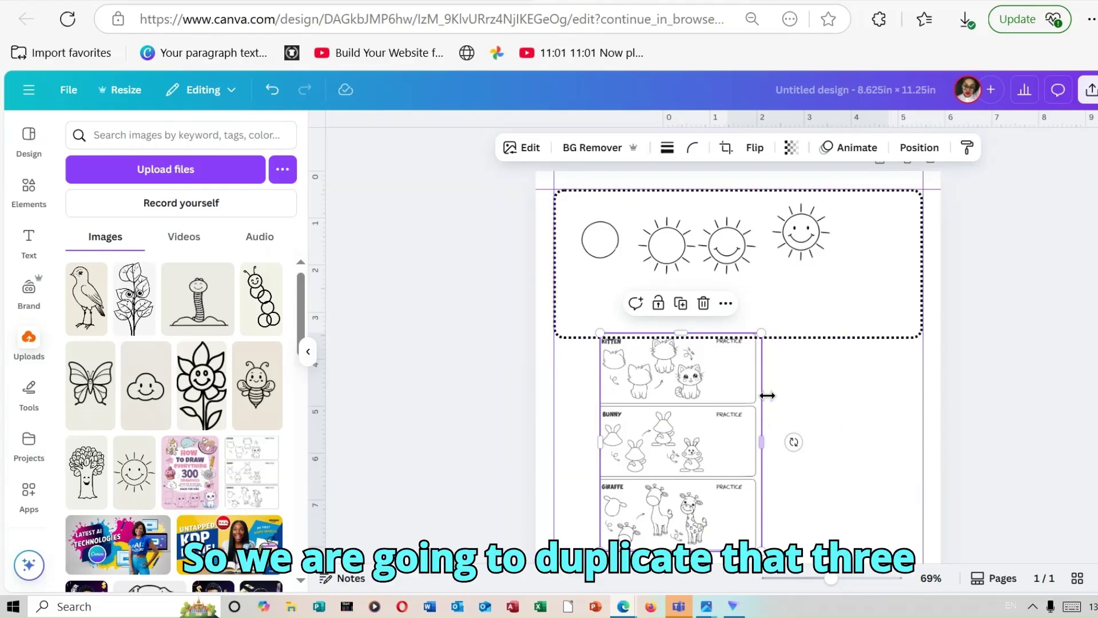
left_click_drag(725, 408, 711, 443)
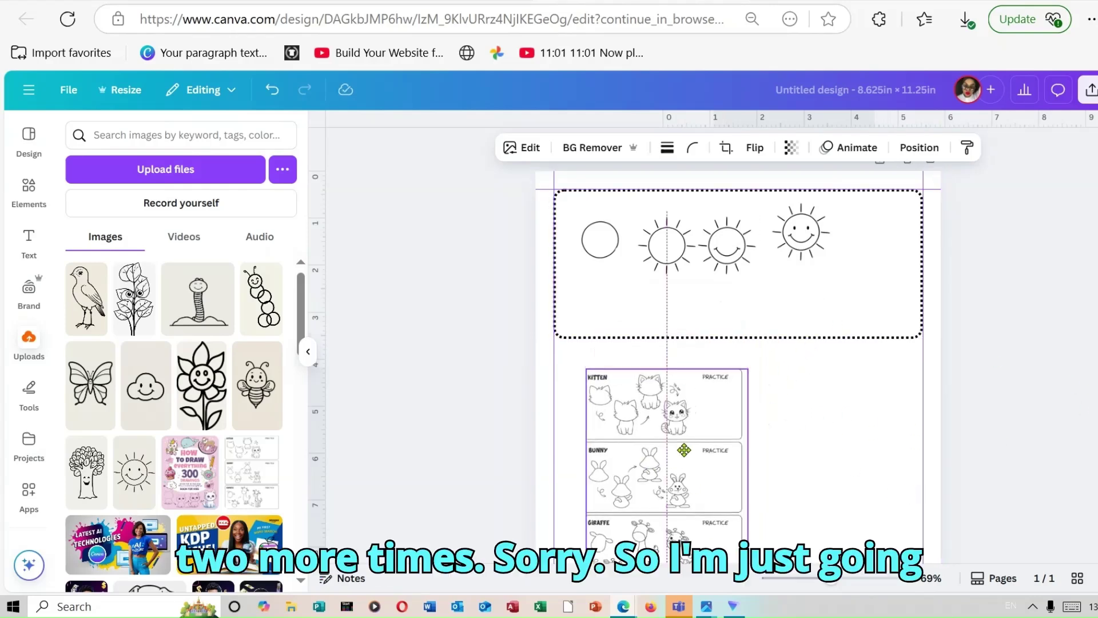
Duplicate the dotted box twice.
left_click(792, 320)
right_click(790, 318)
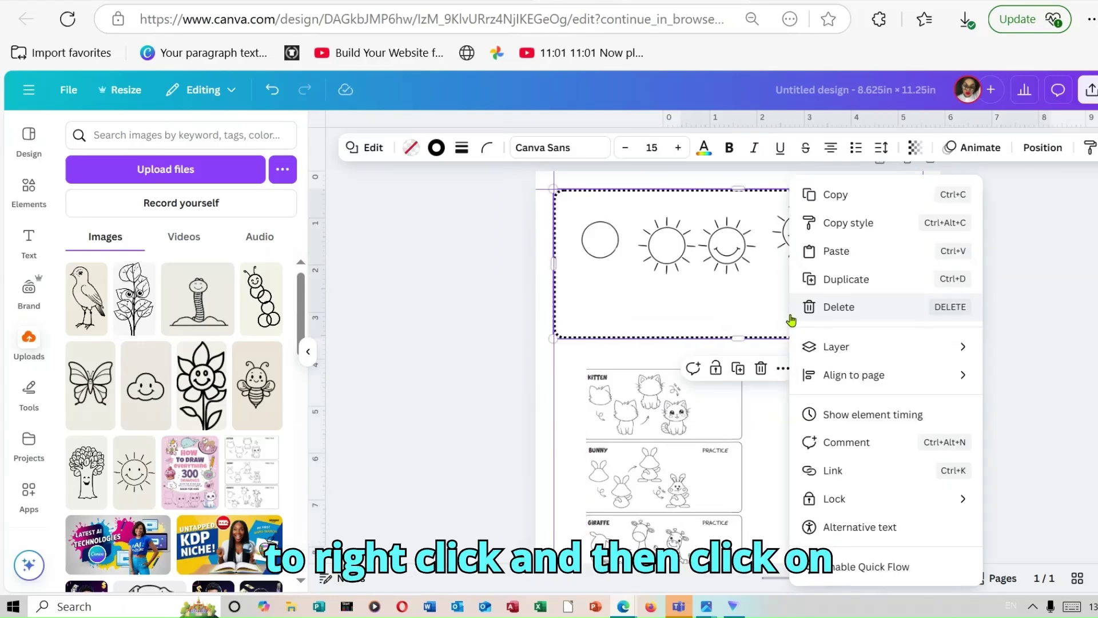
left_click(884, 278)
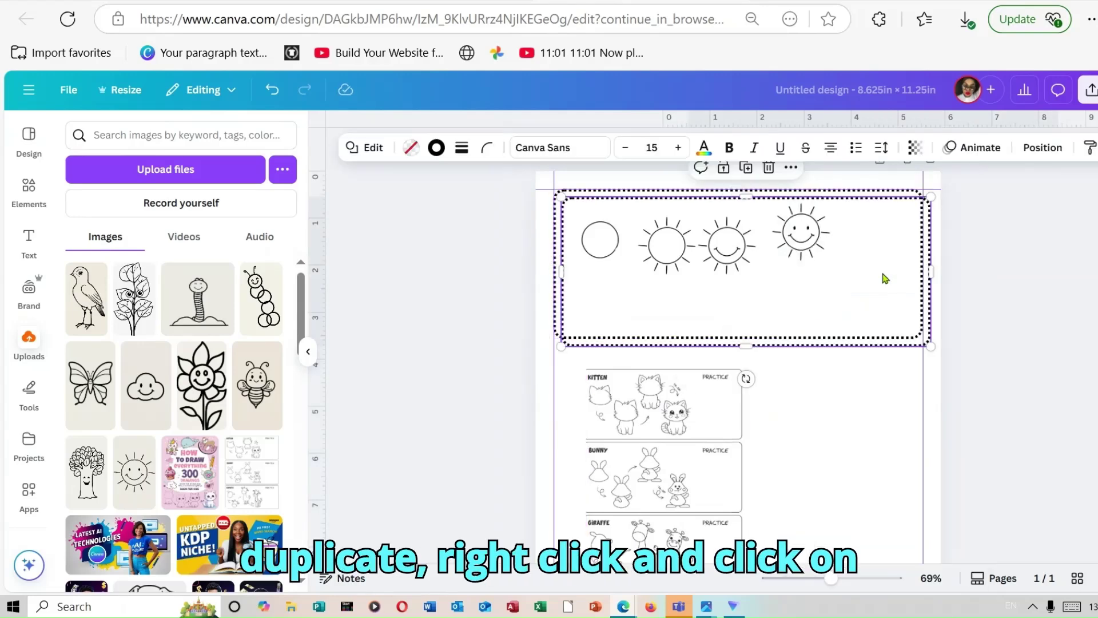
right_click(842, 299)
left_click(932, 277)
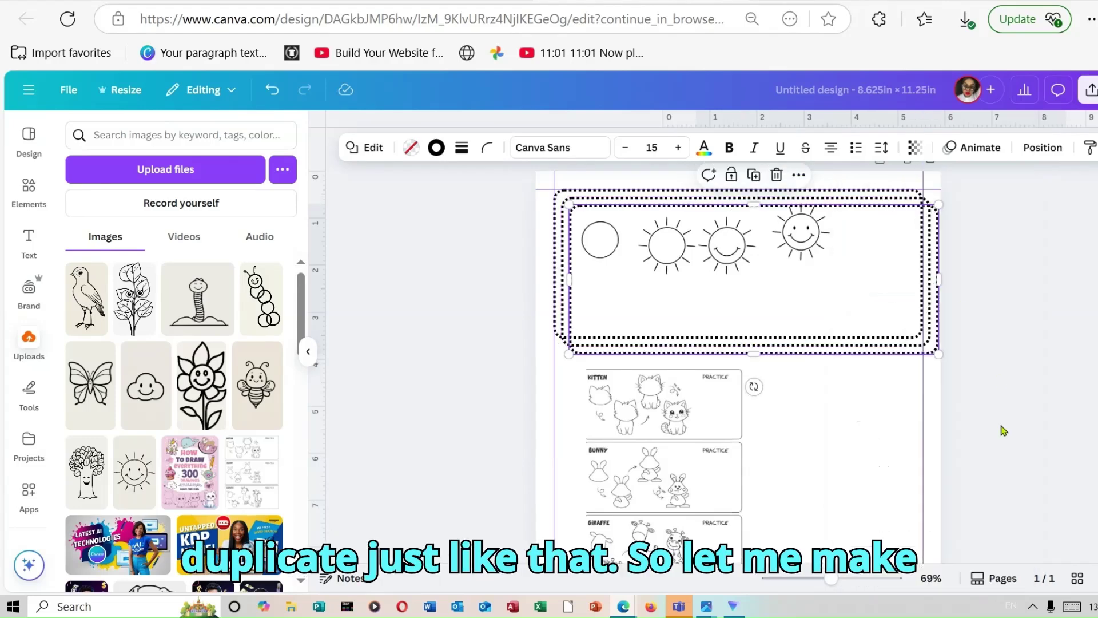
Shrink the reference image to a thumbnail mid-page and place one dotted box copy against the page's lower margin.
left_click_drag(672, 479, 756, 474)
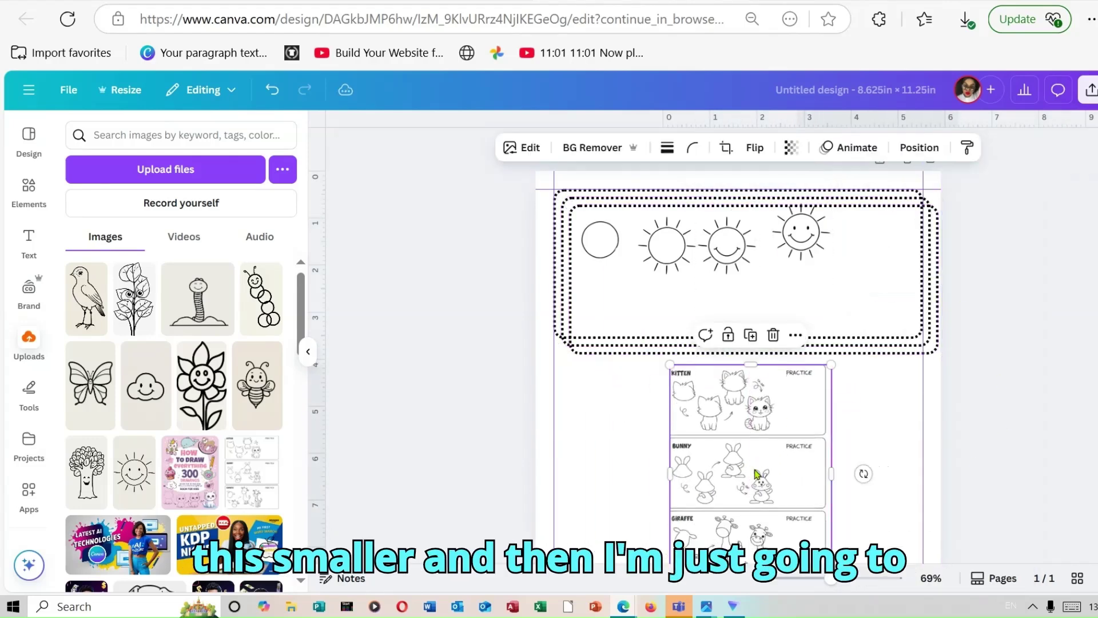
left_click_drag(833, 361, 706, 431)
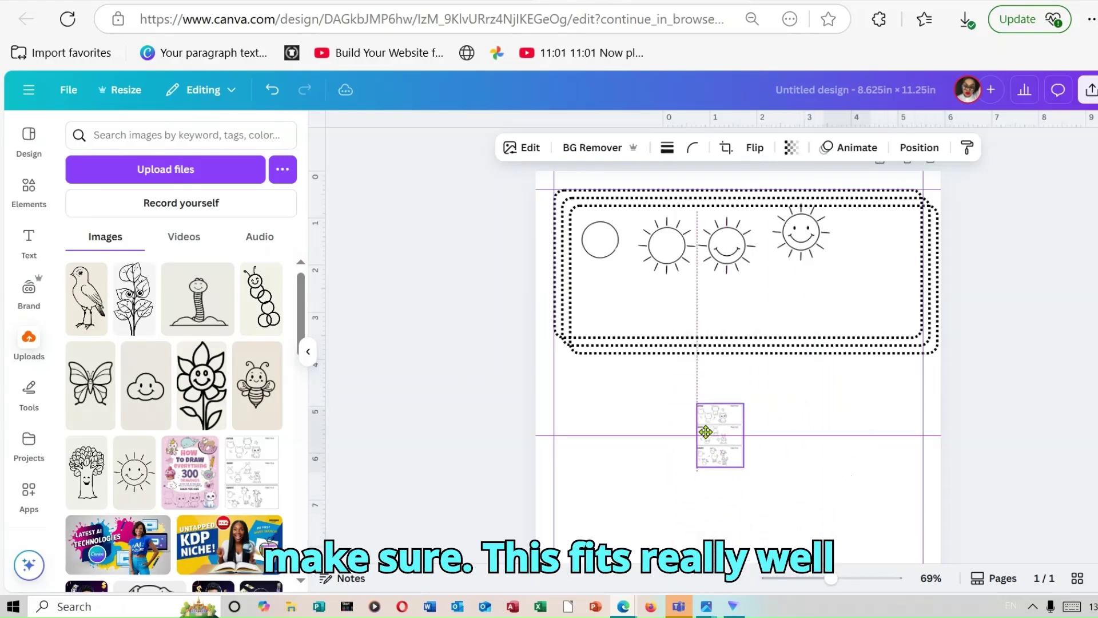
left_click_drag(723, 302, 713, 492)
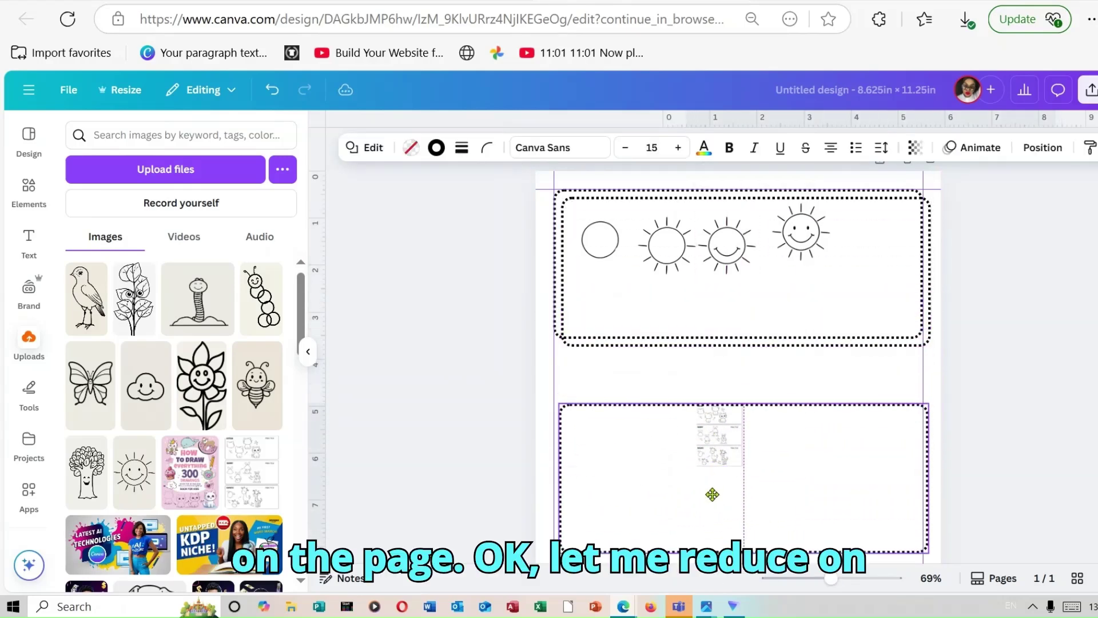
mouse_move(830, 578)
left_mouse_down()
mouse_move(803, 580)
mouse_move(816, 580)
left_mouse_up()
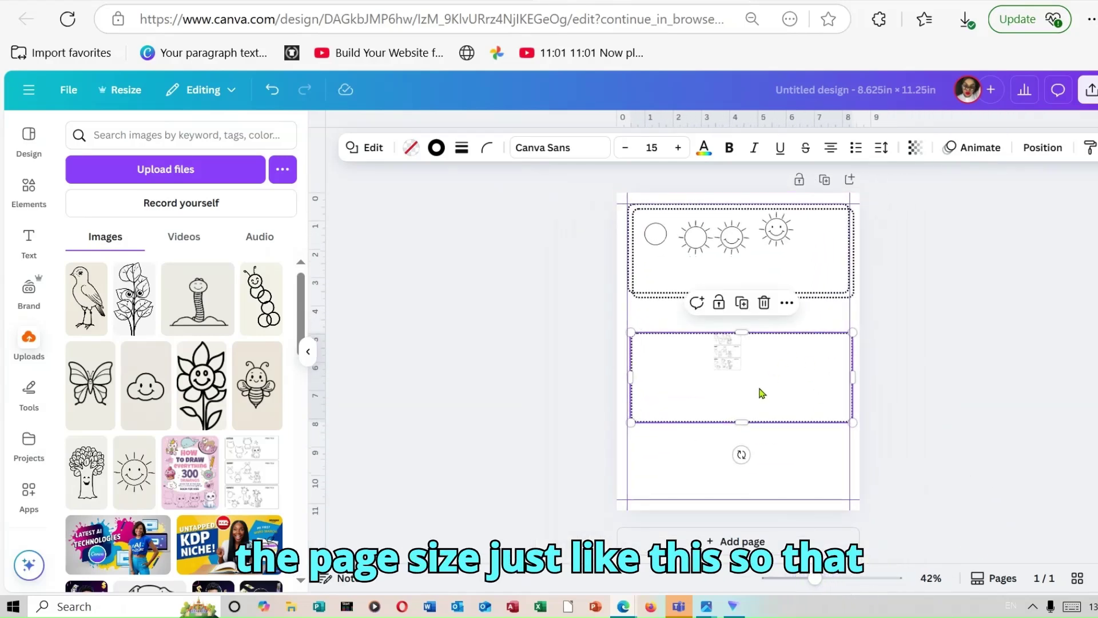
left_click_drag(760, 392, 752, 464)
Place the other dotted box copy midway between the upper and lower boxes, aligned with the side margins.
left_click(752, 265)
key("ctrl+d")
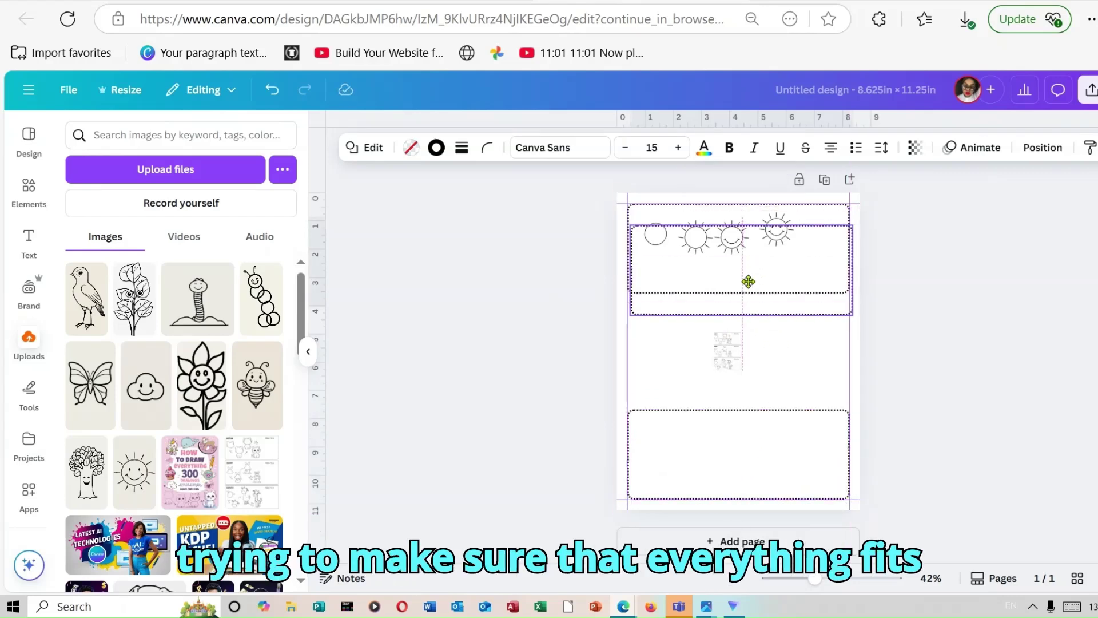
left_click_drag(748, 279, 740, 350)
left_click(1024, 309)
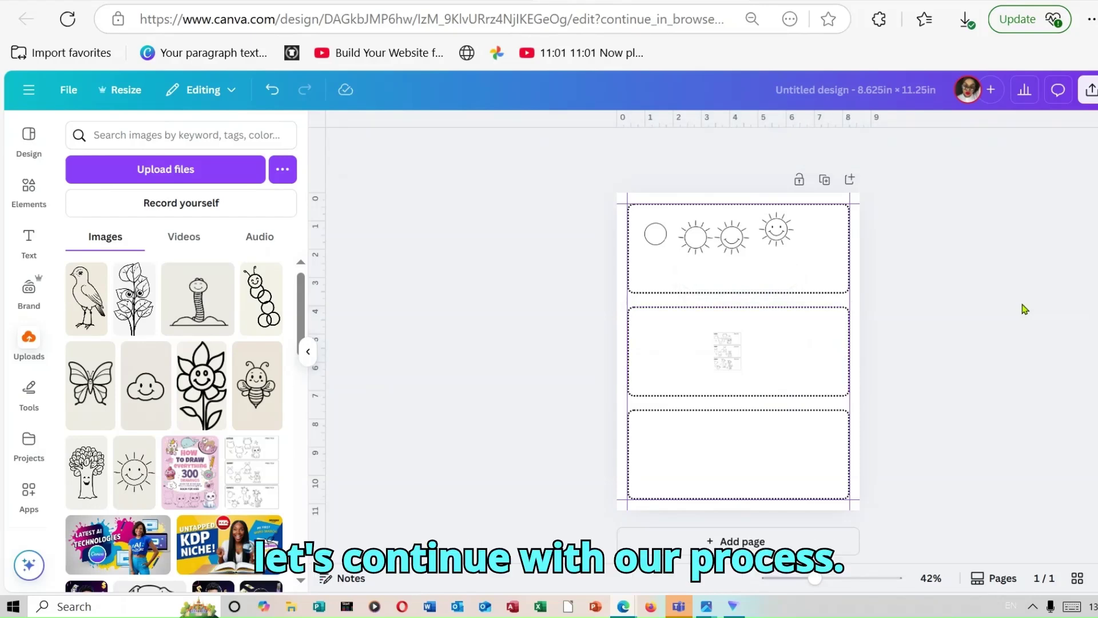
Arrange the four sun drawing stages in a zigzag, alternating high and low, inside the uppermost dotted box.
left_click_drag(818, 582, 844, 580)
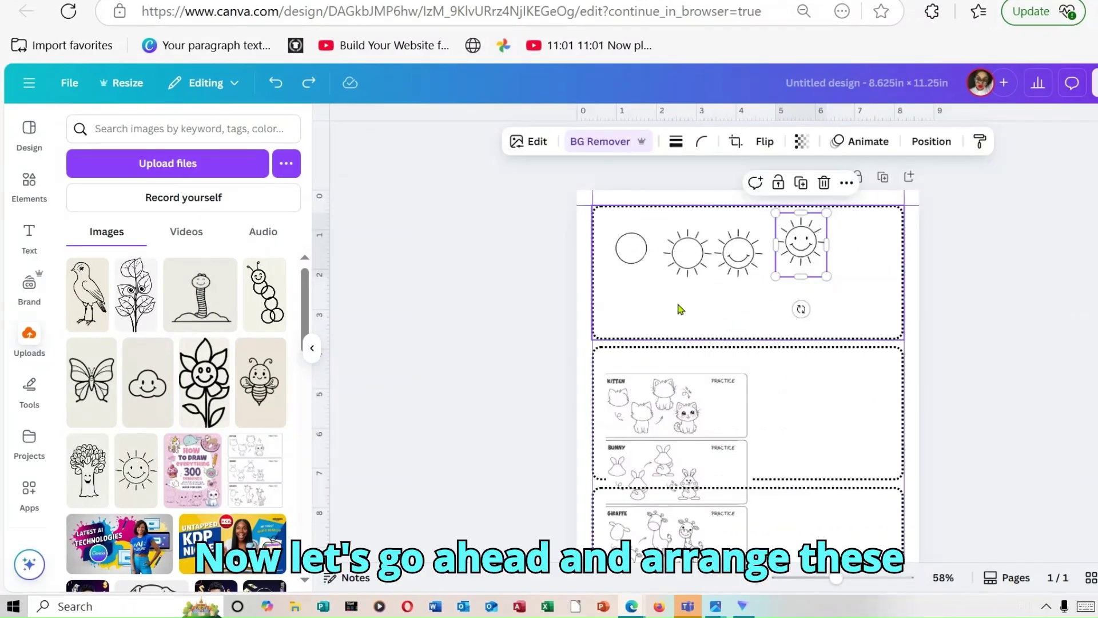
left_click(632, 250)
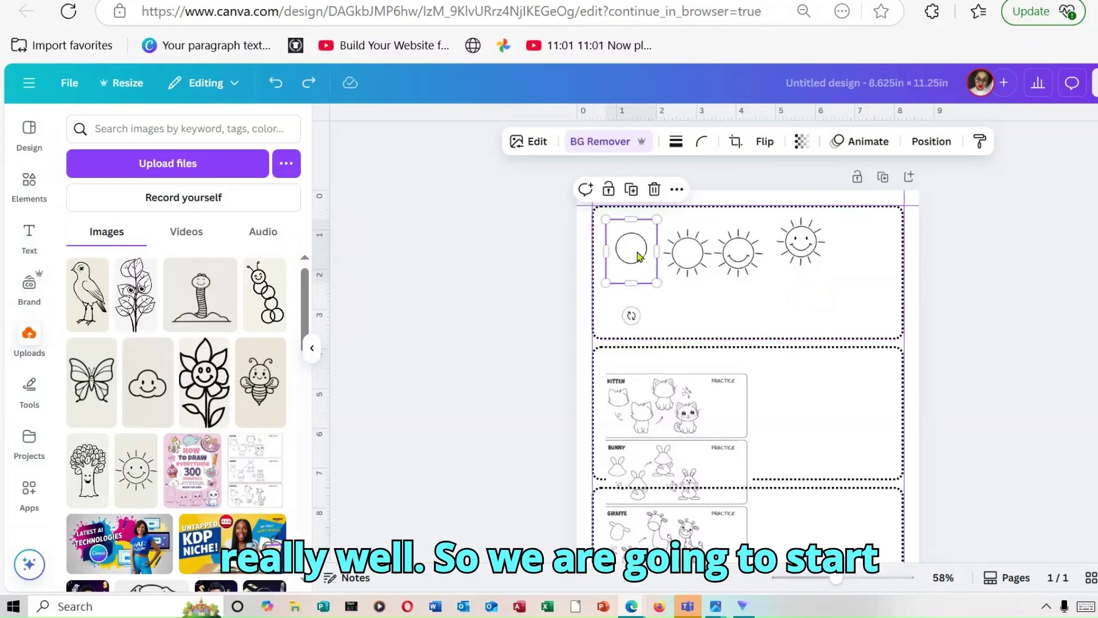
left_click_drag(639, 251, 626, 261)
left_click_drag(693, 267, 658, 313)
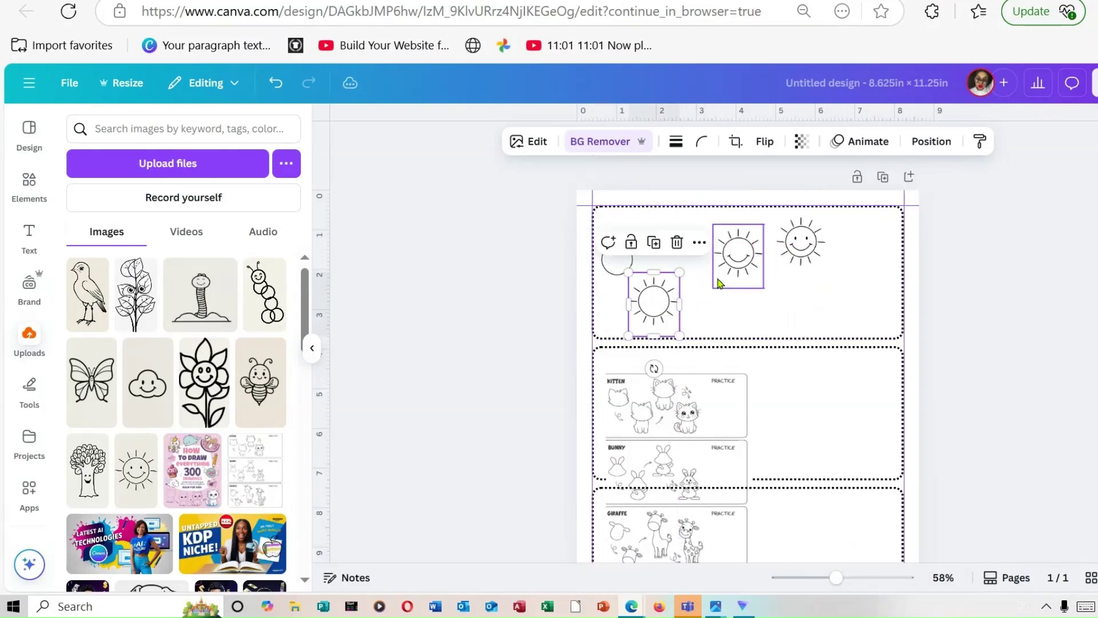
left_click_drag(734, 264, 706, 265)
left_click_drag(806, 250, 769, 312)
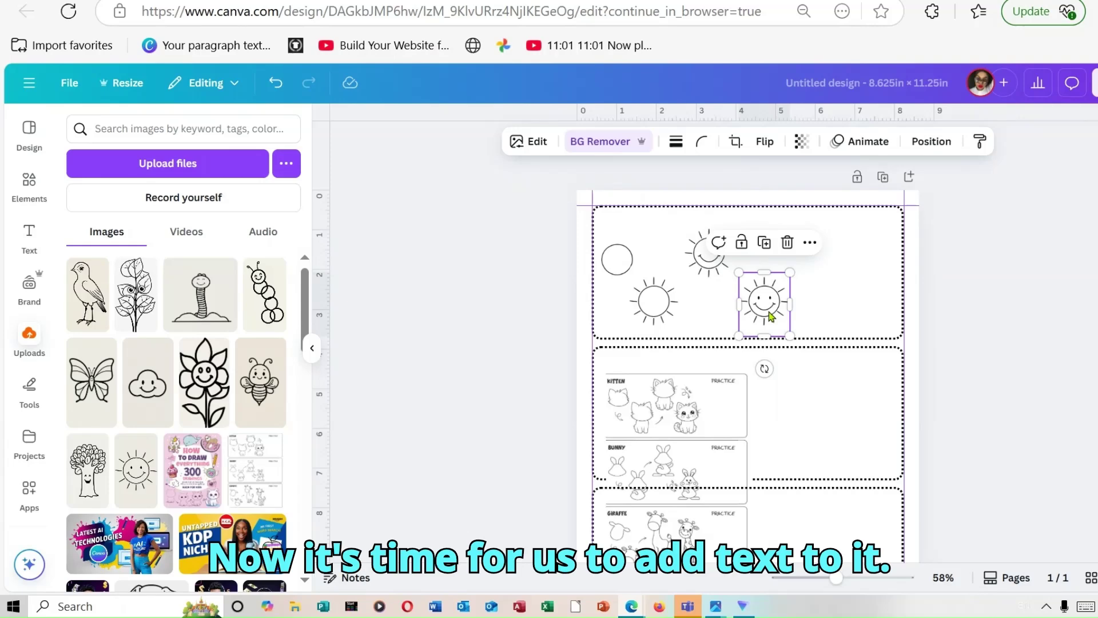
Add a text box reading "Sun", enlarged to font size 31.
left_click(26, 241)
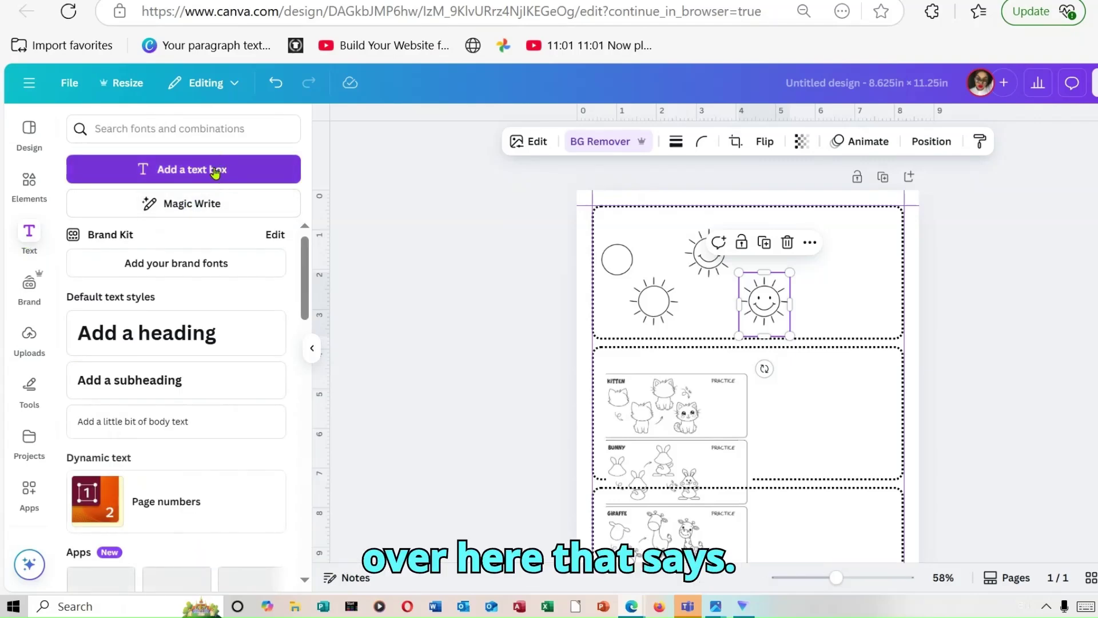
left_click(215, 172)
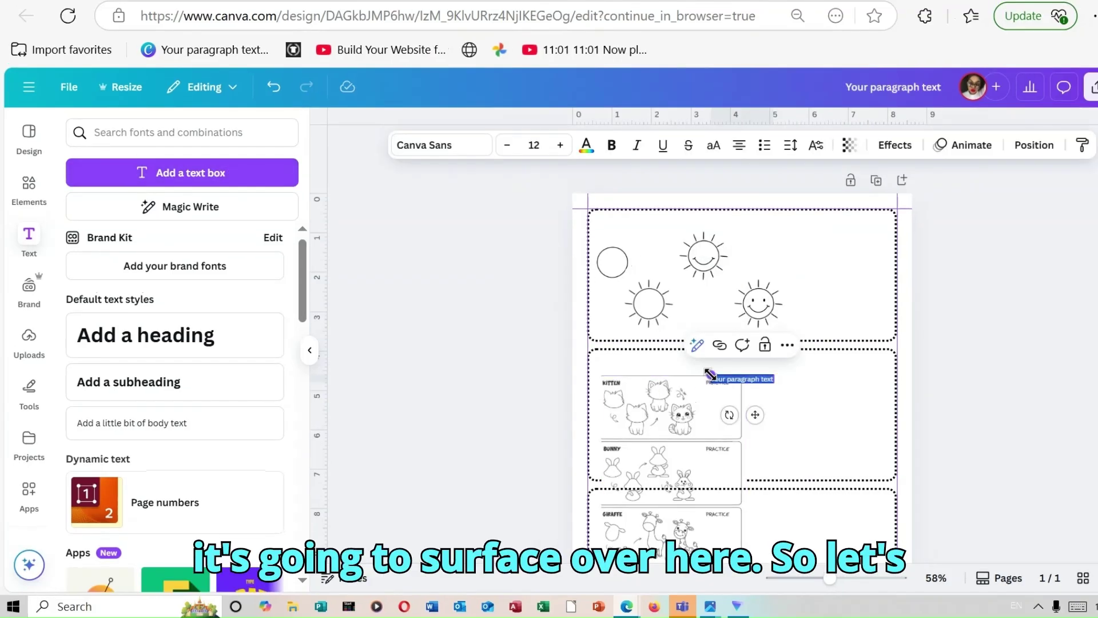
left_click_drag(710, 375, 609, 361)
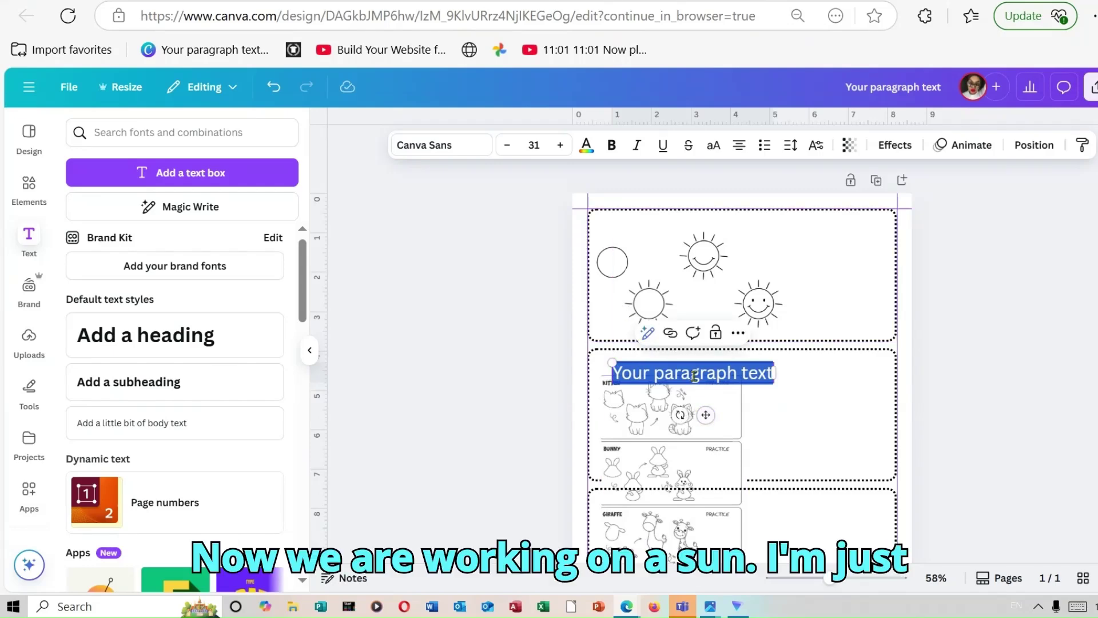
type("S")
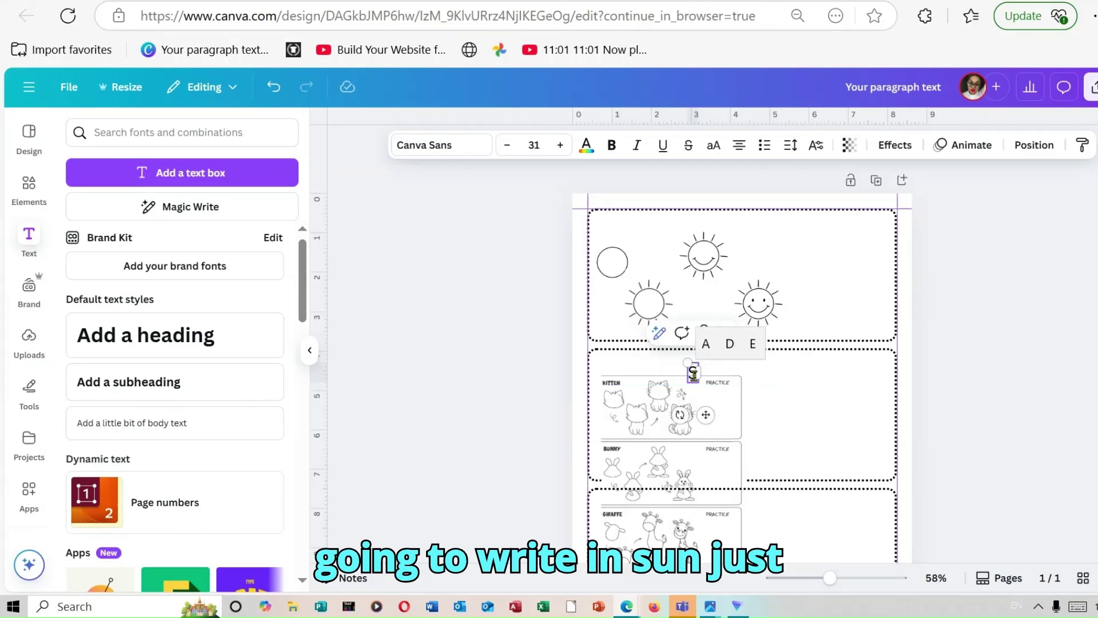
type("u")
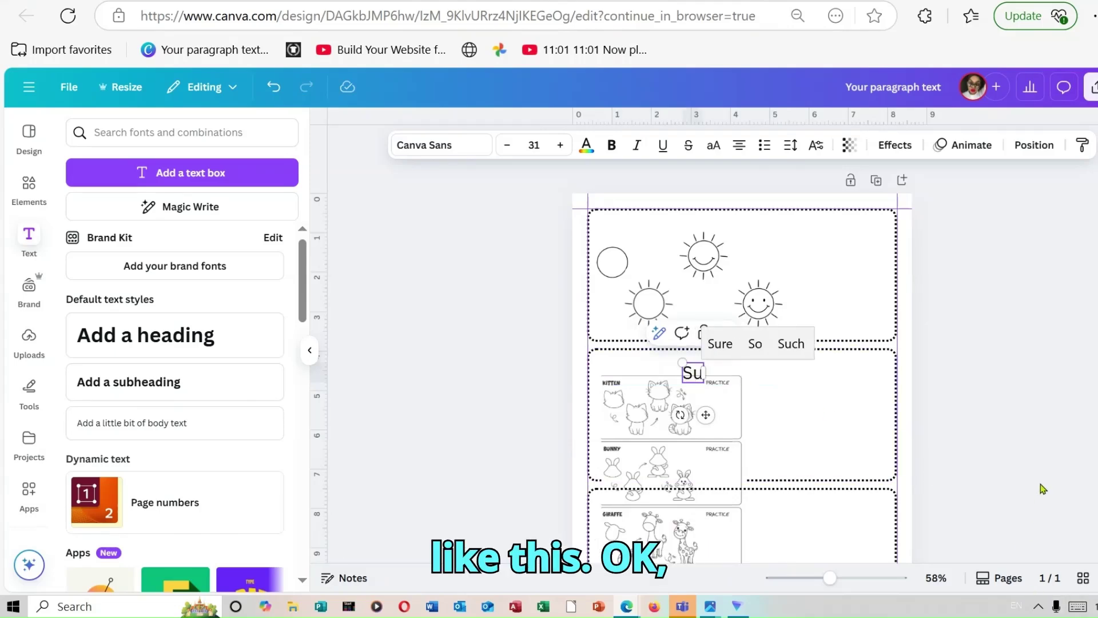
left_click(1080, 606)
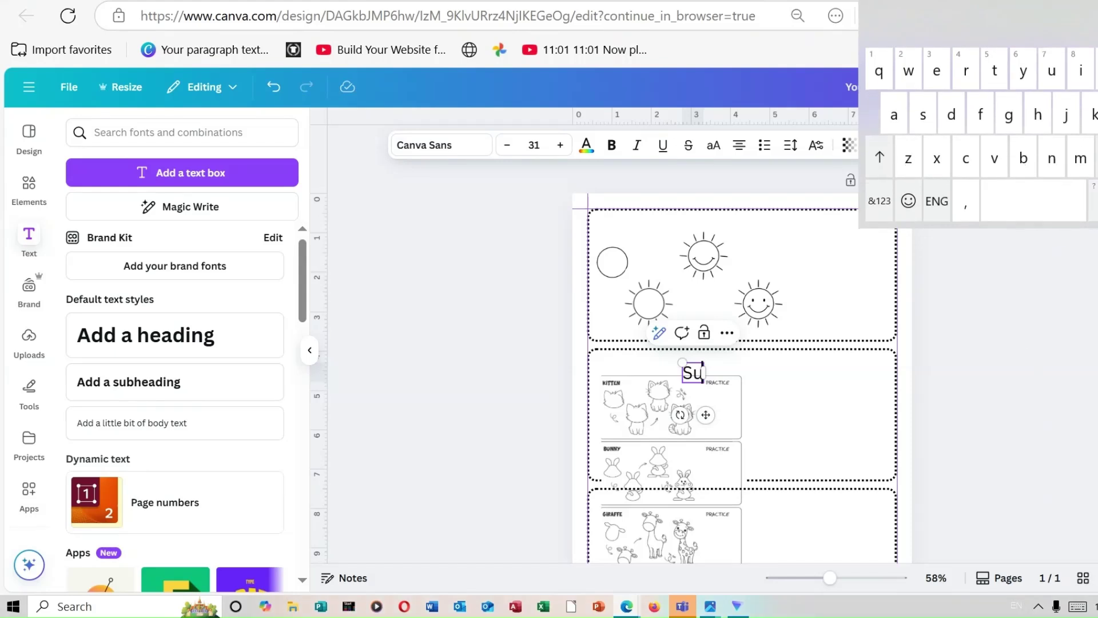
left_click(1061, 169)
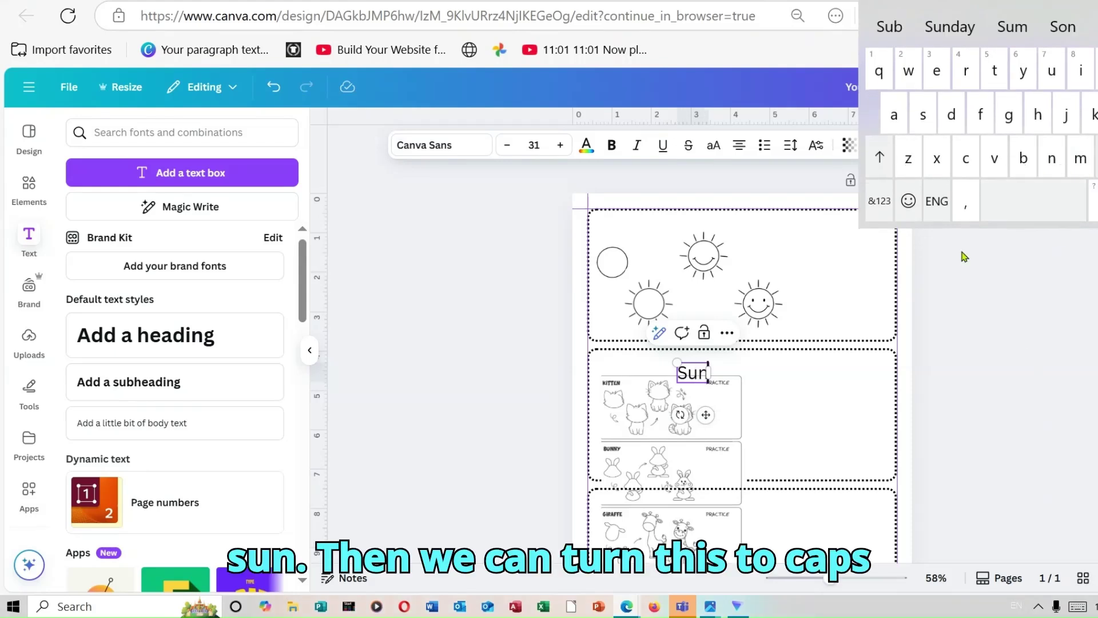
Convert the "Sun" text to uppercase and place it in the upper-left corner of the first dotted box.
left_click_drag(707, 374, 678, 372)
left_click(698, 375)
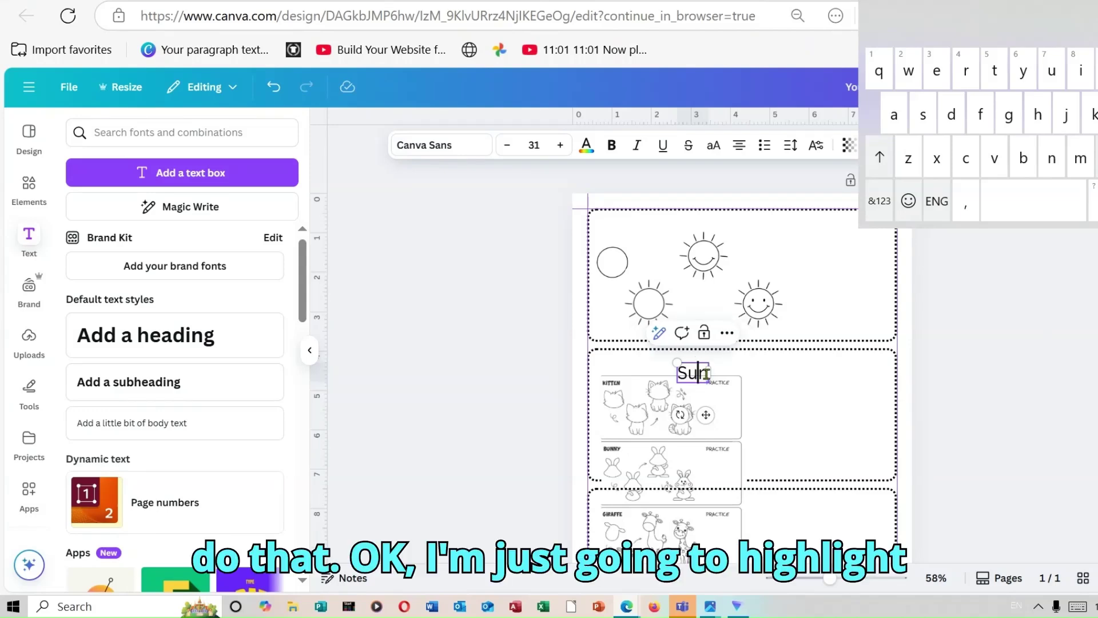
left_click_drag(706, 374, 678, 373)
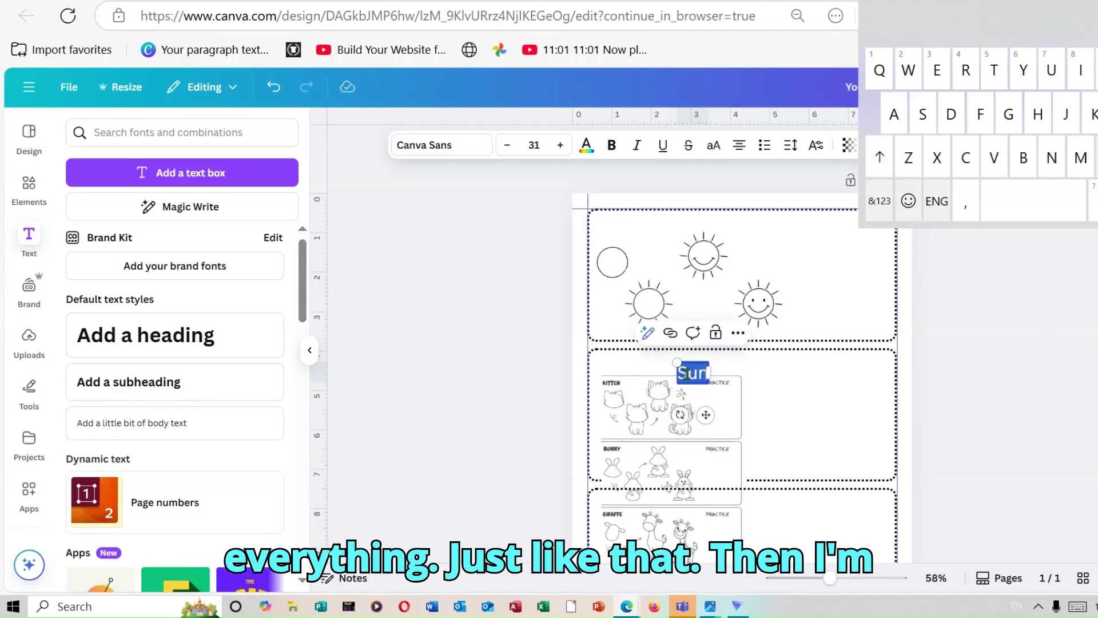
left_click(712, 149)
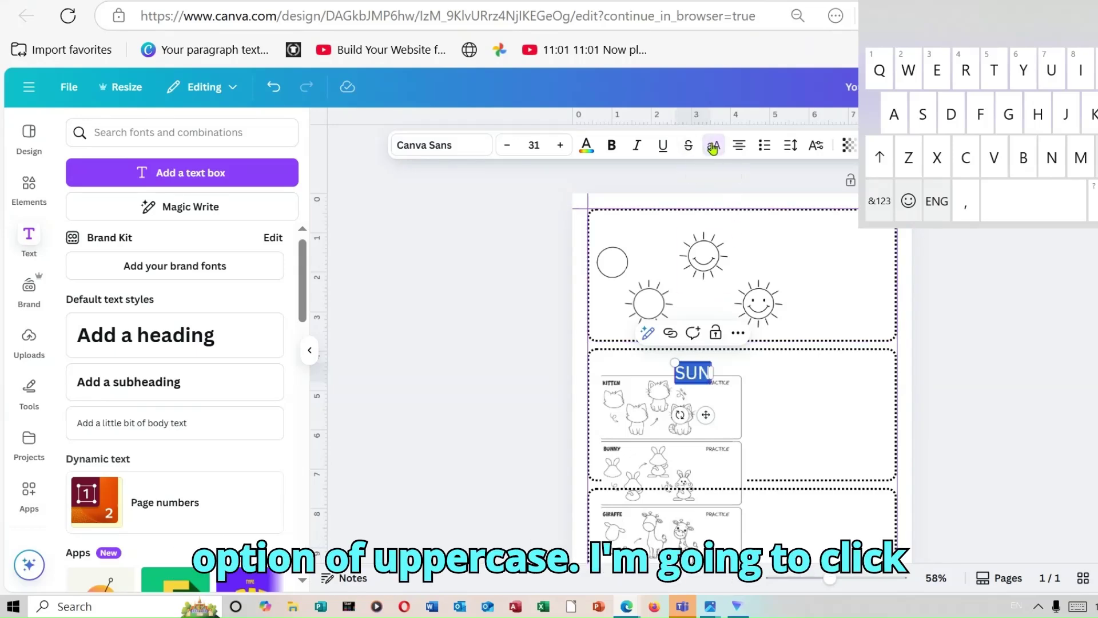
left_click(984, 405)
left_click(693, 372)
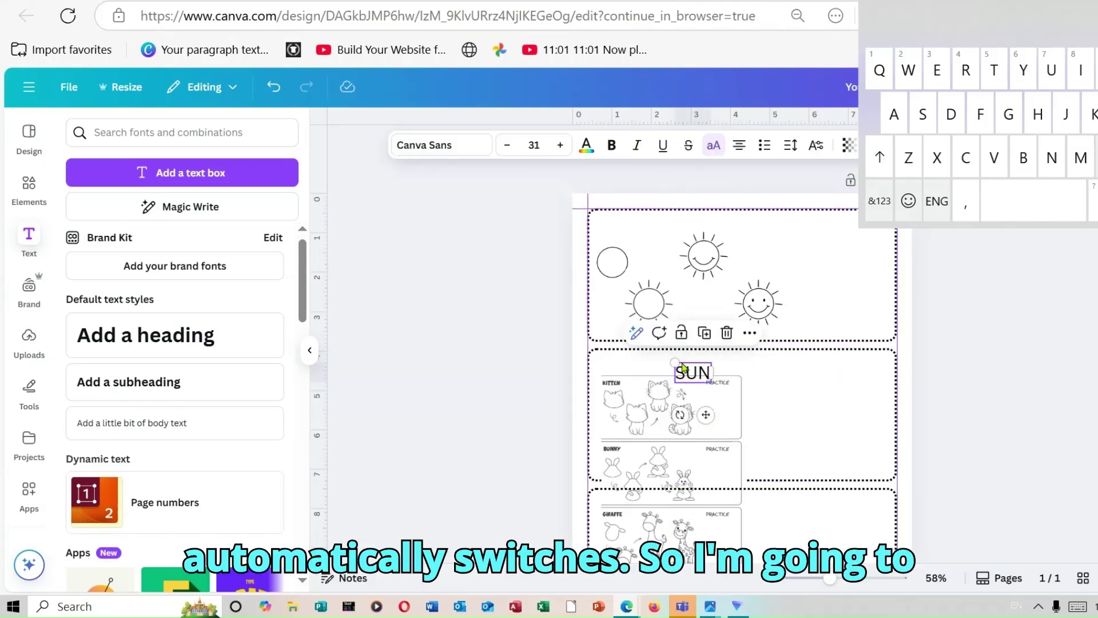
left_click_drag(693, 373, 611, 228)
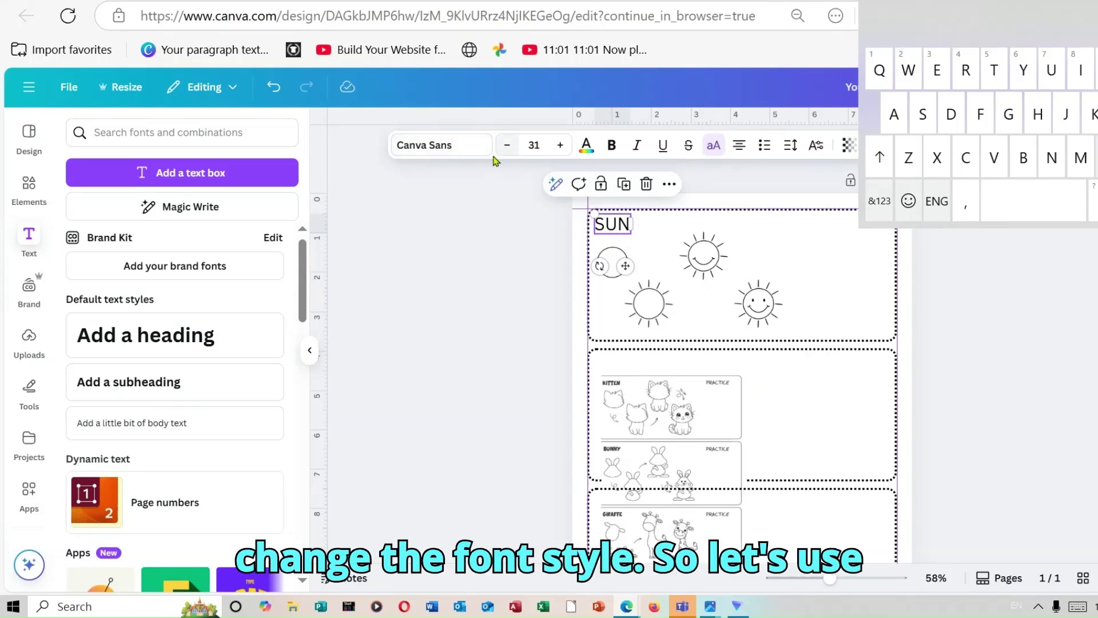
Set the SUN label's font to Comic Sans and make it bold.
left_click(473, 150)
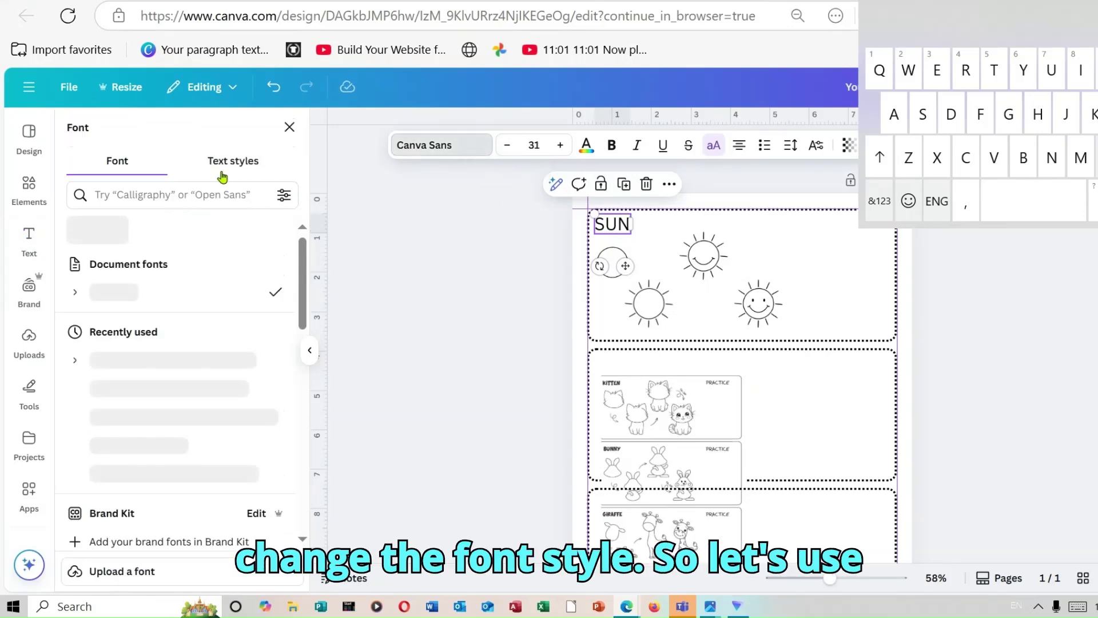
left_click(168, 195)
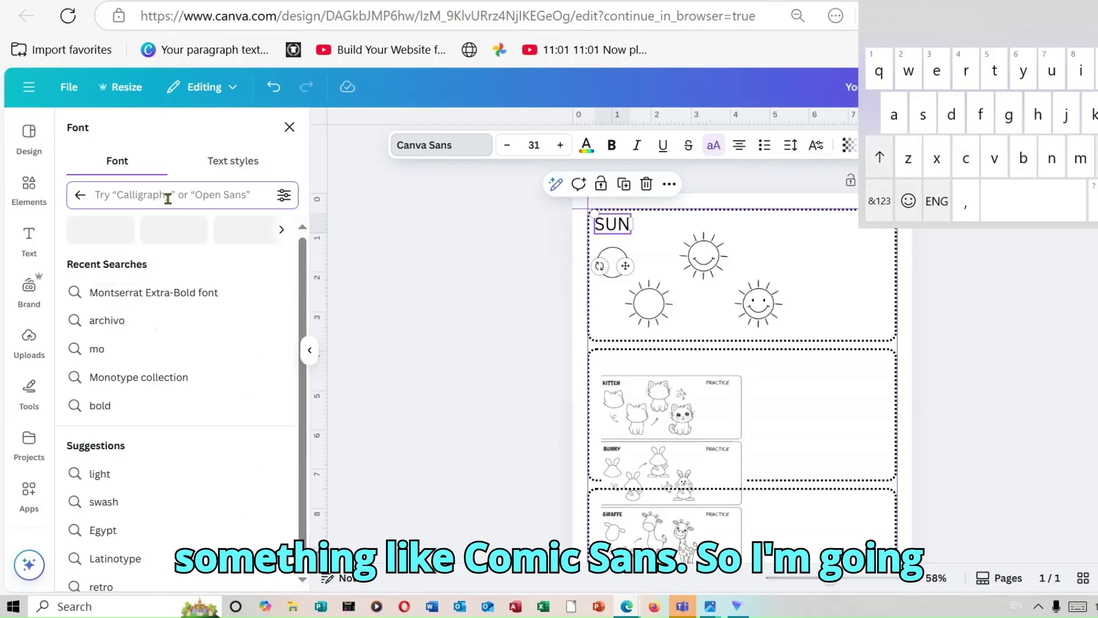
type("co")
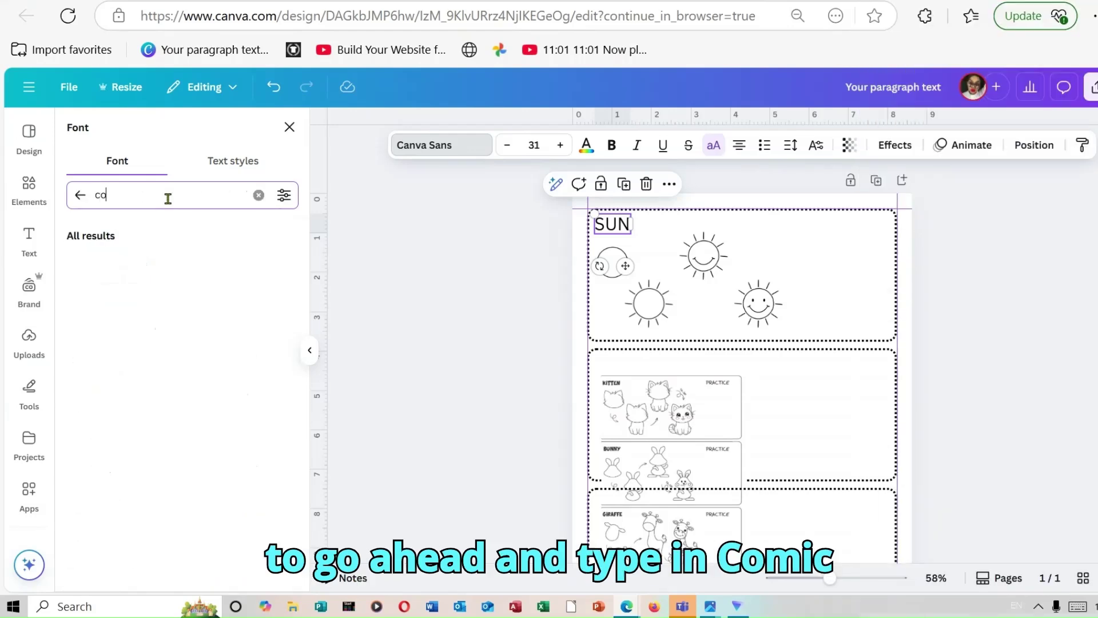
type("mis")
key("BackSpace")
type("c")
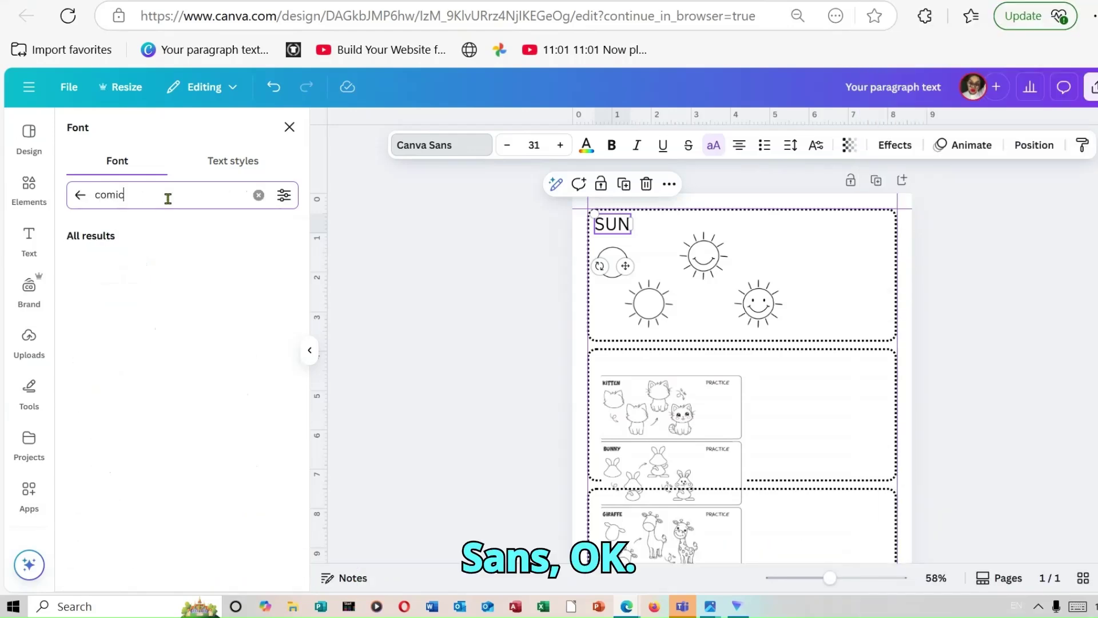
type(" sans")
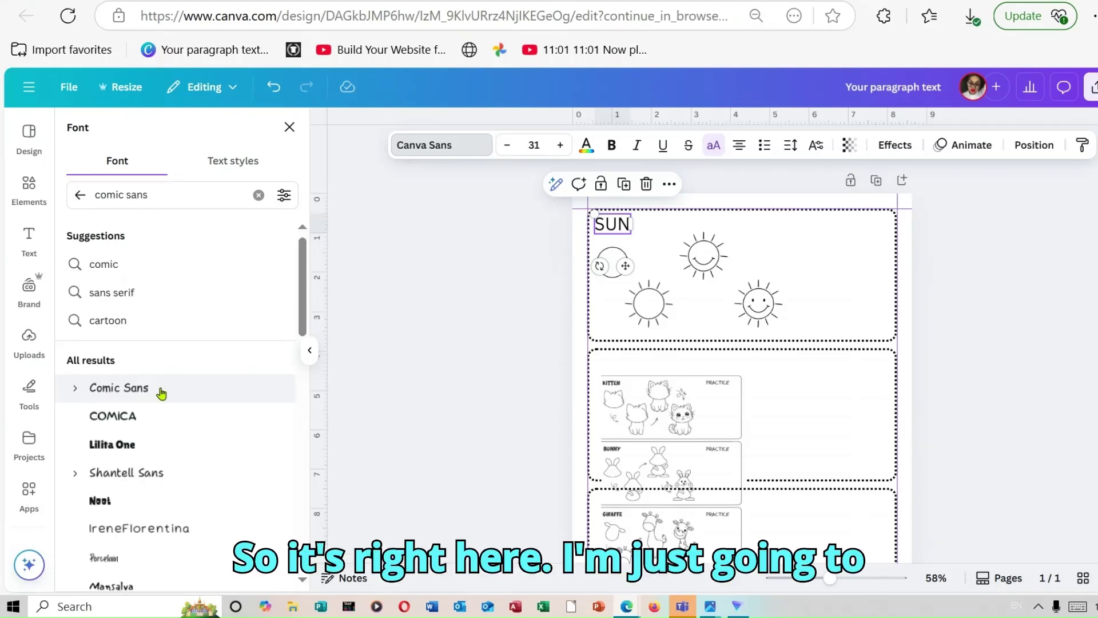
left_click(162, 394)
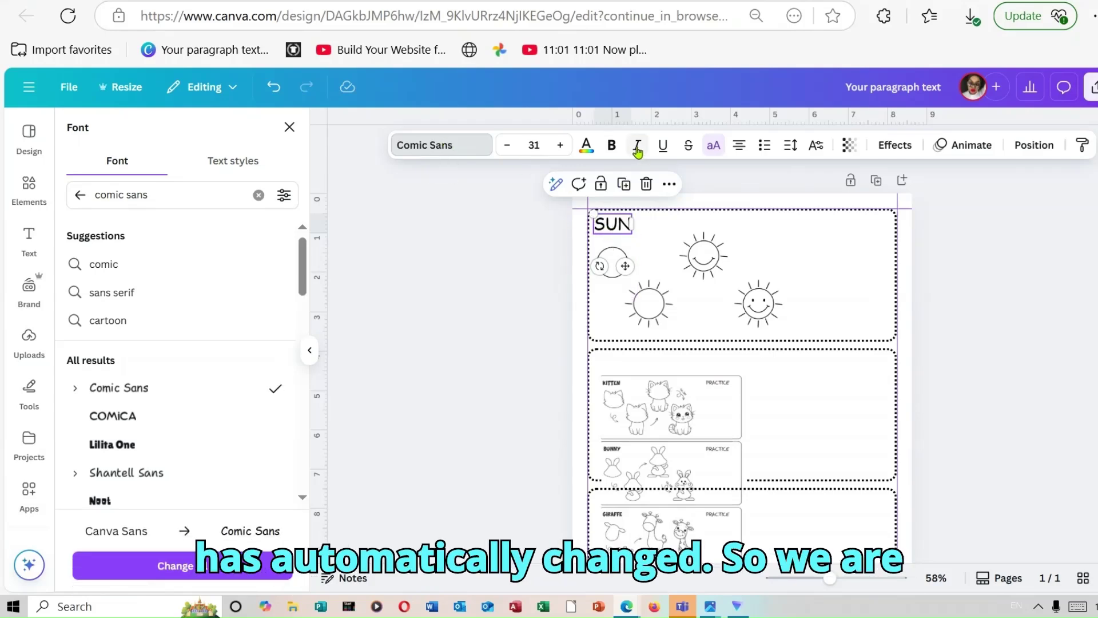
left_click(617, 150)
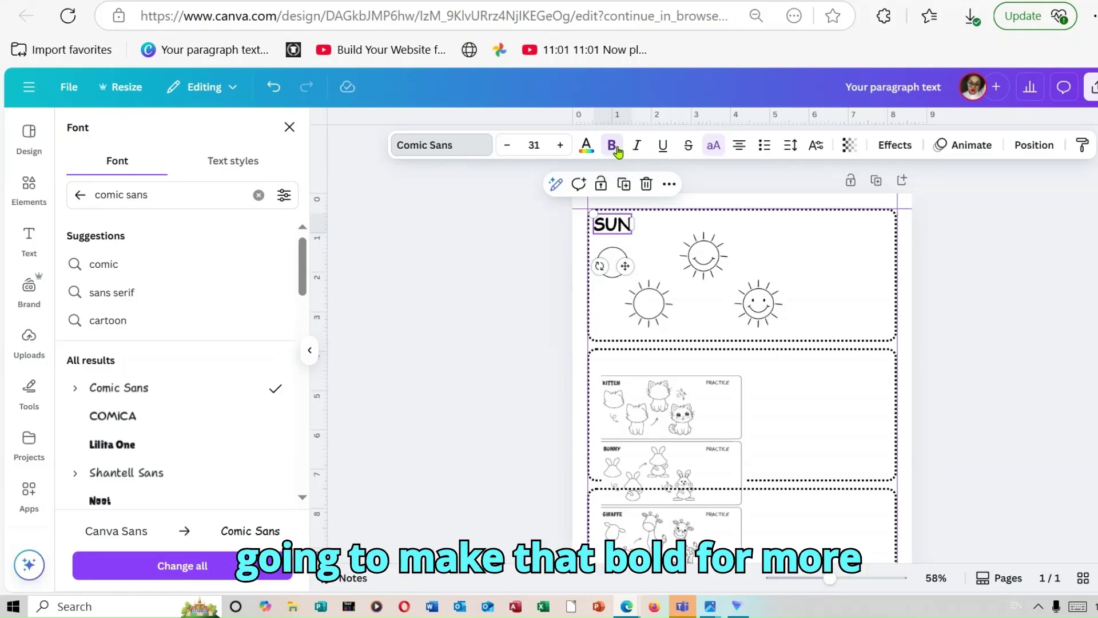
Duplicate the SUN label into the upper-right corner of the first dotted box and change the copy's text to PRACTICE.
right_click(623, 231)
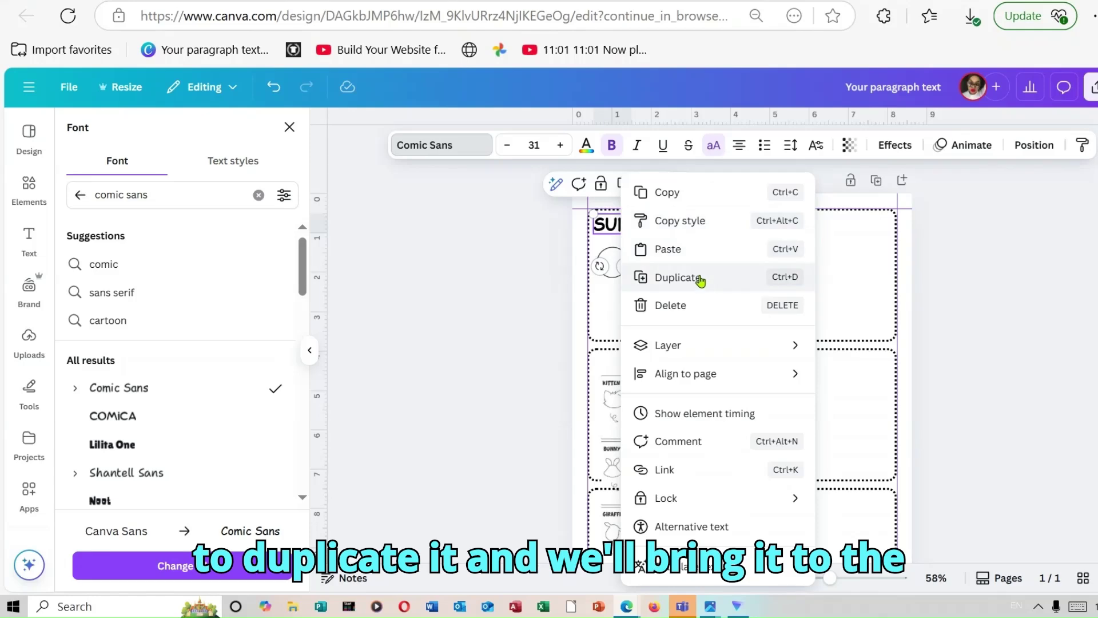
left_click(699, 278)
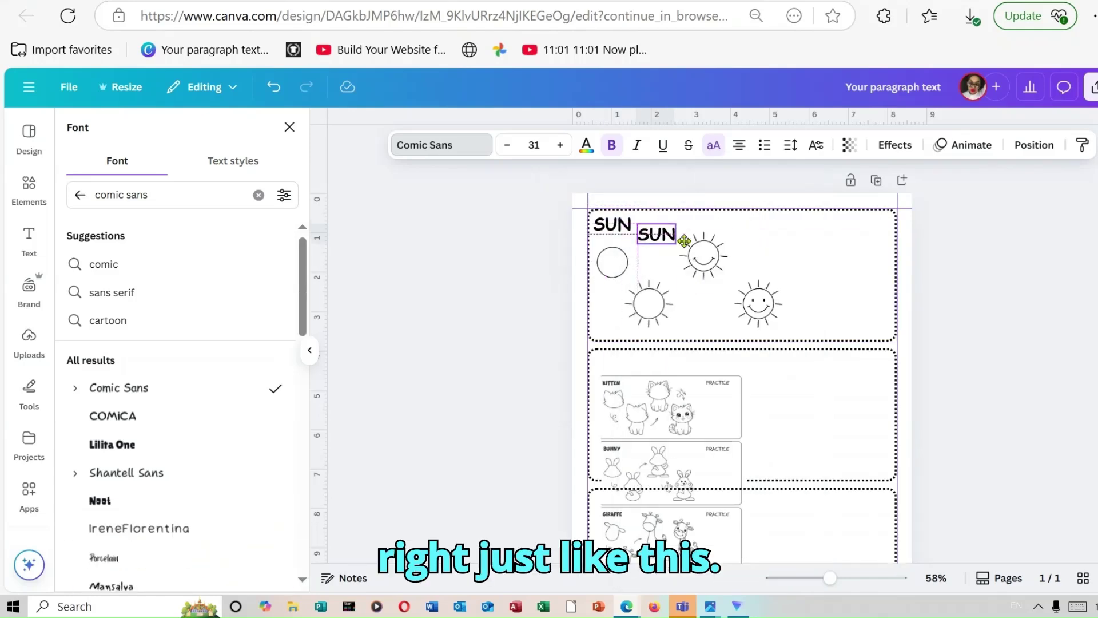
left_click_drag(684, 241, 856, 225)
double_click(856, 224)
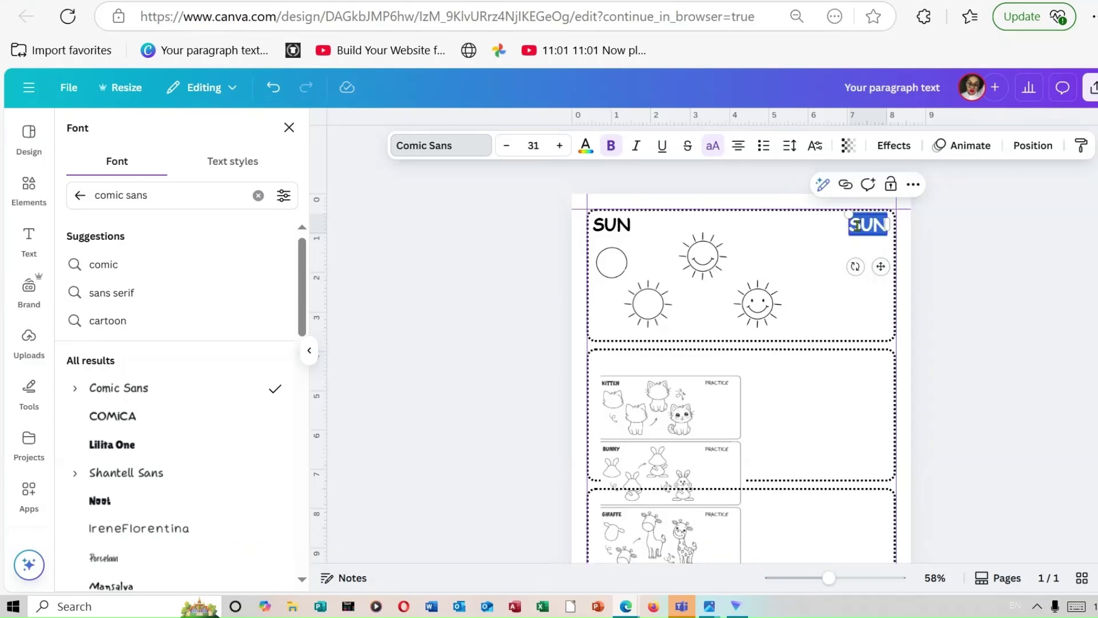
type("PRACT")
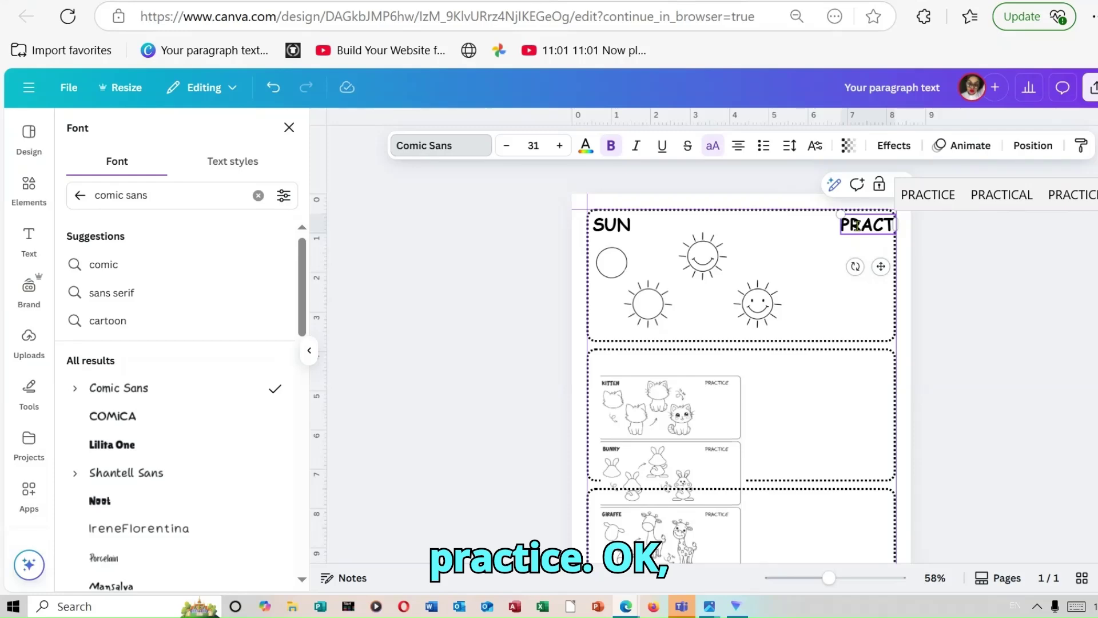
type("ICE")
key("Escape")
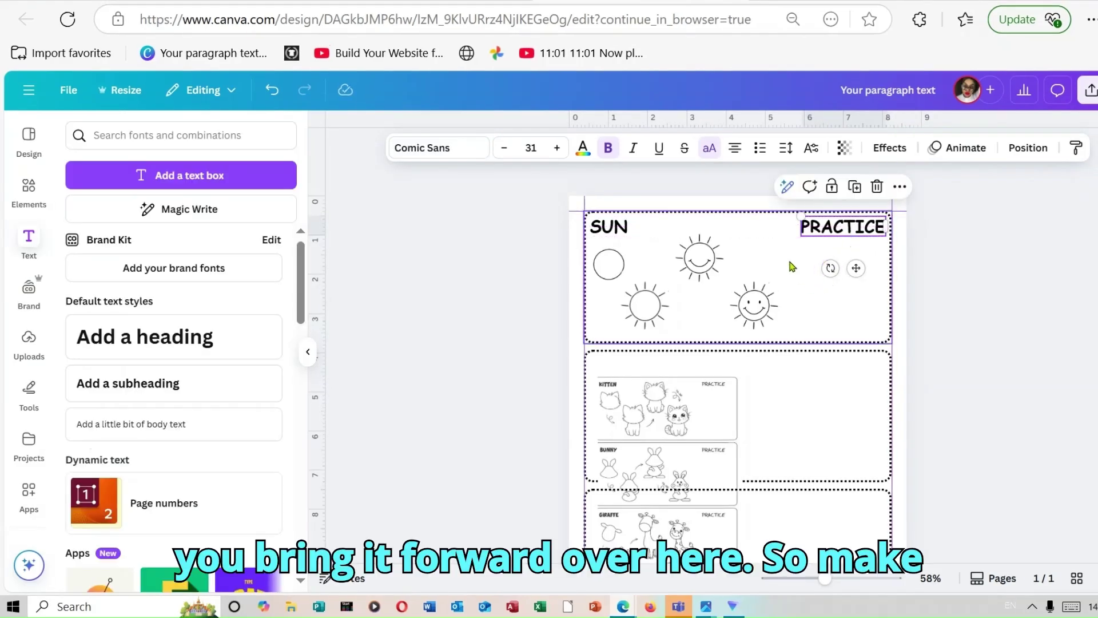
left_click(981, 287)
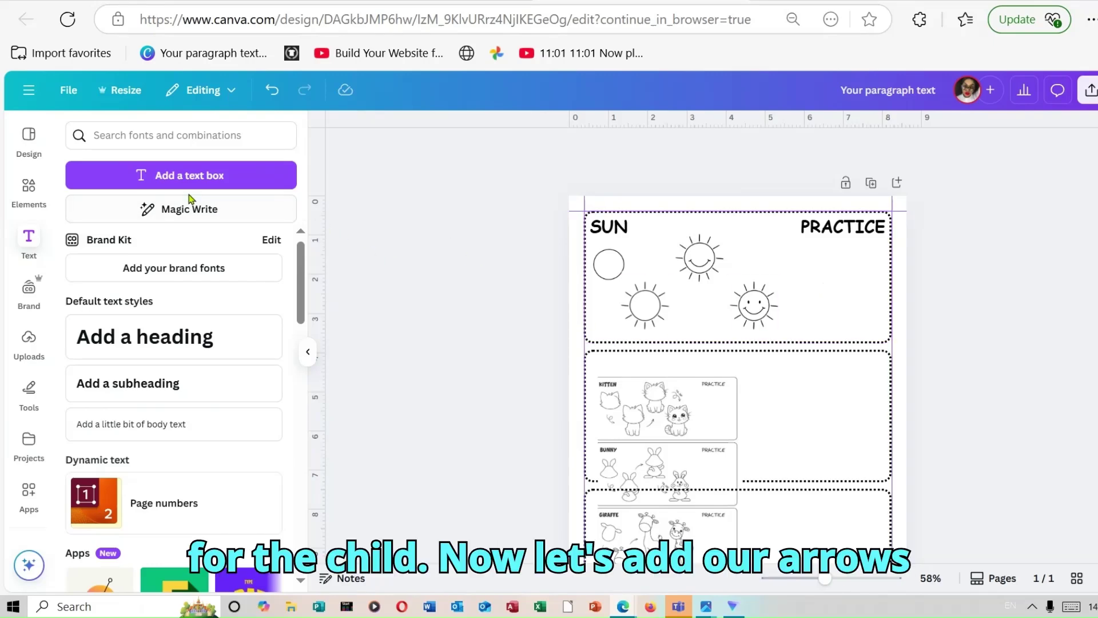
Search the graphics elements for arrows and add the curved arrow that dips and points right to the page.
left_click(20, 187)
left_click(132, 141)
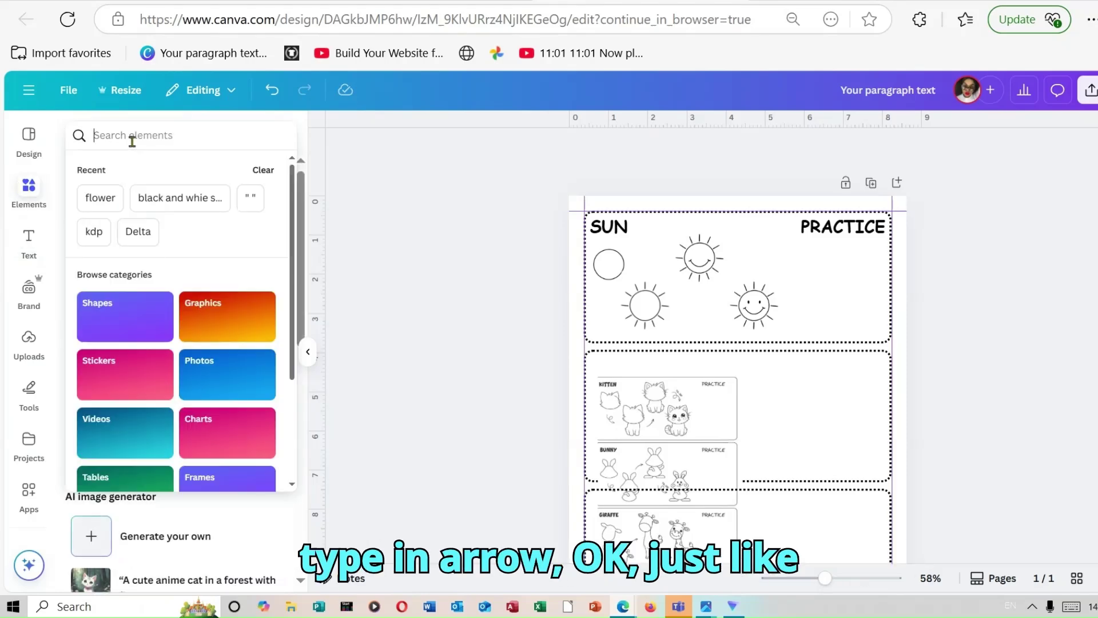
type("arrow")
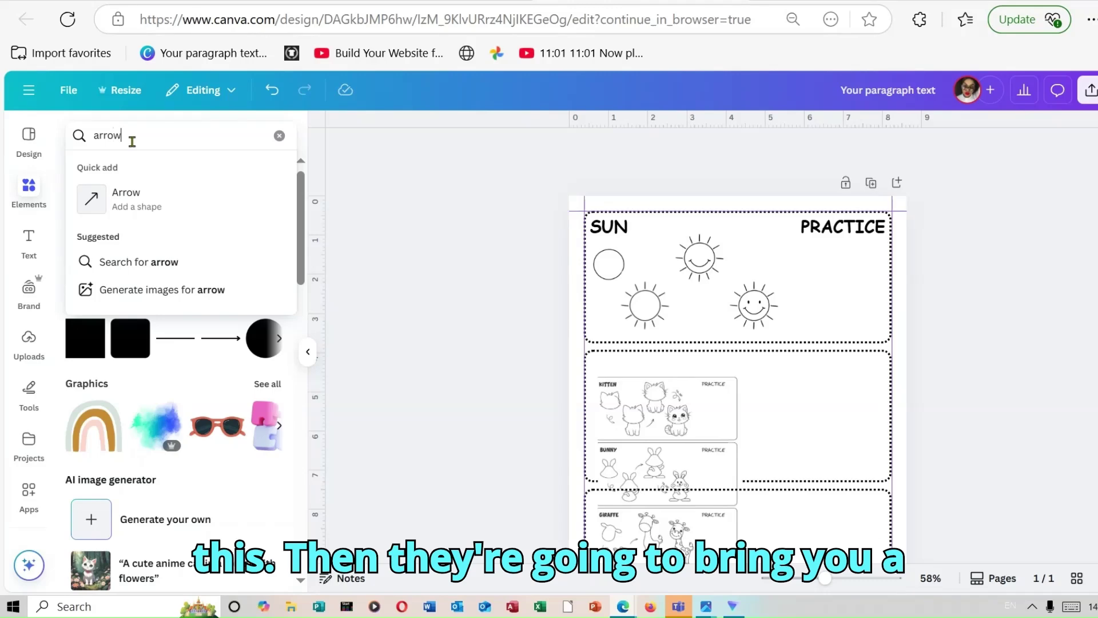
key("Return")
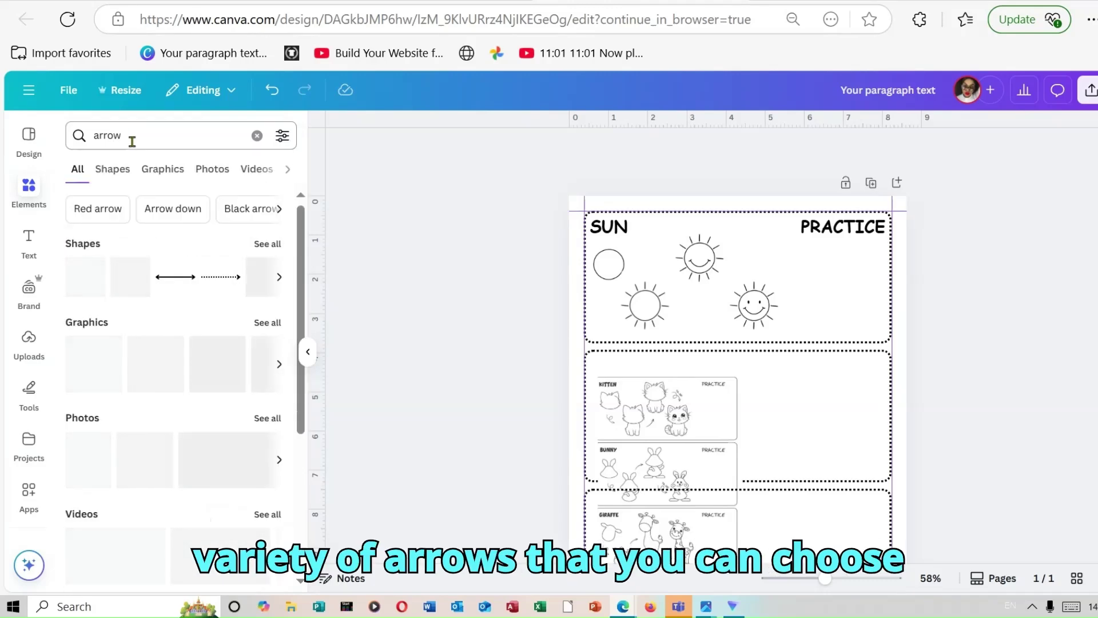
left_click(266, 245)
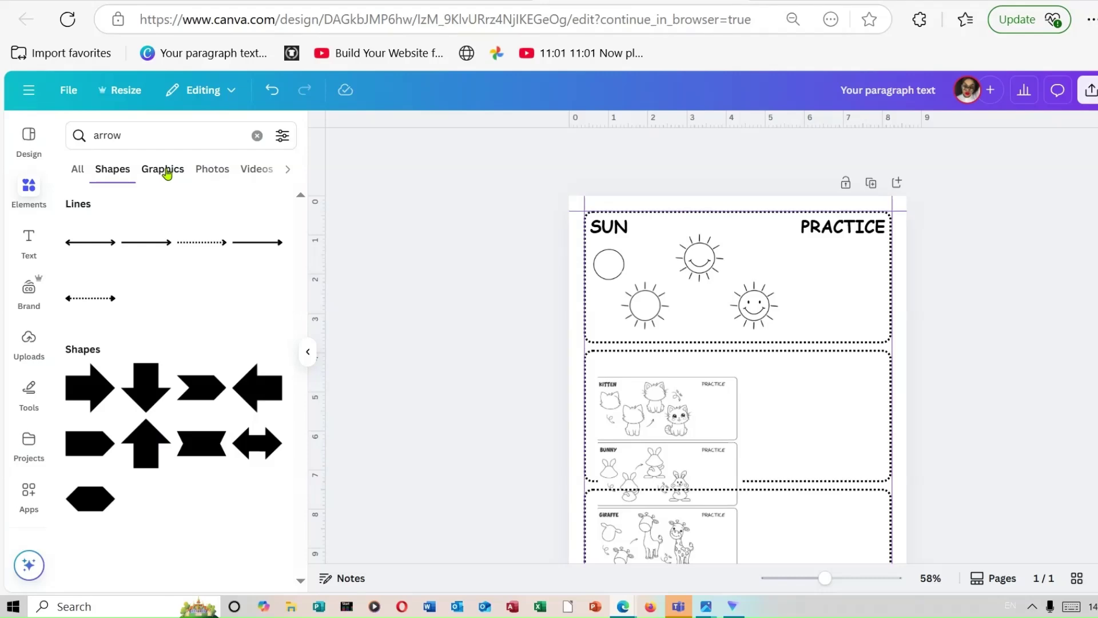
left_click(166, 171)
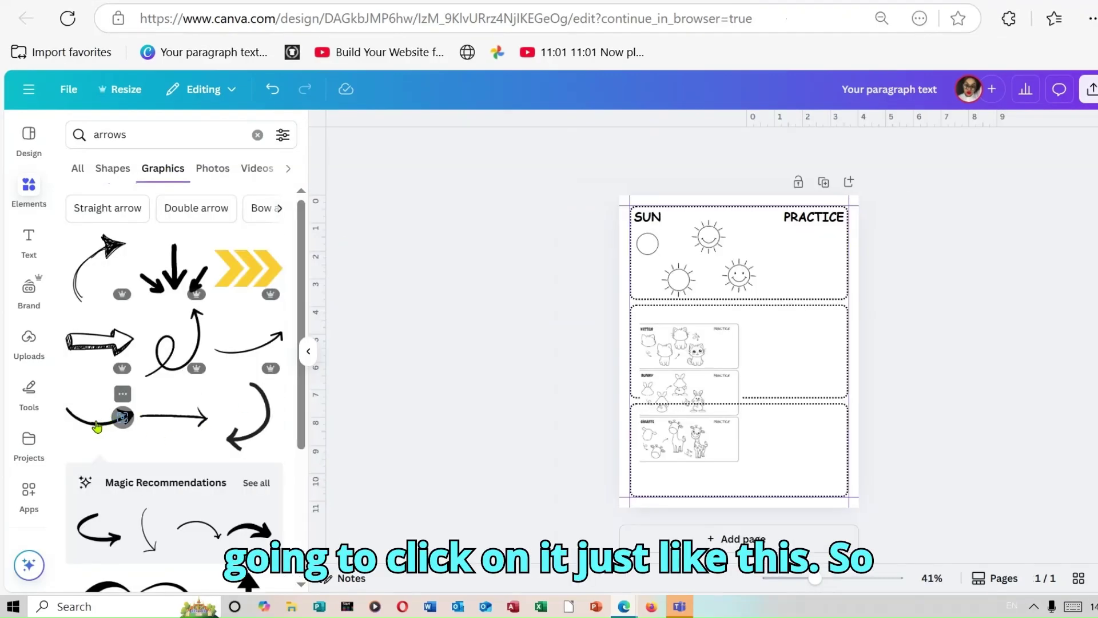
left_click(97, 426)
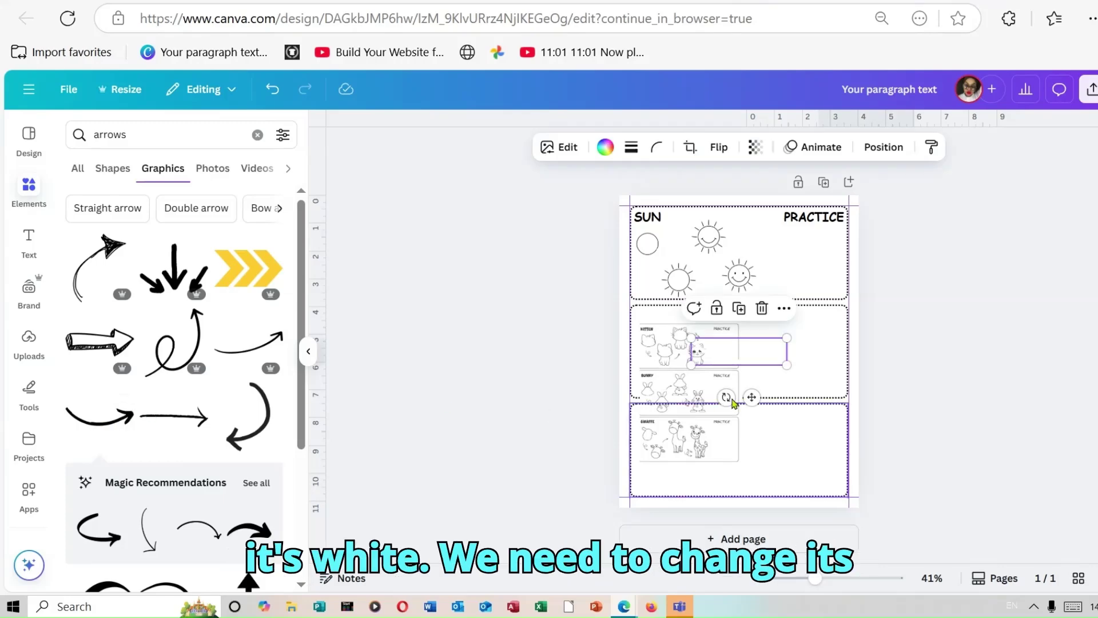
Recolor the curved arrow black and shrink it to a small size suitable for linking the sun drawings.
left_click(604, 148)
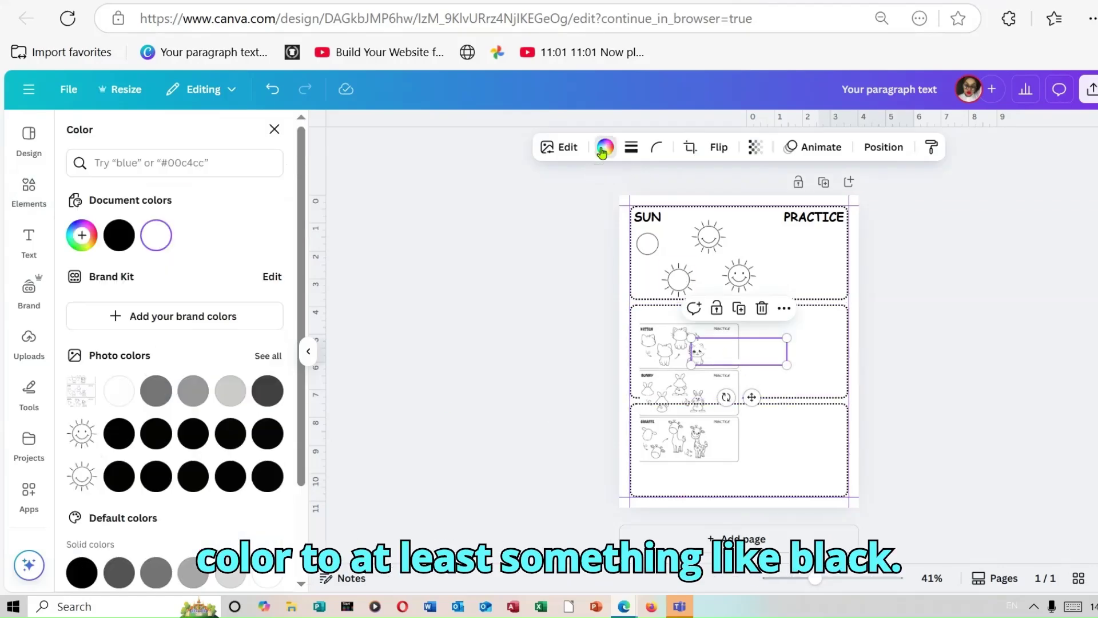
left_click(121, 236)
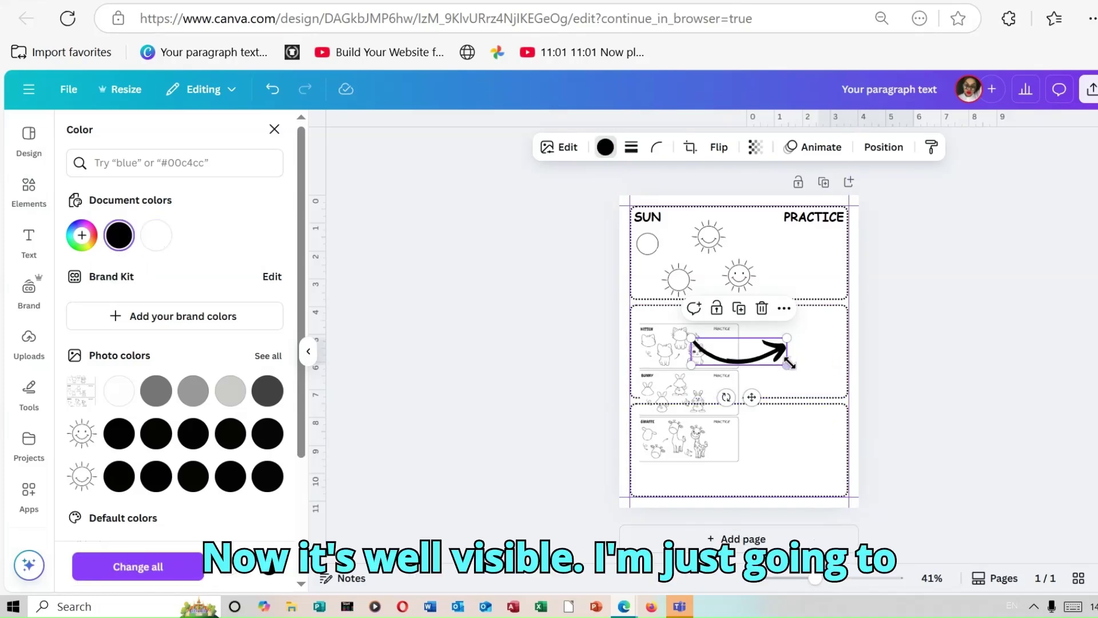
left_click_drag(776, 359, 718, 346)
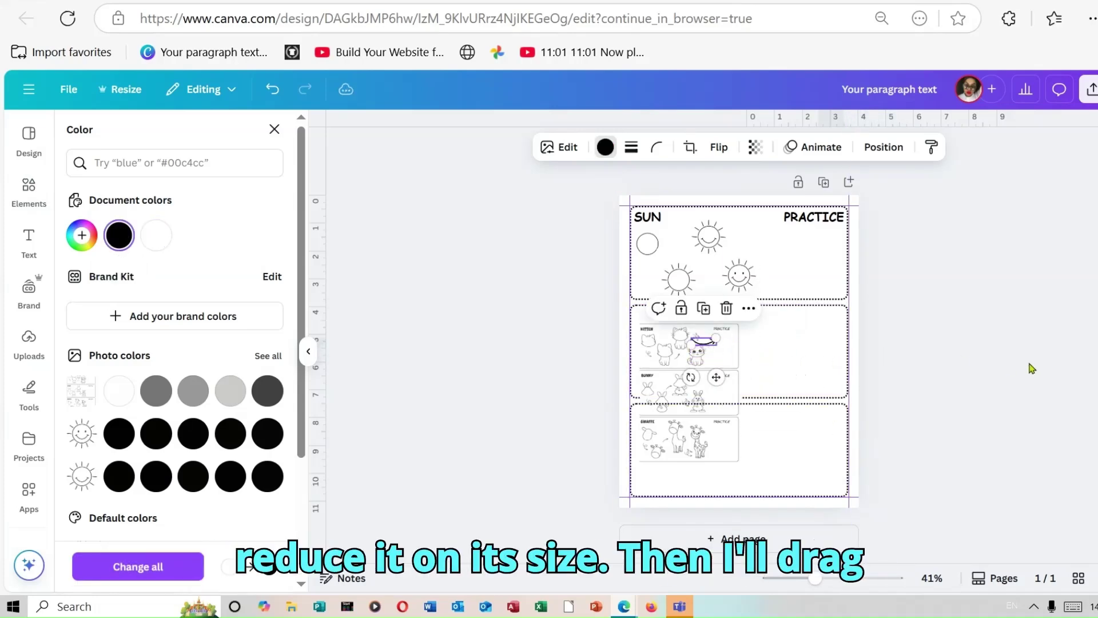
key("Escape")
left_click(958, 348)
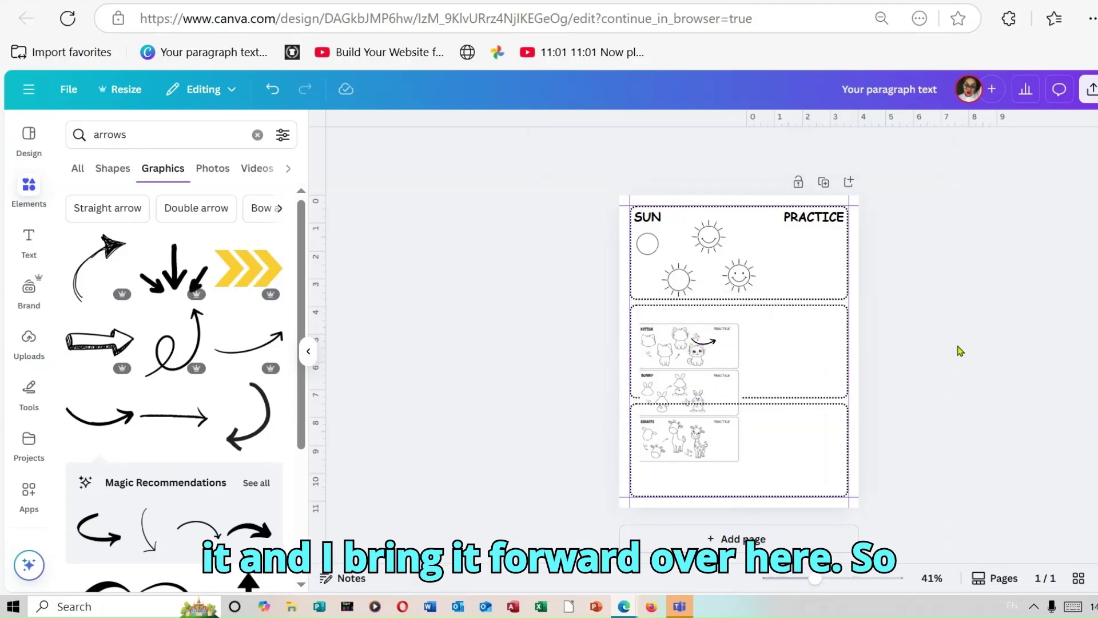
Move the small arrow below the plain circle and rotate it to point down toward the sun with rays.
left_click_drag(705, 343, 648, 272)
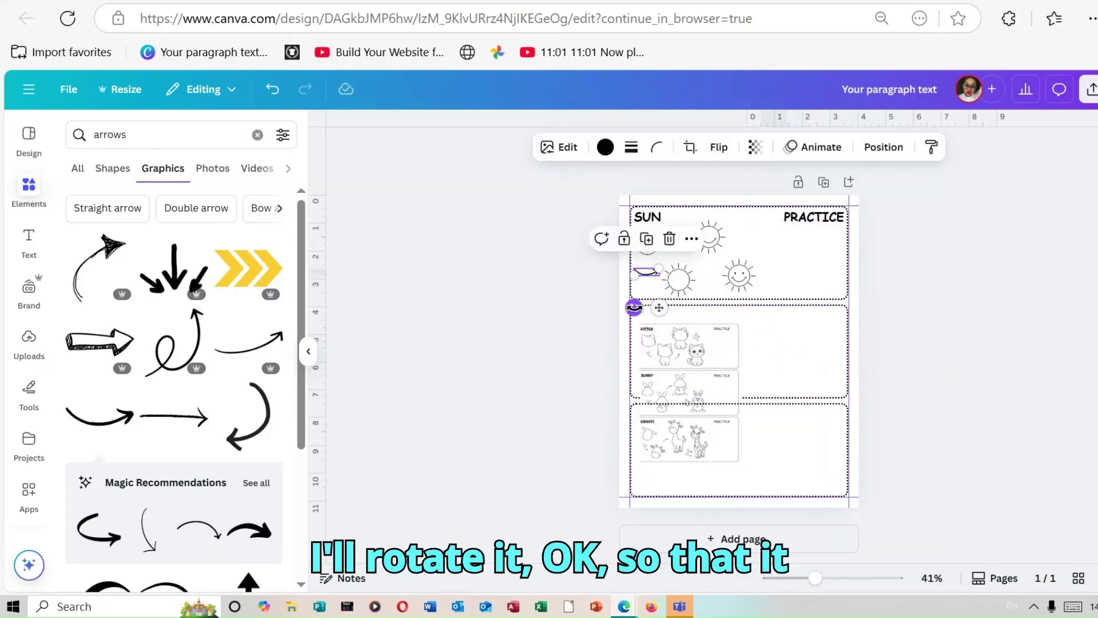
left_click_drag(635, 316, 611, 296)
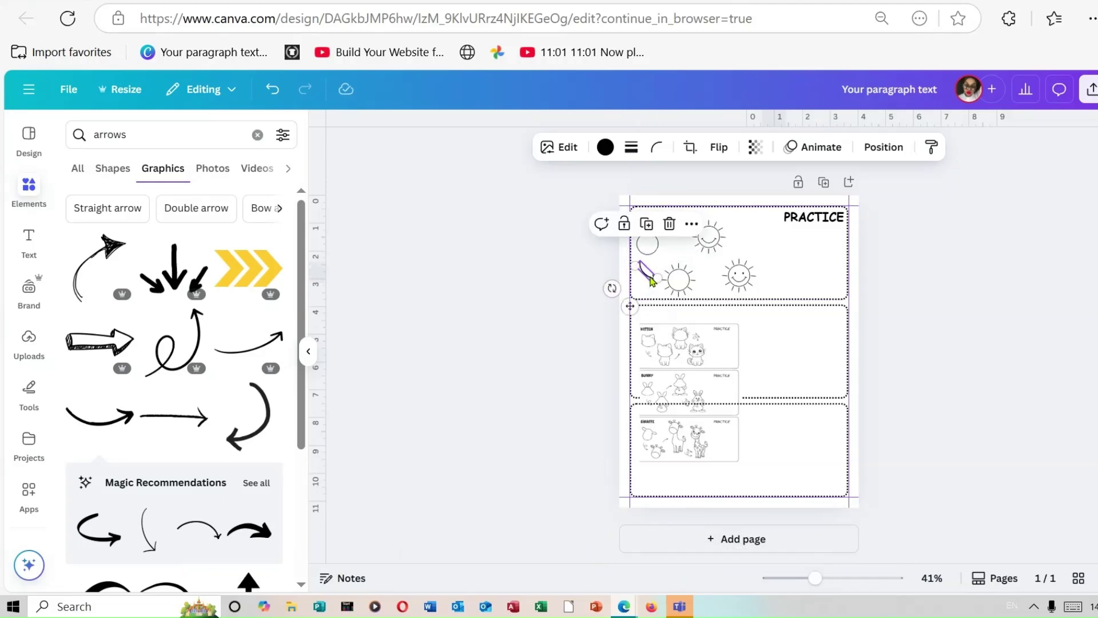
left_click(997, 313)
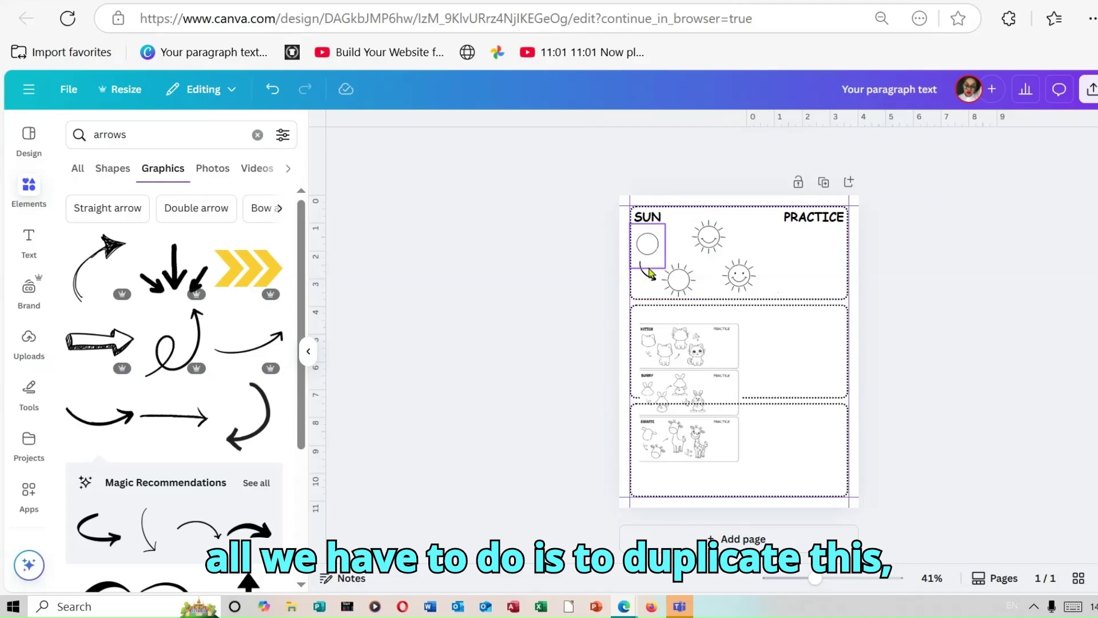
Duplicate the arrow and place the copy between the faceless sun and the upper smiling sun, curving upward toward the latter.
right_click(649, 276)
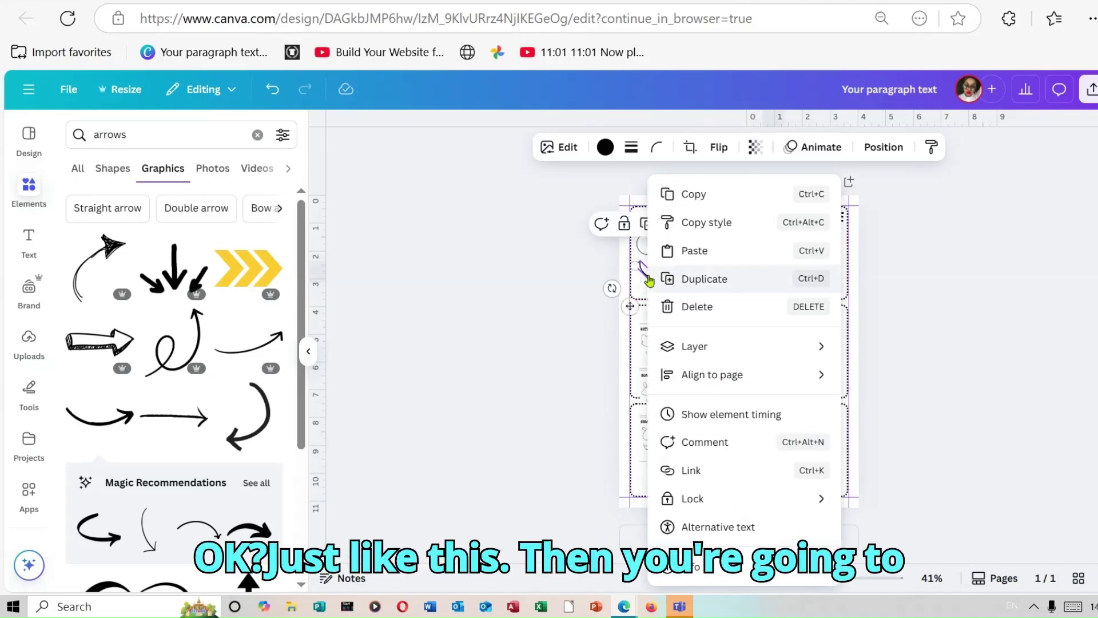
left_click(747, 281)
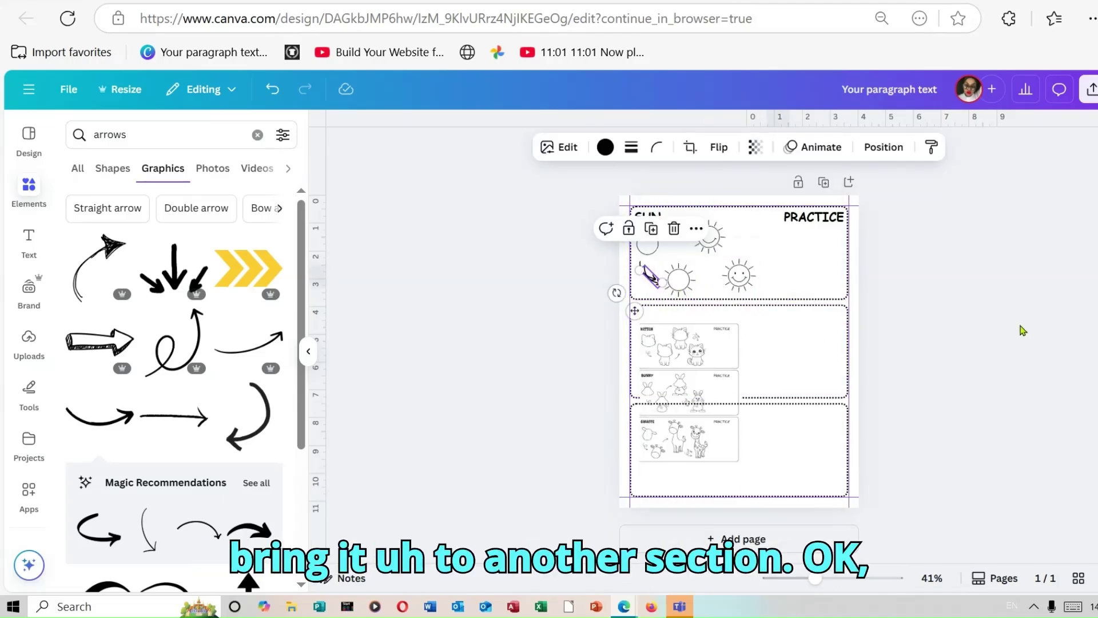
key("Escape")
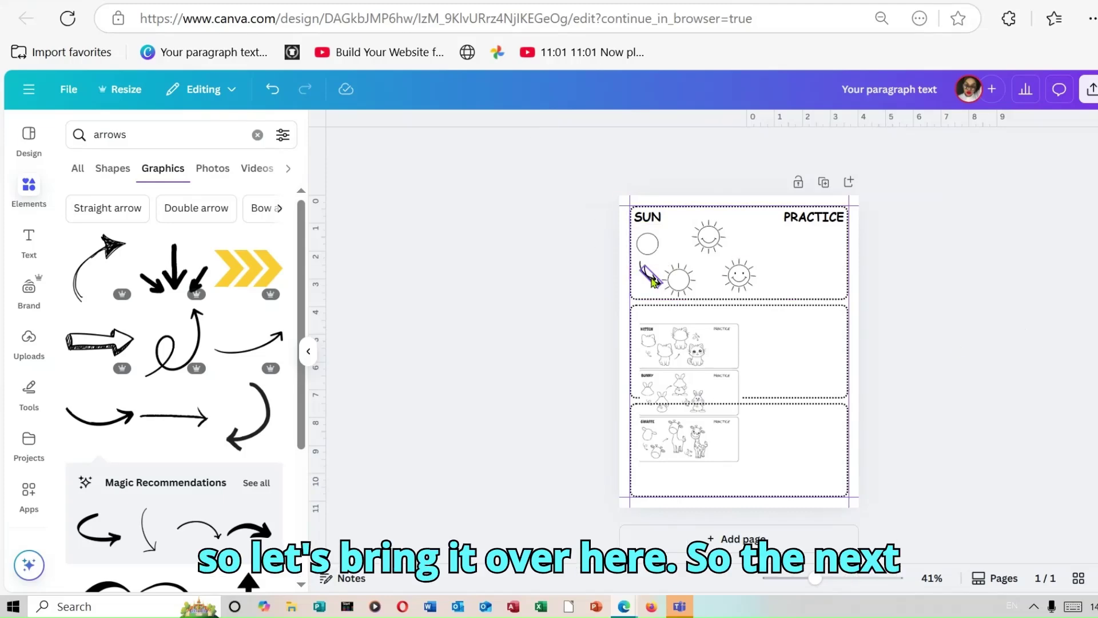
left_click_drag(654, 278, 722, 322)
left_click(915, 284)
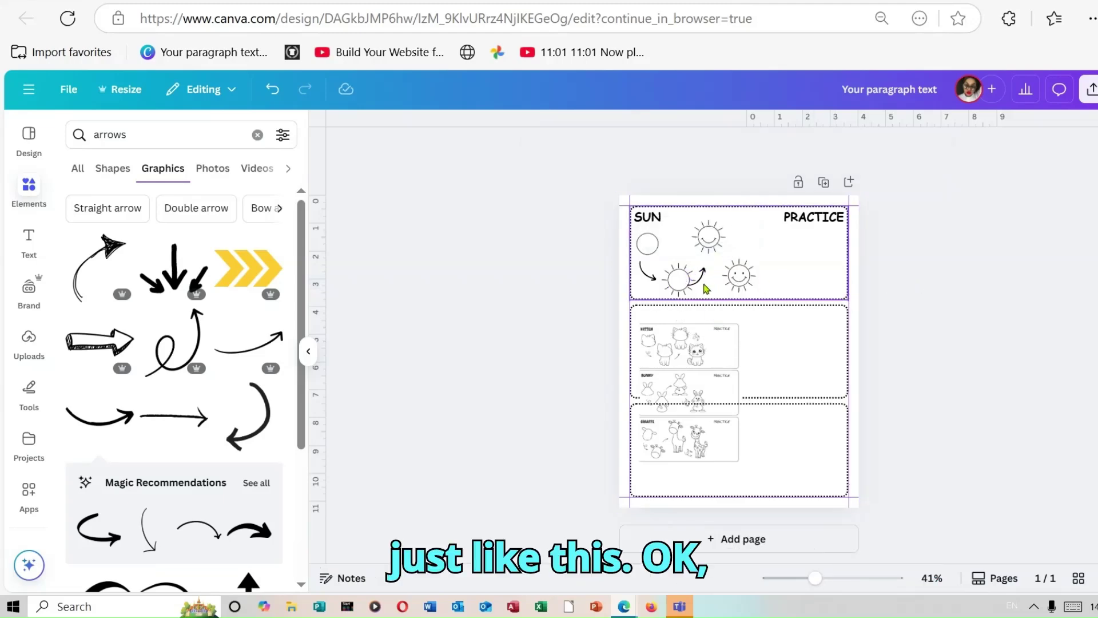
Duplicate the second arrow and place the re-angled copy between the upper smiling sun and the final sun.
left_click(702, 277)
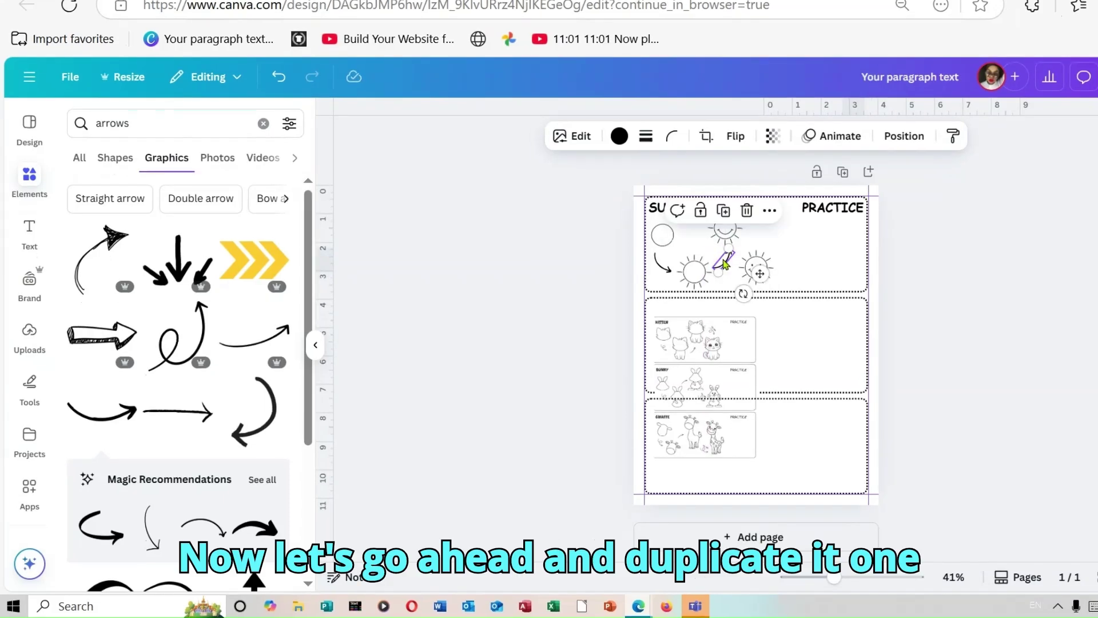
right_click(725, 263)
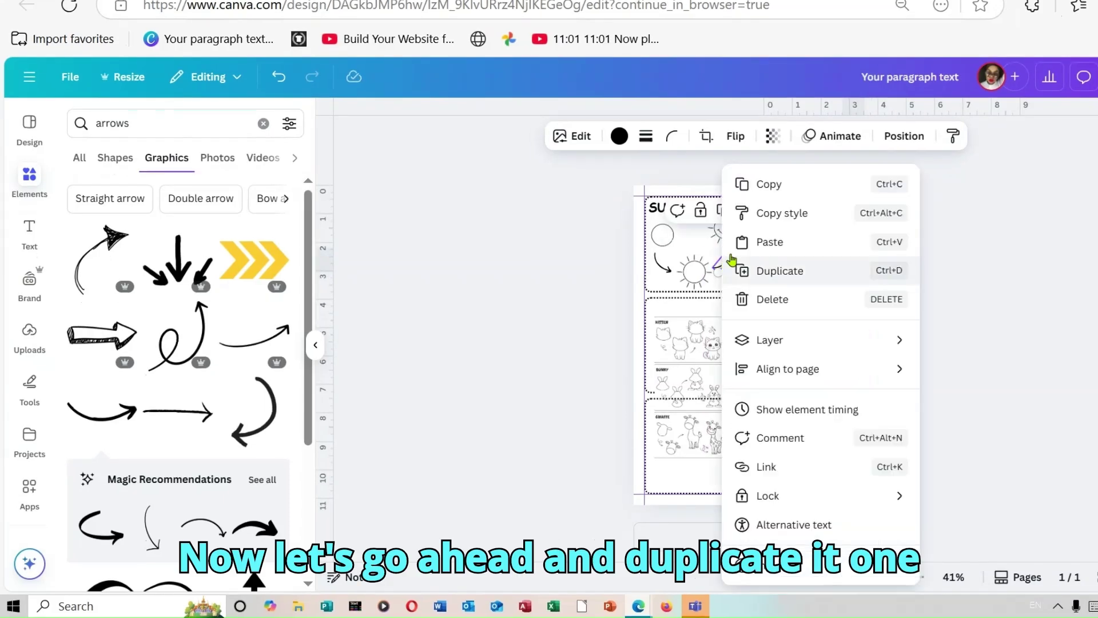
left_click(818, 273)
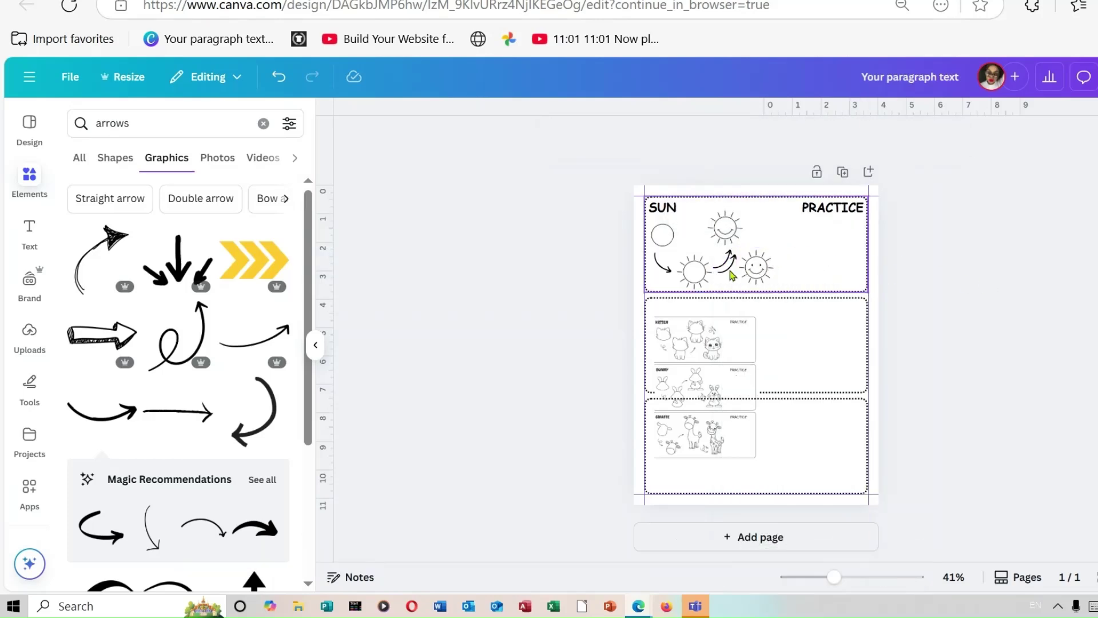
left_click_drag(732, 268, 733, 240)
left_click(738, 140)
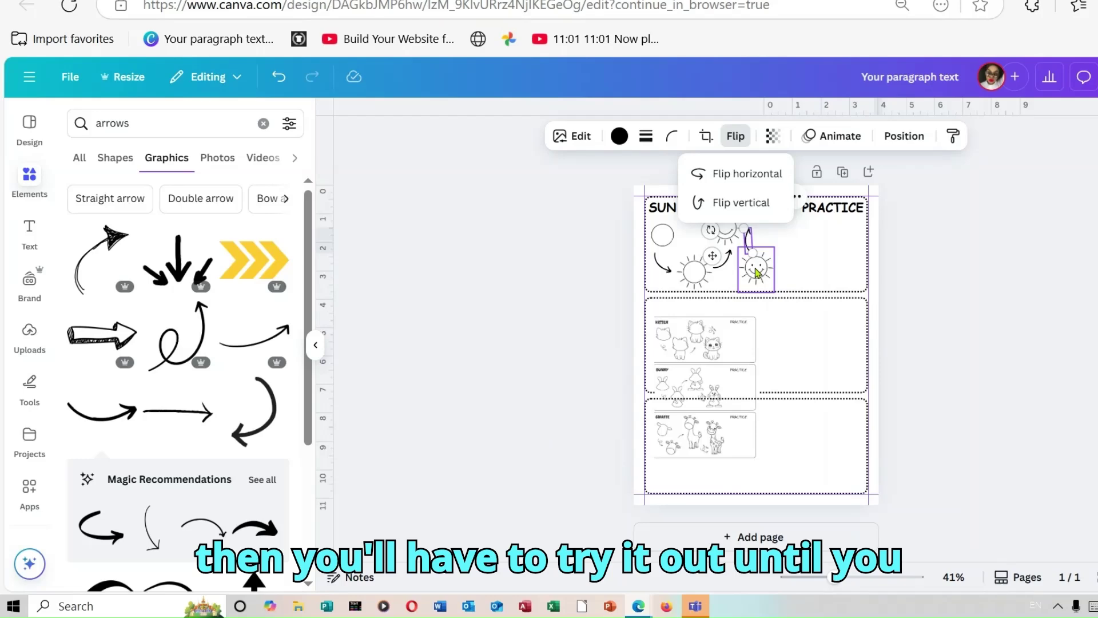
left_click(997, 319)
left_click(785, 246)
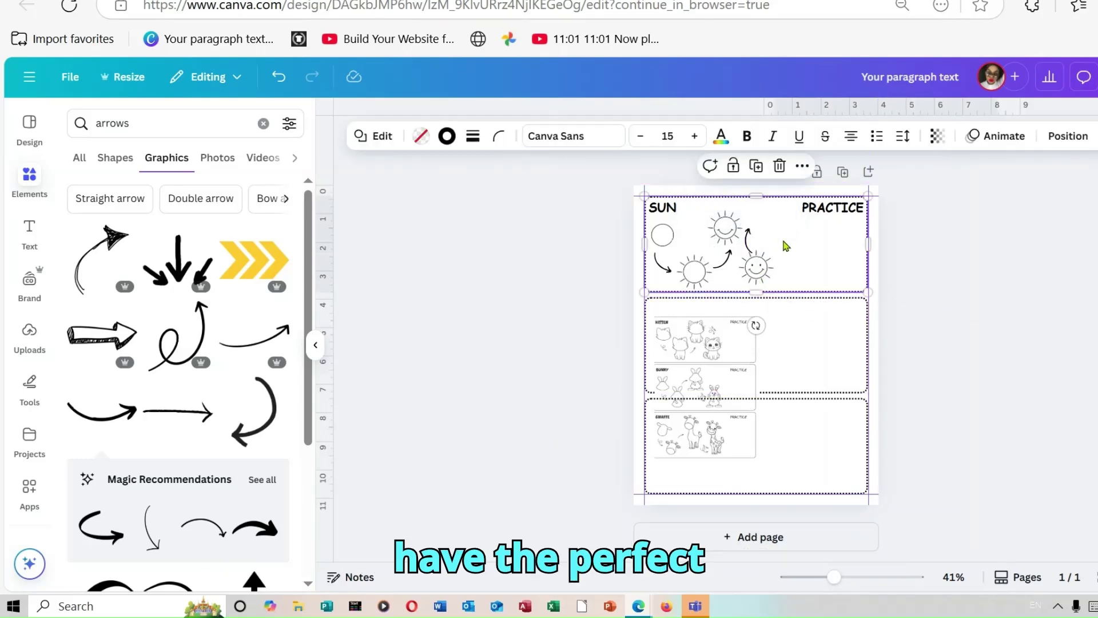
left_click(752, 248)
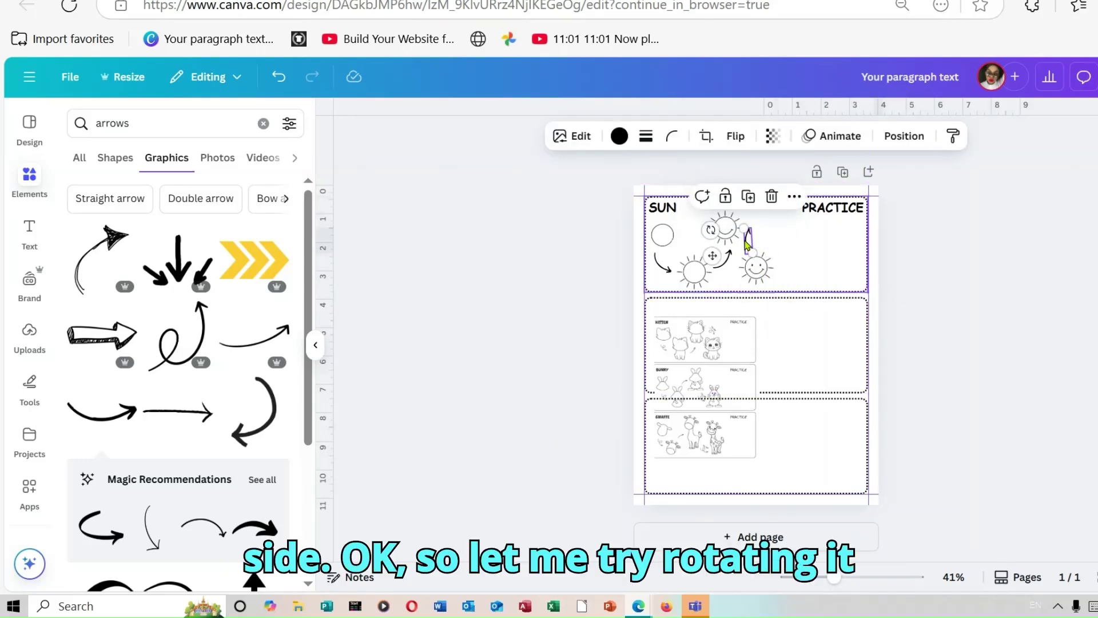
left_click(746, 245)
left_click_drag(756, 323, 719, 309)
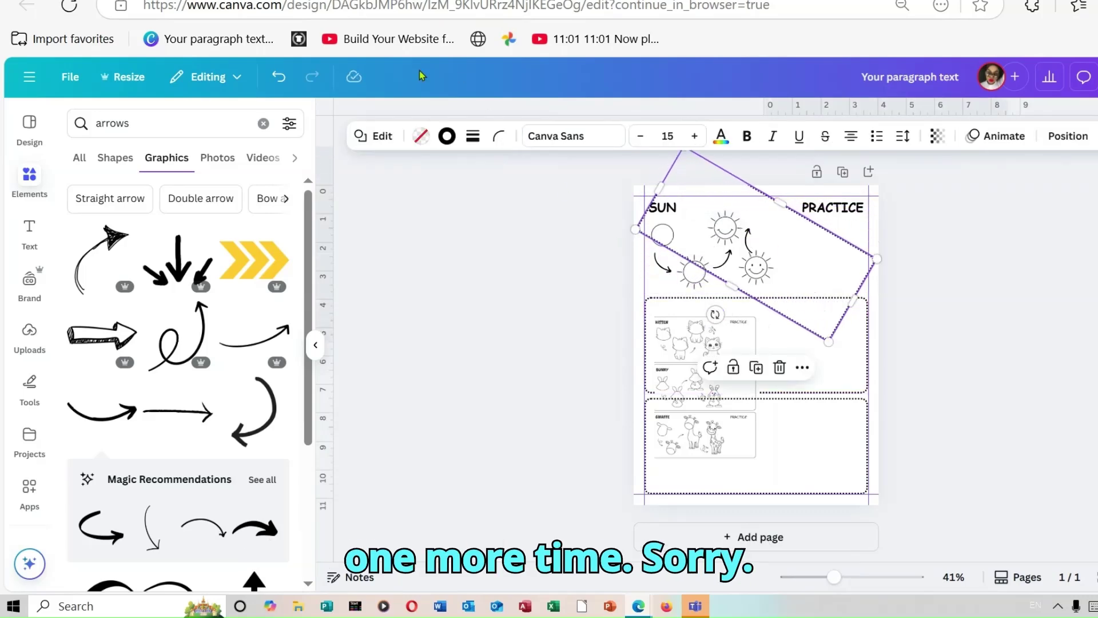
left_click(278, 78)
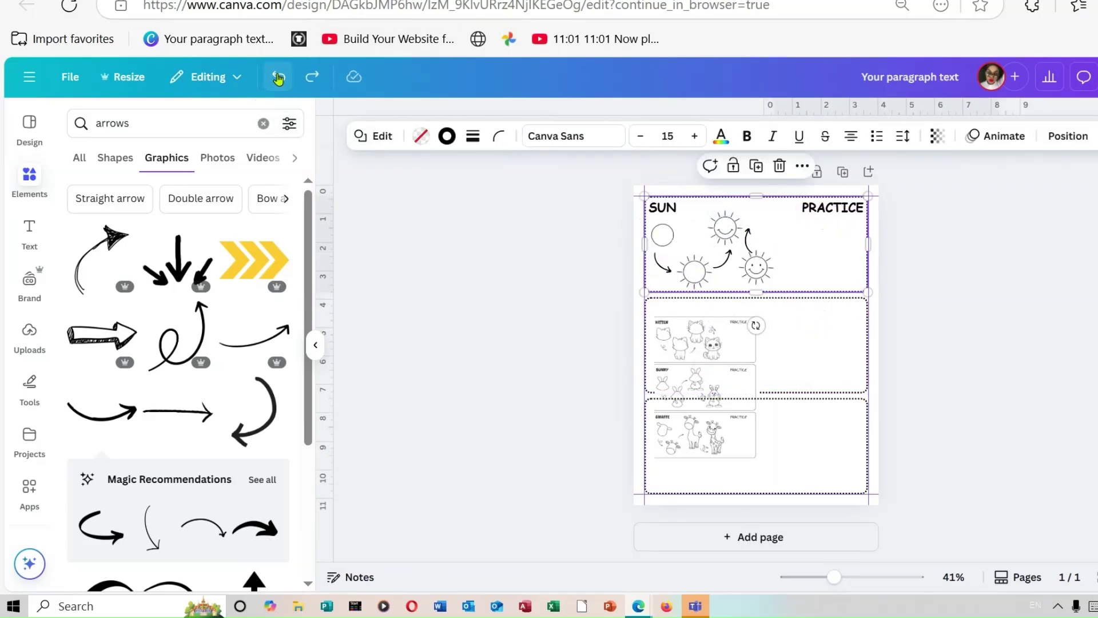
Rotate the third arrow so it curves down from the upper smiling sun to the final sun.
left_click(746, 245)
left_click_drag(748, 264, 818, 189)
left_click(972, 335)
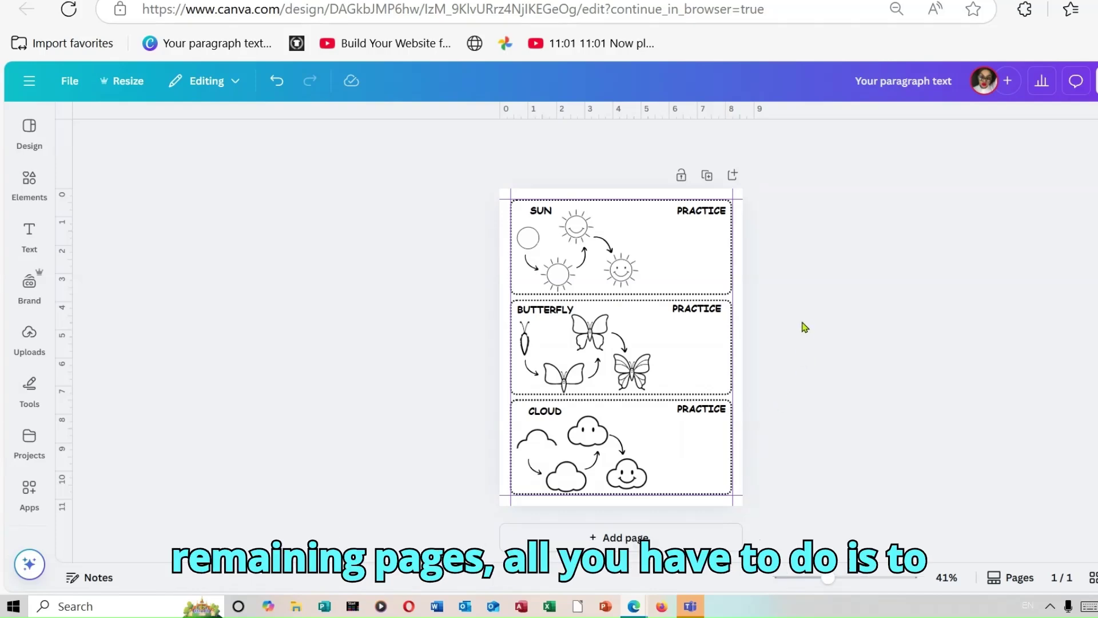
Duplicate the finished page and delete the two smiling suns from the SUN box on page 2.
left_click(707, 176)
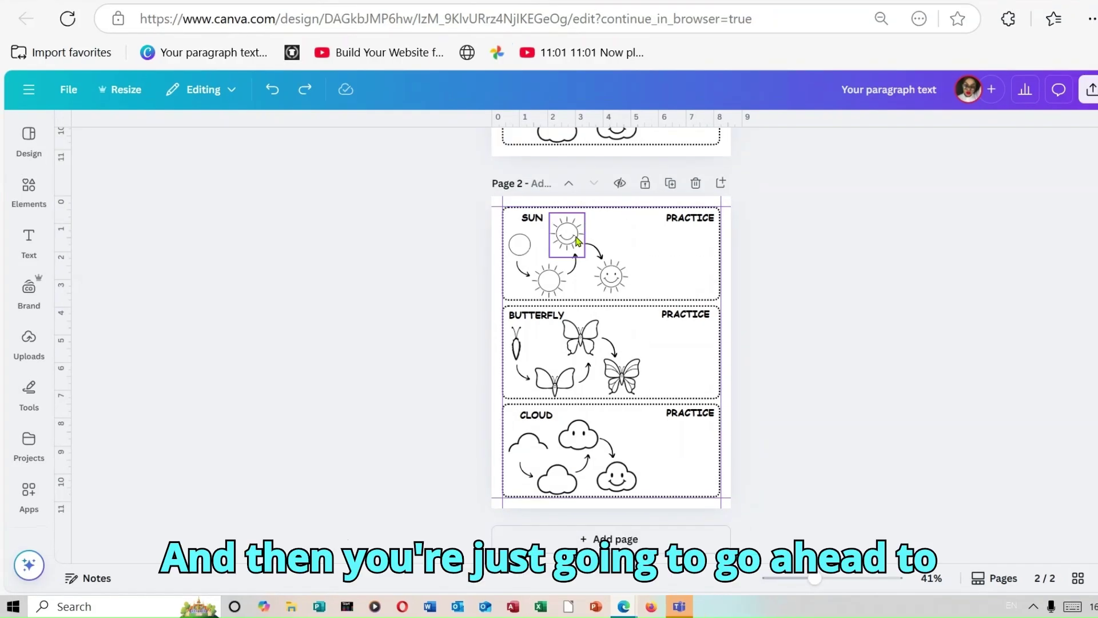
left_click(577, 240)
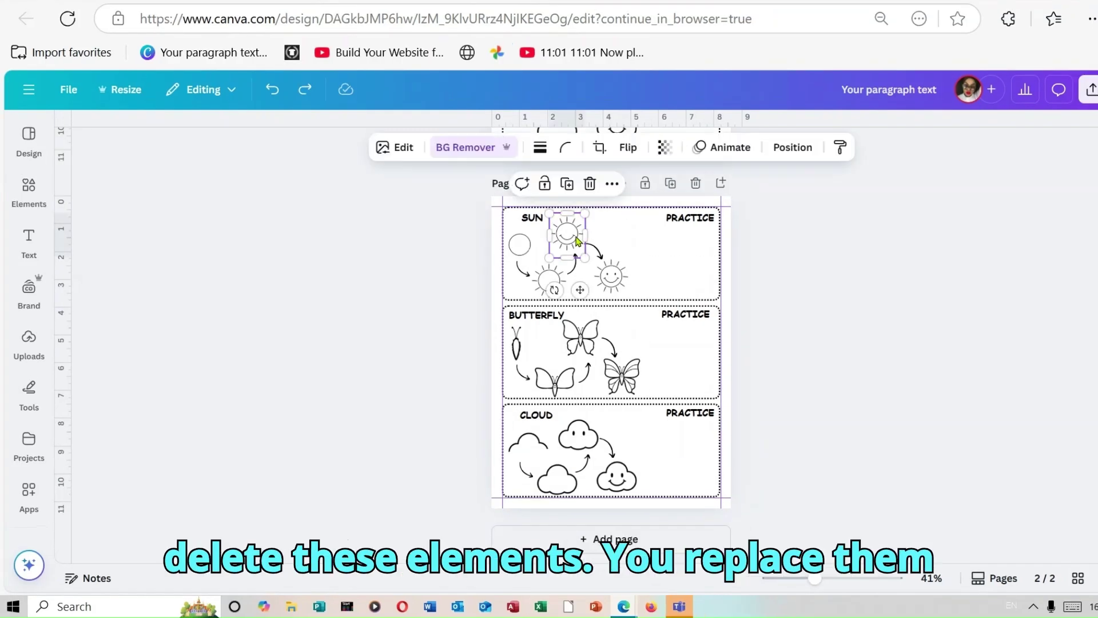
left_click(591, 189)
left_click(612, 281)
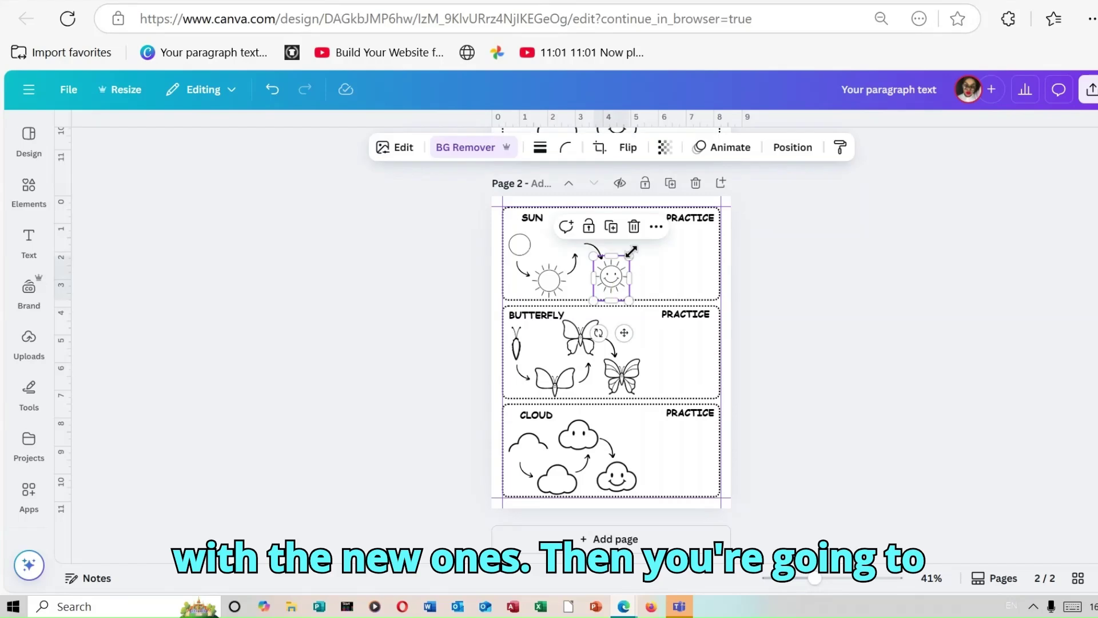
left_click(634, 227)
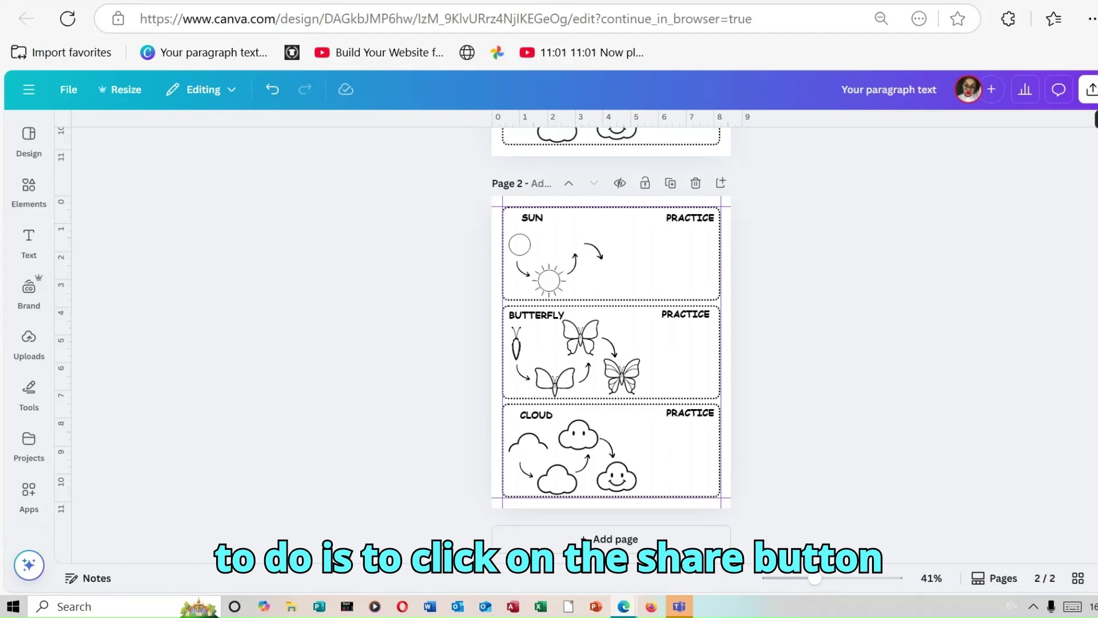
Open the download options for sharing the finished design.
left_click(1090, 89)
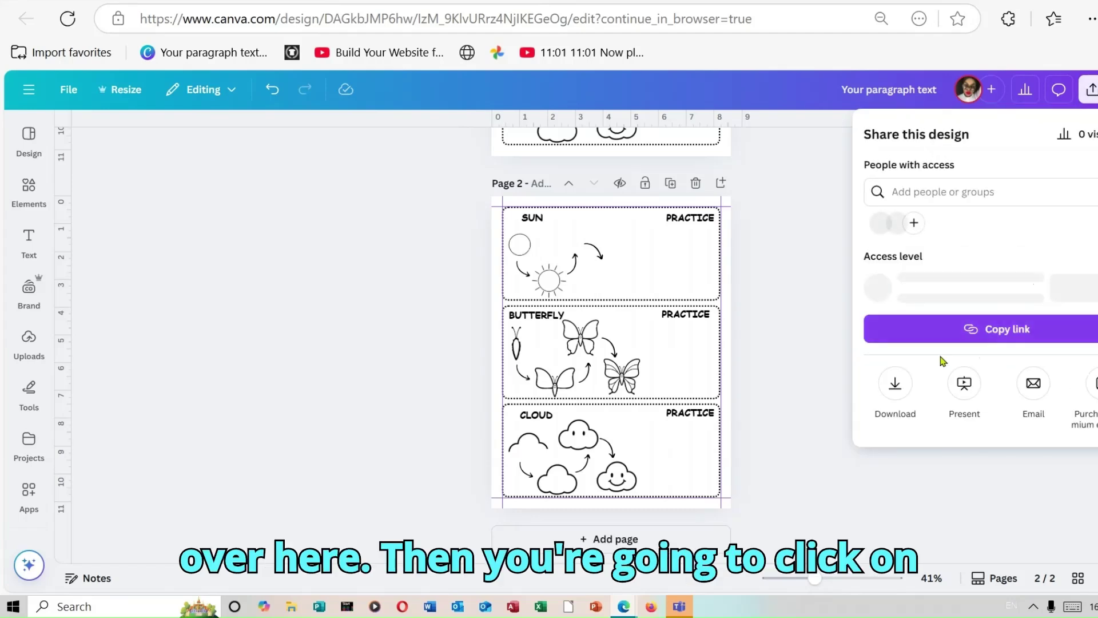
left_click(900, 390)
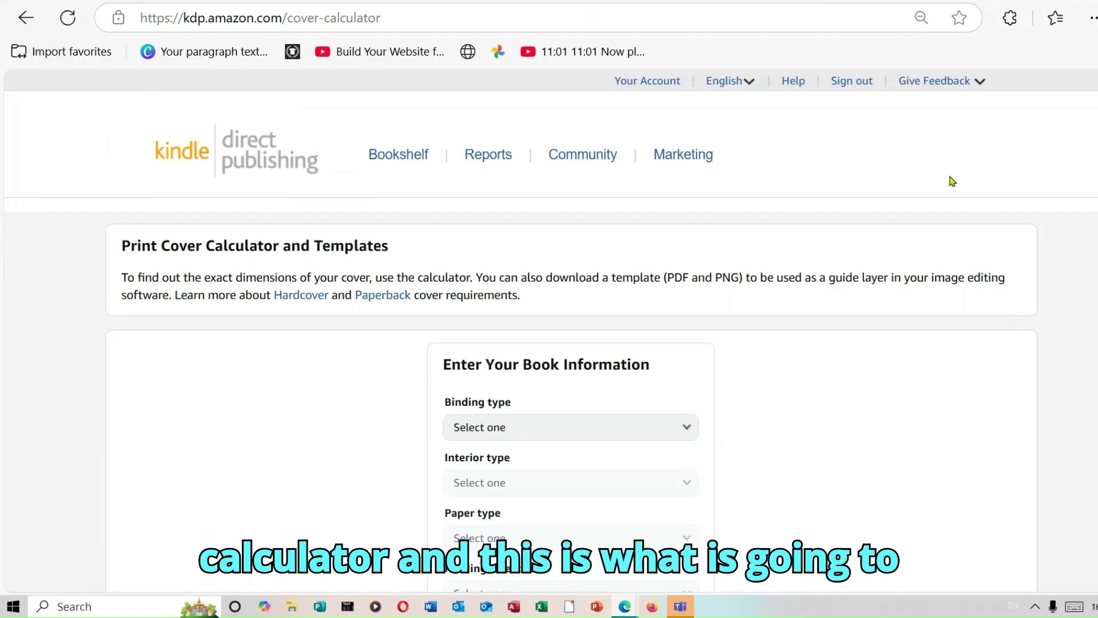
In the KDP cover calculator, set the binding type to Paperback, interior type to Black & white and paper type to White paper.
scroll(549, 328, "down", 3)
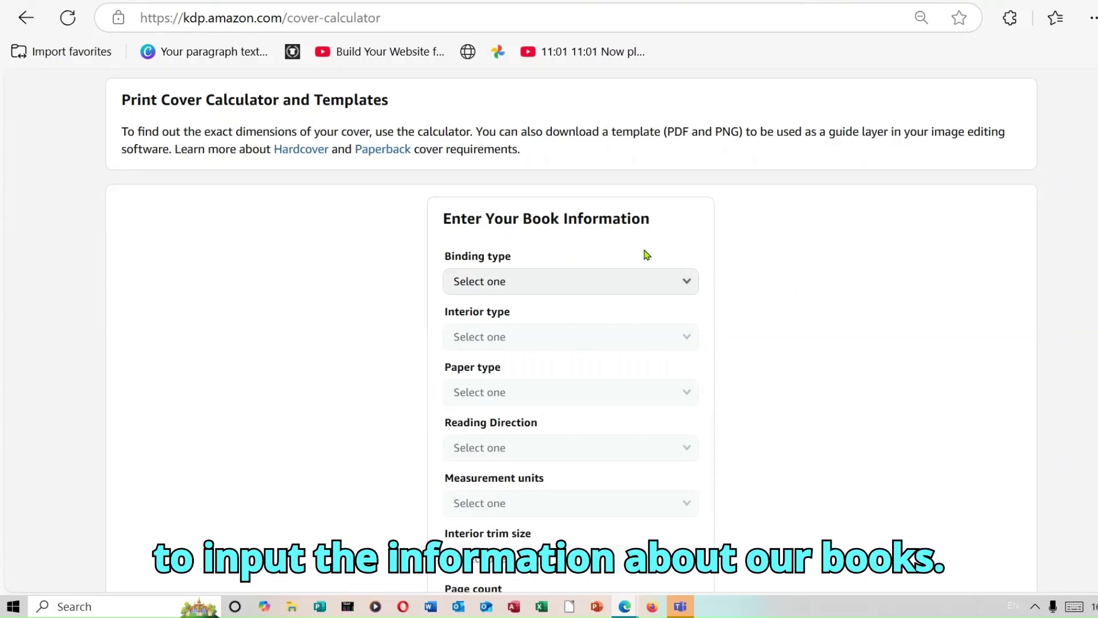
left_click(689, 283)
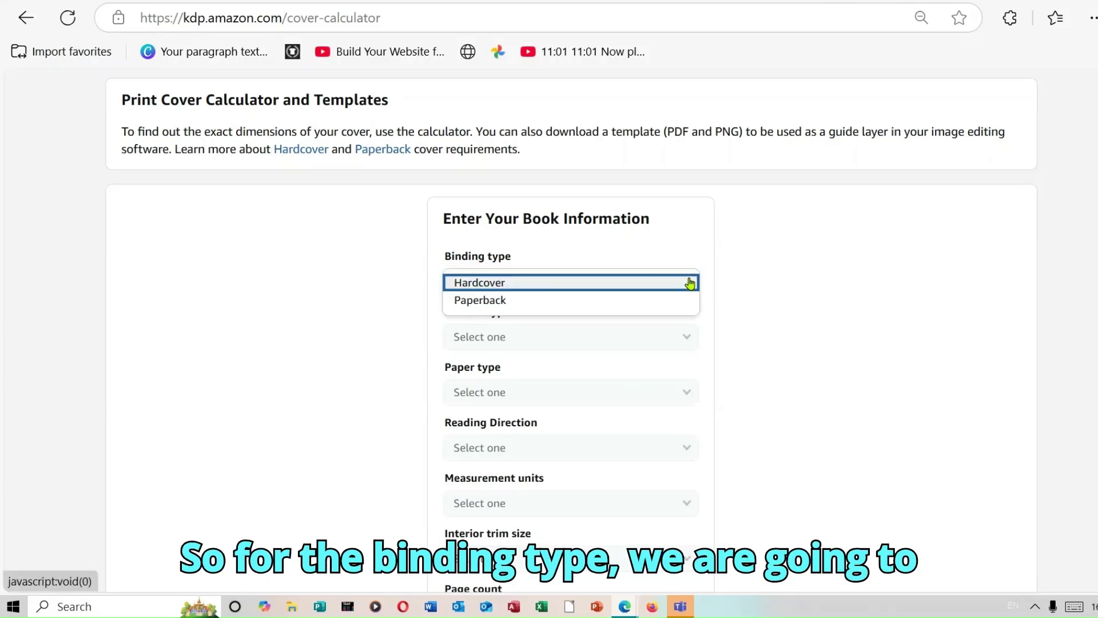
left_click(599, 303)
left_click(689, 342)
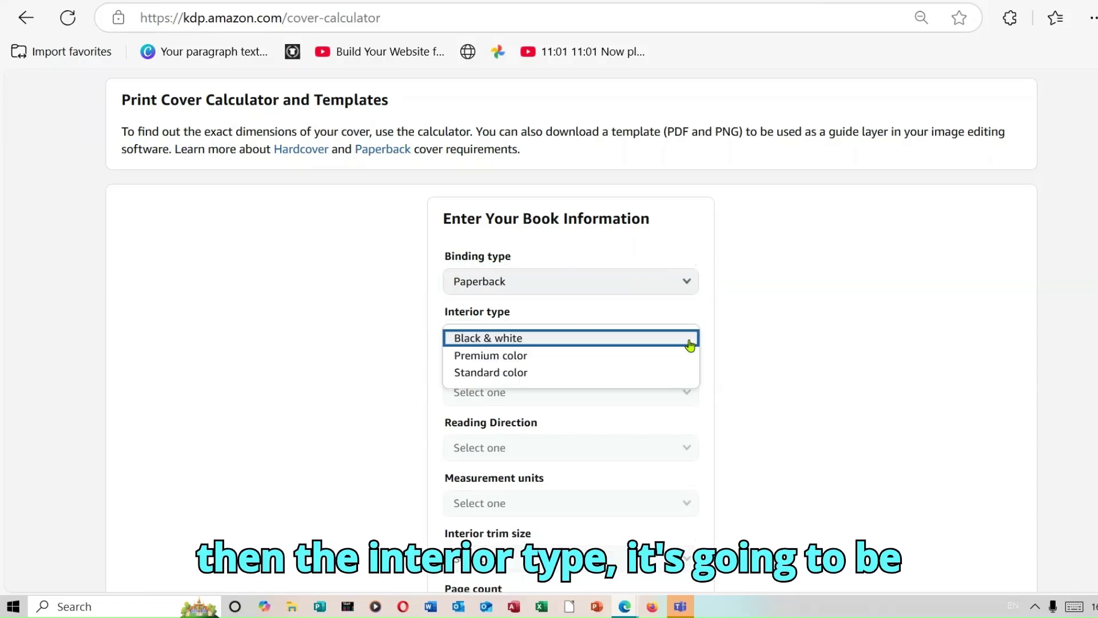
left_click(619, 343)
left_click(690, 394)
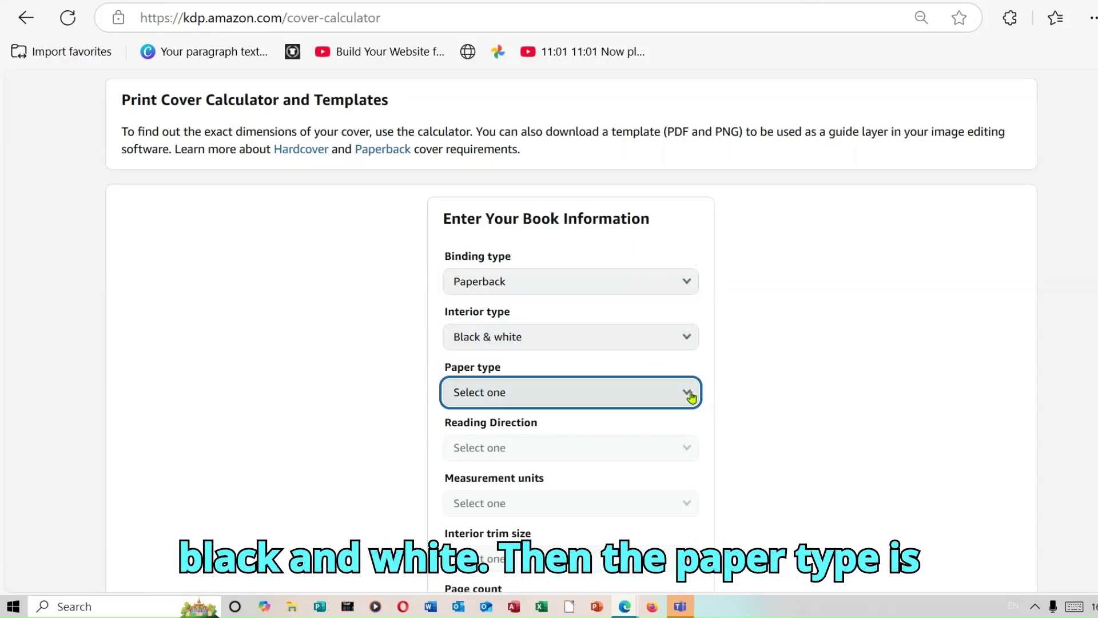
left_click(621, 411)
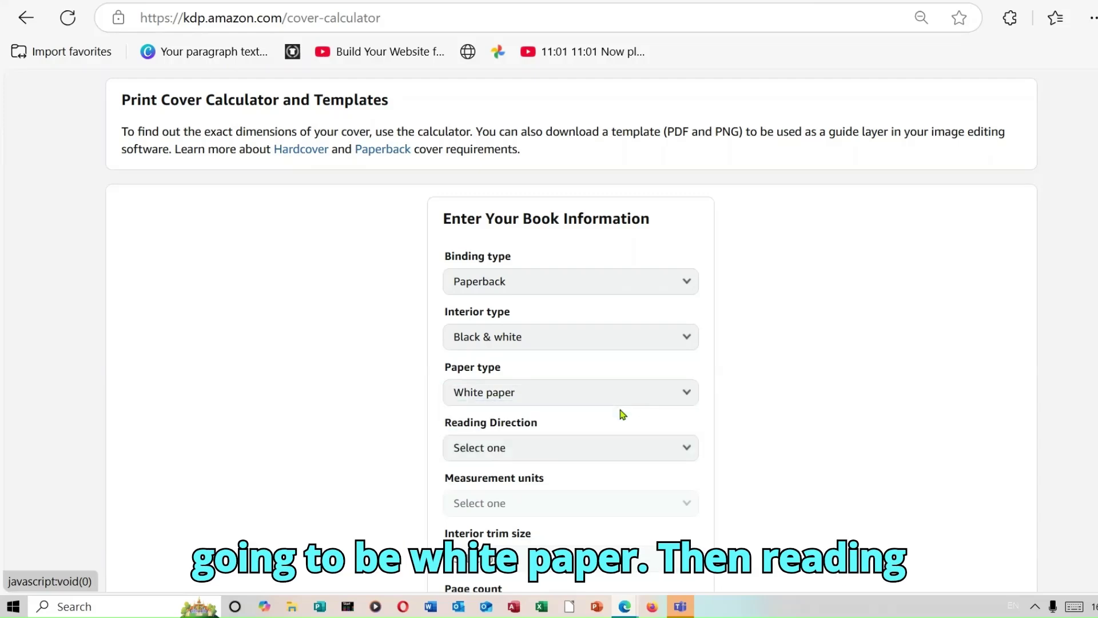
Set the book's reading direction to Left to Right and the measurement units to Inches.
left_click(692, 453)
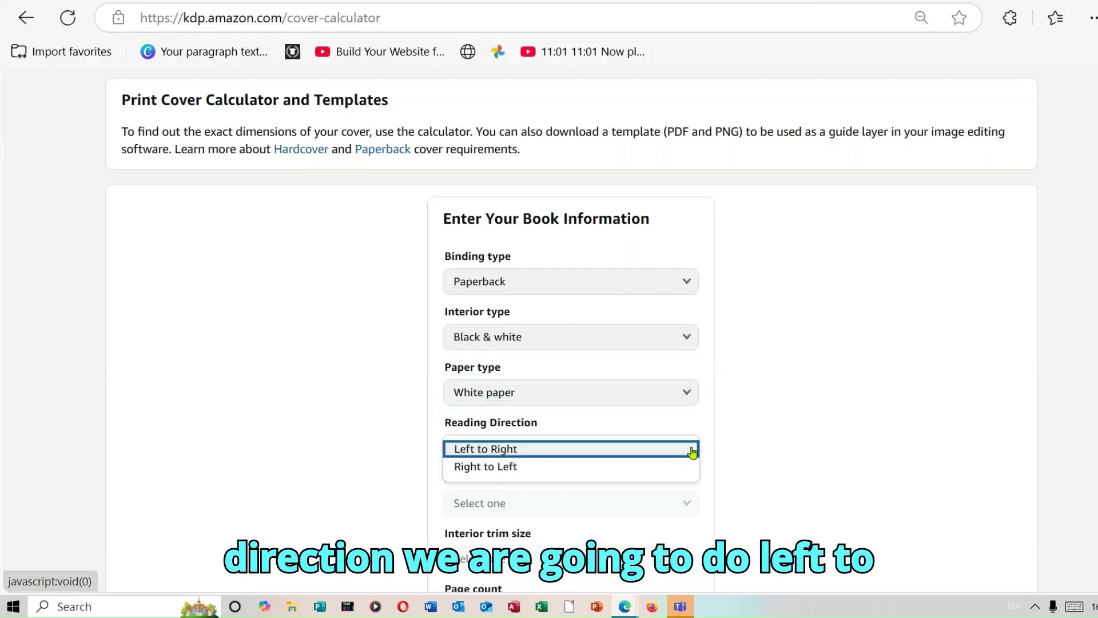
left_click(586, 449)
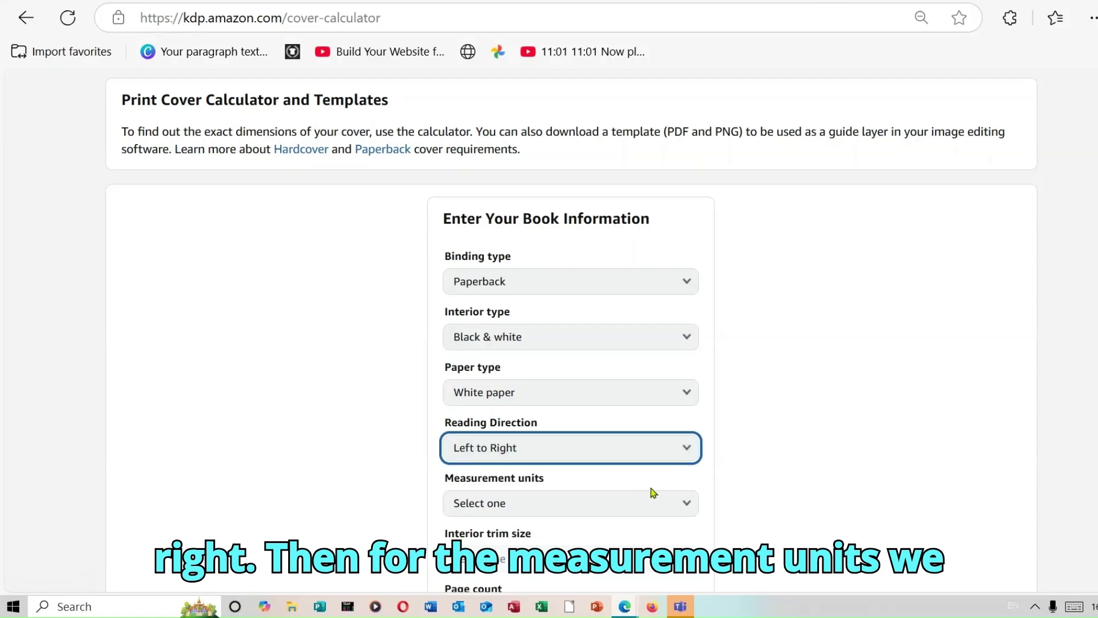
left_click(689, 503)
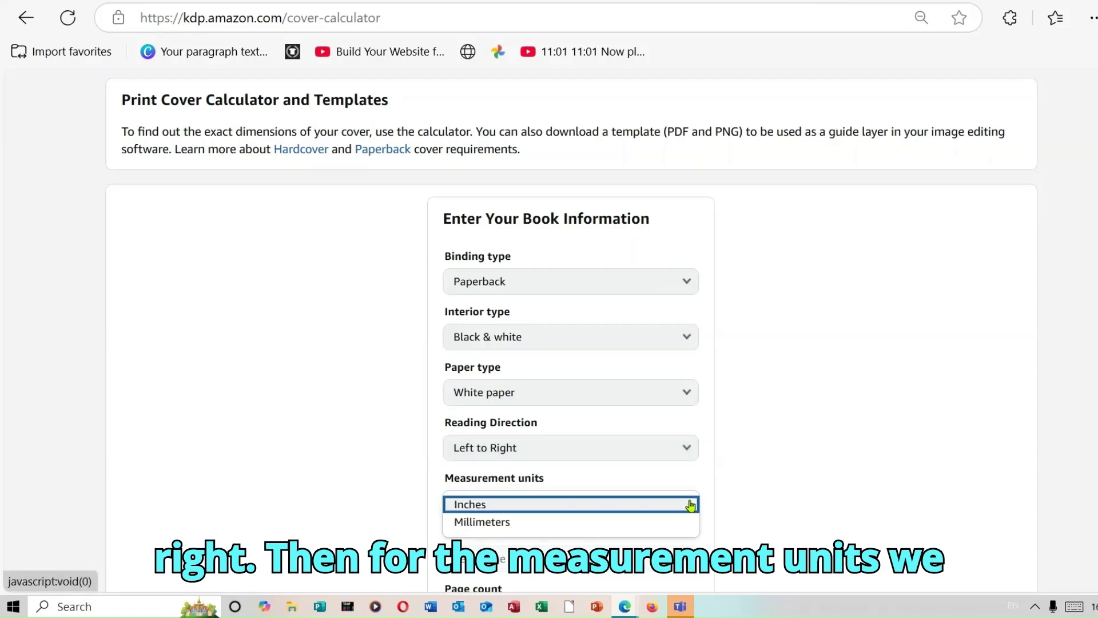
left_click(573, 505)
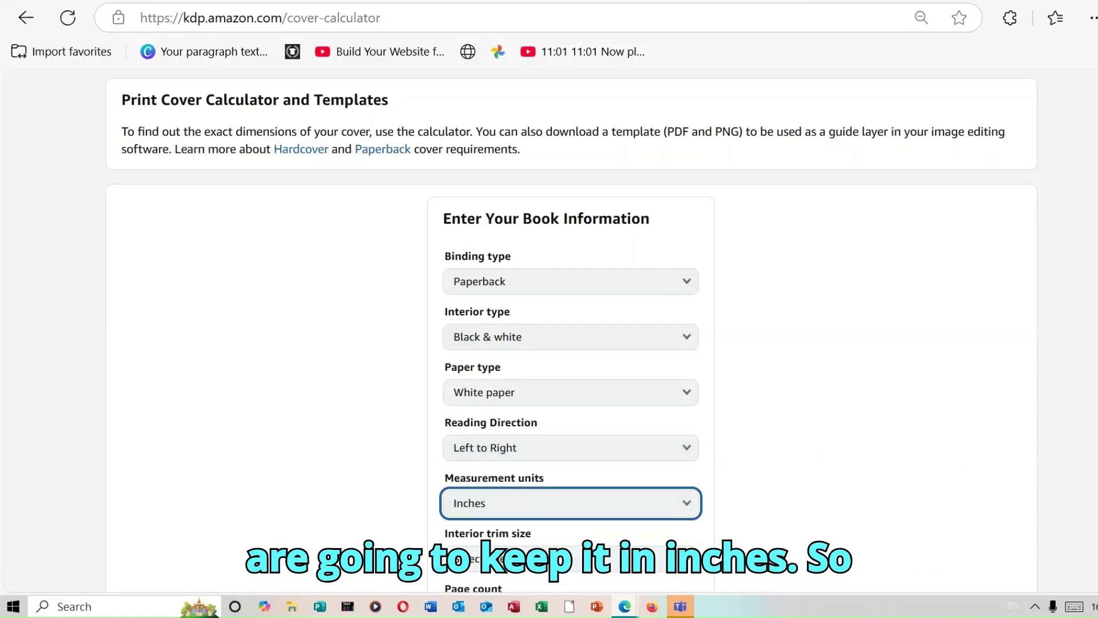
Calculate the cover dimensions for an 8.5 x 11 in interior trim size and a page count of 110.
scroll(980, 453, "down", 3)
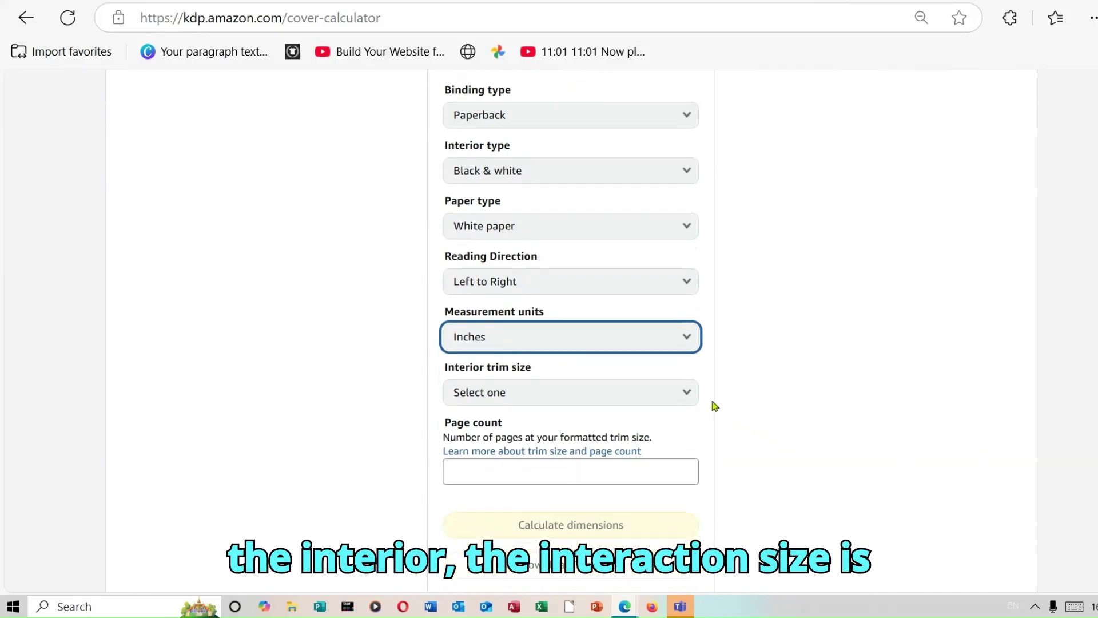
left_click(687, 394)
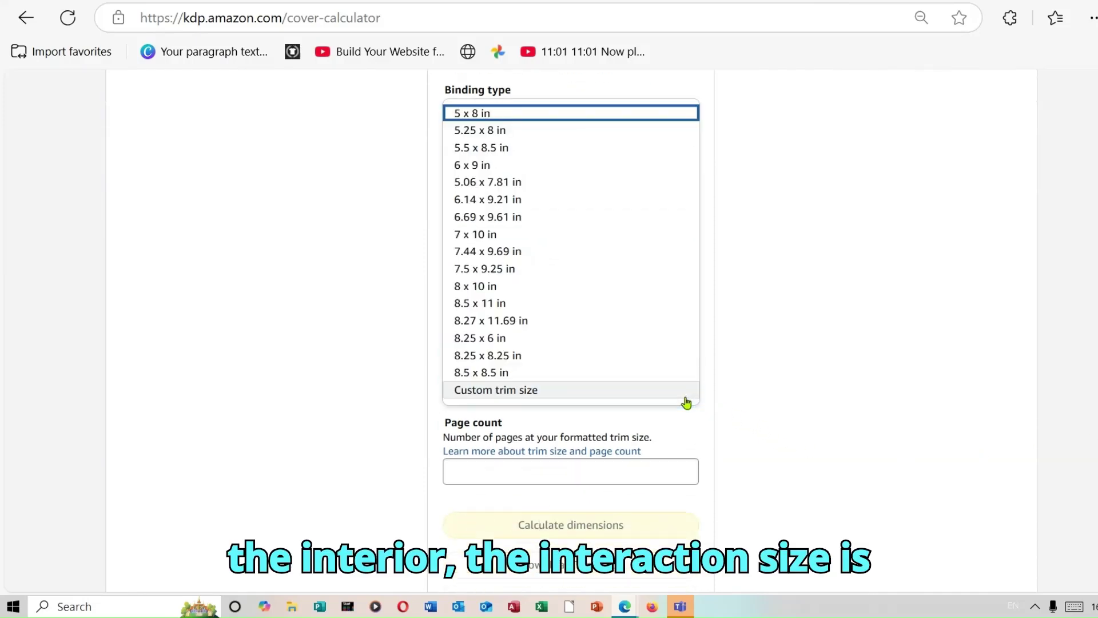
left_click(545, 303)
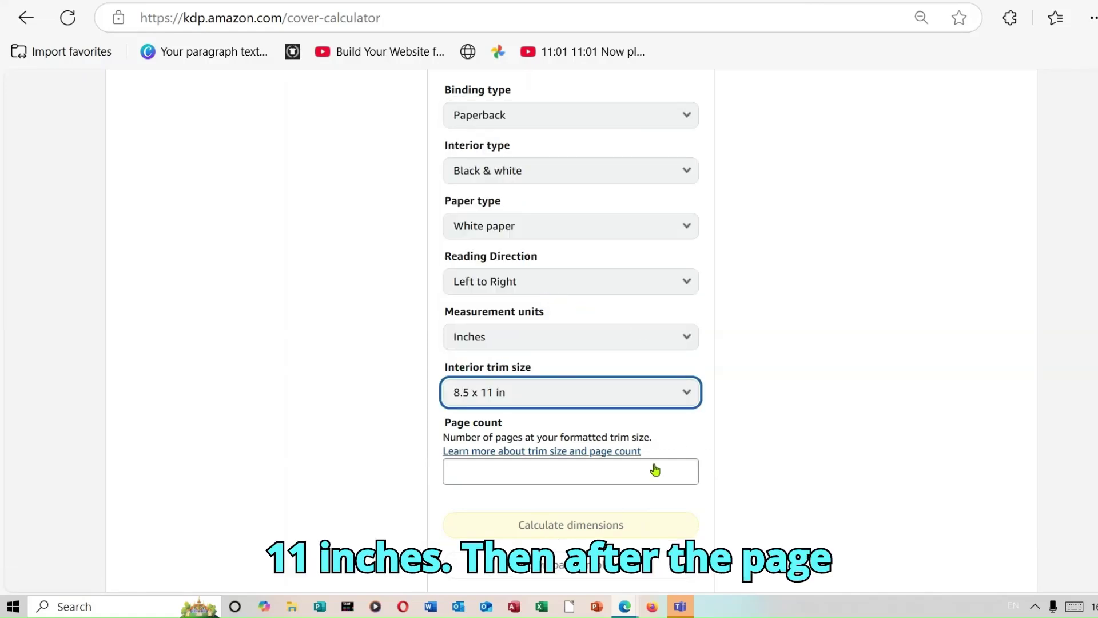
left_click(569, 468)
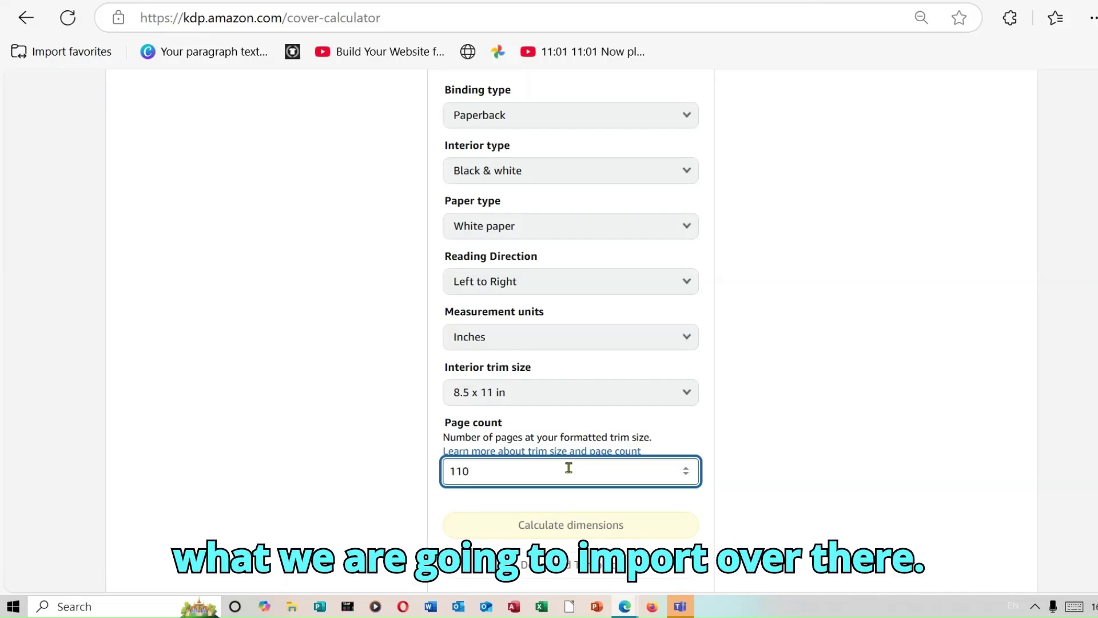
scroll(618, 380, "down", 2)
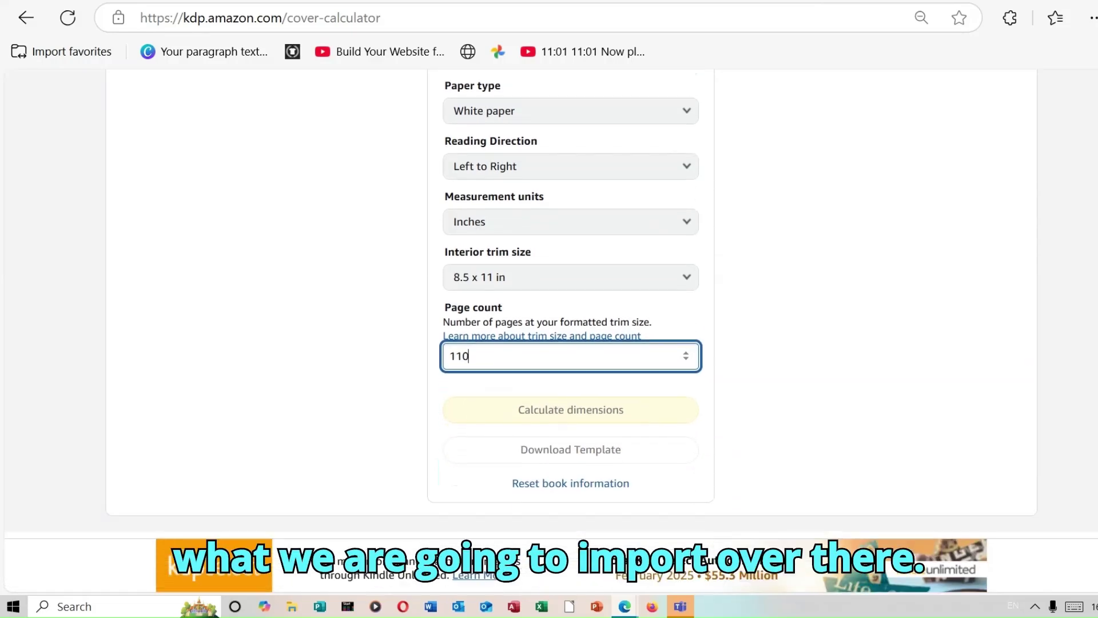
left_click(592, 409)
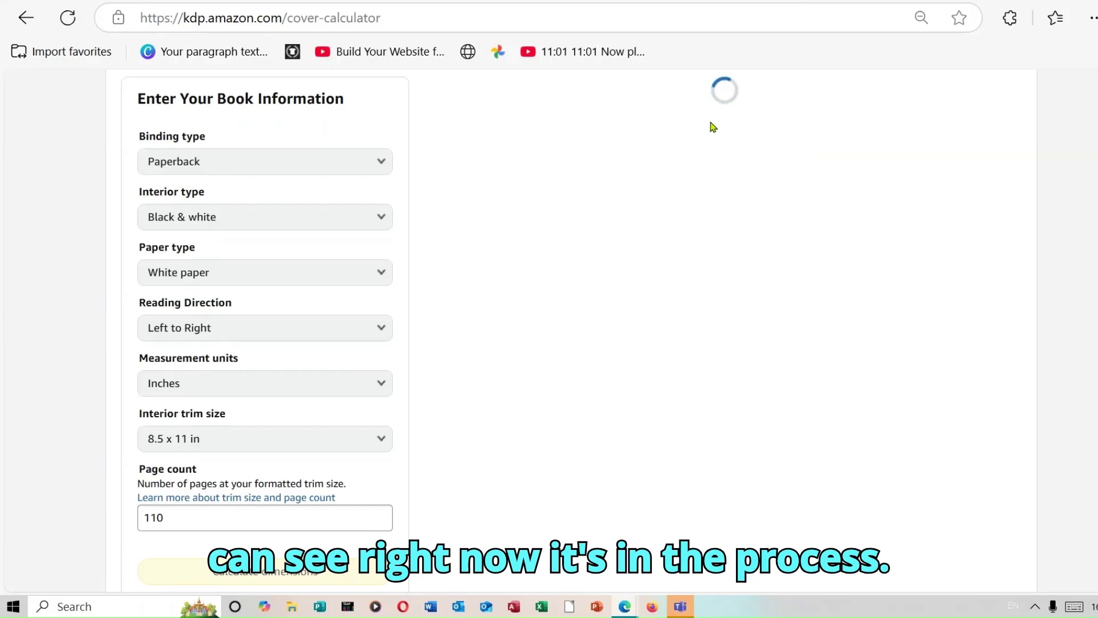
Review the calculated cover layout and download its template.
scroll(711, 123, "down", 3)
scroll(549, 330, "down", 2)
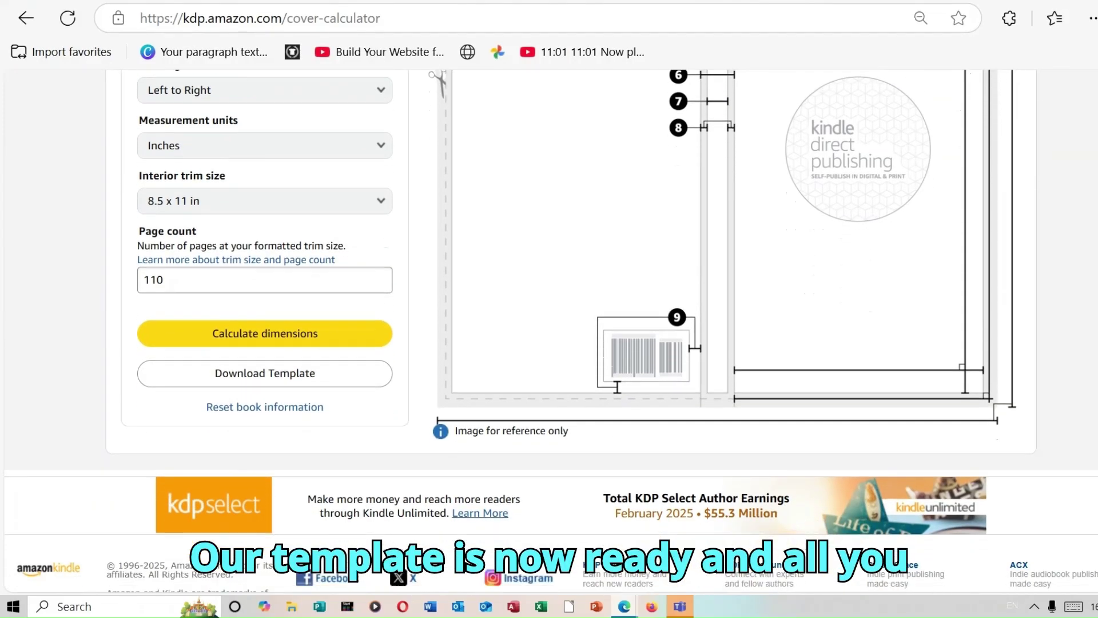
scroll(549, 330, "up", 2)
scroll(549, 330, "up", 2)
scroll(549, 330, "down", 2)
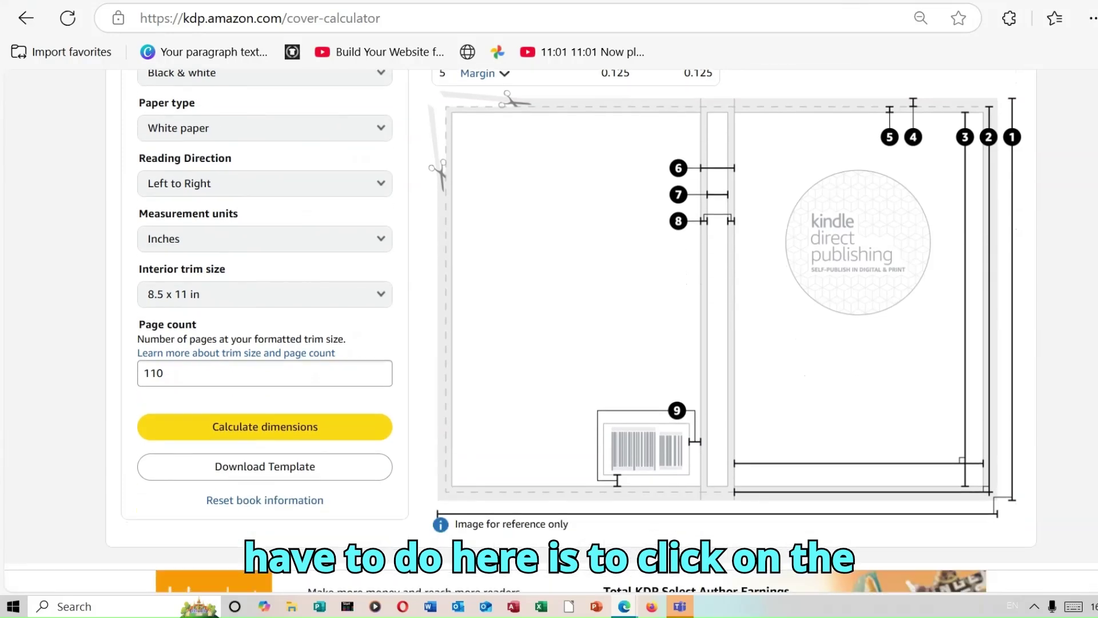
left_click(330, 477)
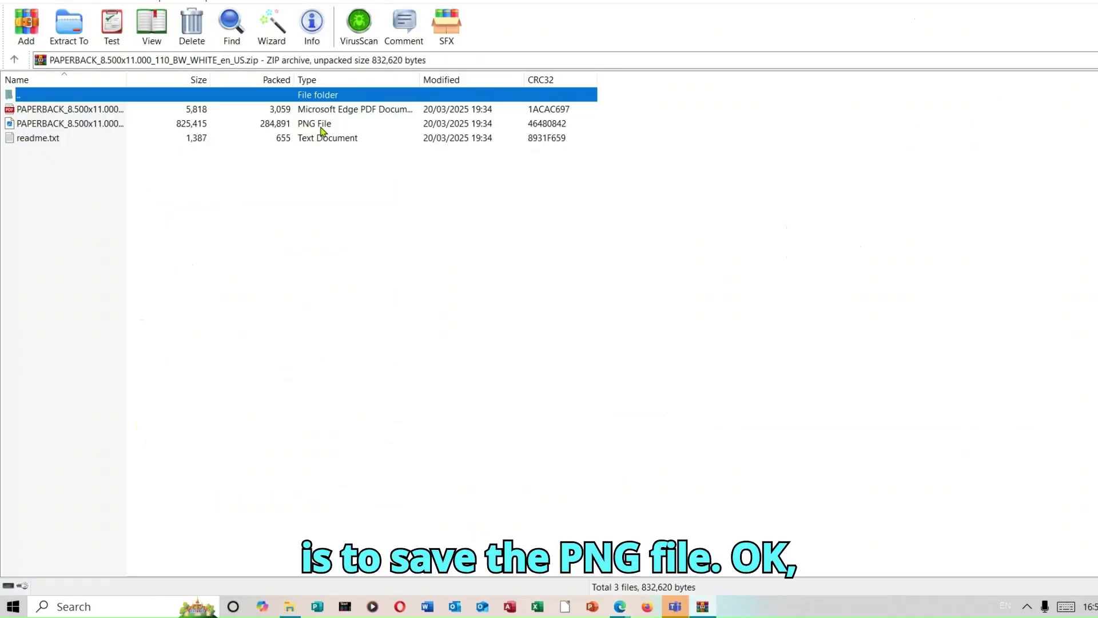
Open the PNG cover template from the downloaded ZIP archive and save the image to the device.
double_click(322, 129)
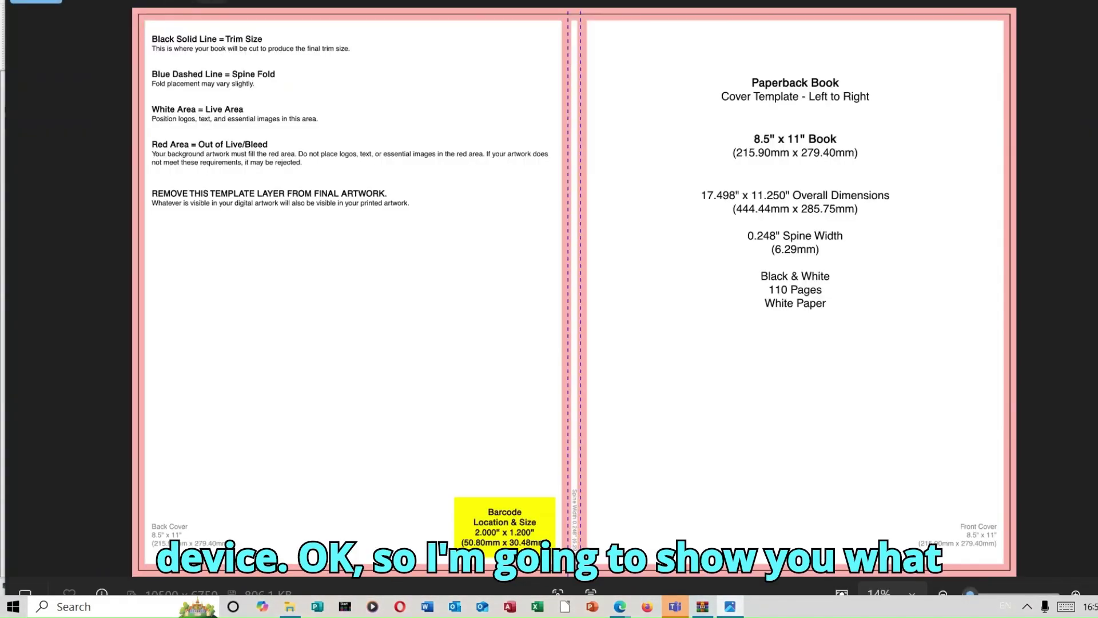
left_click(211, 2)
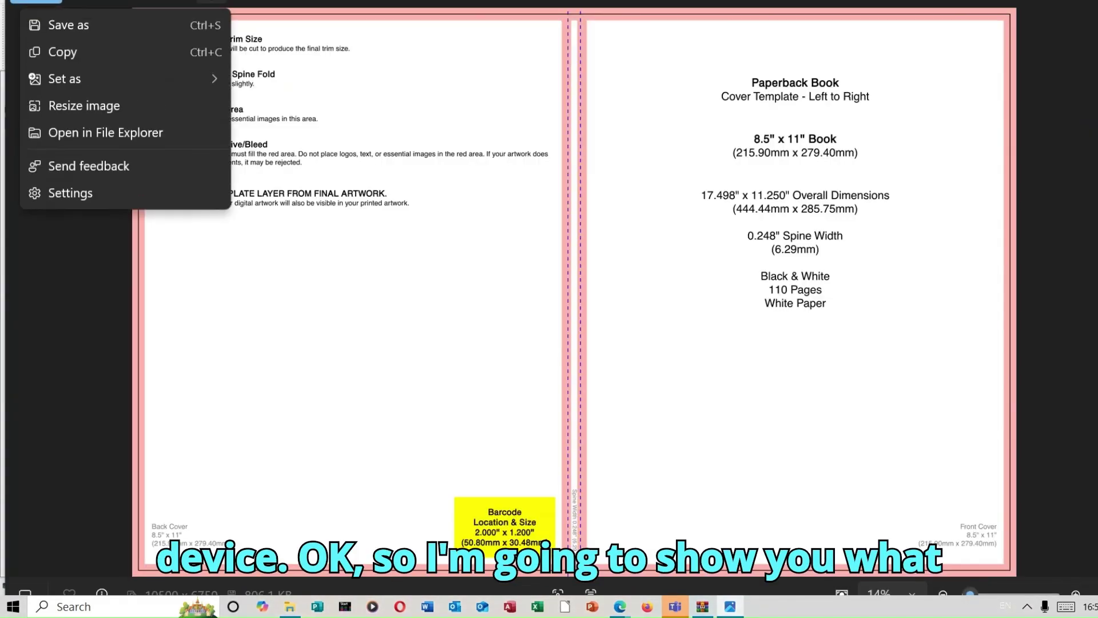
left_click(112, 38)
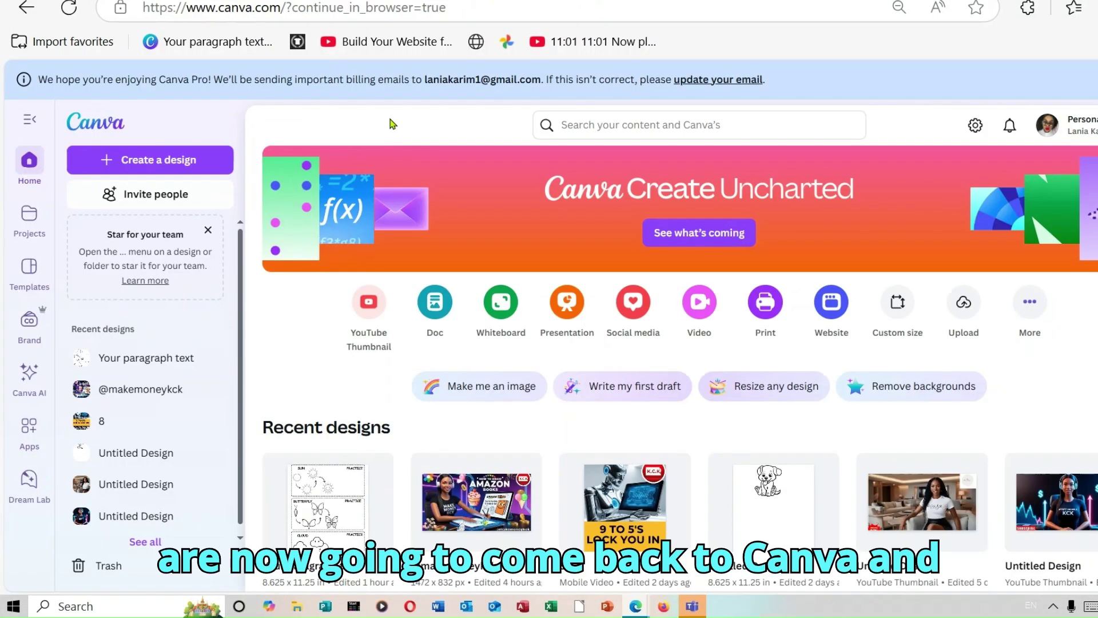
In Canva's Dream Lab, paste the prompt for a vibrant "HOW TO DRAW ANYTHING" children's book cover and choose the 3:4 aspect ratio.
left_click(32, 483)
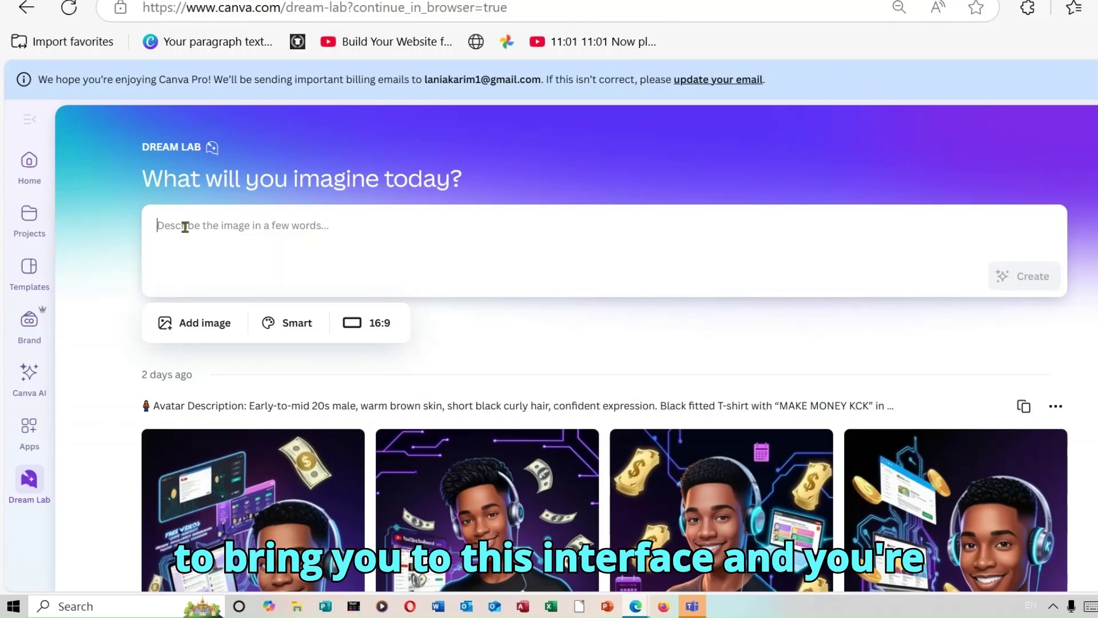
right_click(214, 229)
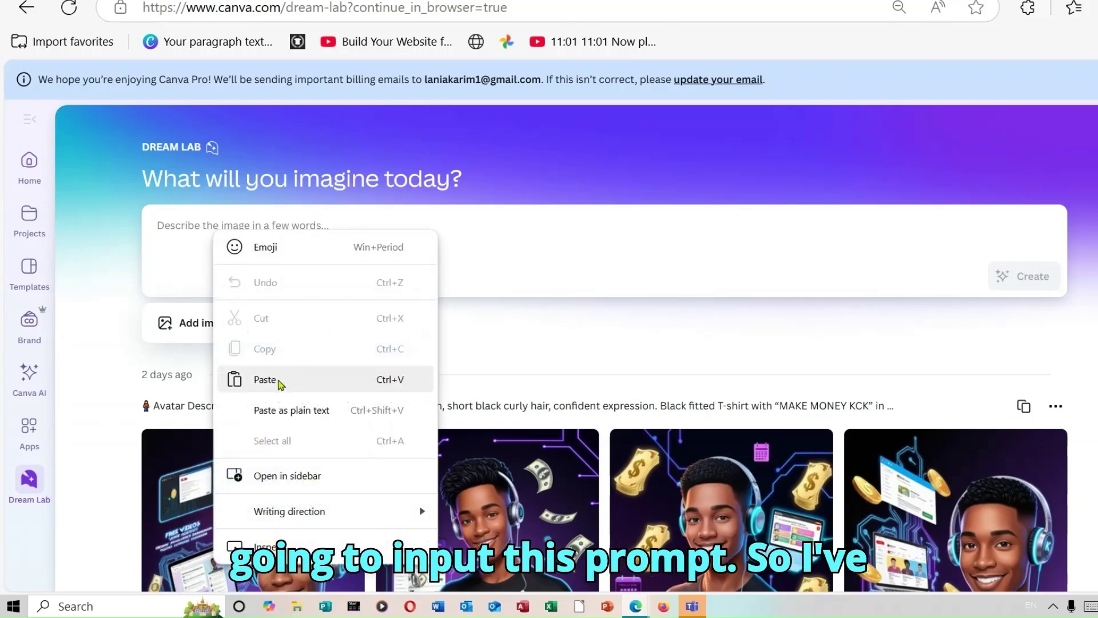
left_click(265, 380)
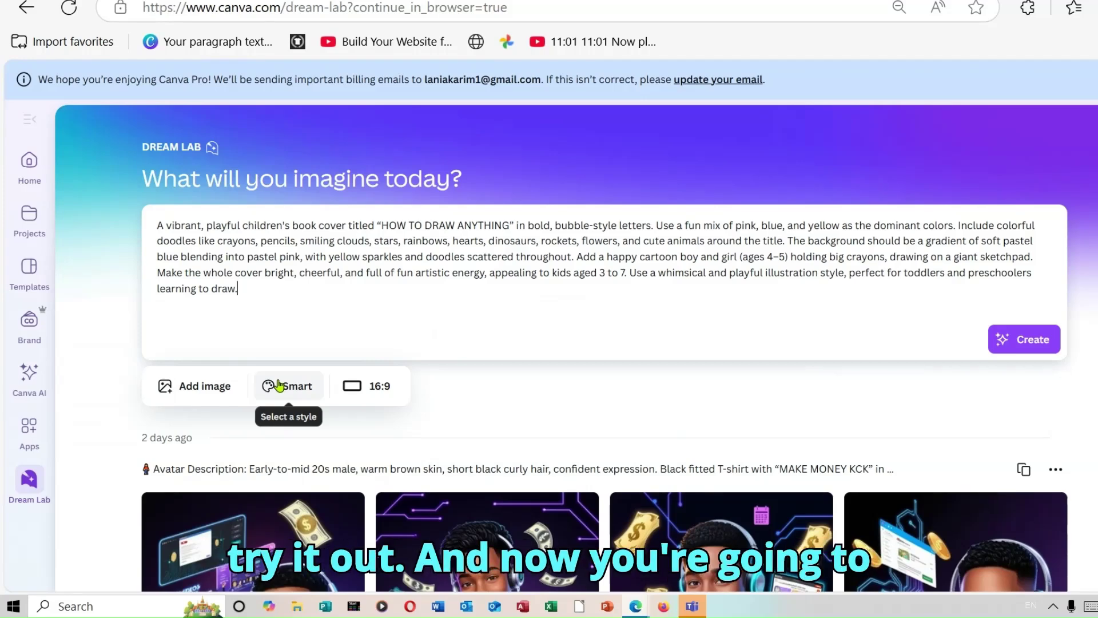
left_click(394, 397)
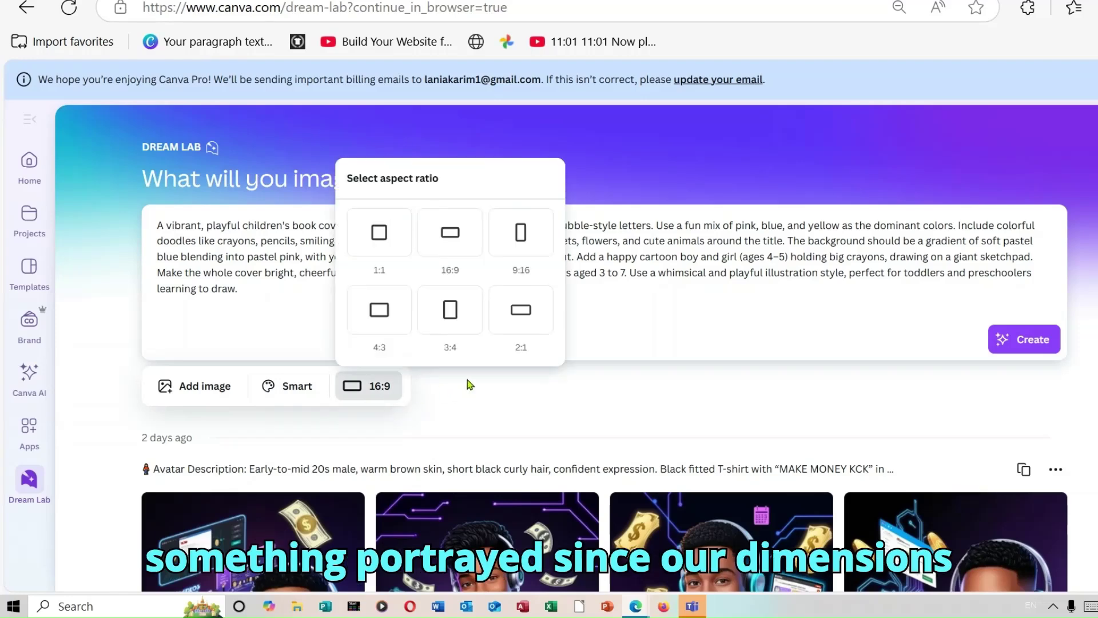
left_click(459, 319)
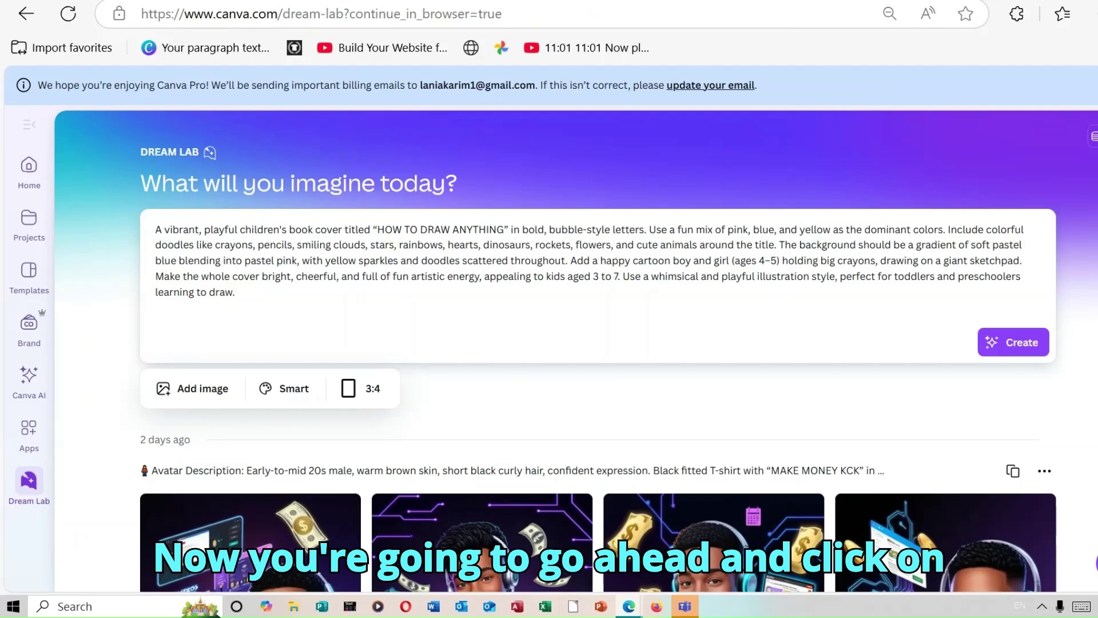
Generate the cover images and download the one with three children drawing on a yellow circle.
left_click(1013, 344)
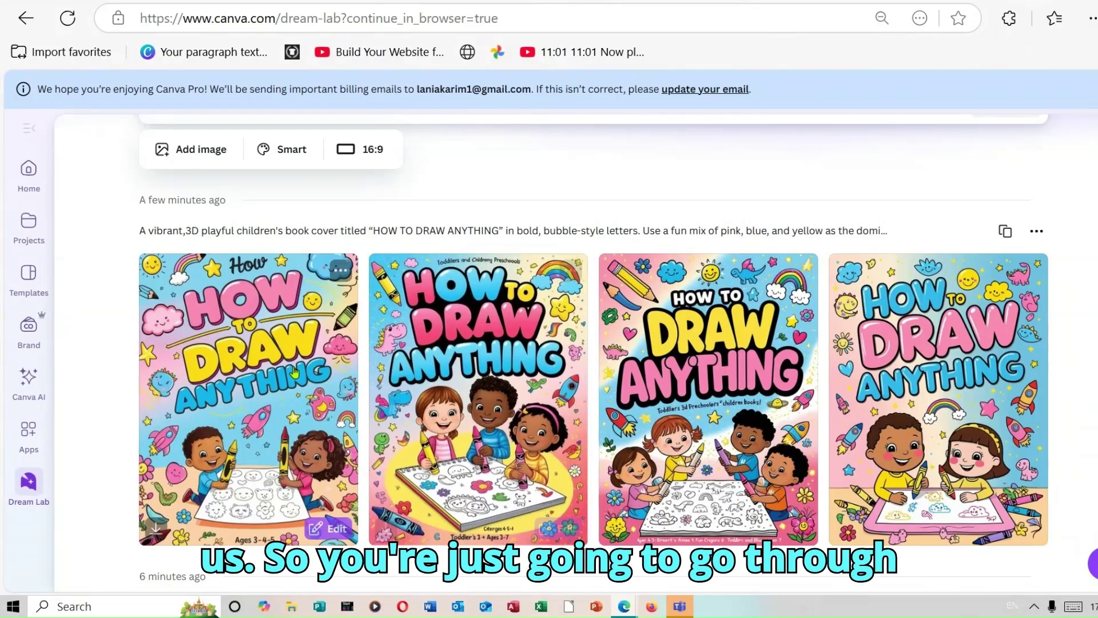
mouse_move(482, 393)
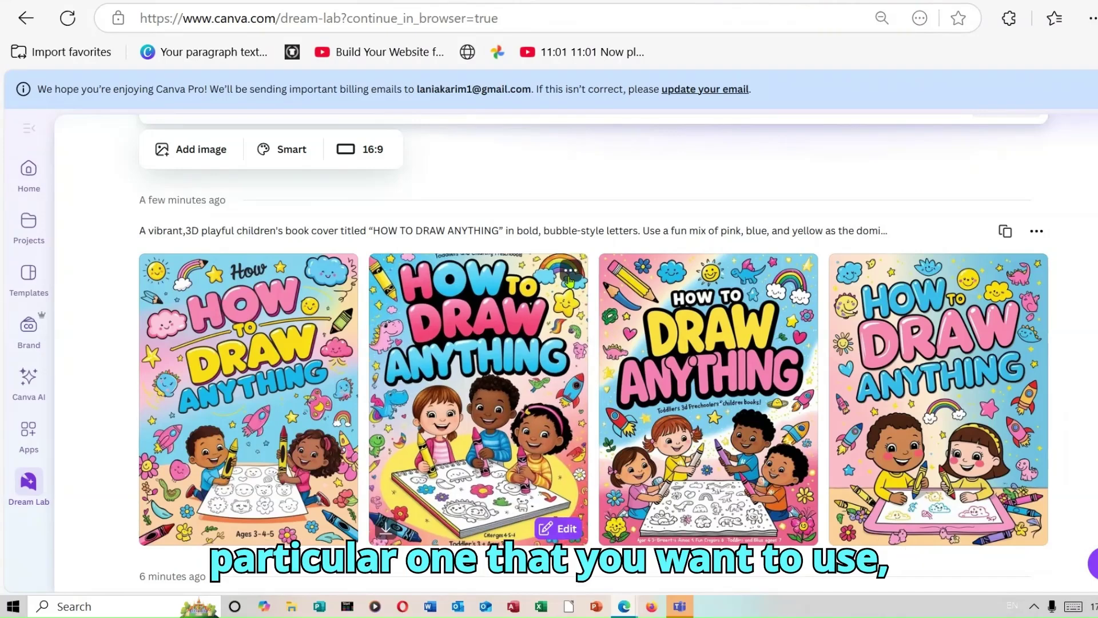
left_click(389, 534)
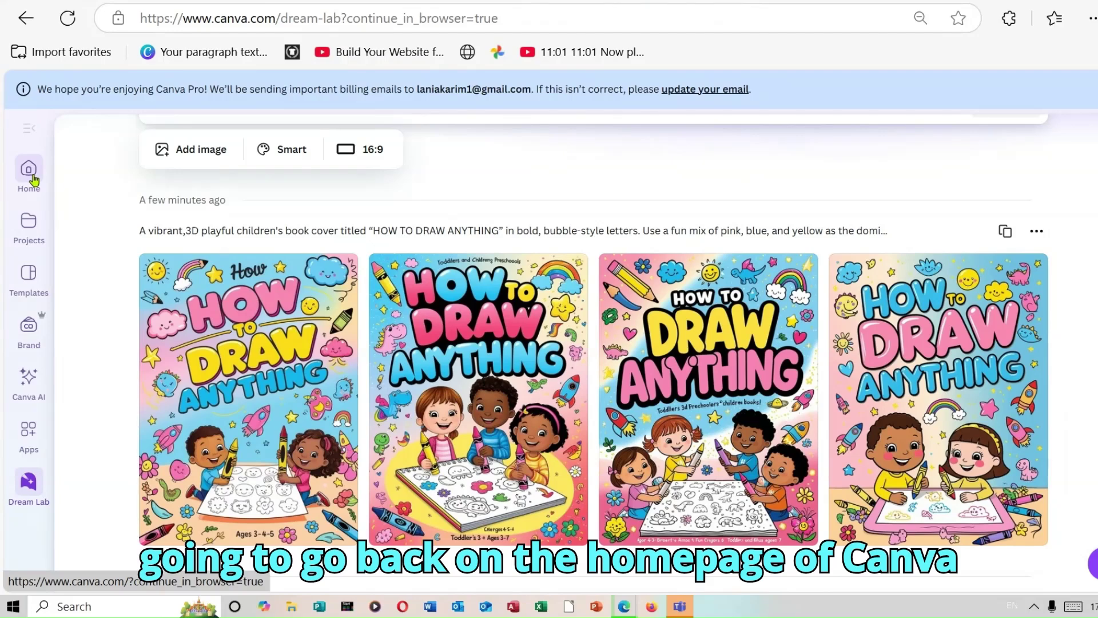
Create a new custom-size design of 17.498 x 11.250 in, using the overall dimensions from the KDP cover template.
left_click(30, 171)
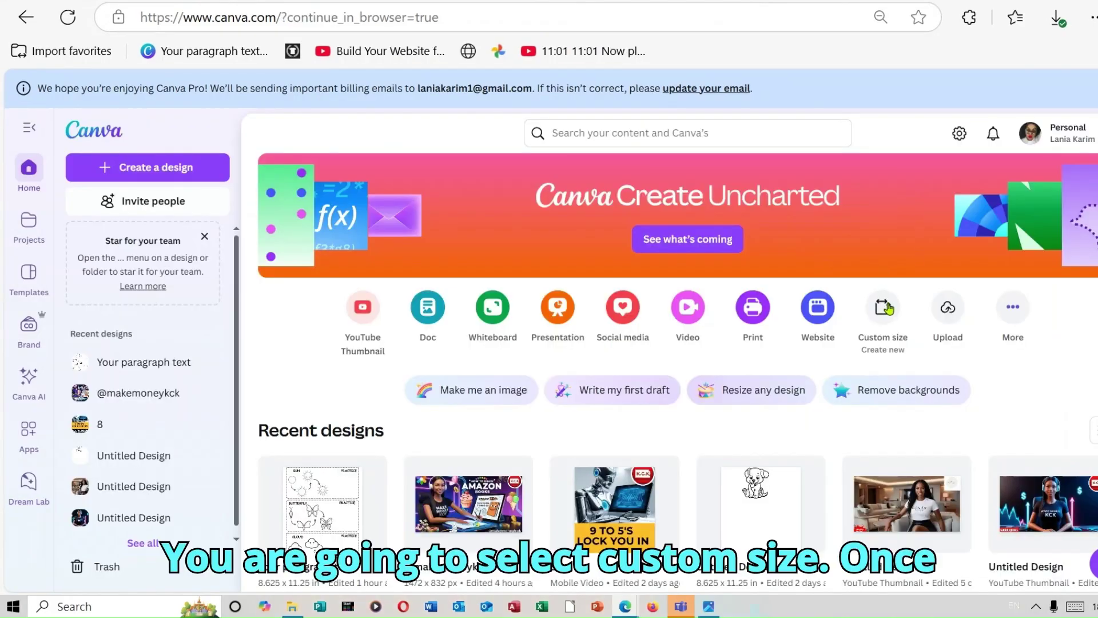
left_click(885, 308)
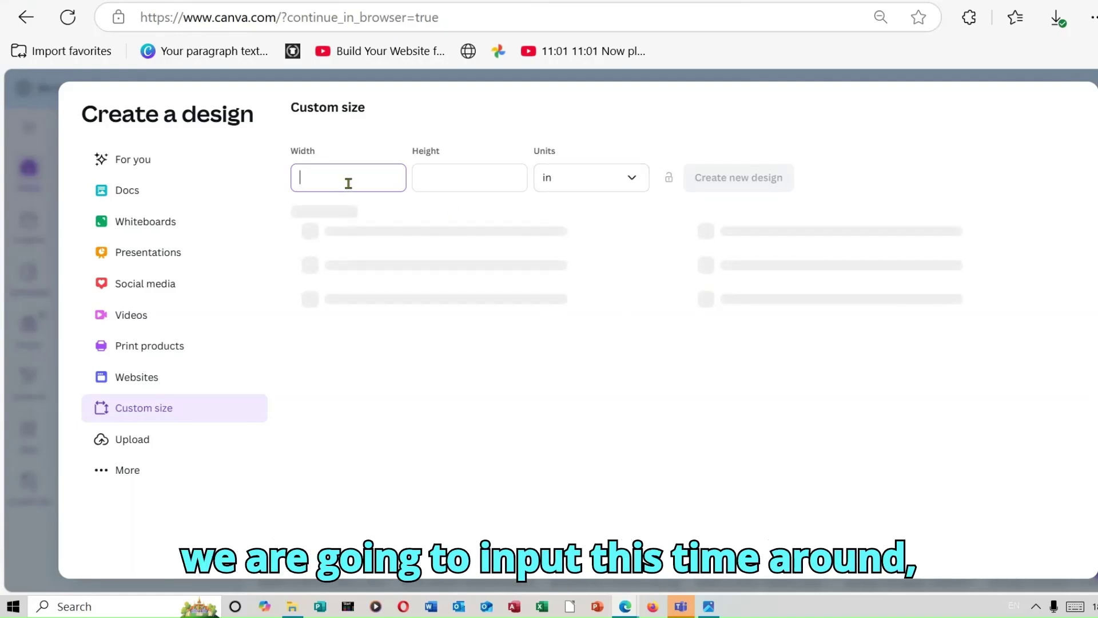
left_click(710, 608)
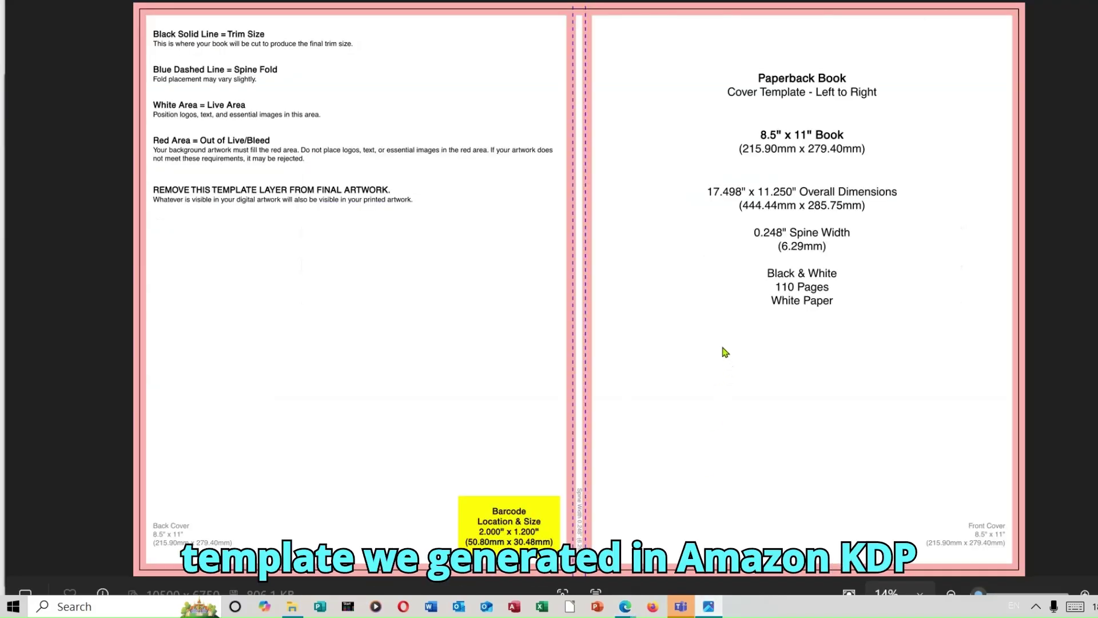
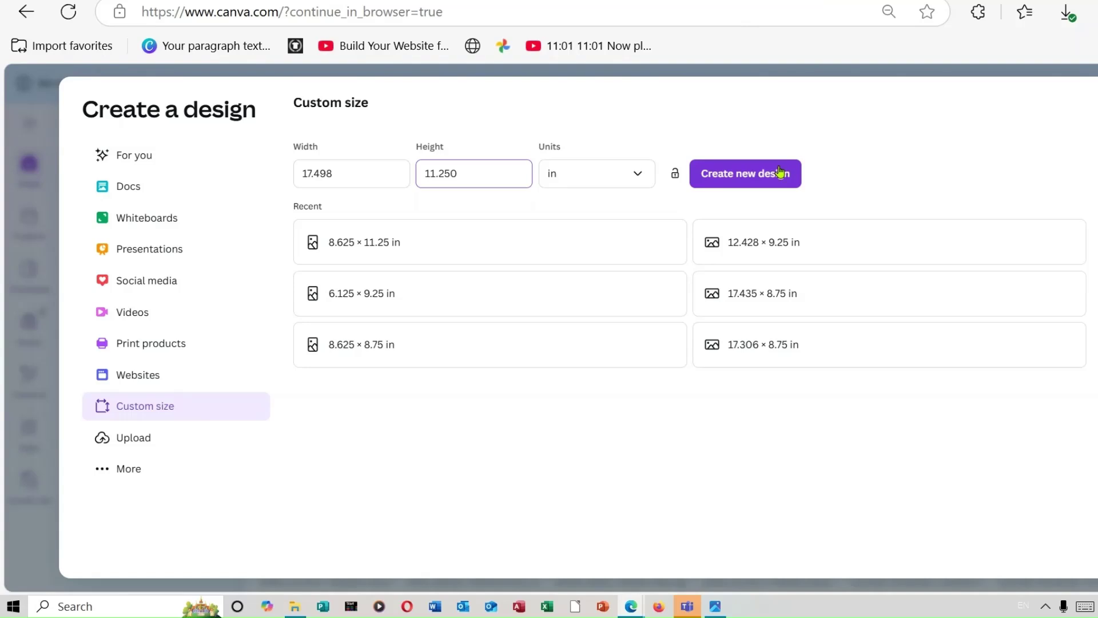
left_click(739, 175)
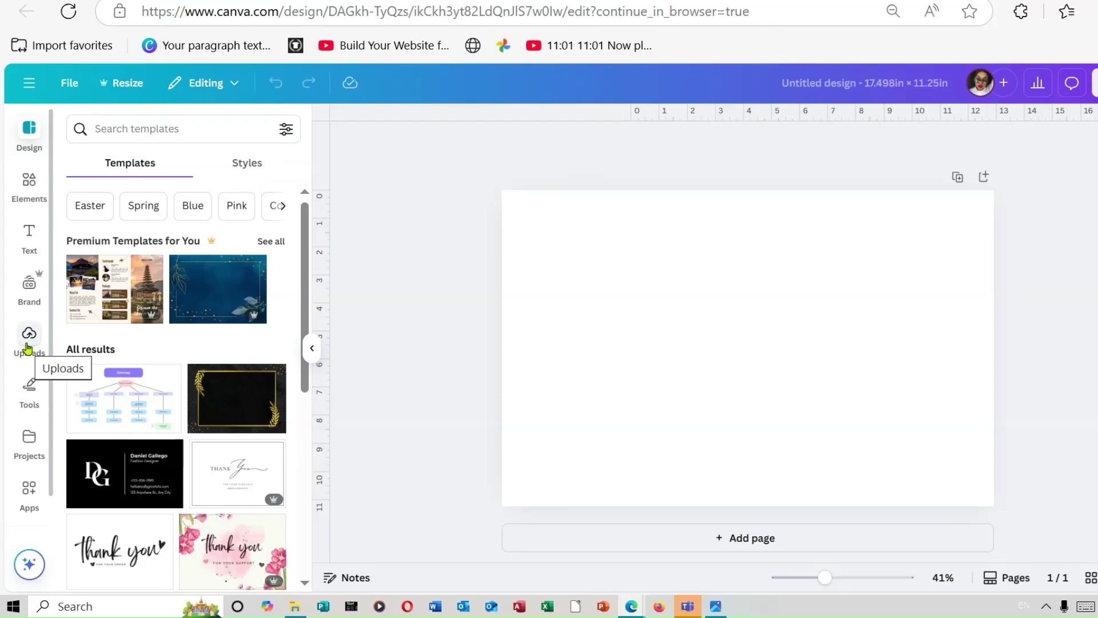
Place the uploaded KDP cover template on the blank page and enlarge it to fill the whole page.
left_click(28, 342)
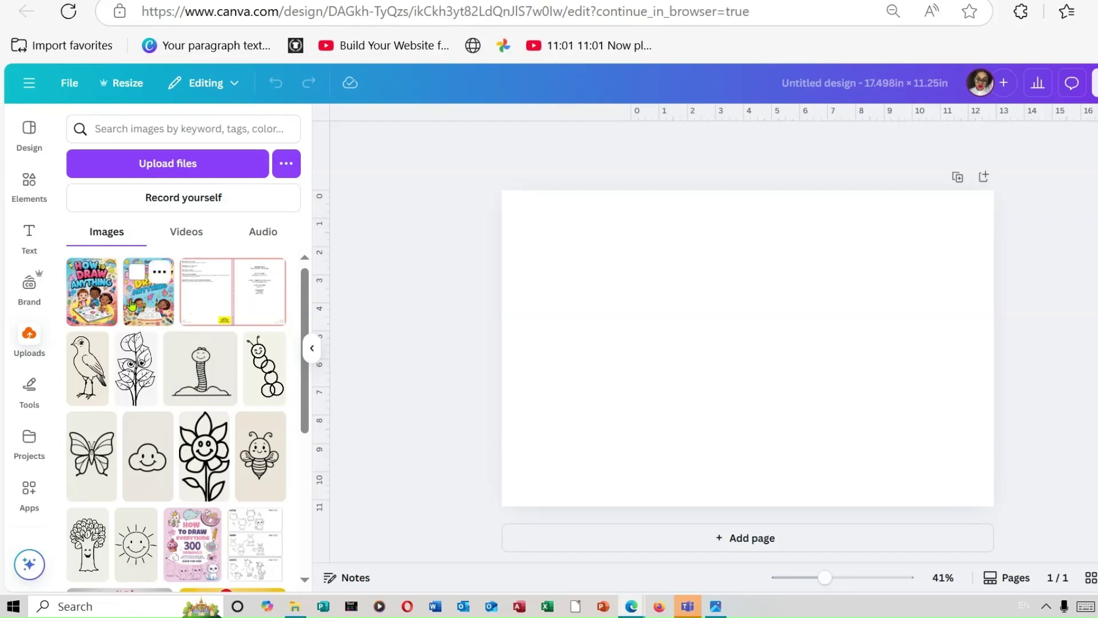
left_click(217, 290)
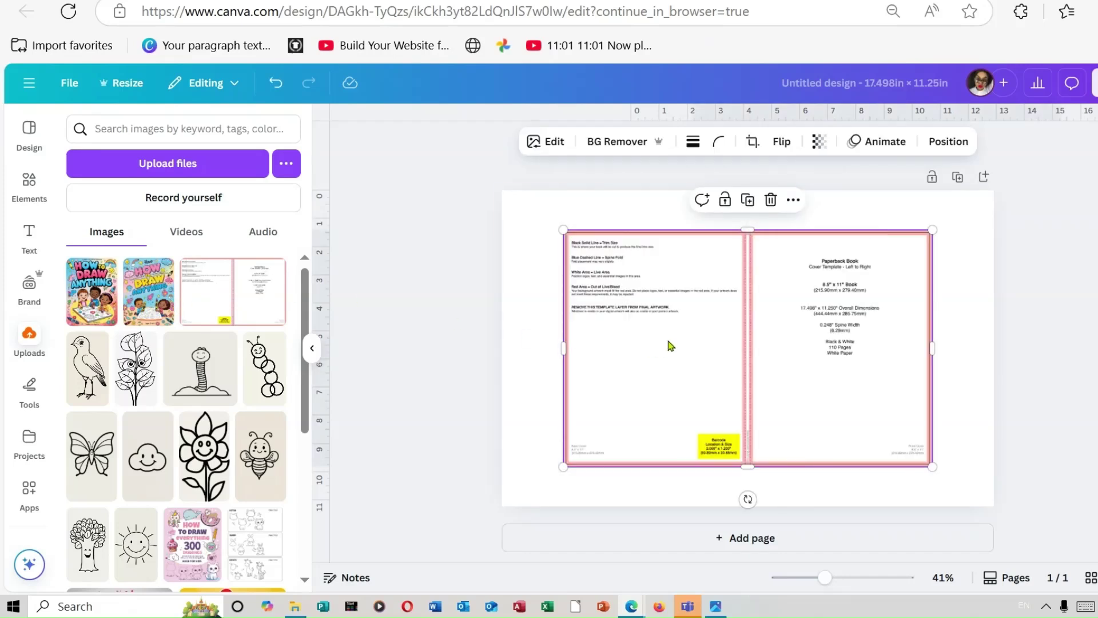
left_click_drag(667, 343, 602, 303)
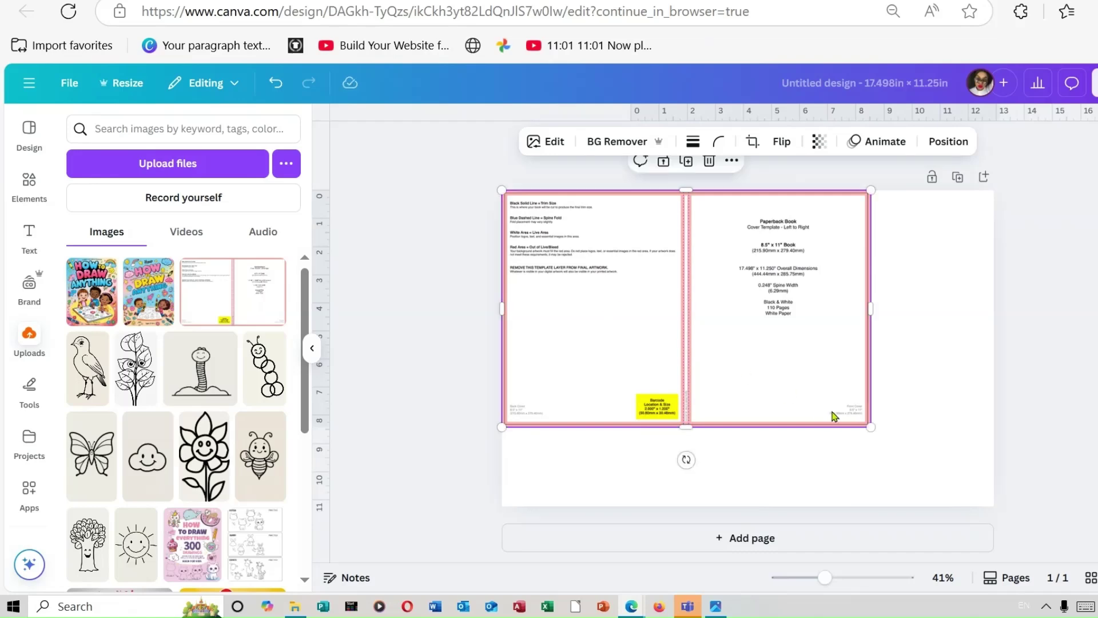
left_click_drag(869, 428, 994, 507)
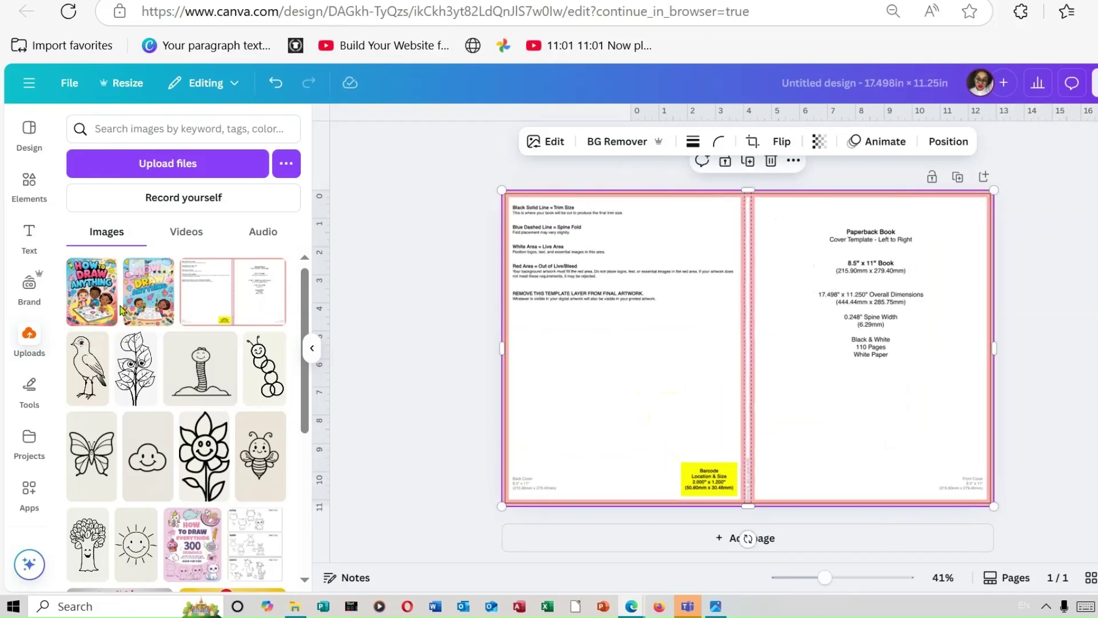
Add the uploaded "HOW TO DRAW ANYTHING" image with three children and scale it to cover the template's front cover area.
left_click(91, 309)
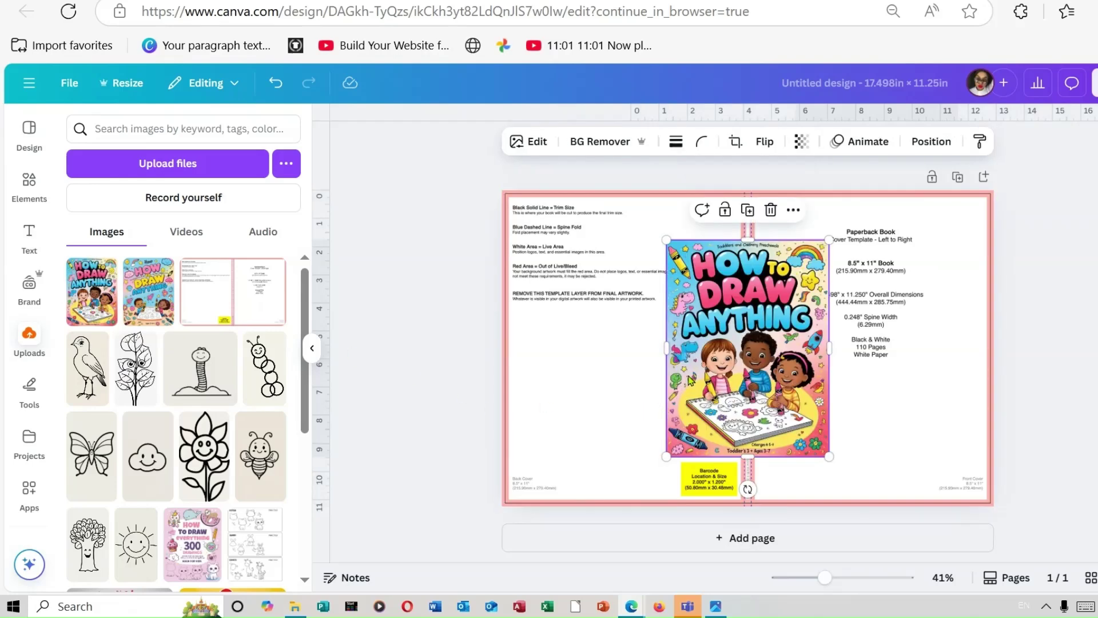
left_click_drag(693, 356, 779, 312)
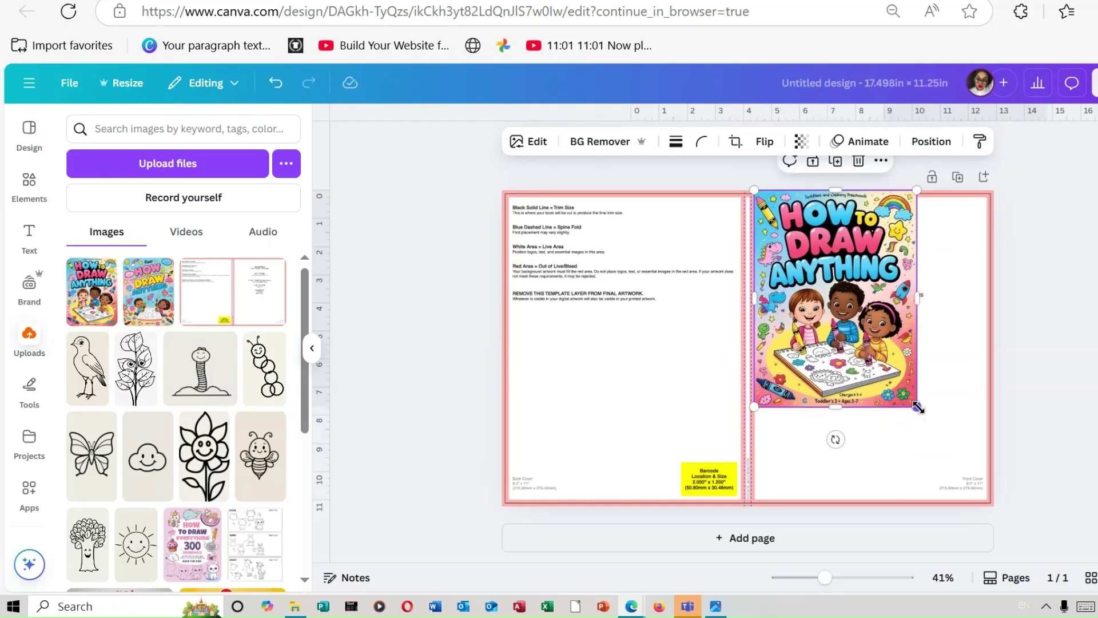
left_click_drag(917, 407, 971, 518)
left_click(1056, 407)
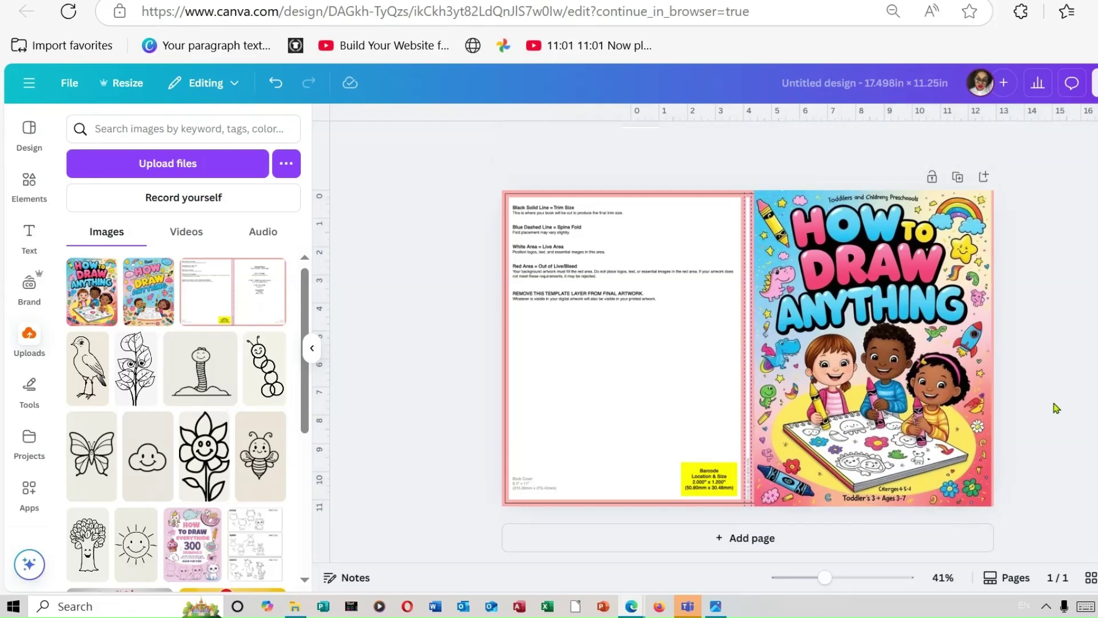
Remove the small age and audience captions at the top and bottom of the front cover image using Magic Eraser with brush size 18.
left_click(876, 283)
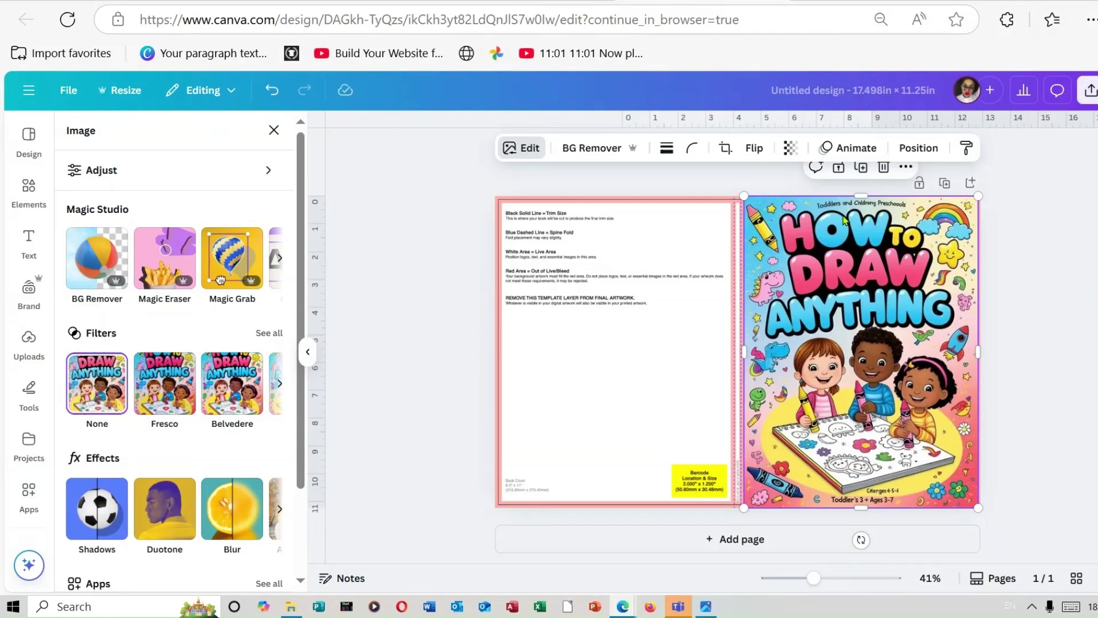
left_click(525, 144)
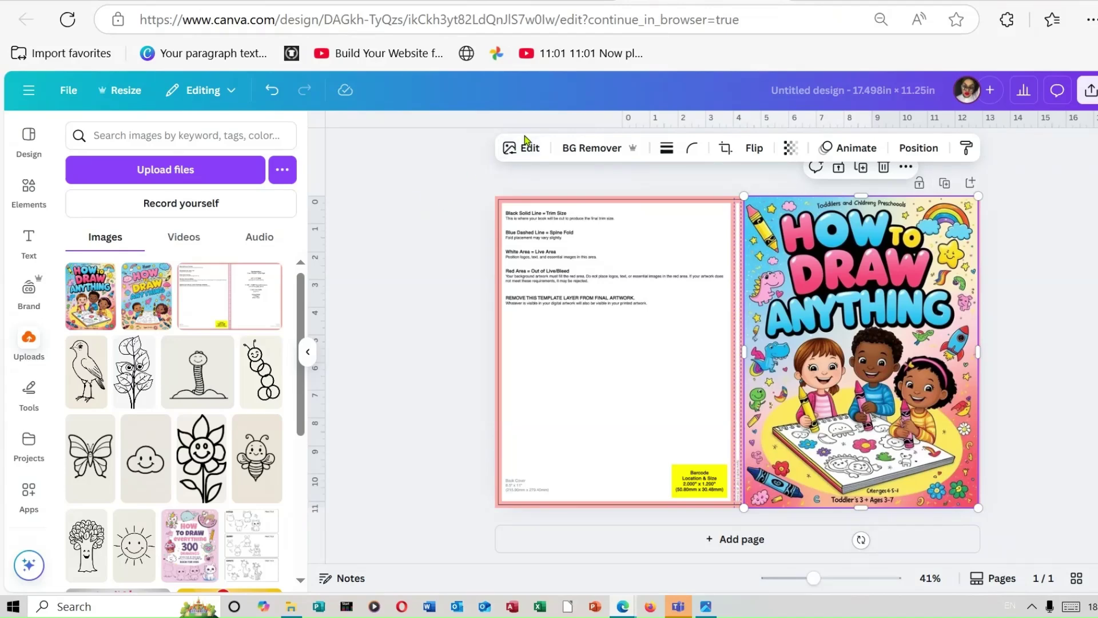
left_click(524, 150)
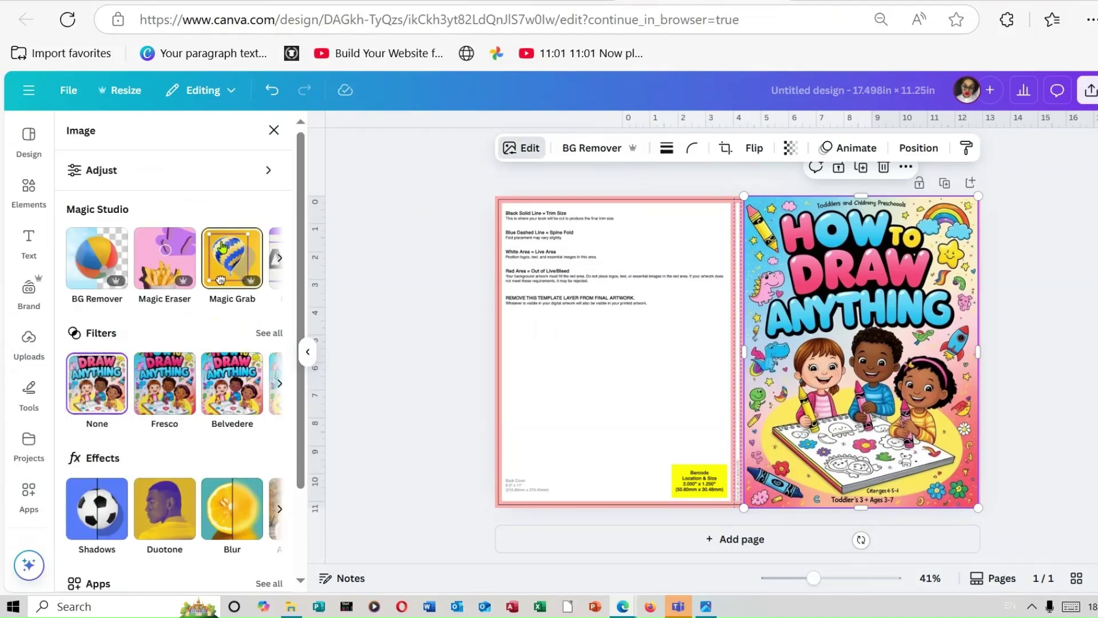
left_click(169, 276)
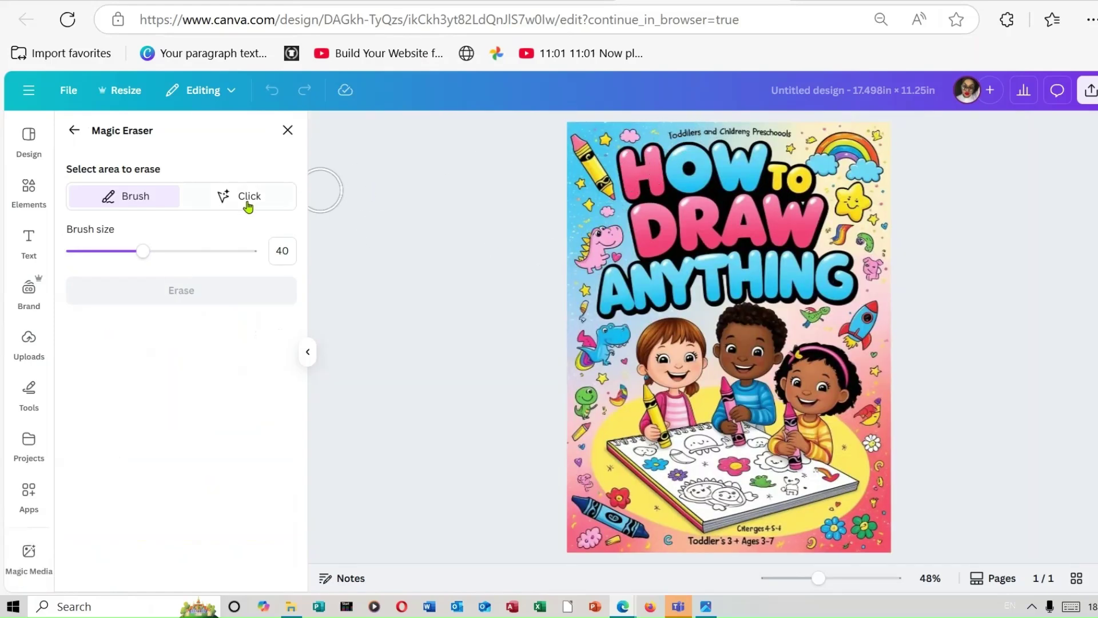
left_click_drag(143, 250, 103, 255)
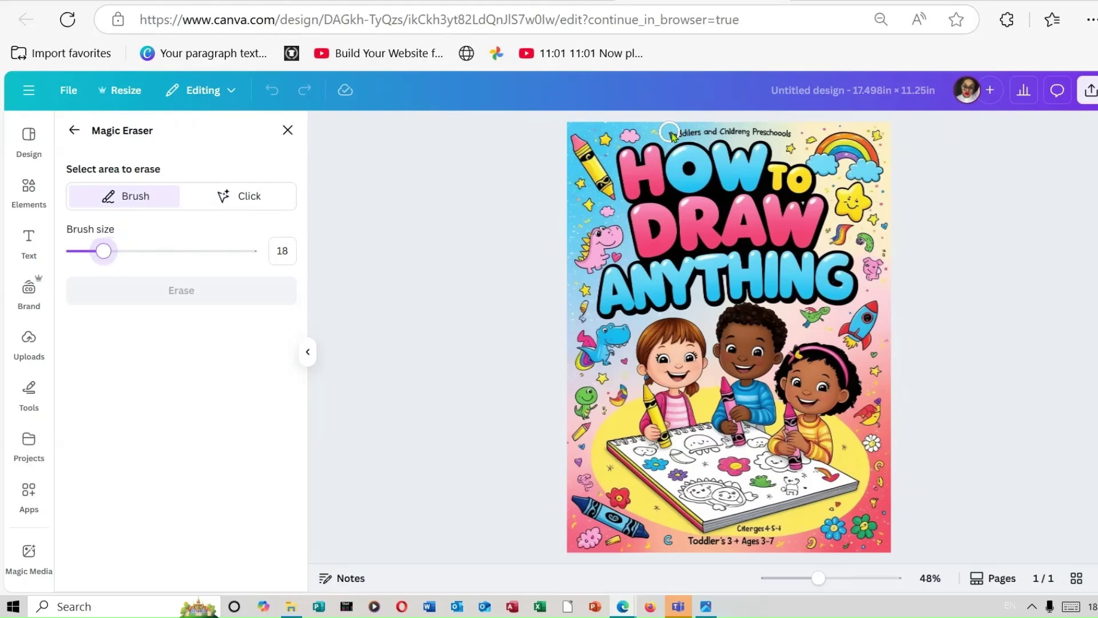
left_click_drag(669, 131, 788, 128)
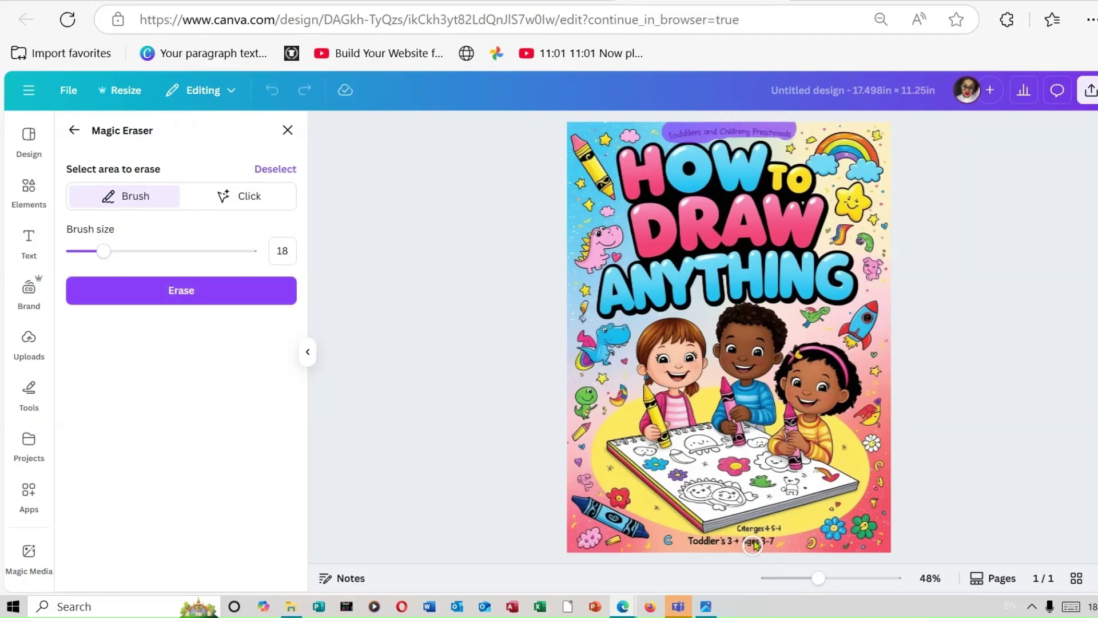
mouse_move(752, 543)
left_mouse_down()
mouse_move(737, 533)
mouse_move(775, 528)
mouse_move(746, 543)
mouse_move(694, 541)
mouse_move(706, 542)
left_mouse_up()
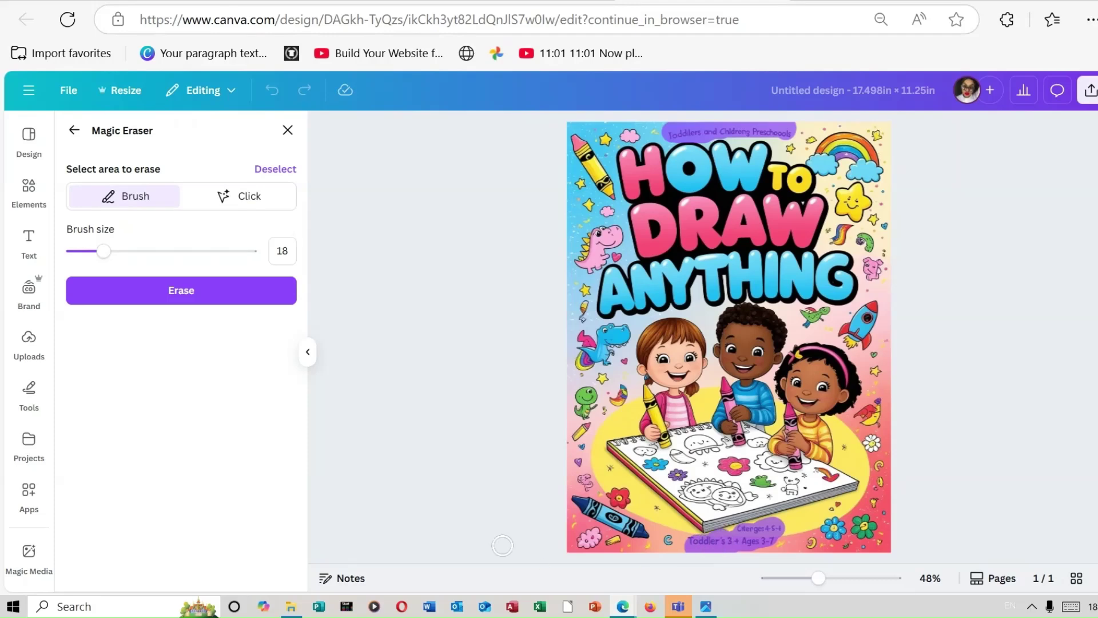
left_click(229, 302)
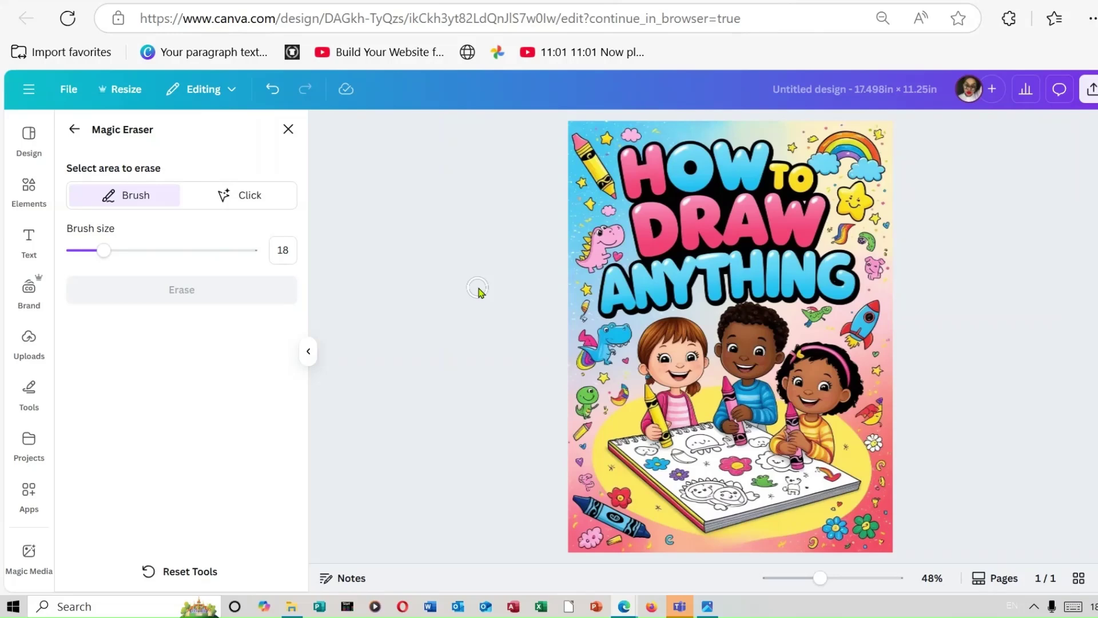
left_click(287, 129)
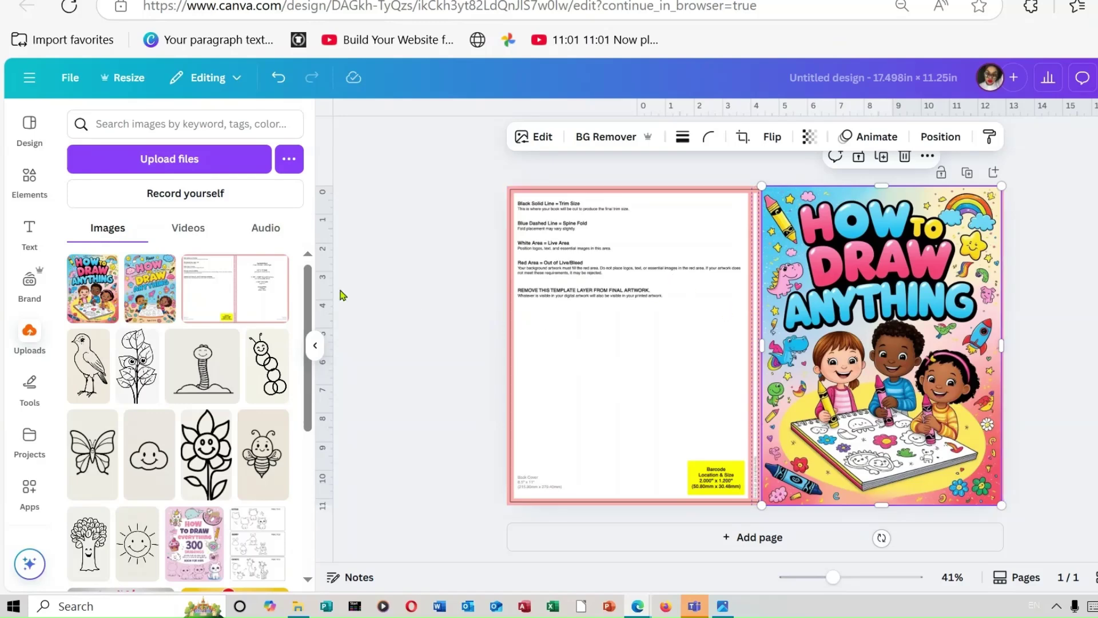
Add a text box and place it at the bottom of the front cover, below the drawing pad.
left_click(32, 232)
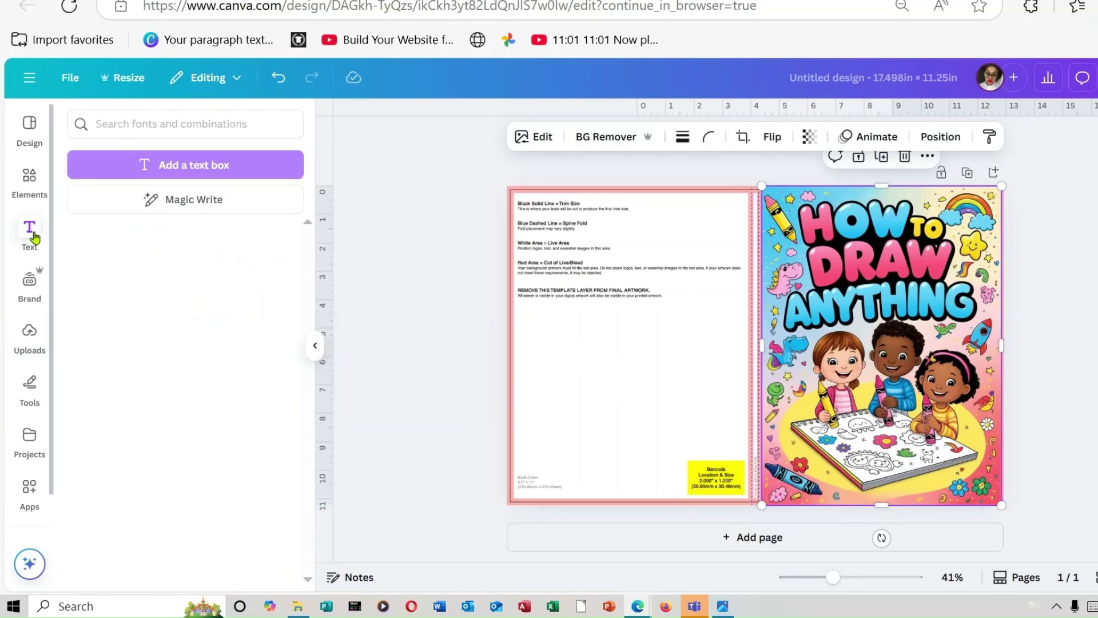
left_click(232, 164)
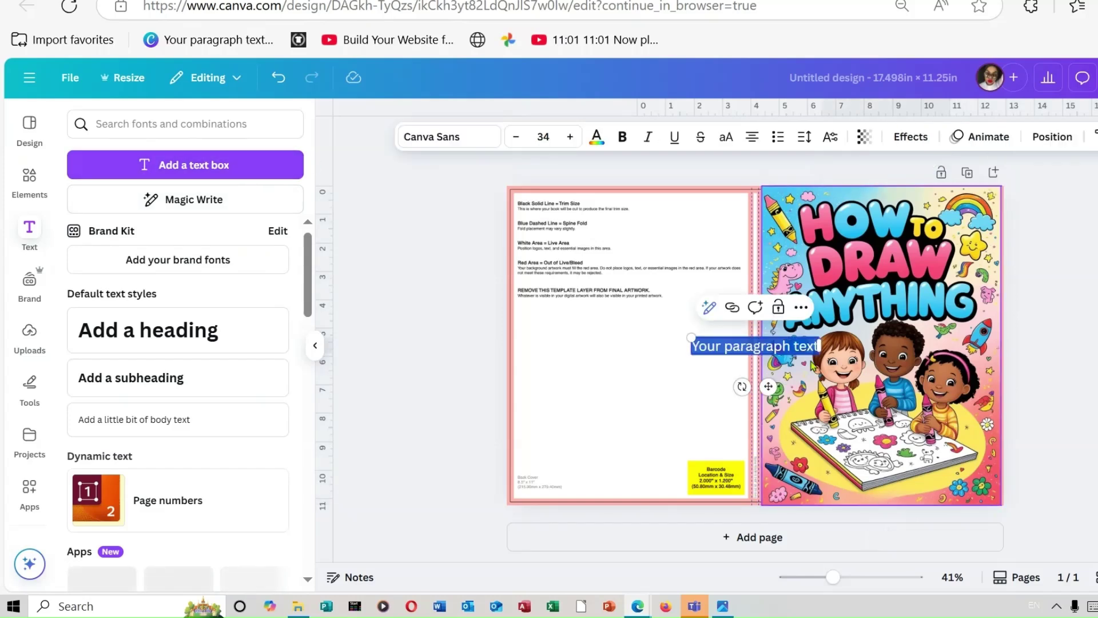
left_click(1047, 353)
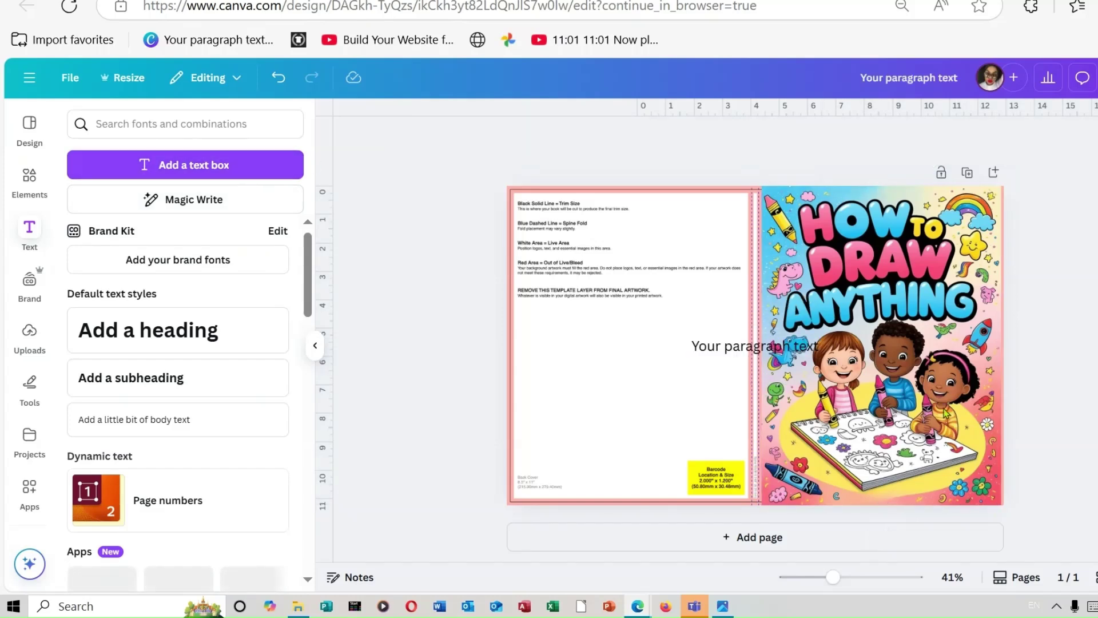
left_click_drag(740, 357, 858, 490)
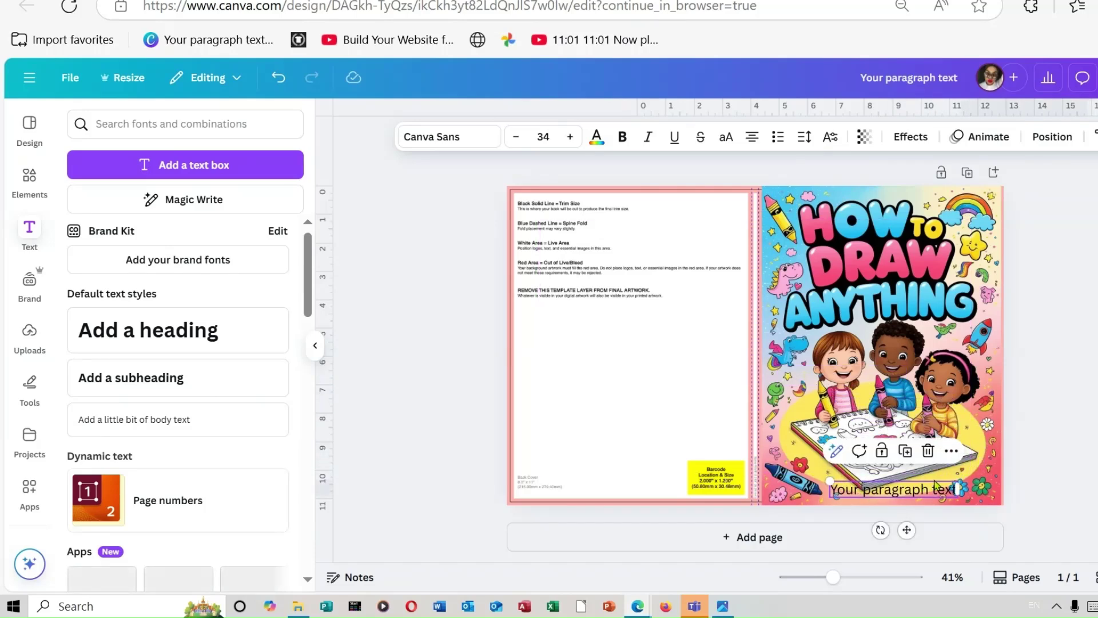
Replace the placeholder text at the bottom of the front cover with "AGES 3-6".
left_click(950, 492)
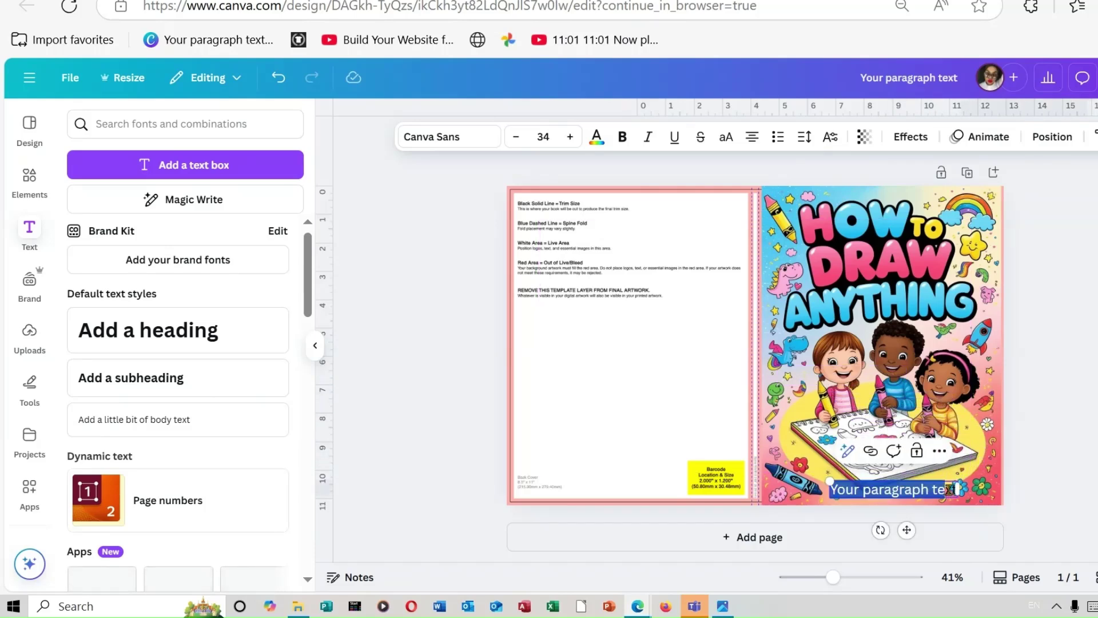
double_click(949, 490)
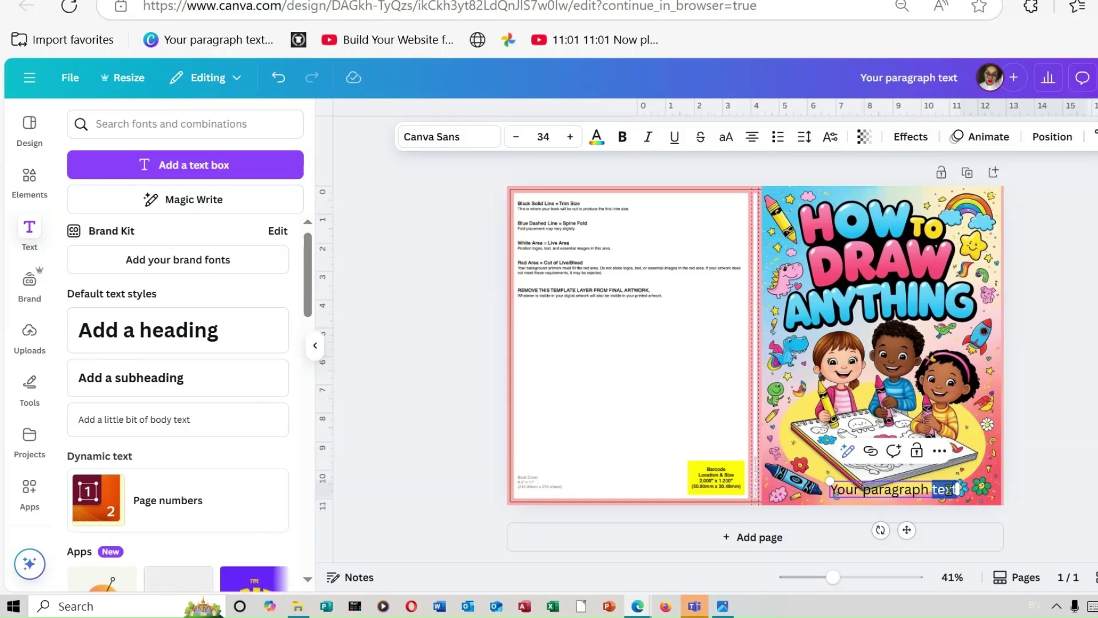
left_click_drag(954, 490, 839, 495)
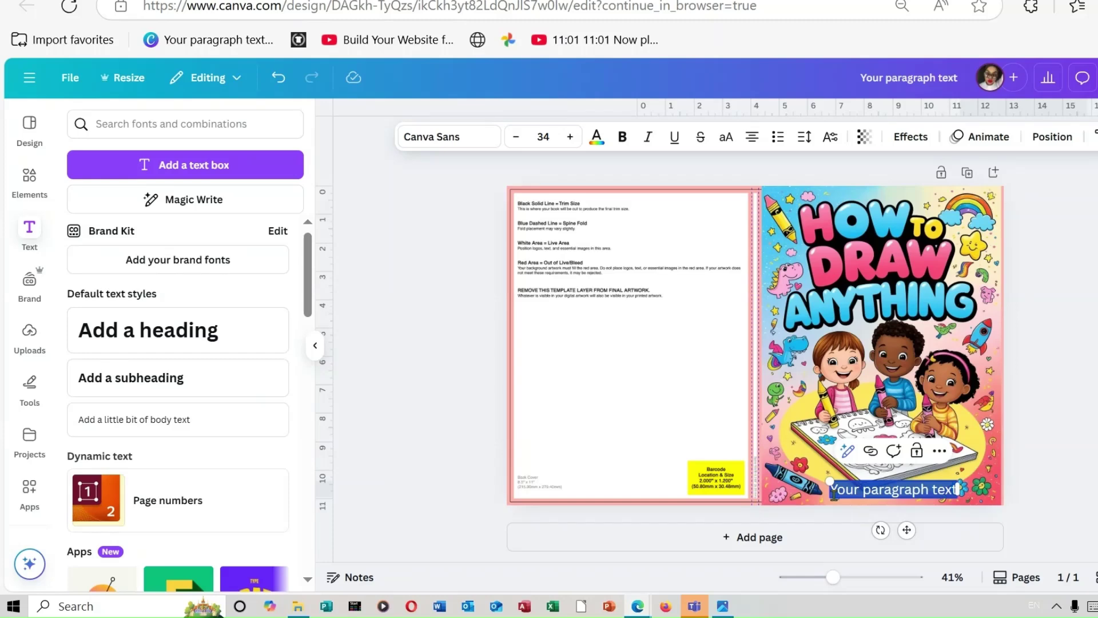
type("AGE")
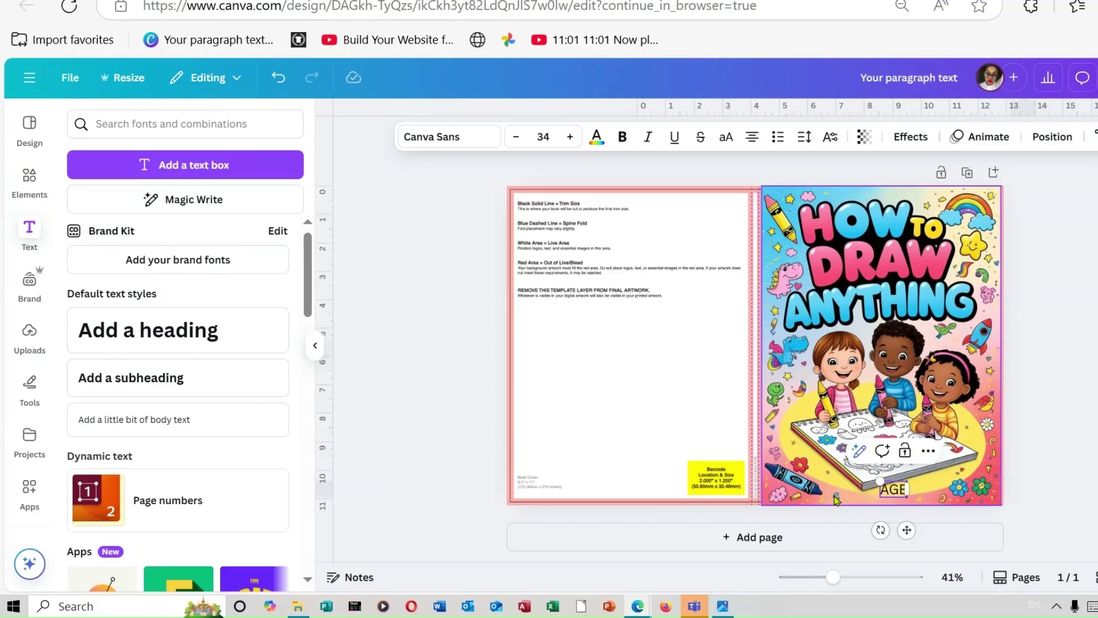
type("S")
type(" 2")
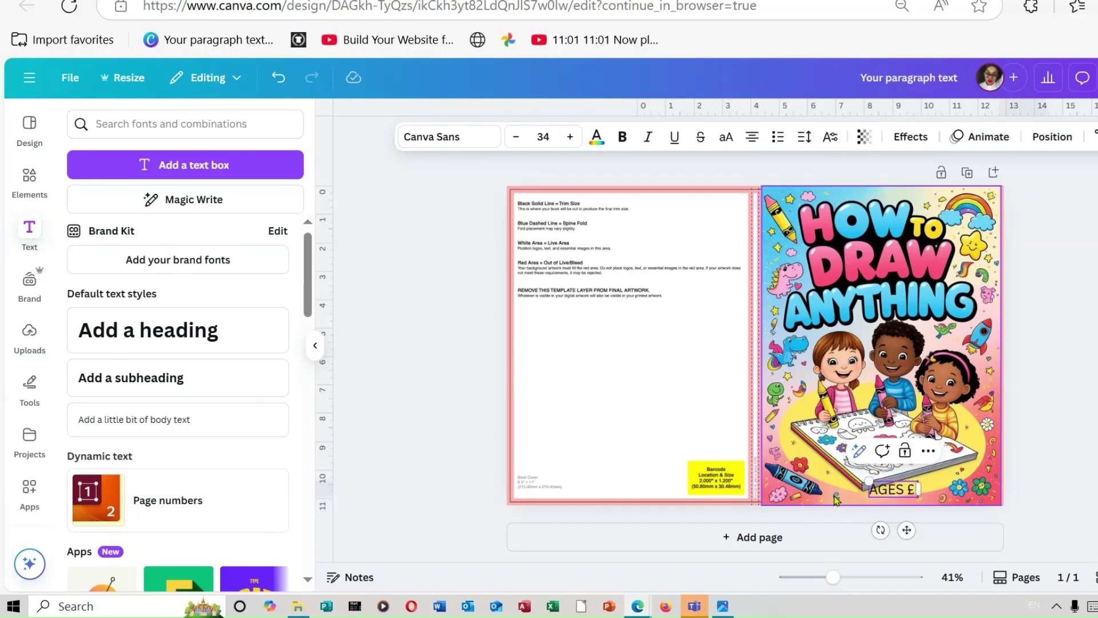
type("T")
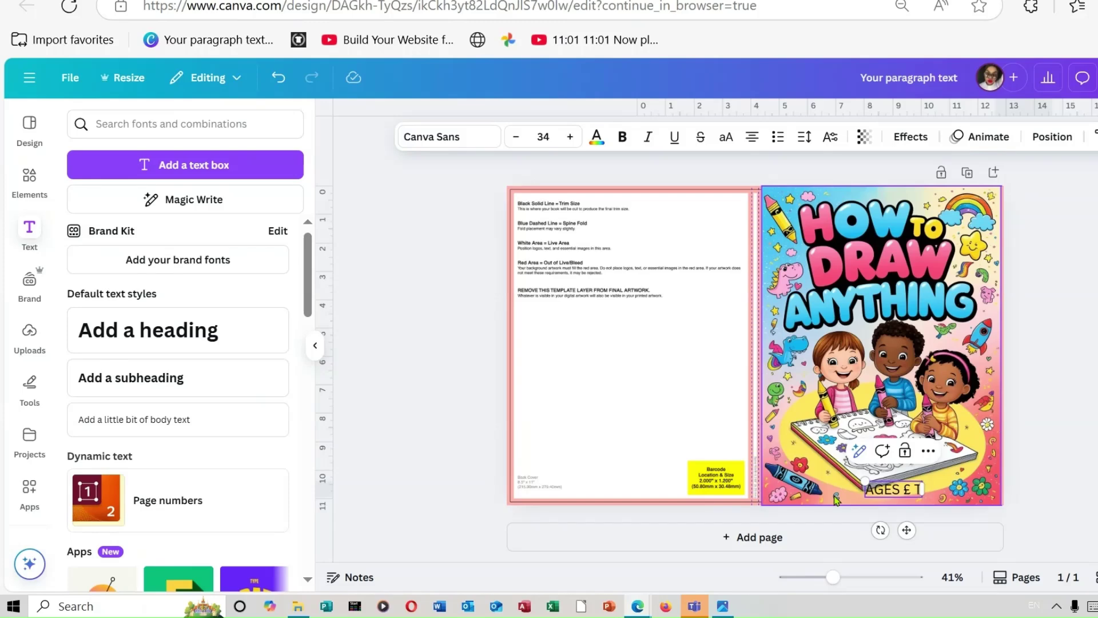
key("BackSpace")
key("BackSpace")
key("BackSpace")
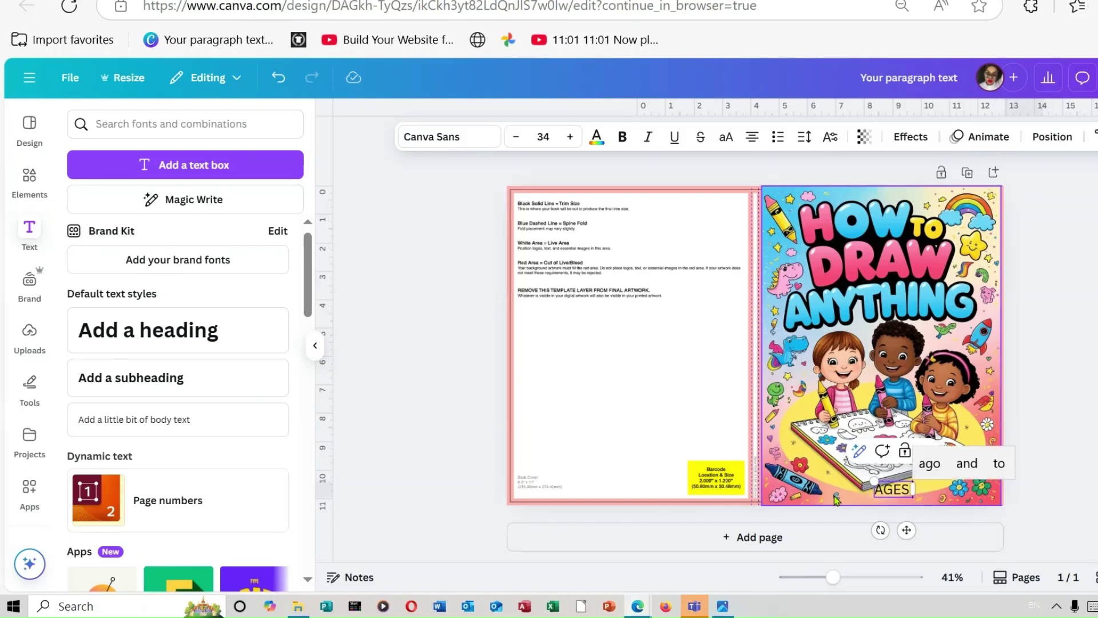
type("3")
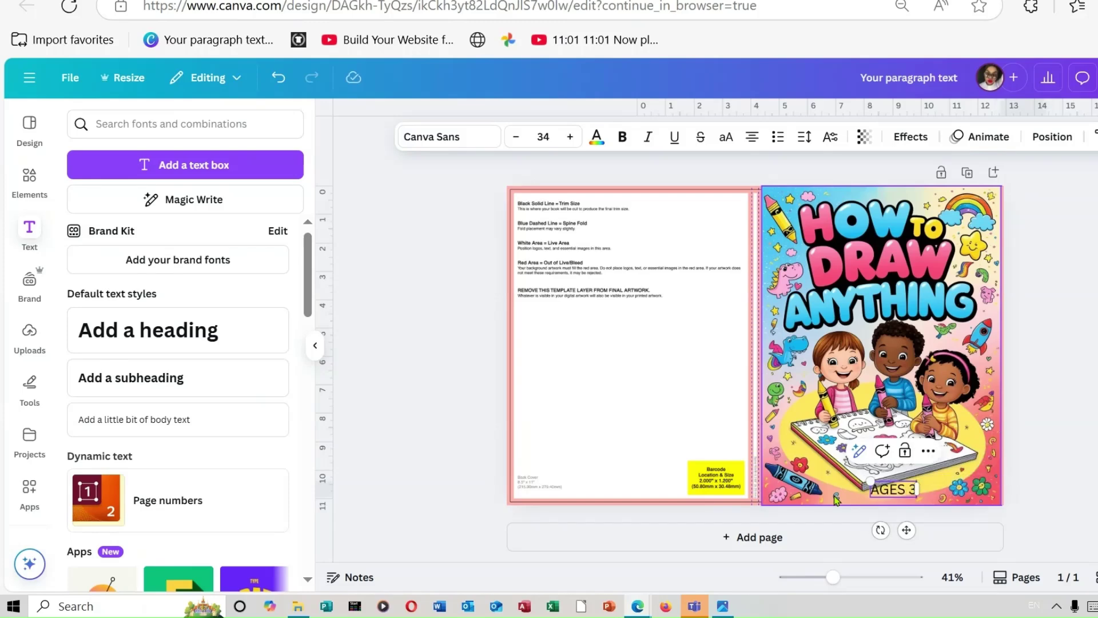
type("-6")
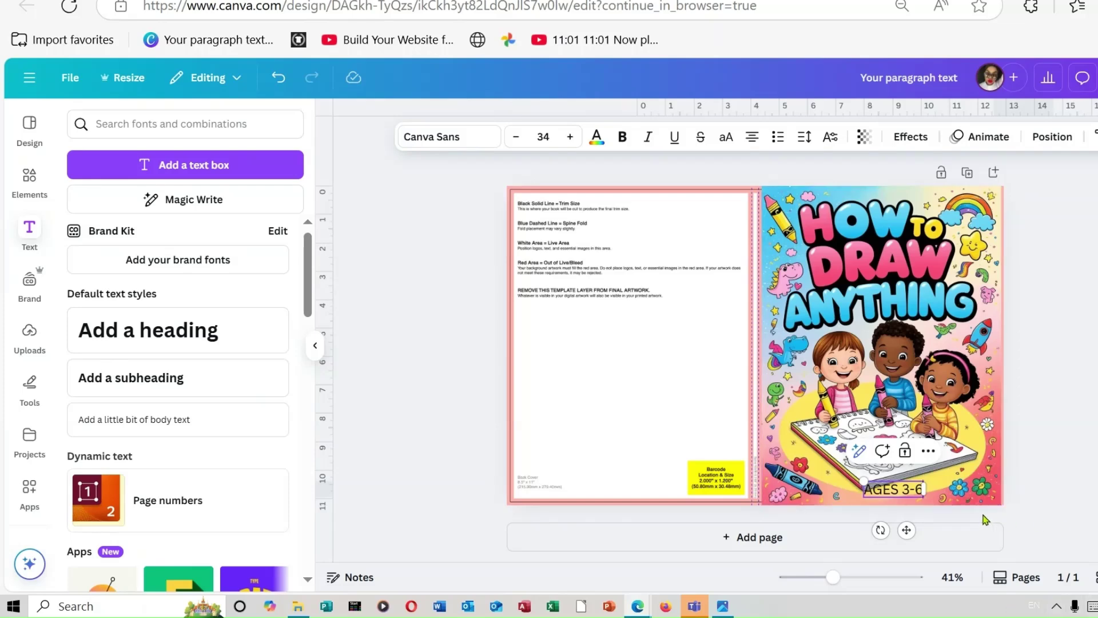
Make the age text on the front cover white (#ffffff) and bold.
left_click(595, 138)
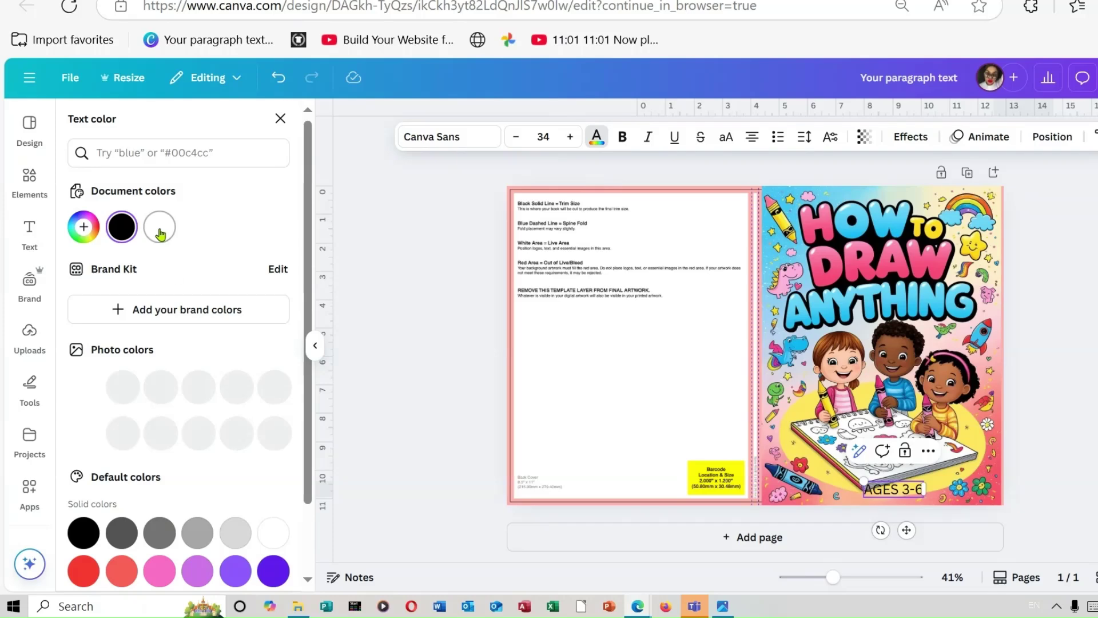
left_click(160, 229)
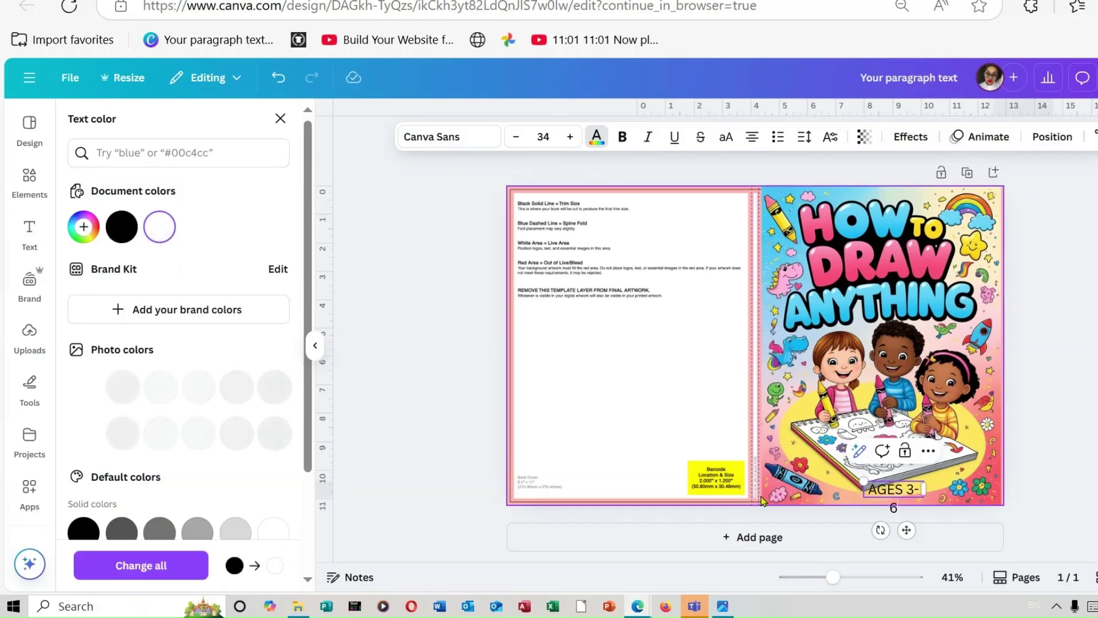
left_click(869, 491)
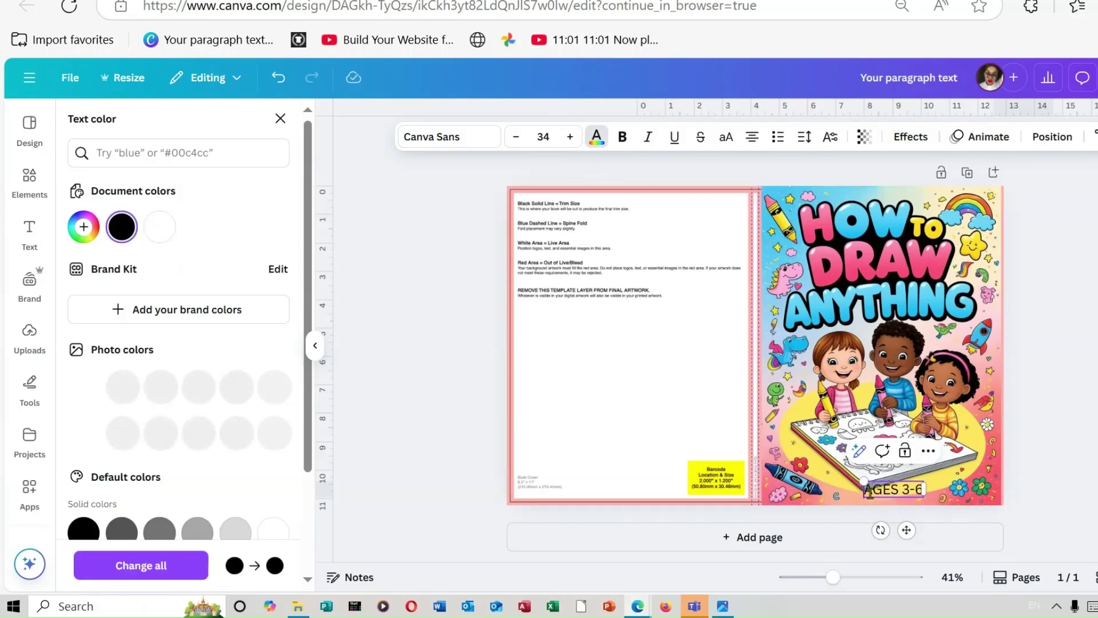
left_click_drag(865, 490, 925, 491)
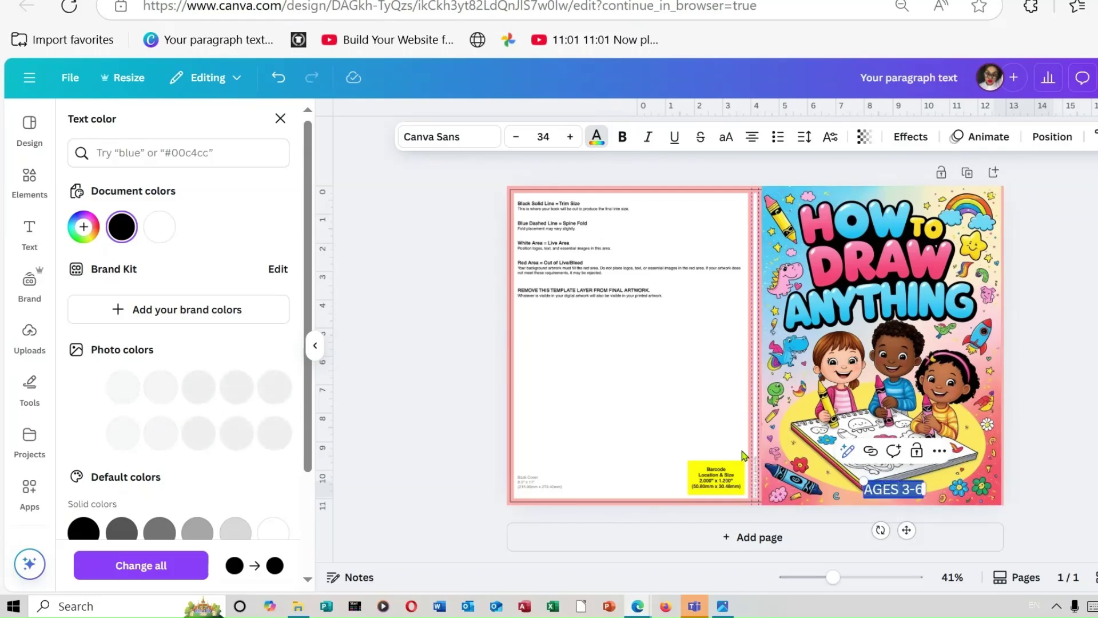
left_click(159, 226)
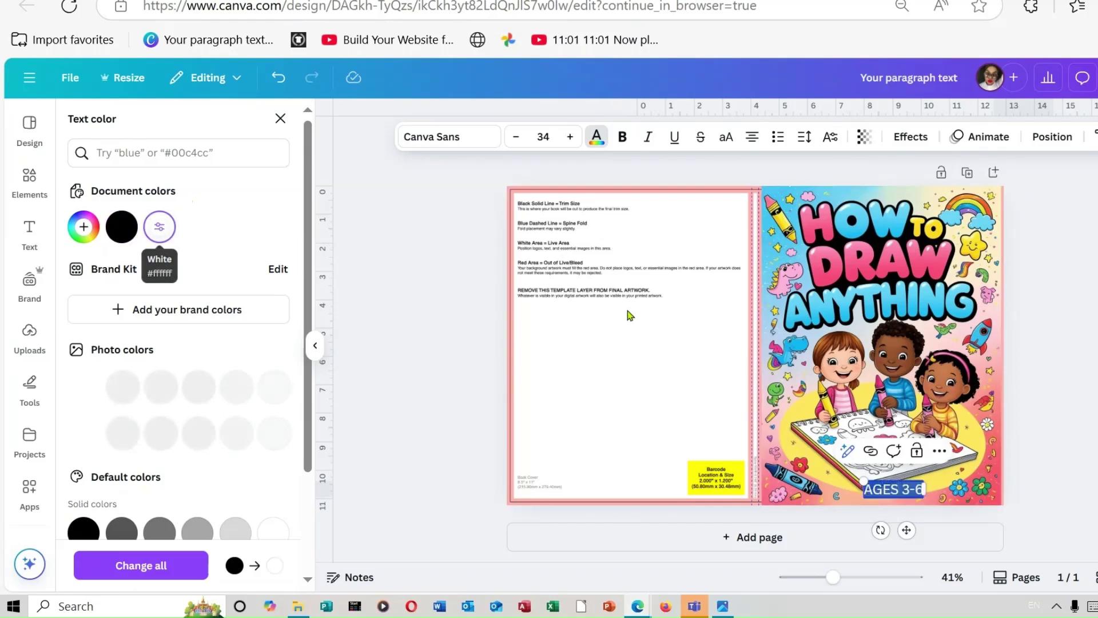
left_click(622, 137)
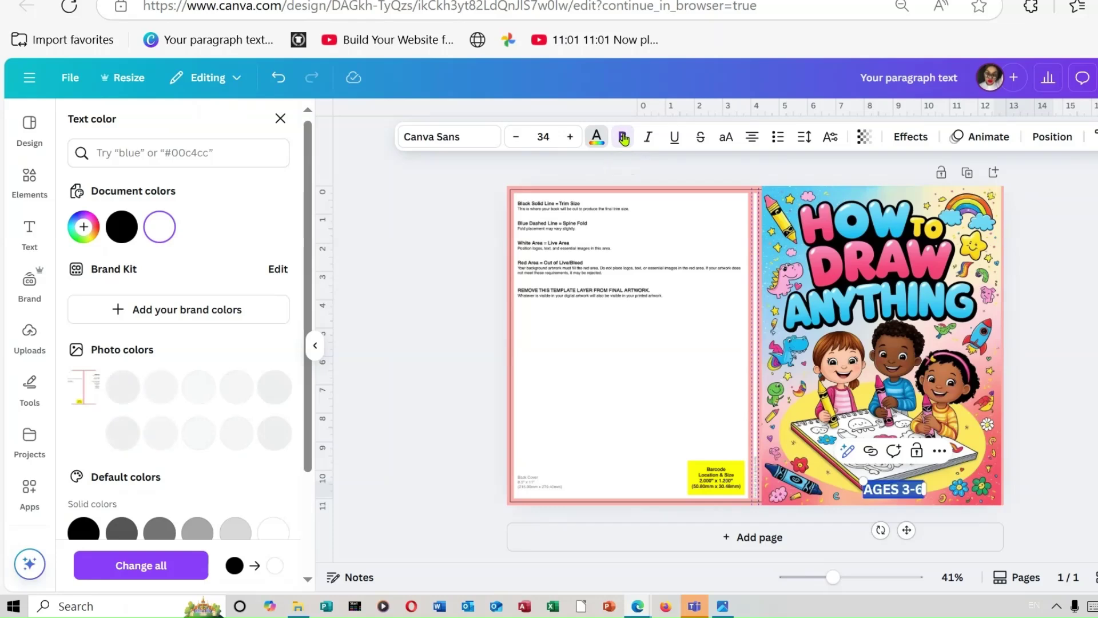
Try to change the age text's font to Comic Sans.
left_click(467, 135)
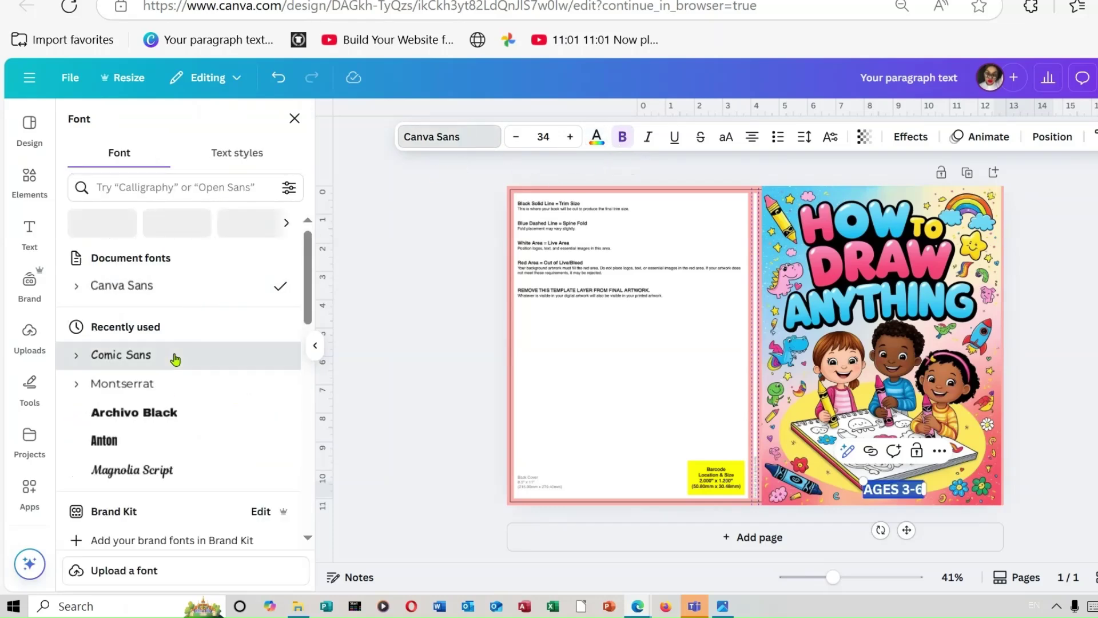
left_click(176, 359)
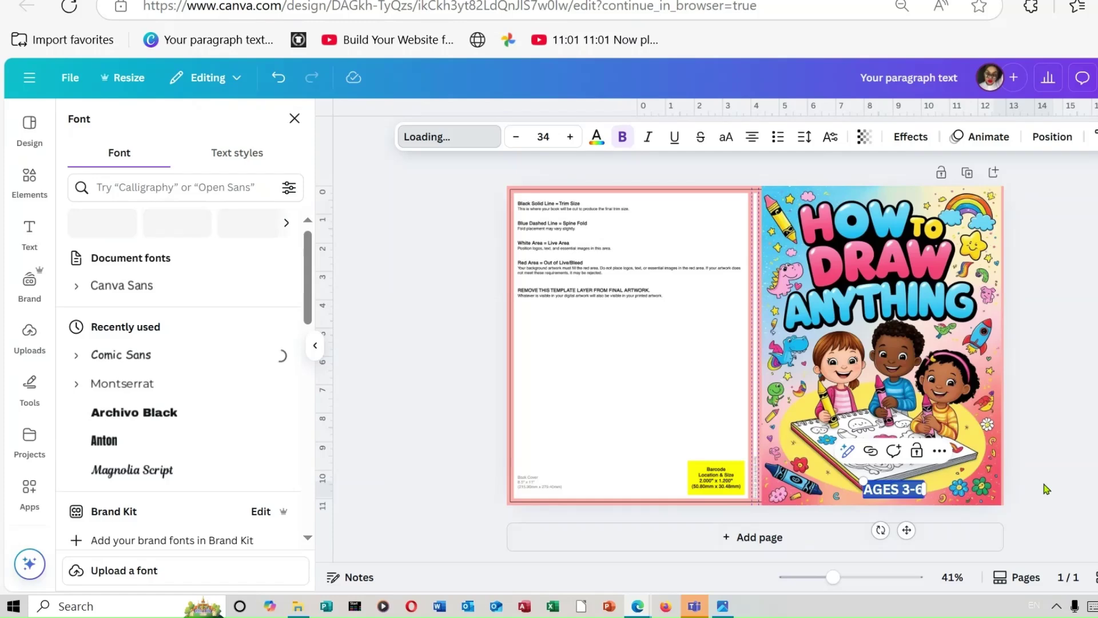
left_click(1046, 489)
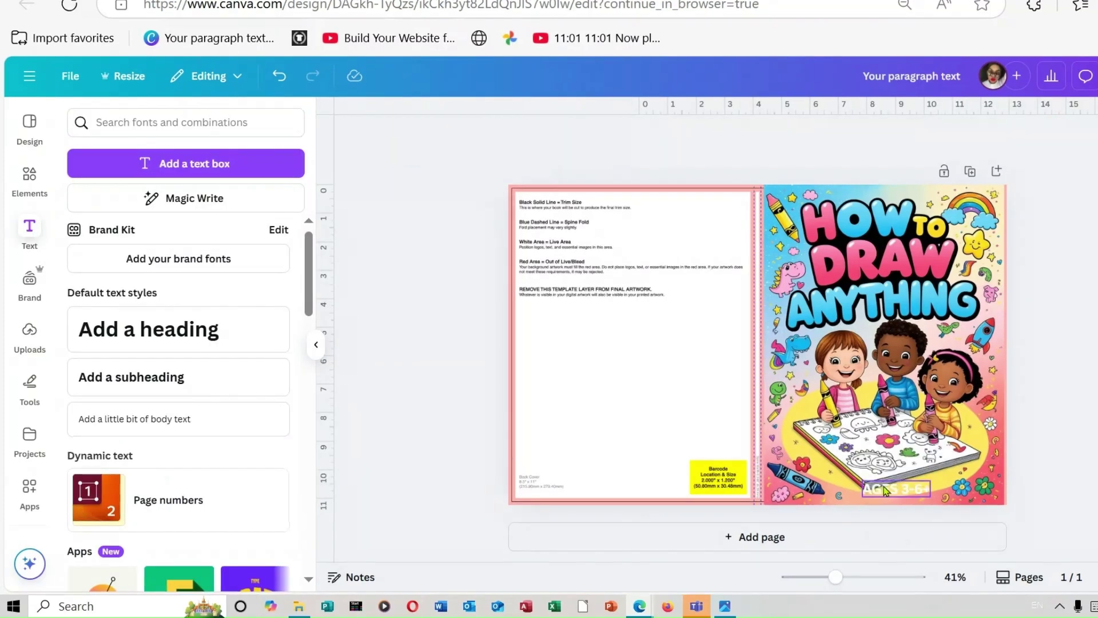
Apply the Outline effect to the front cover's age text and set the outline color to black.
double_click(884, 490)
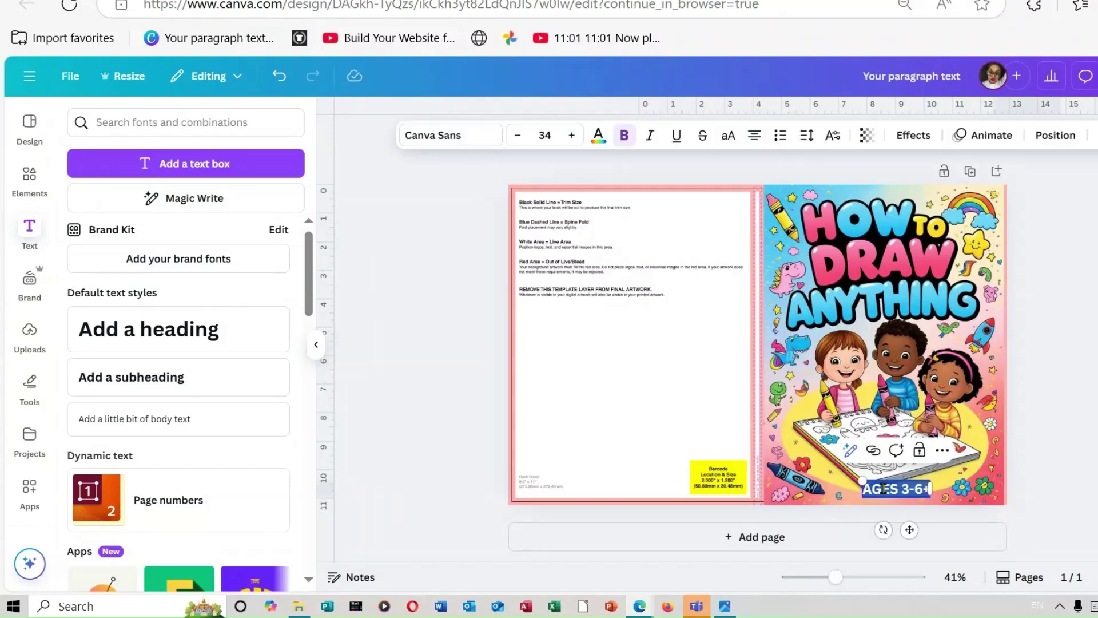
left_click(912, 140)
left_click(268, 286)
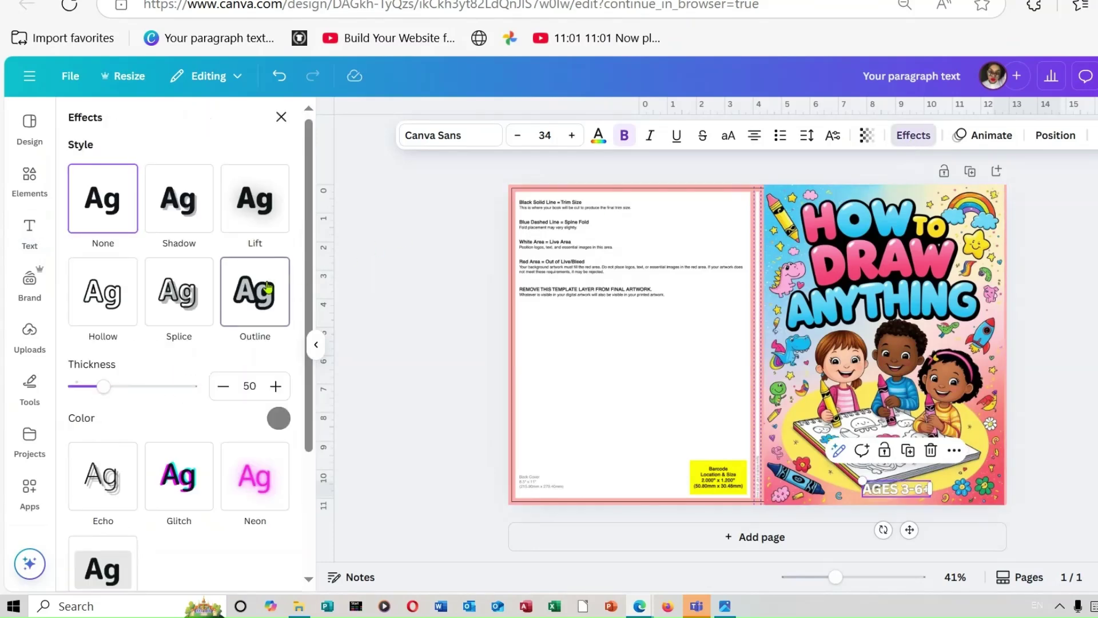
left_click(279, 419)
left_click(74, 372)
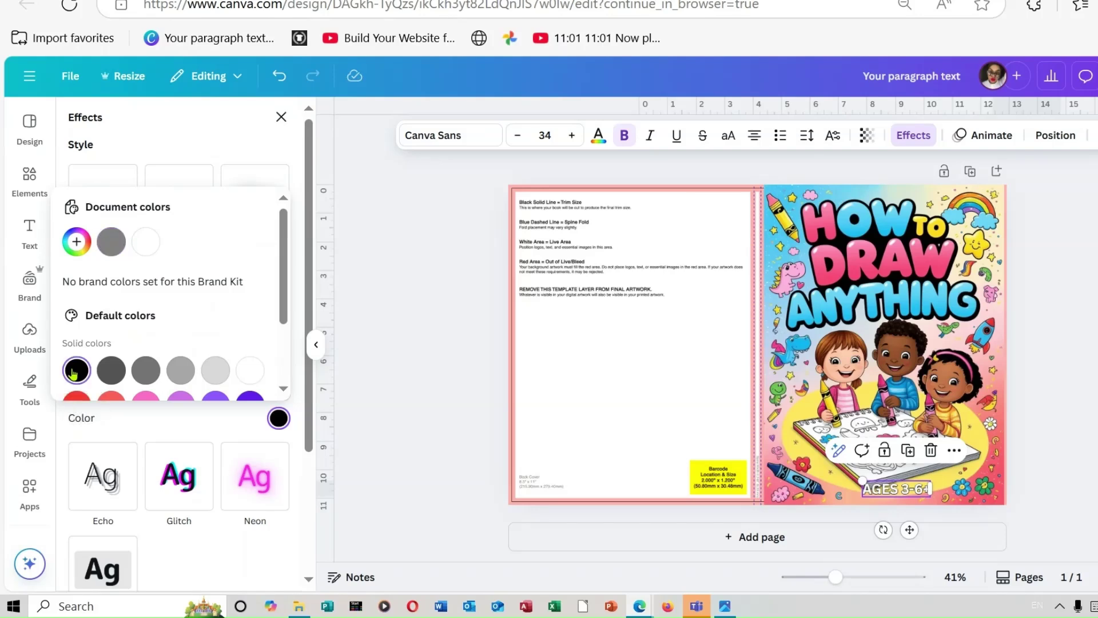
left_click(279, 418)
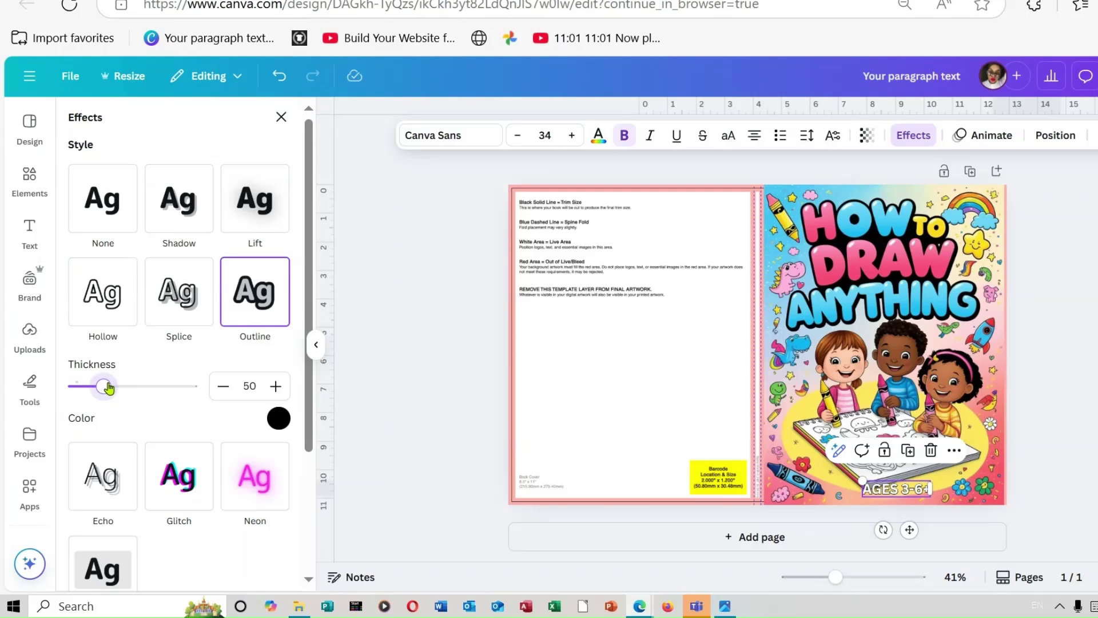
Set the outline thickness of the front cover's age text to 128 and reselect the text.
left_click_drag(109, 388, 149, 387)
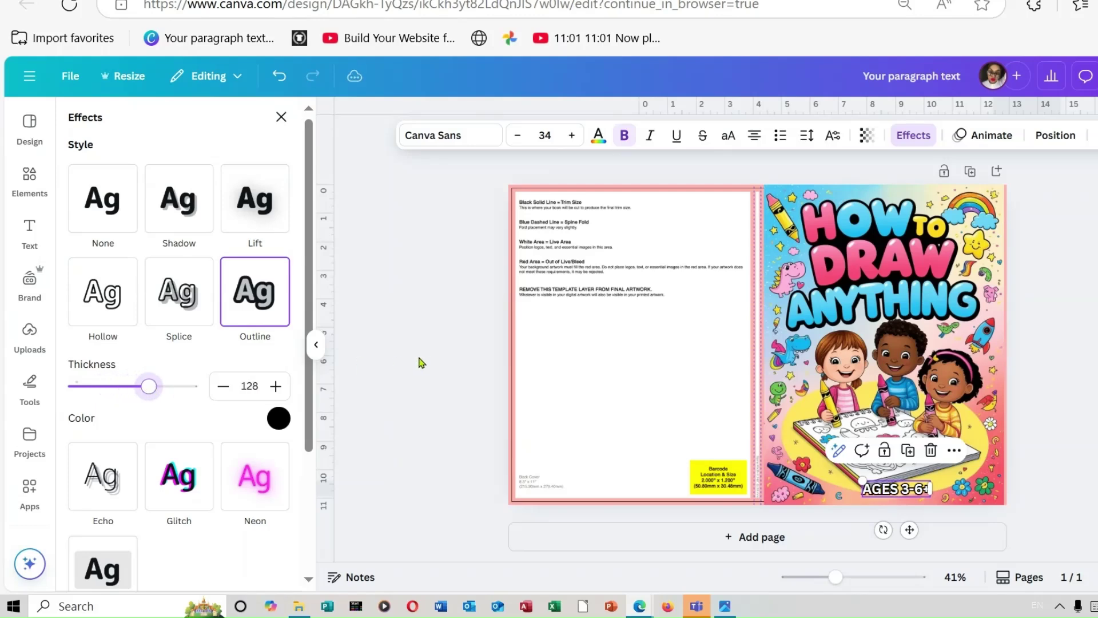
key("Escape")
left_click(1092, 376)
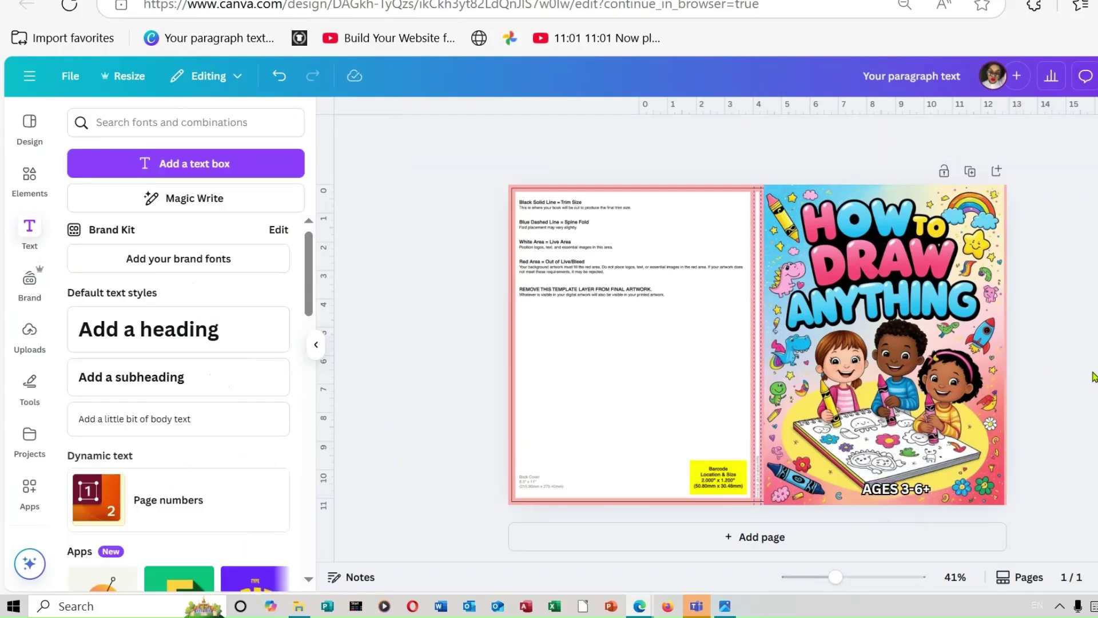
left_click(895, 490)
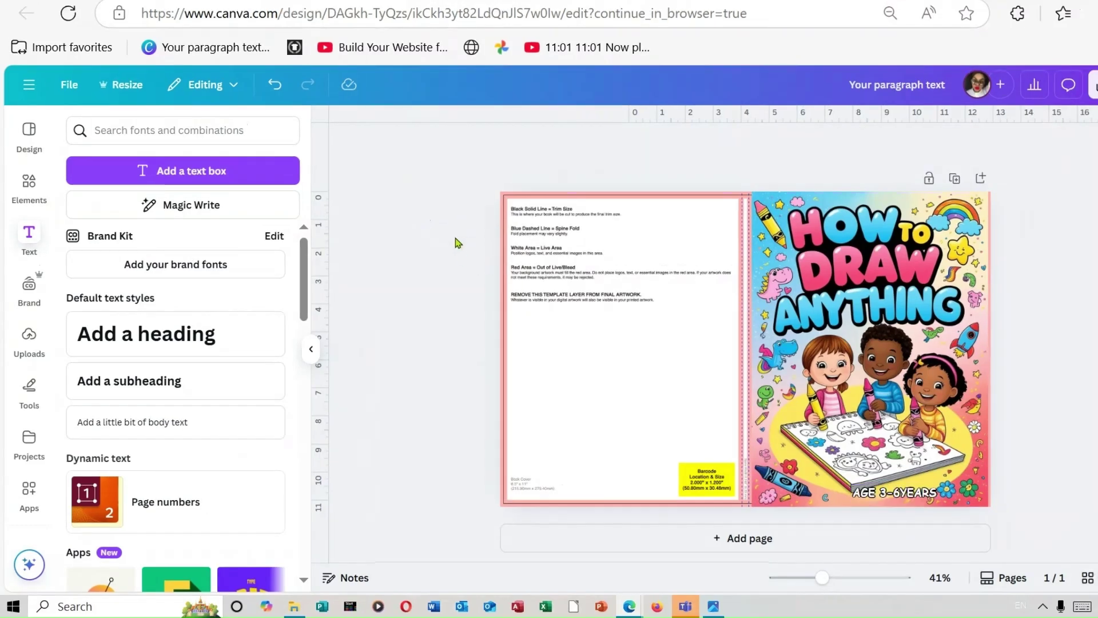
Search the elements for "shapes", add a solid square, and stretch it to cover the whole back cover and spine.
left_click(24, 183)
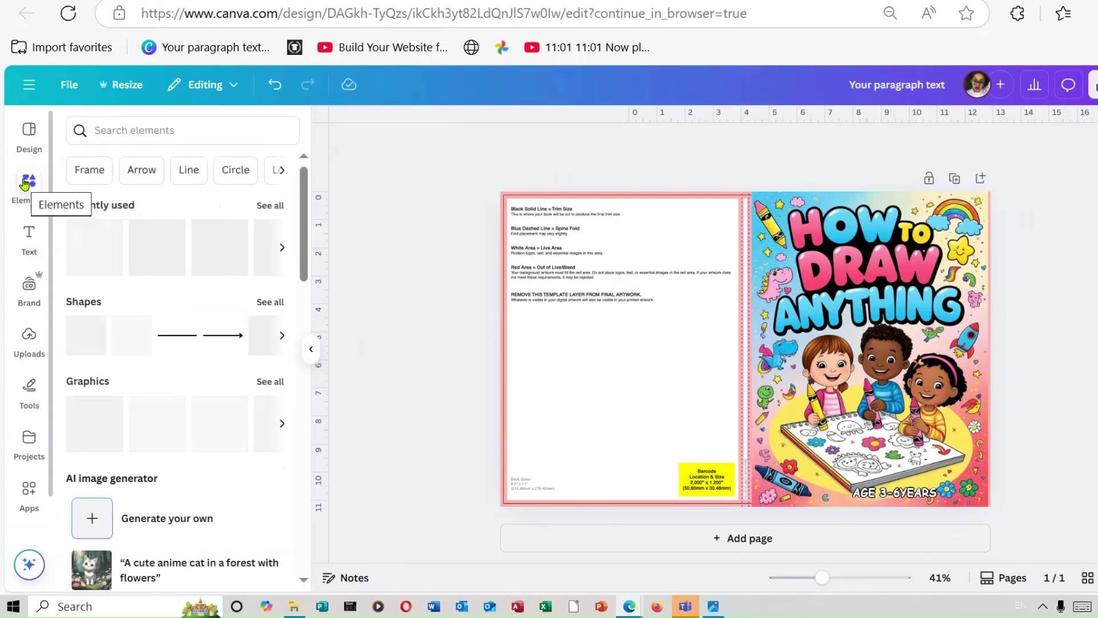
left_click(161, 132)
type("shapes")
key("Return")
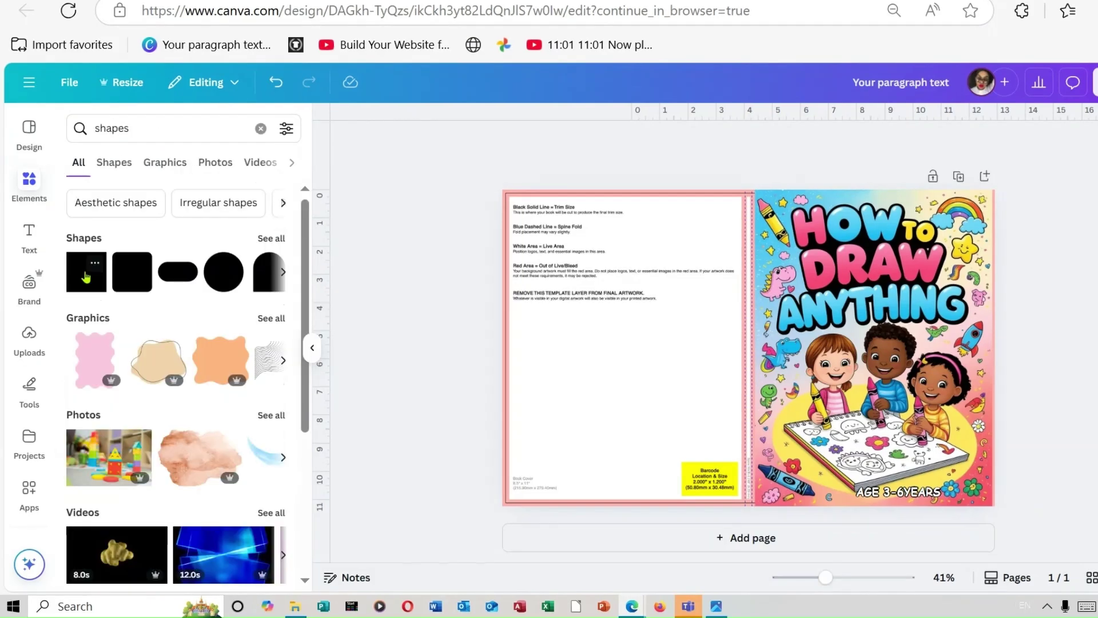
left_click(86, 277)
double_click(739, 367)
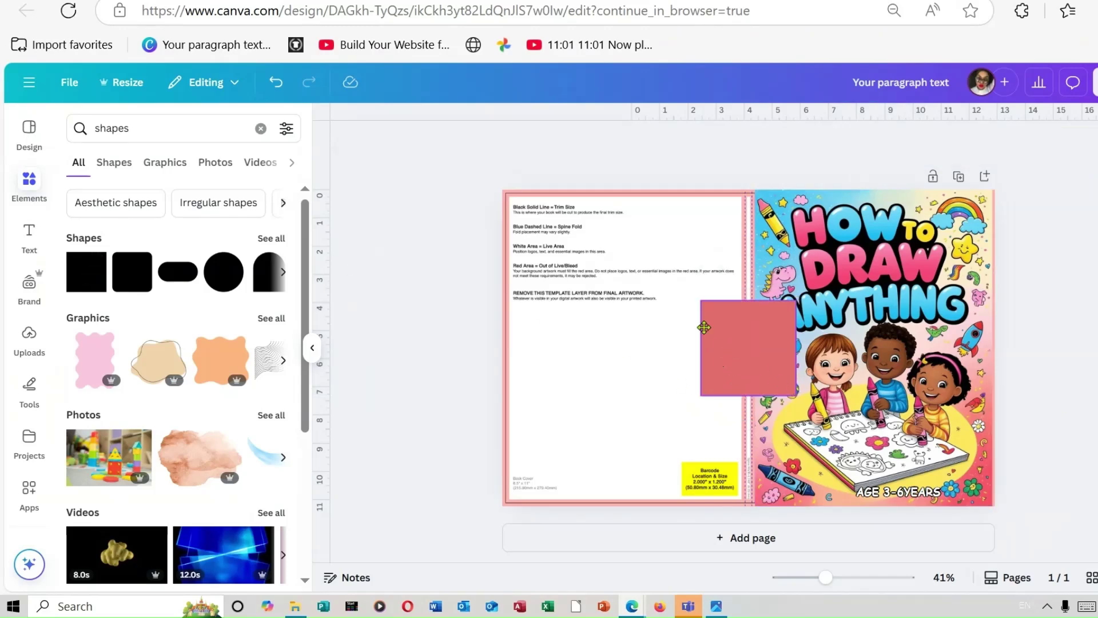
left_click_drag(704, 327, 529, 230)
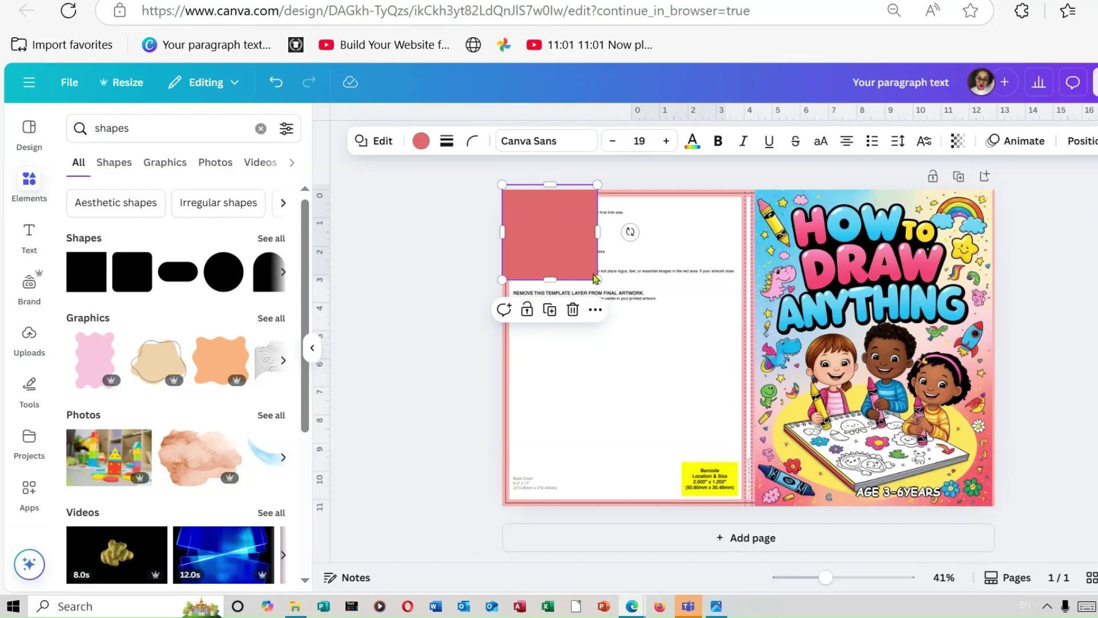
left_click_drag(597, 279, 756, 509)
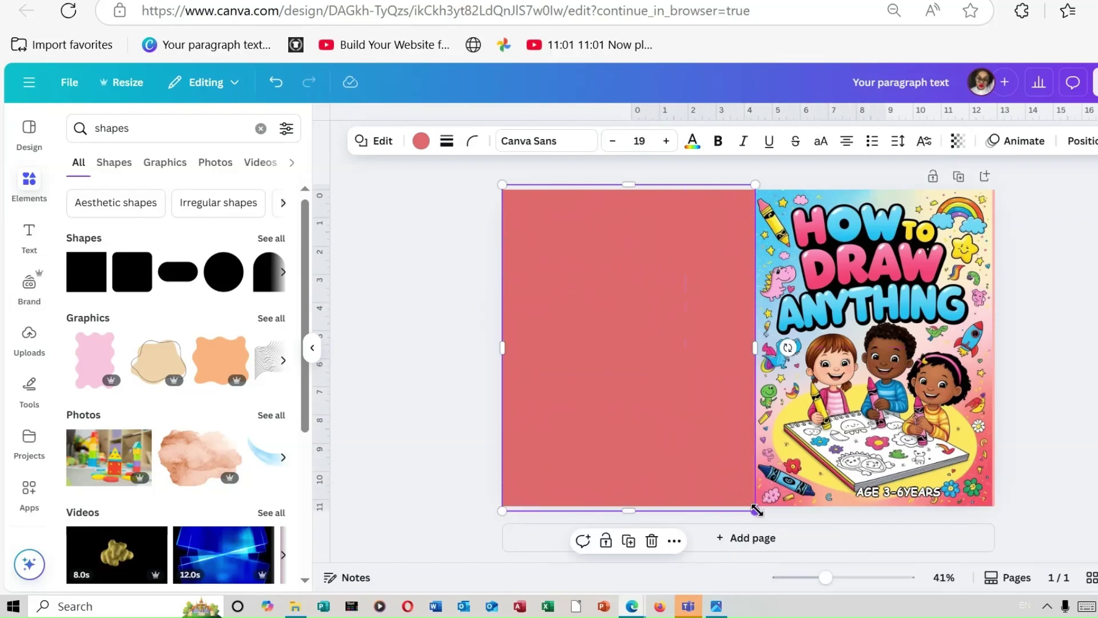
Delete the KDP template image from beneath the rectangle and move the rectangle back over the back cover and spine.
left_click_drag(621, 353, 806, 346)
left_click(547, 271)
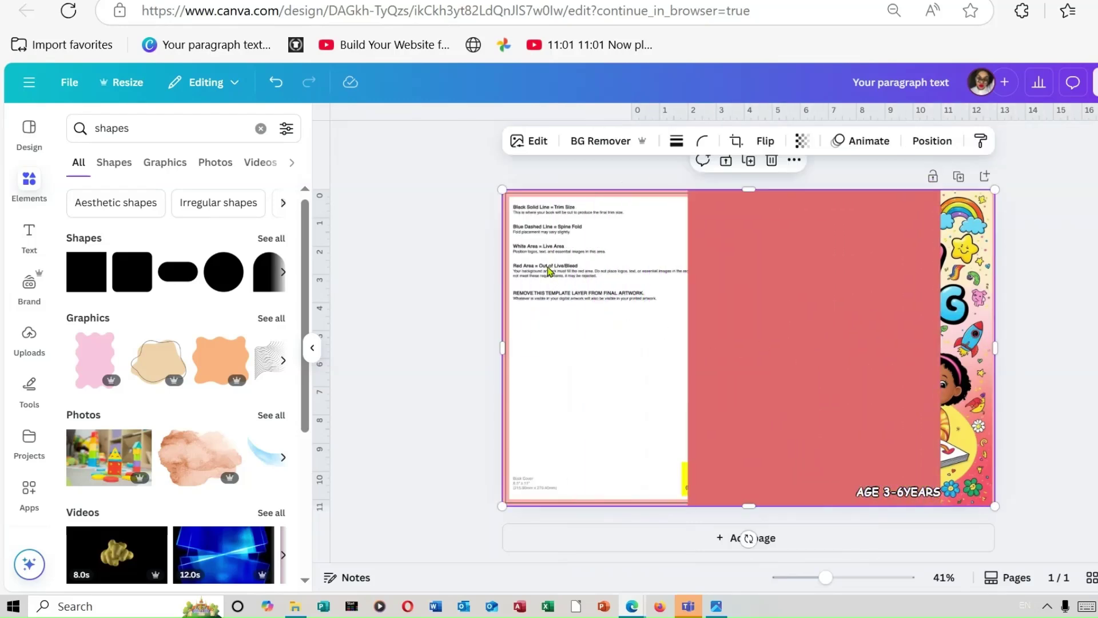
left_click(771, 160)
mouse_move(777, 300)
left_mouse_down()
mouse_move(619, 284)
mouse_move(589, 301)
left_mouse_up()
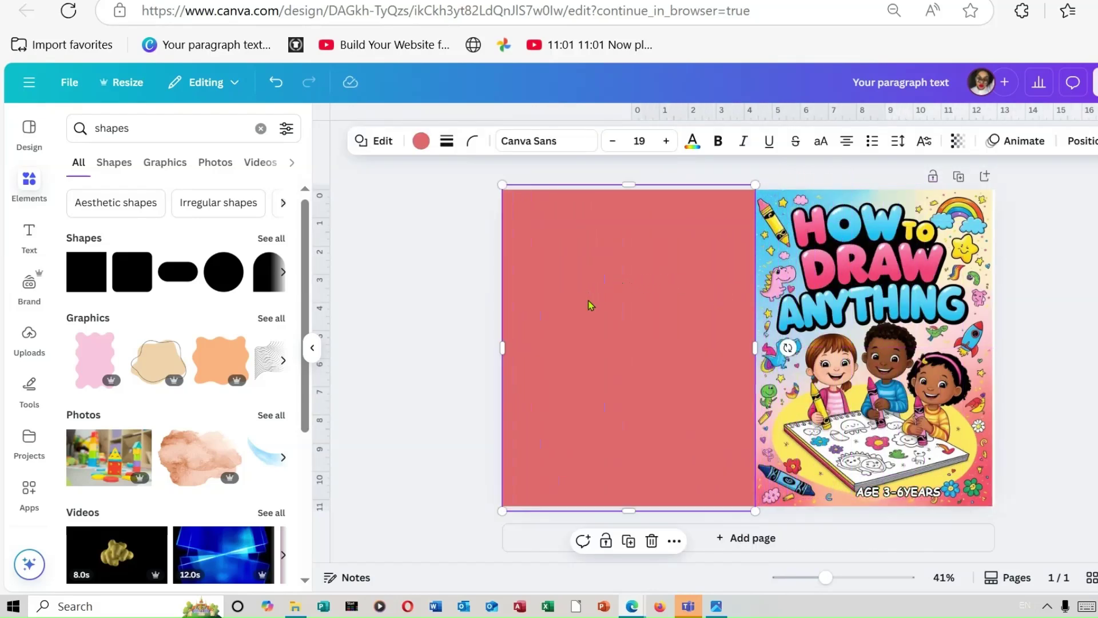
left_click(1048, 188)
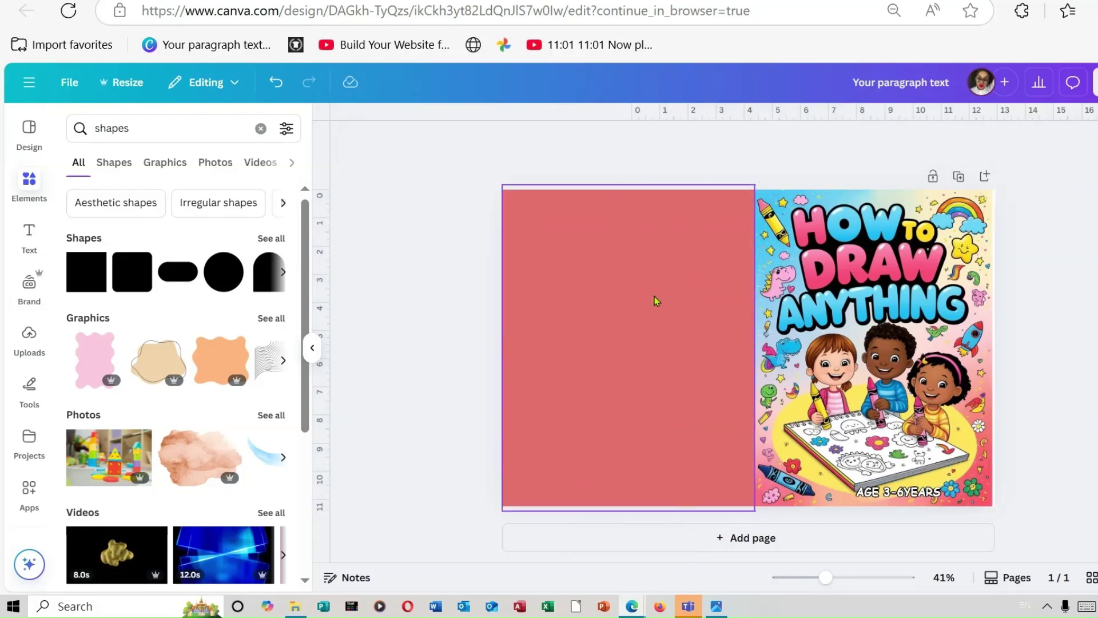
Compare pink and yellow from the cover artwork's photo colors on the back cover rectangle and keep it pink.
left_click(640, 309)
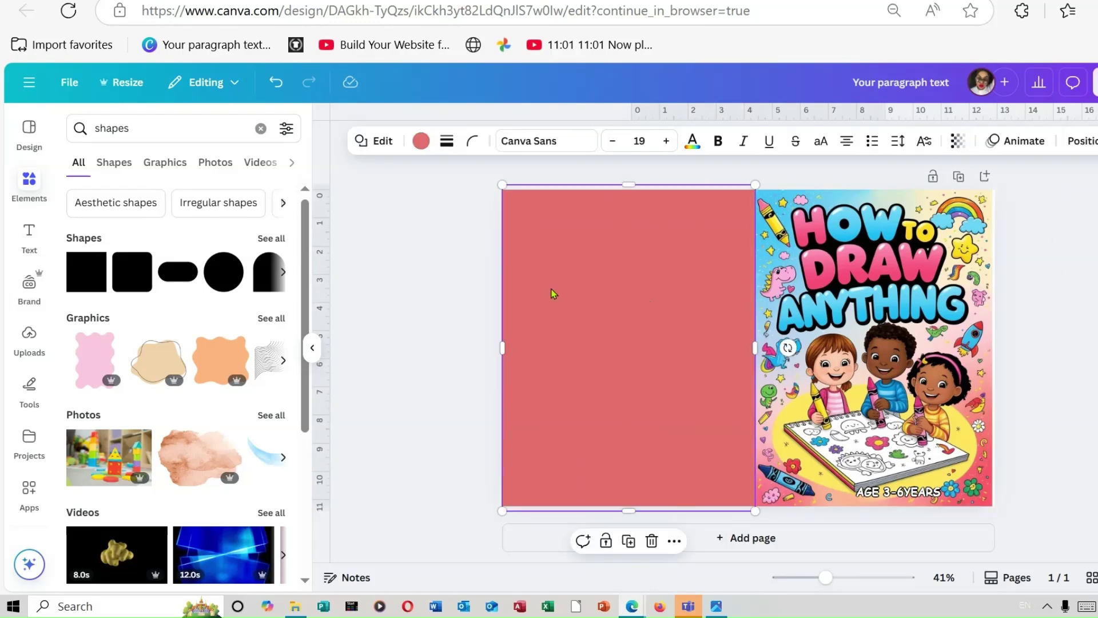
left_click(421, 143)
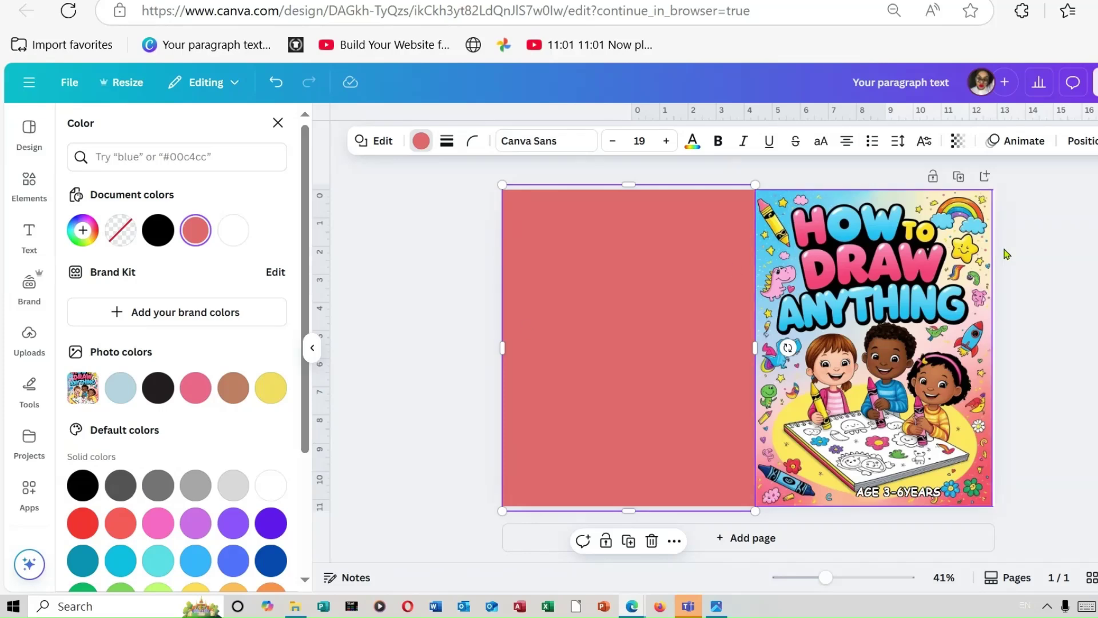
left_click(195, 388)
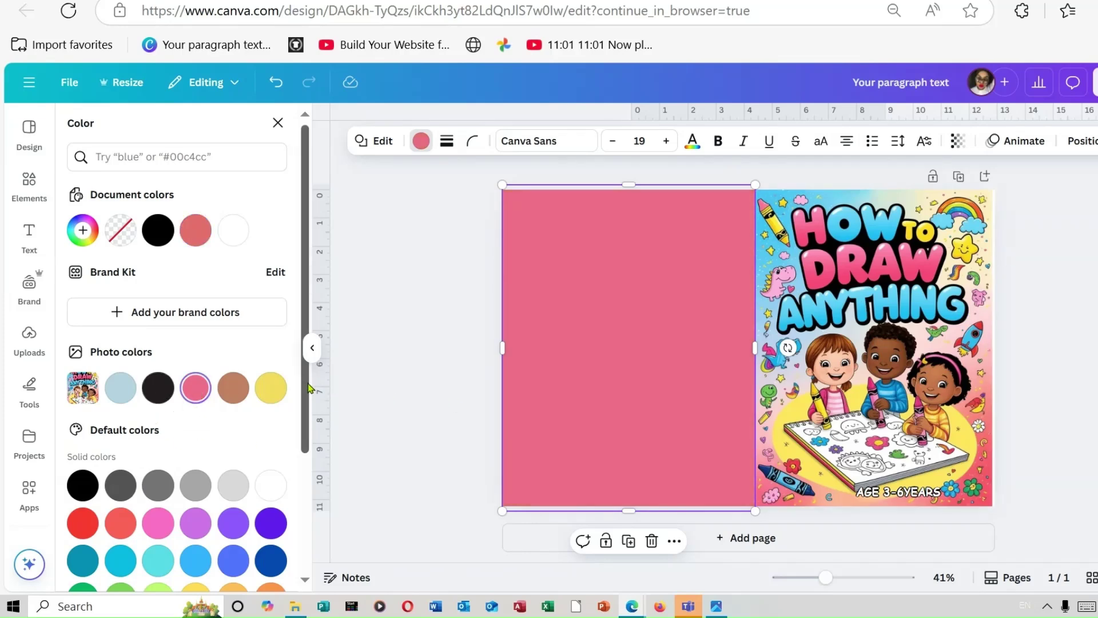
left_click(280, 388)
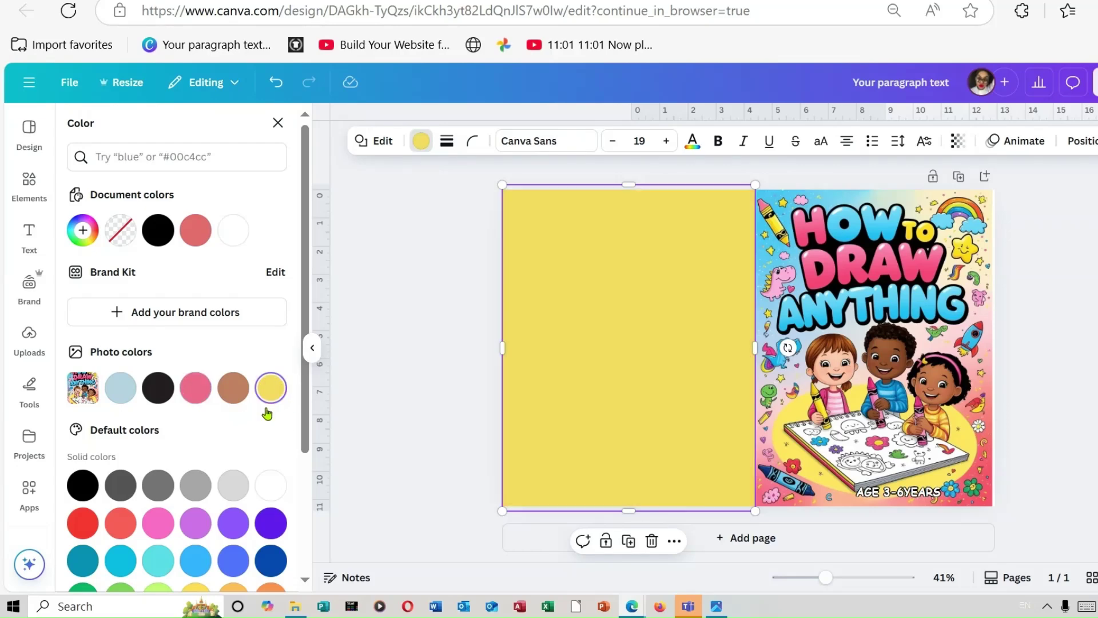
left_click(198, 392)
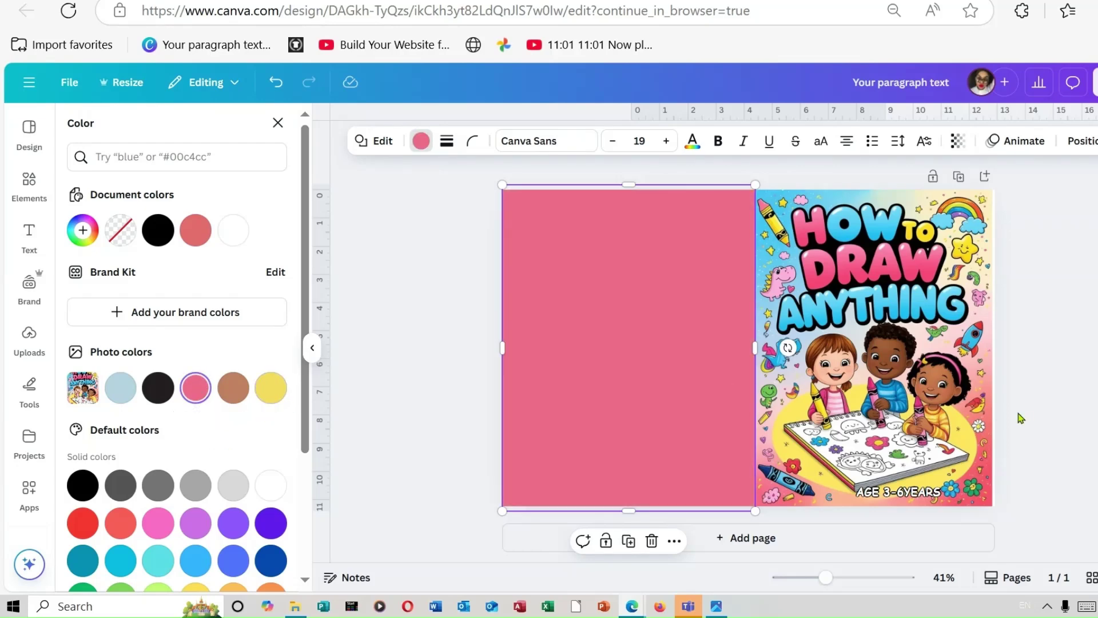
key("Escape")
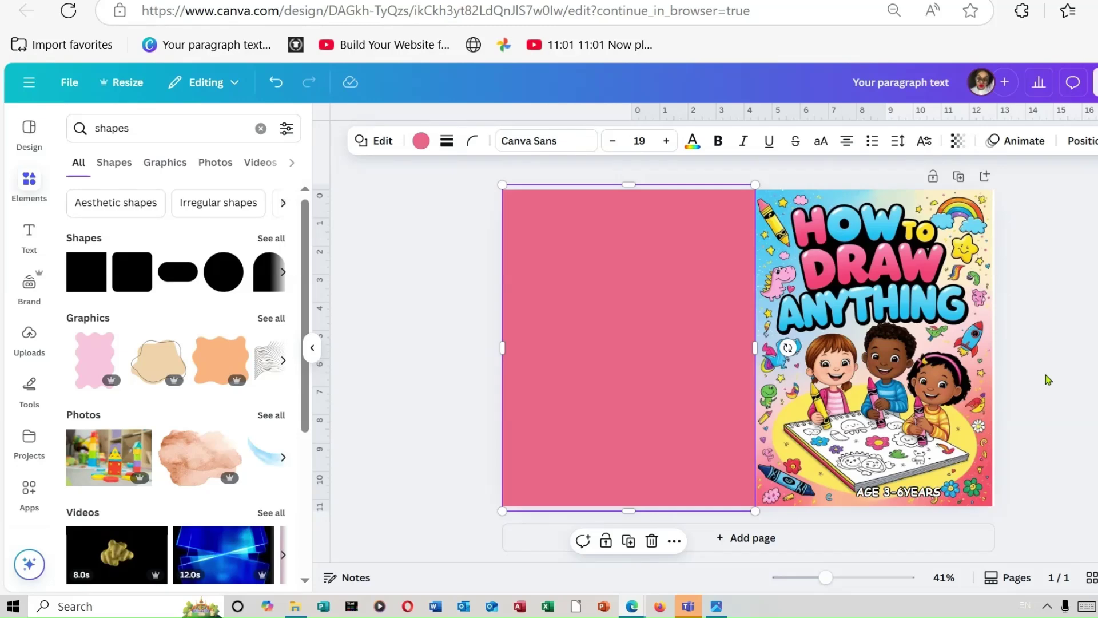
left_click(1048, 380)
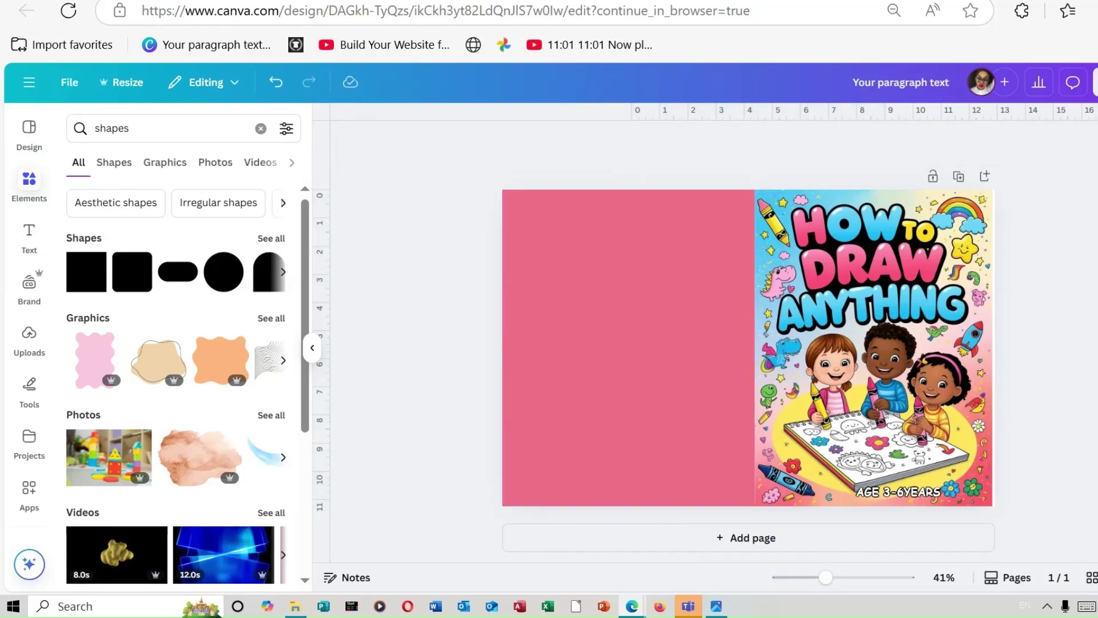
Open the cover's download settings and choose PDF Print as the file type.
left_click(1095, 82)
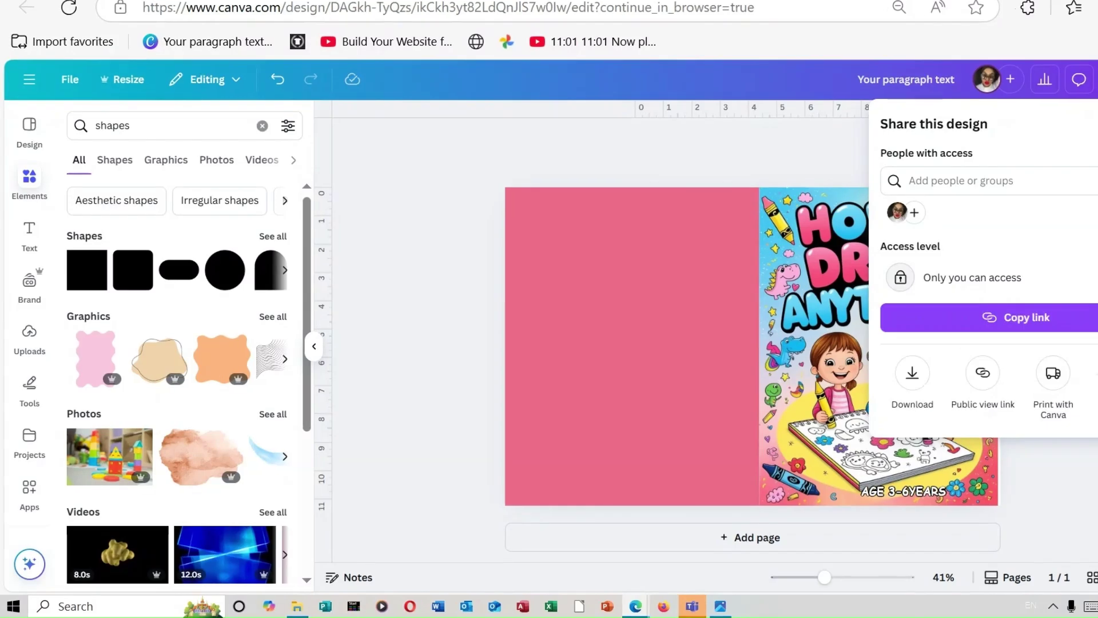
left_click(912, 374)
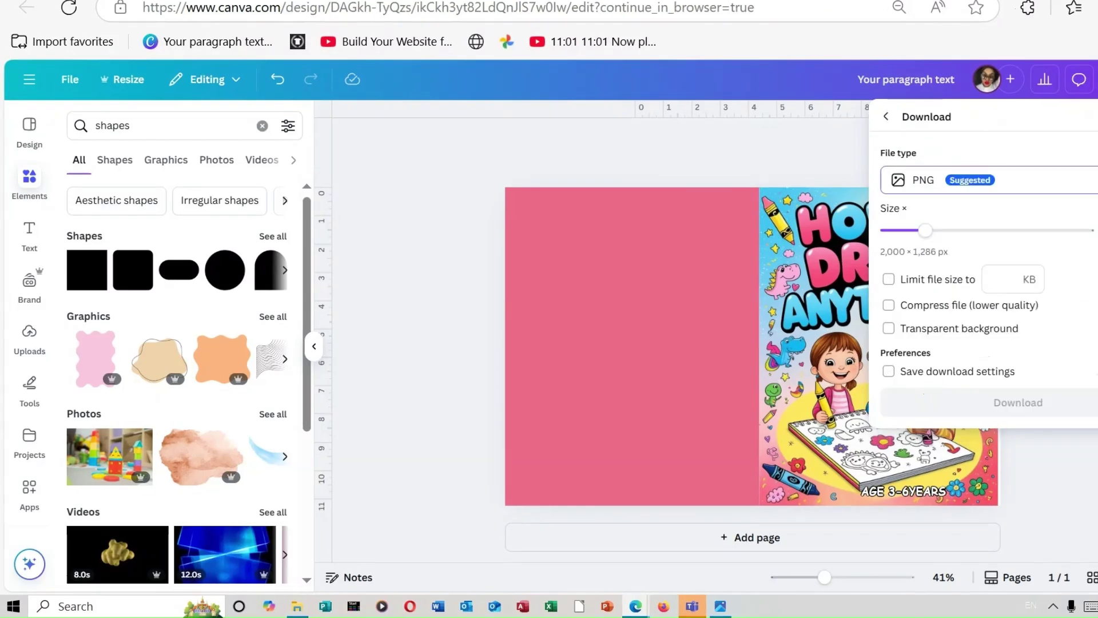
left_click(972, 179)
left_click(1000, 361)
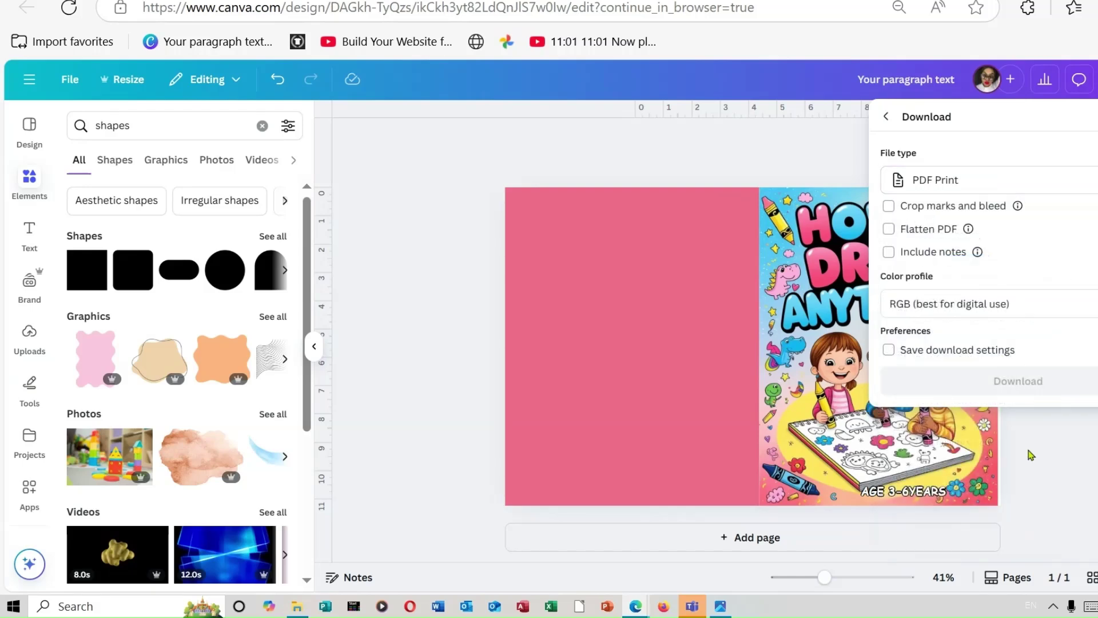